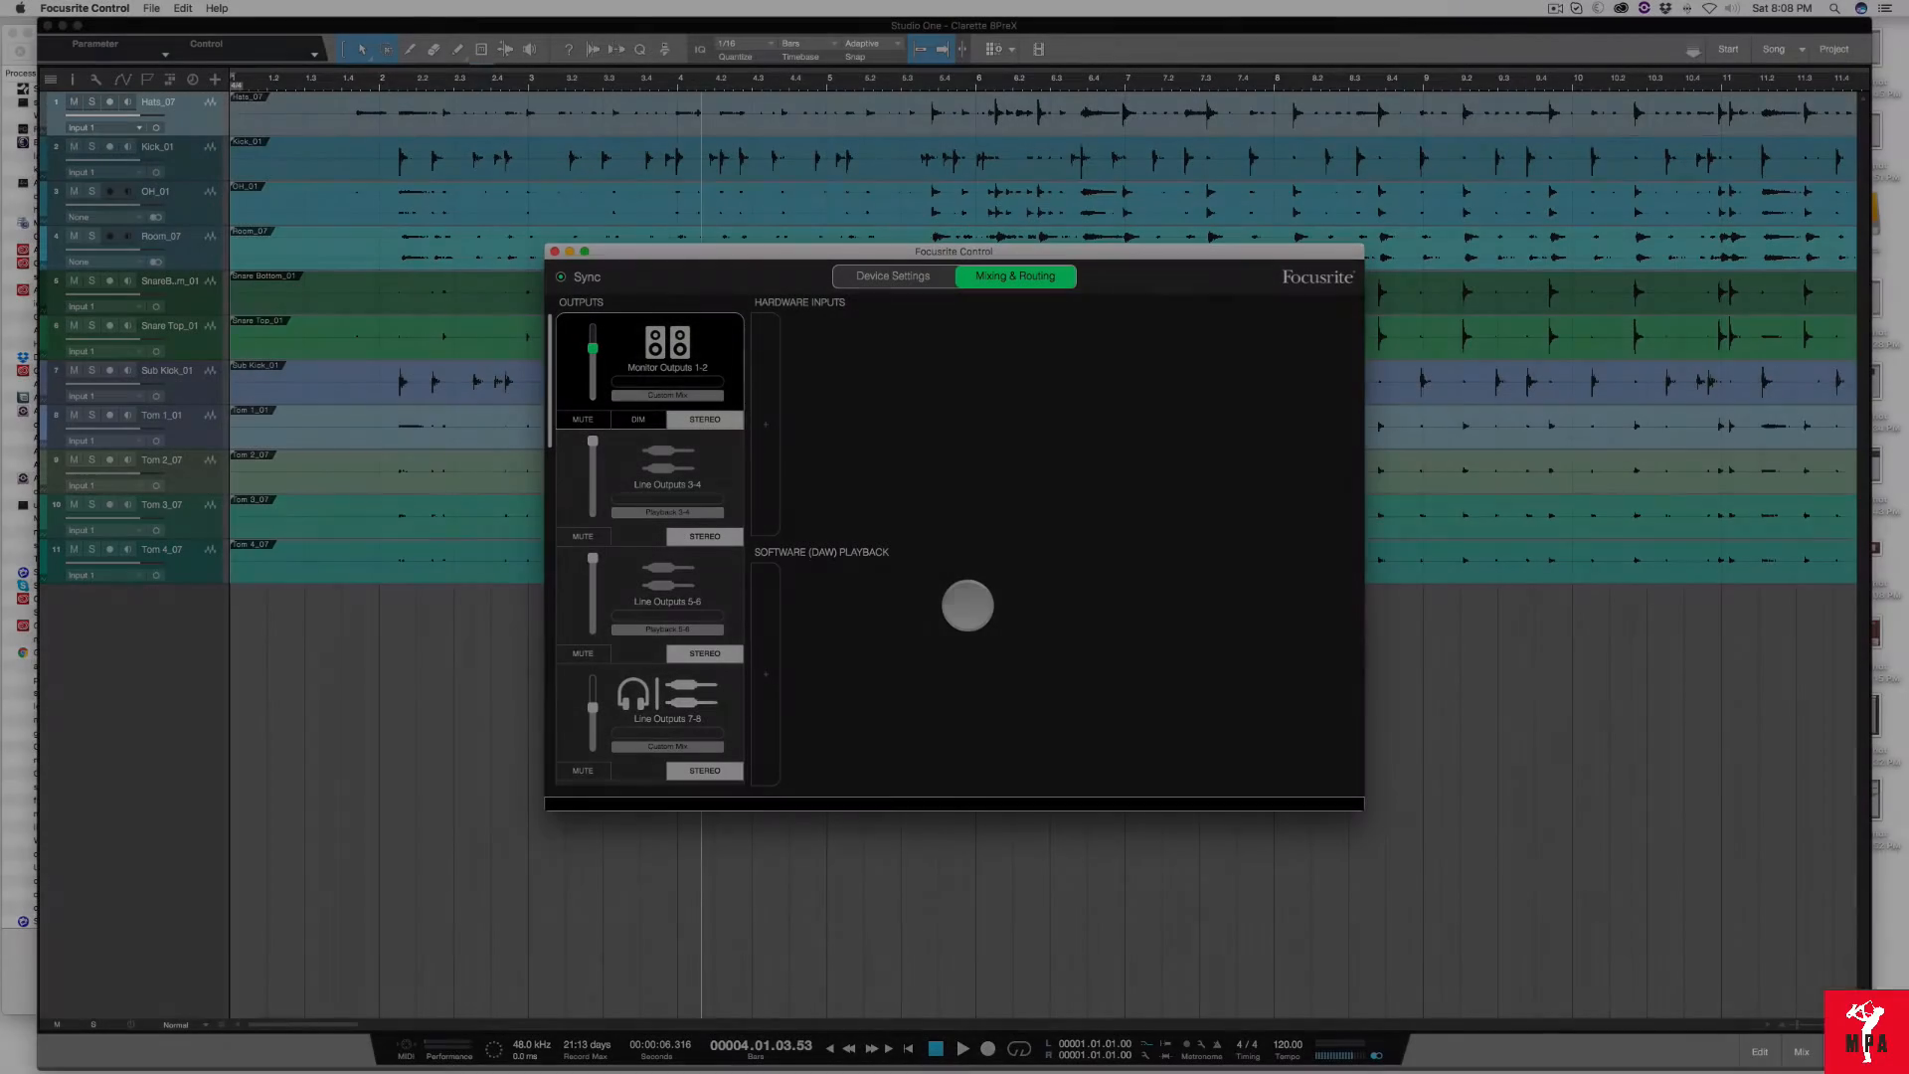
- Add software playback 1+2 as a stereo channel in the Monitor Outputs 1-2 custom mix
{"action": "key", "text": "super+Tab"}
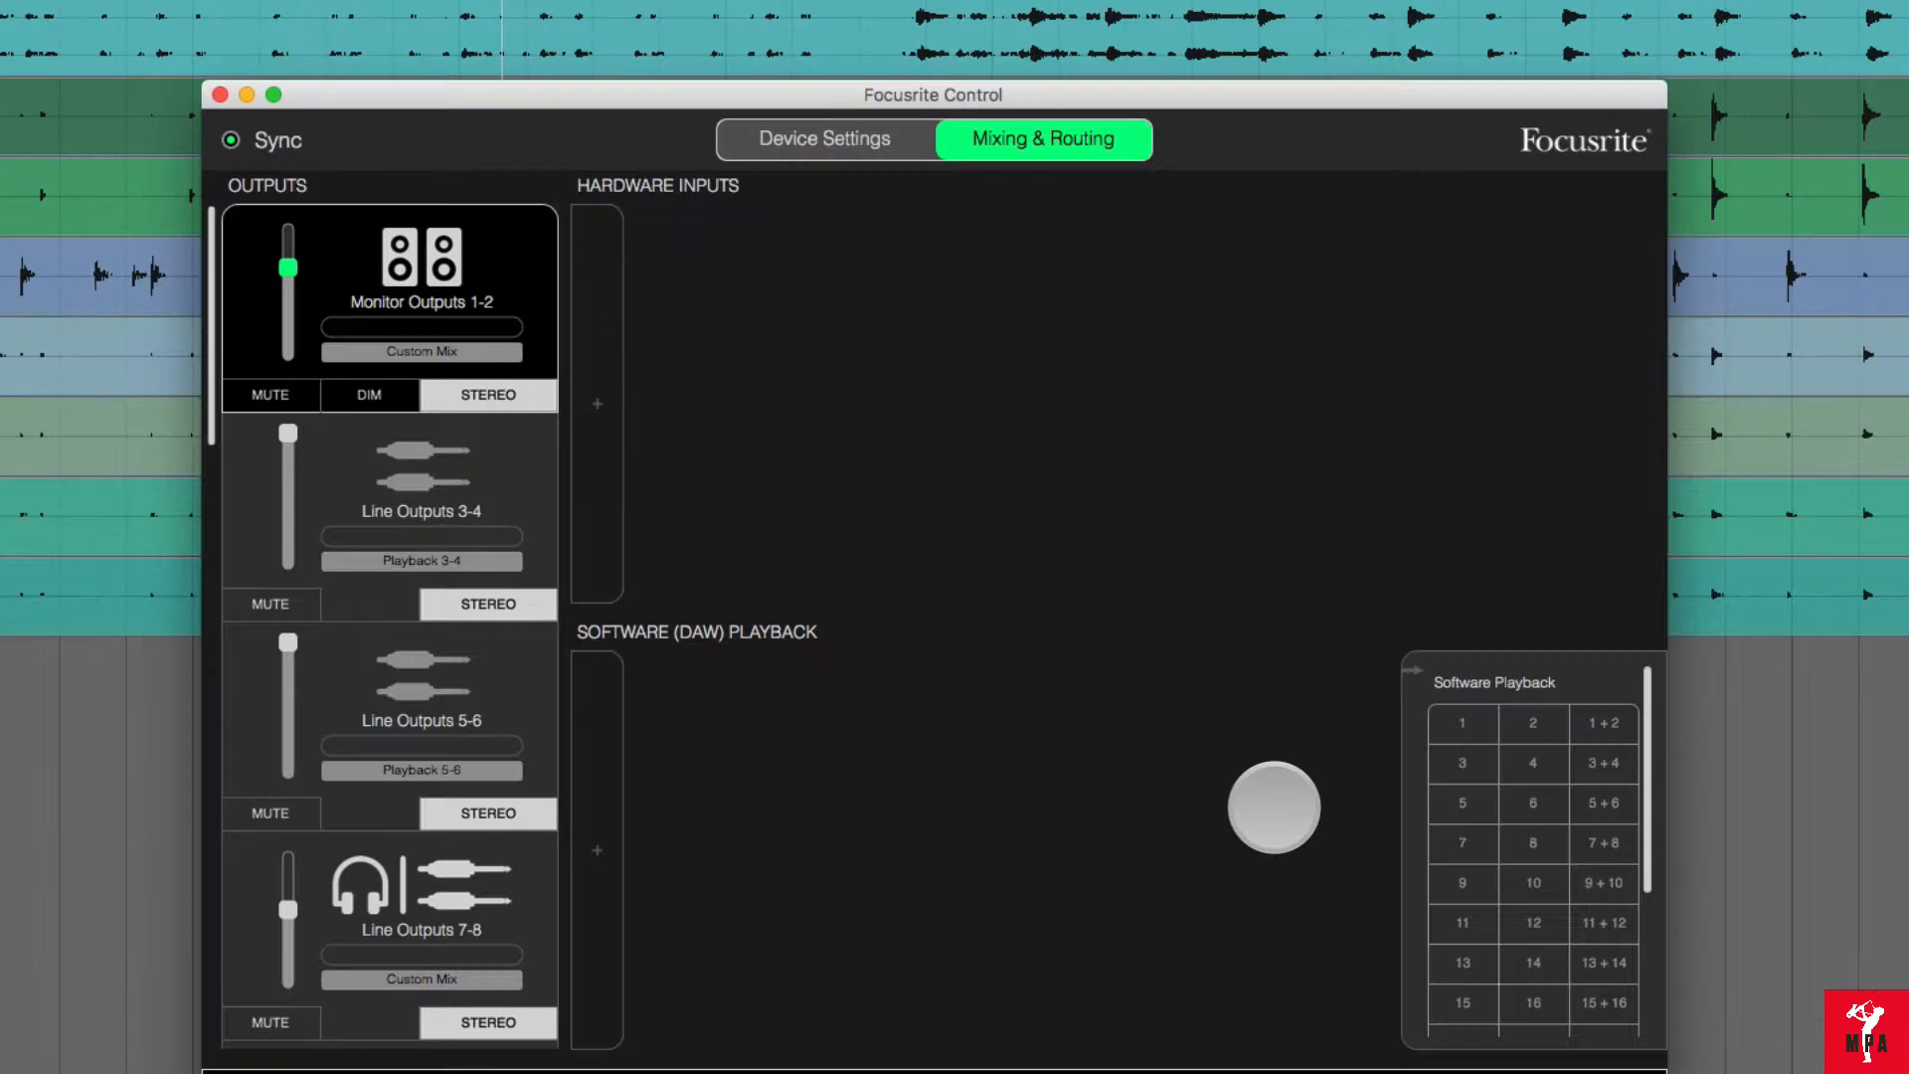
{"action": "left_click", "coordinate": [1603, 723]}
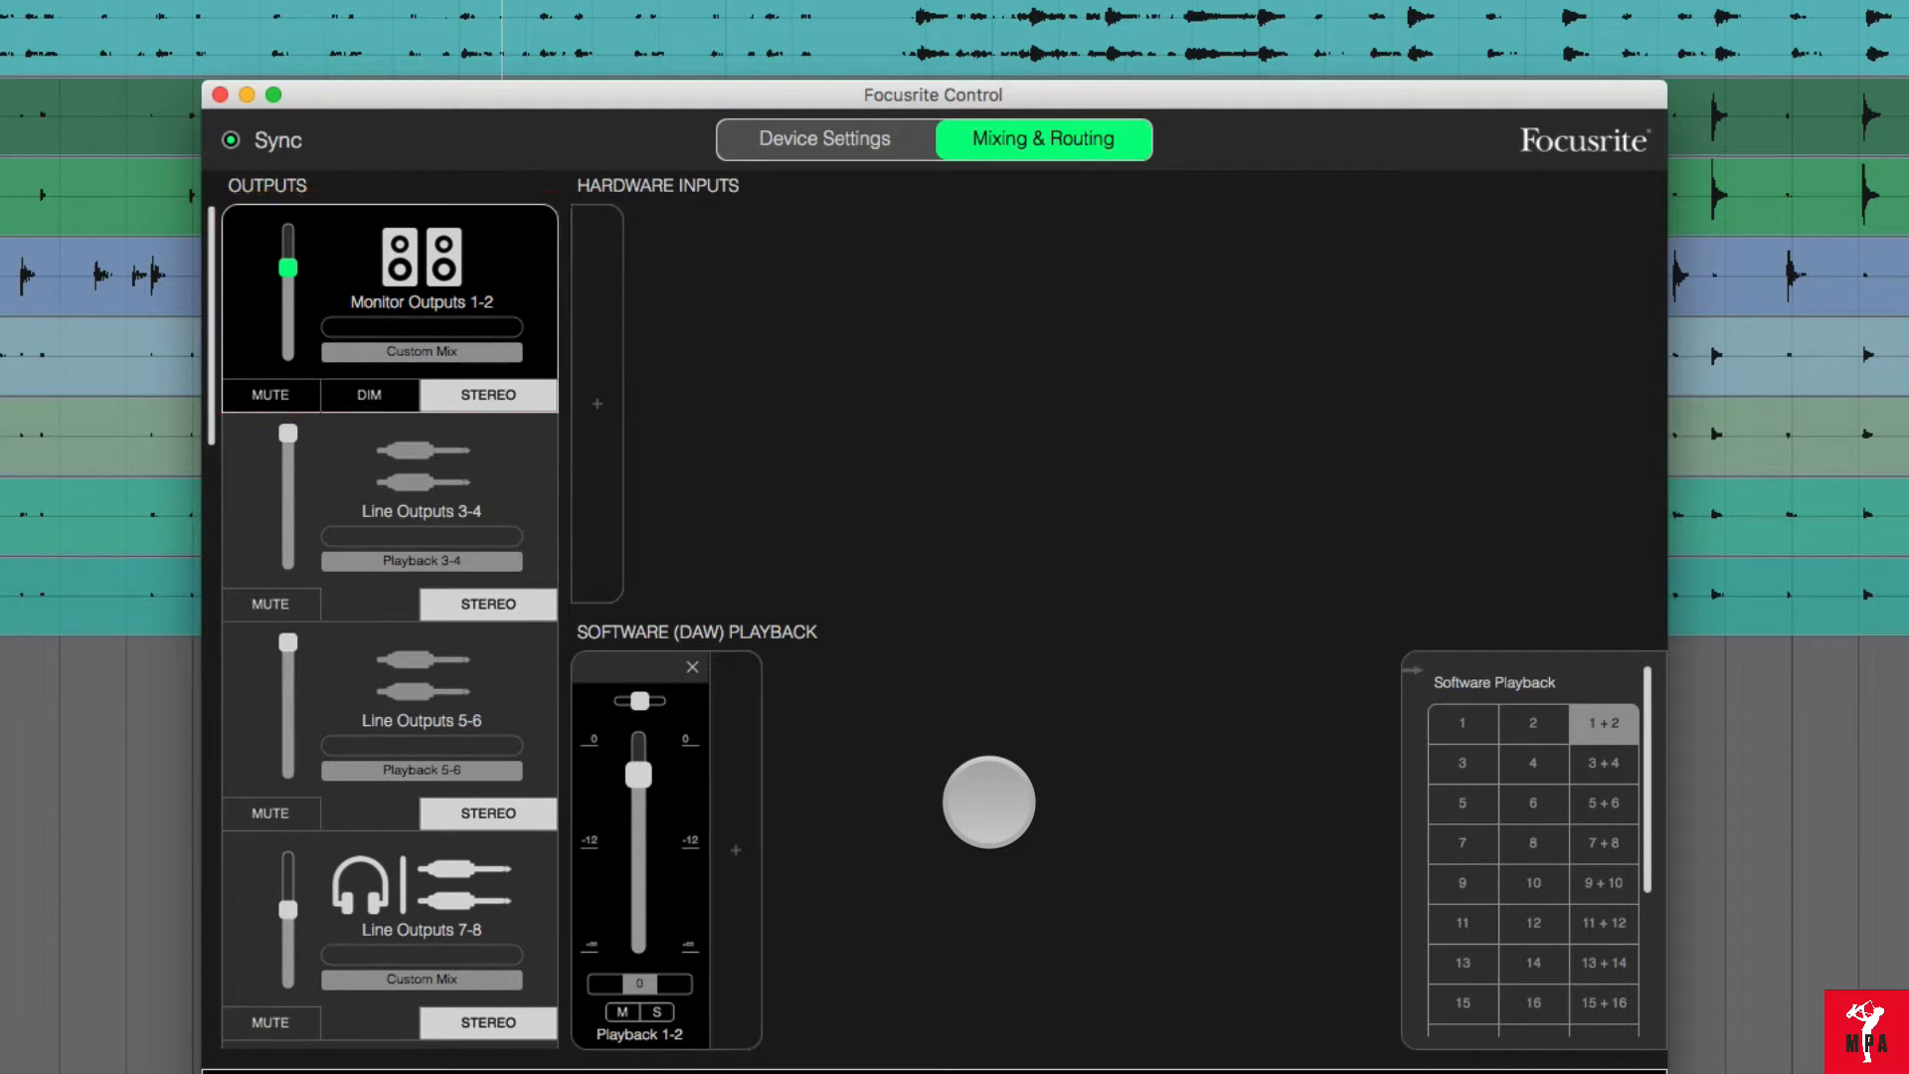
{"action": "left_click", "coordinate": [989, 802]}
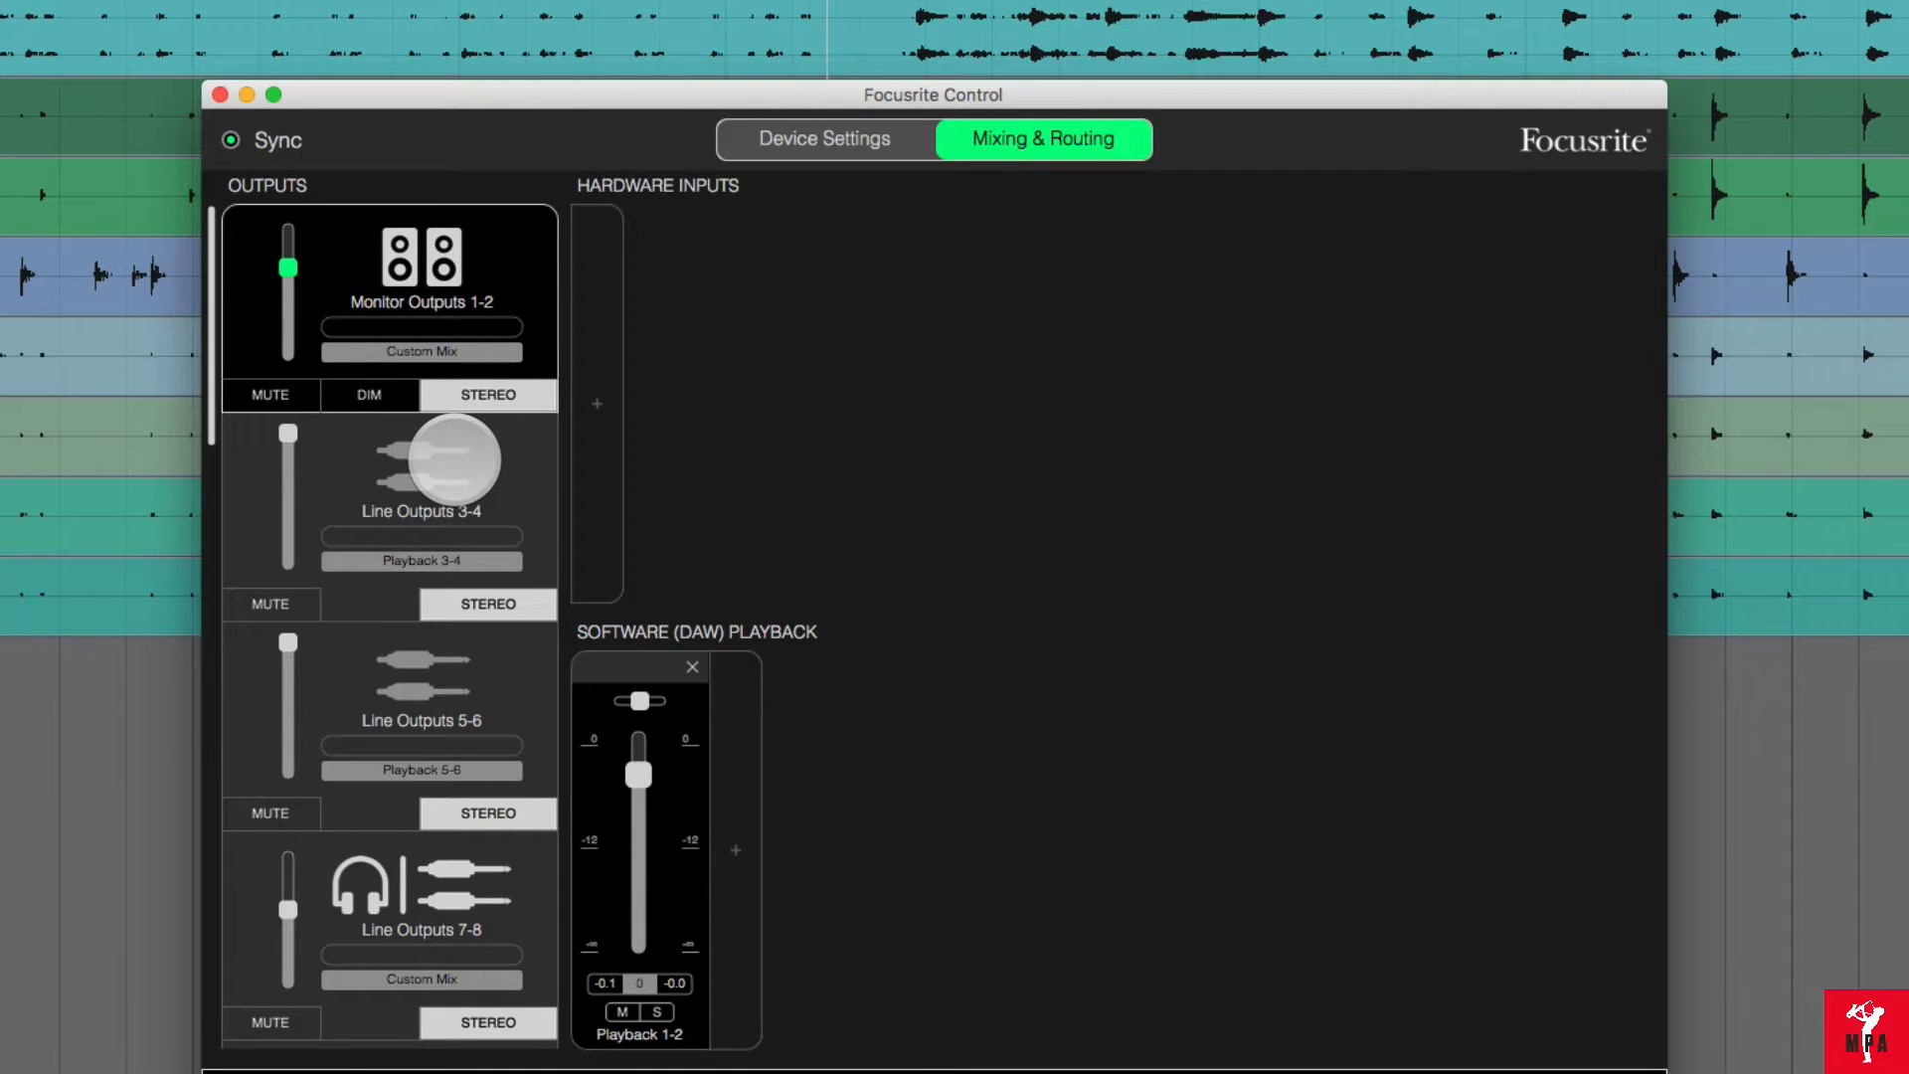
- Examine the routing of Line Outputs 3-4, 5-6, 7-8 and 9-10 and compare it with the Monitor Outputs 1-2 mix
{"action": "left_click", "coordinate": [455, 459]}
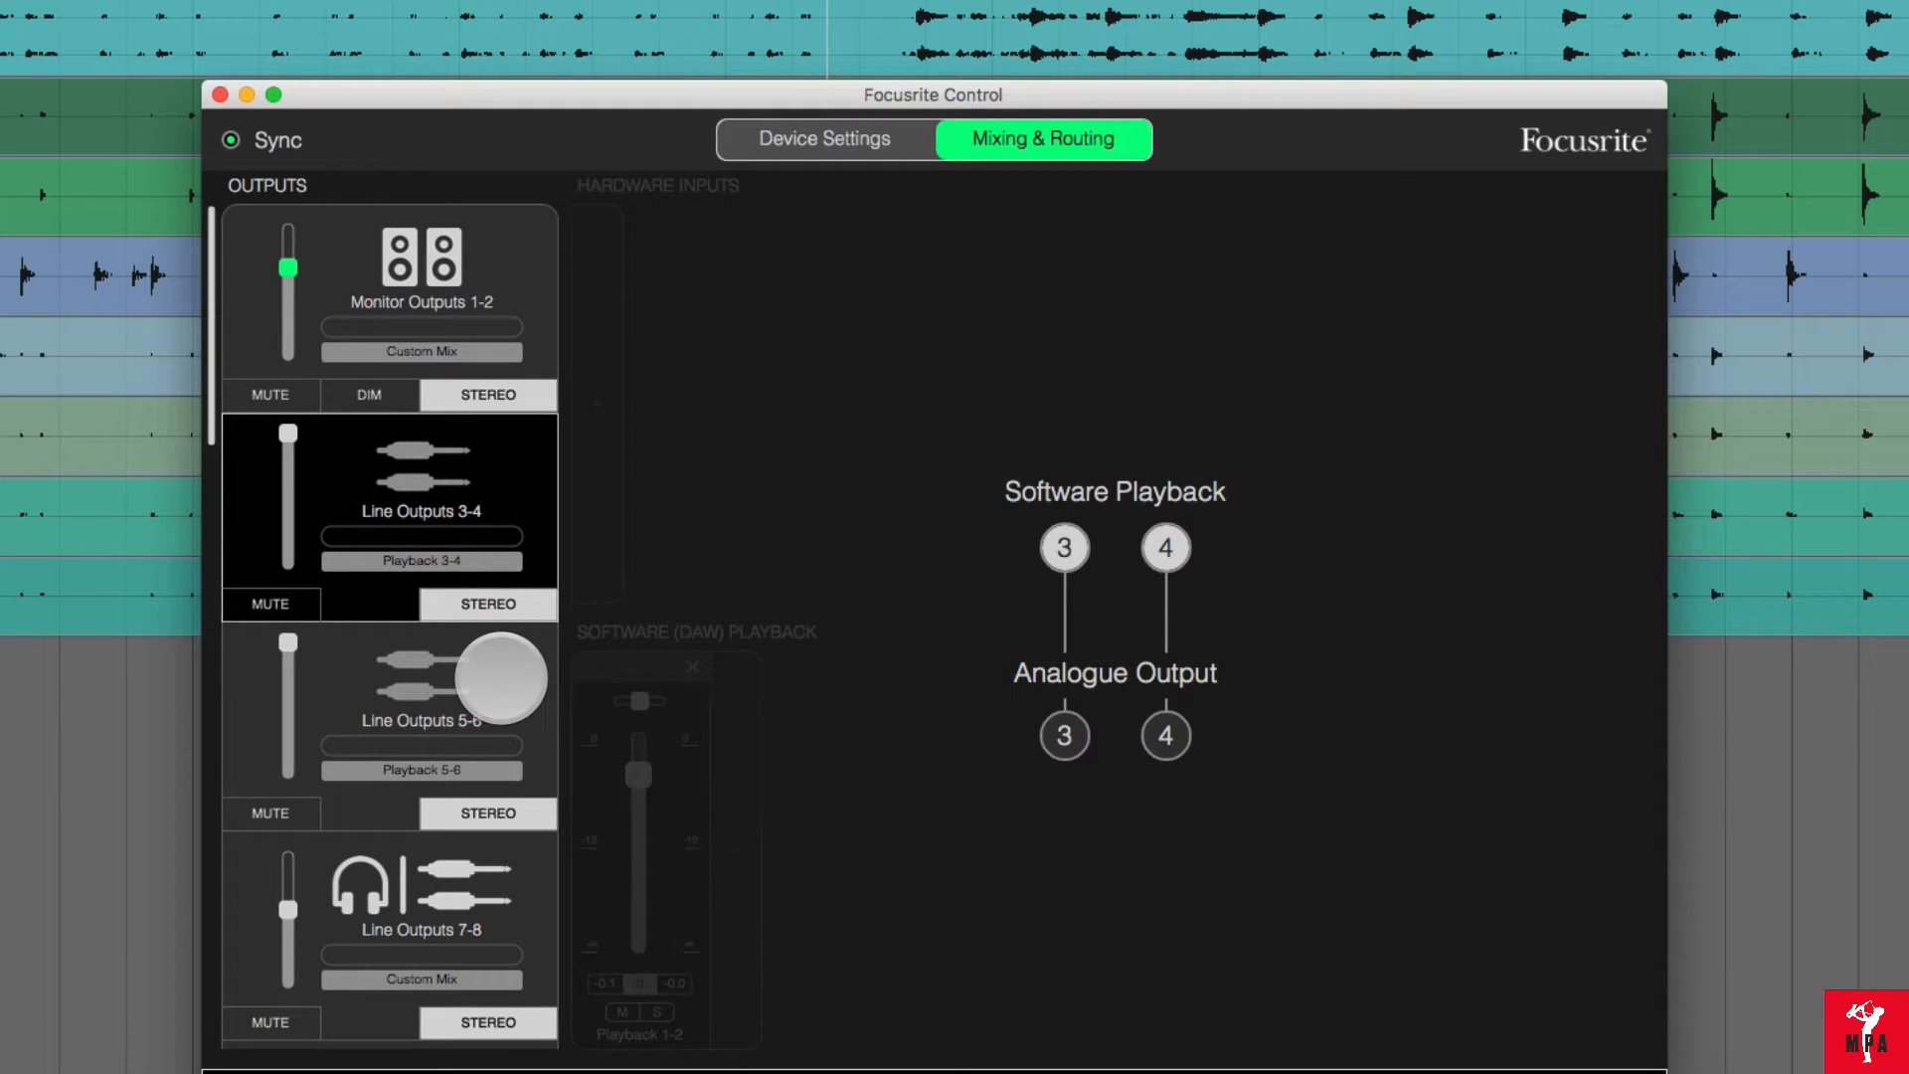
{"action": "left_click", "coordinate": [501, 678]}
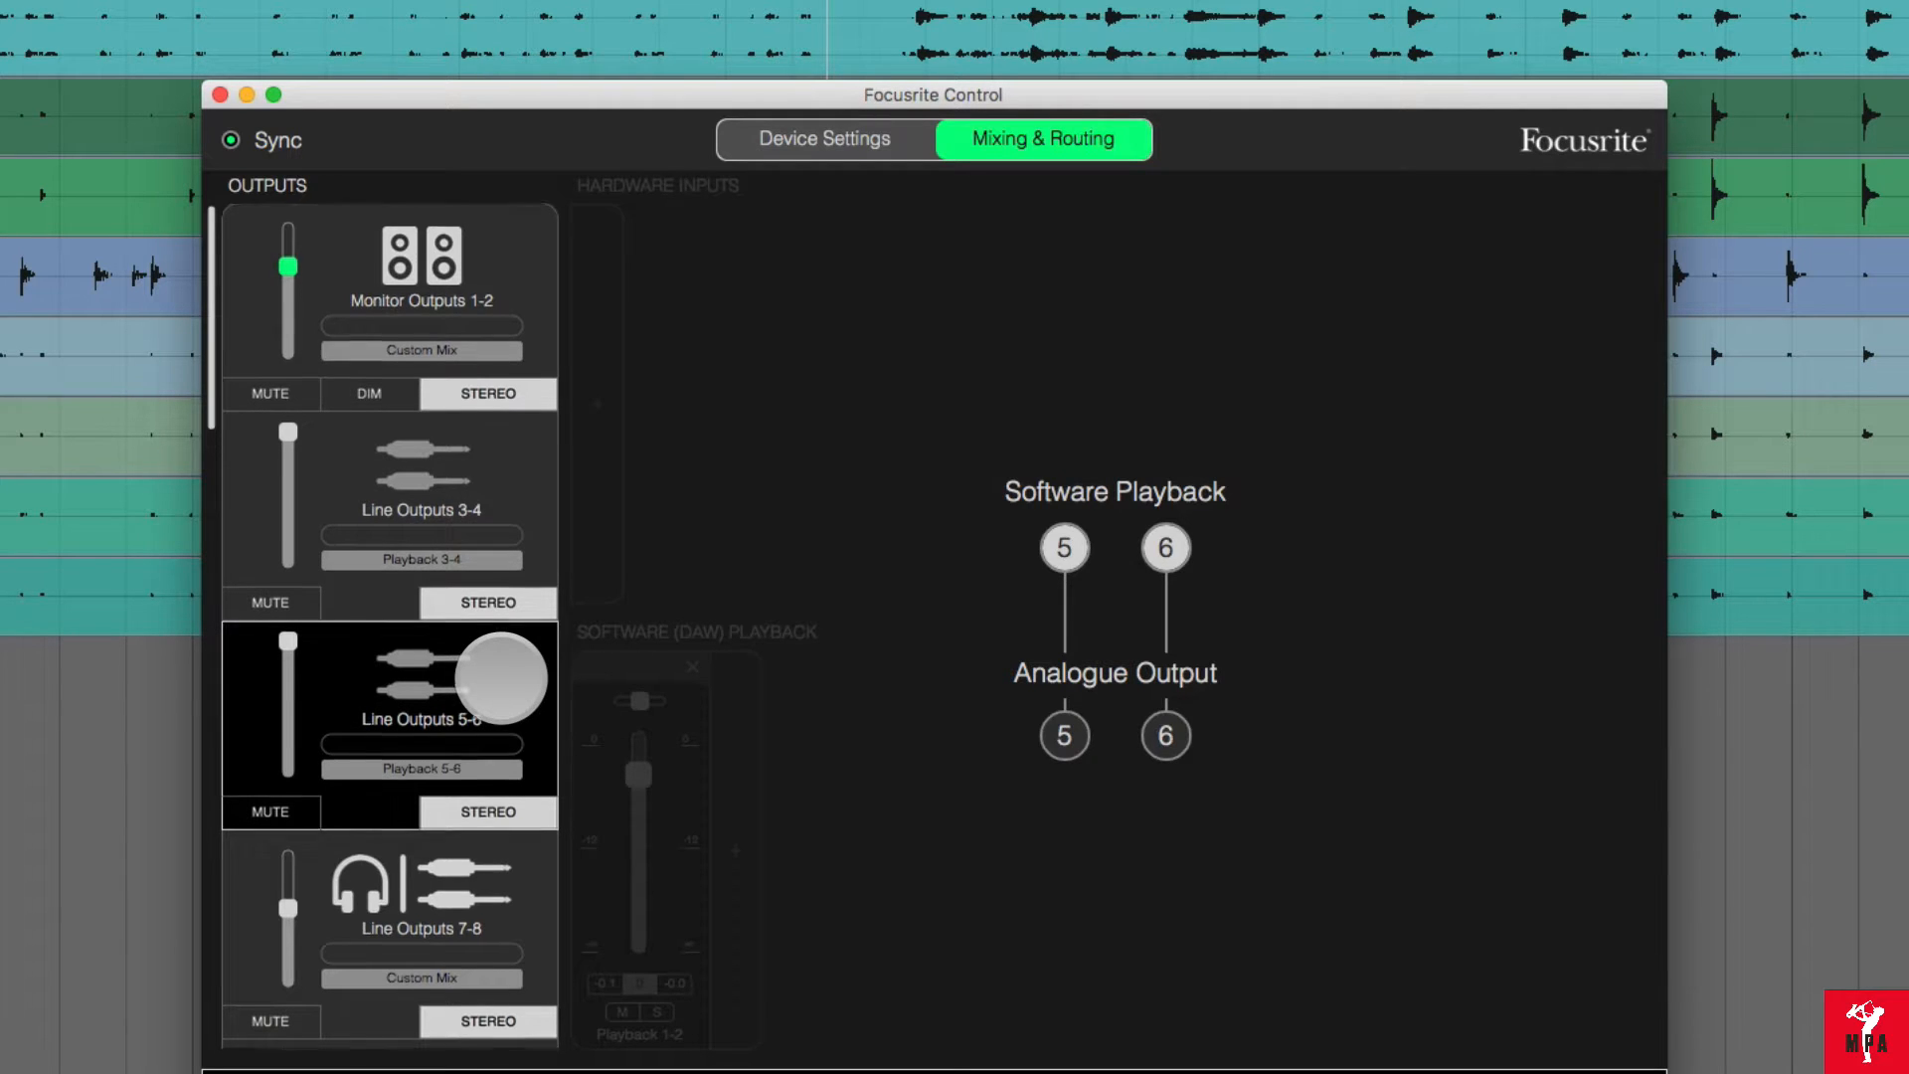
{"action": "scroll", "coordinate": [500, 678], "scroll_direction": "down", "scroll_amount": 4}
{"action": "left_click", "coordinate": [464, 680]}
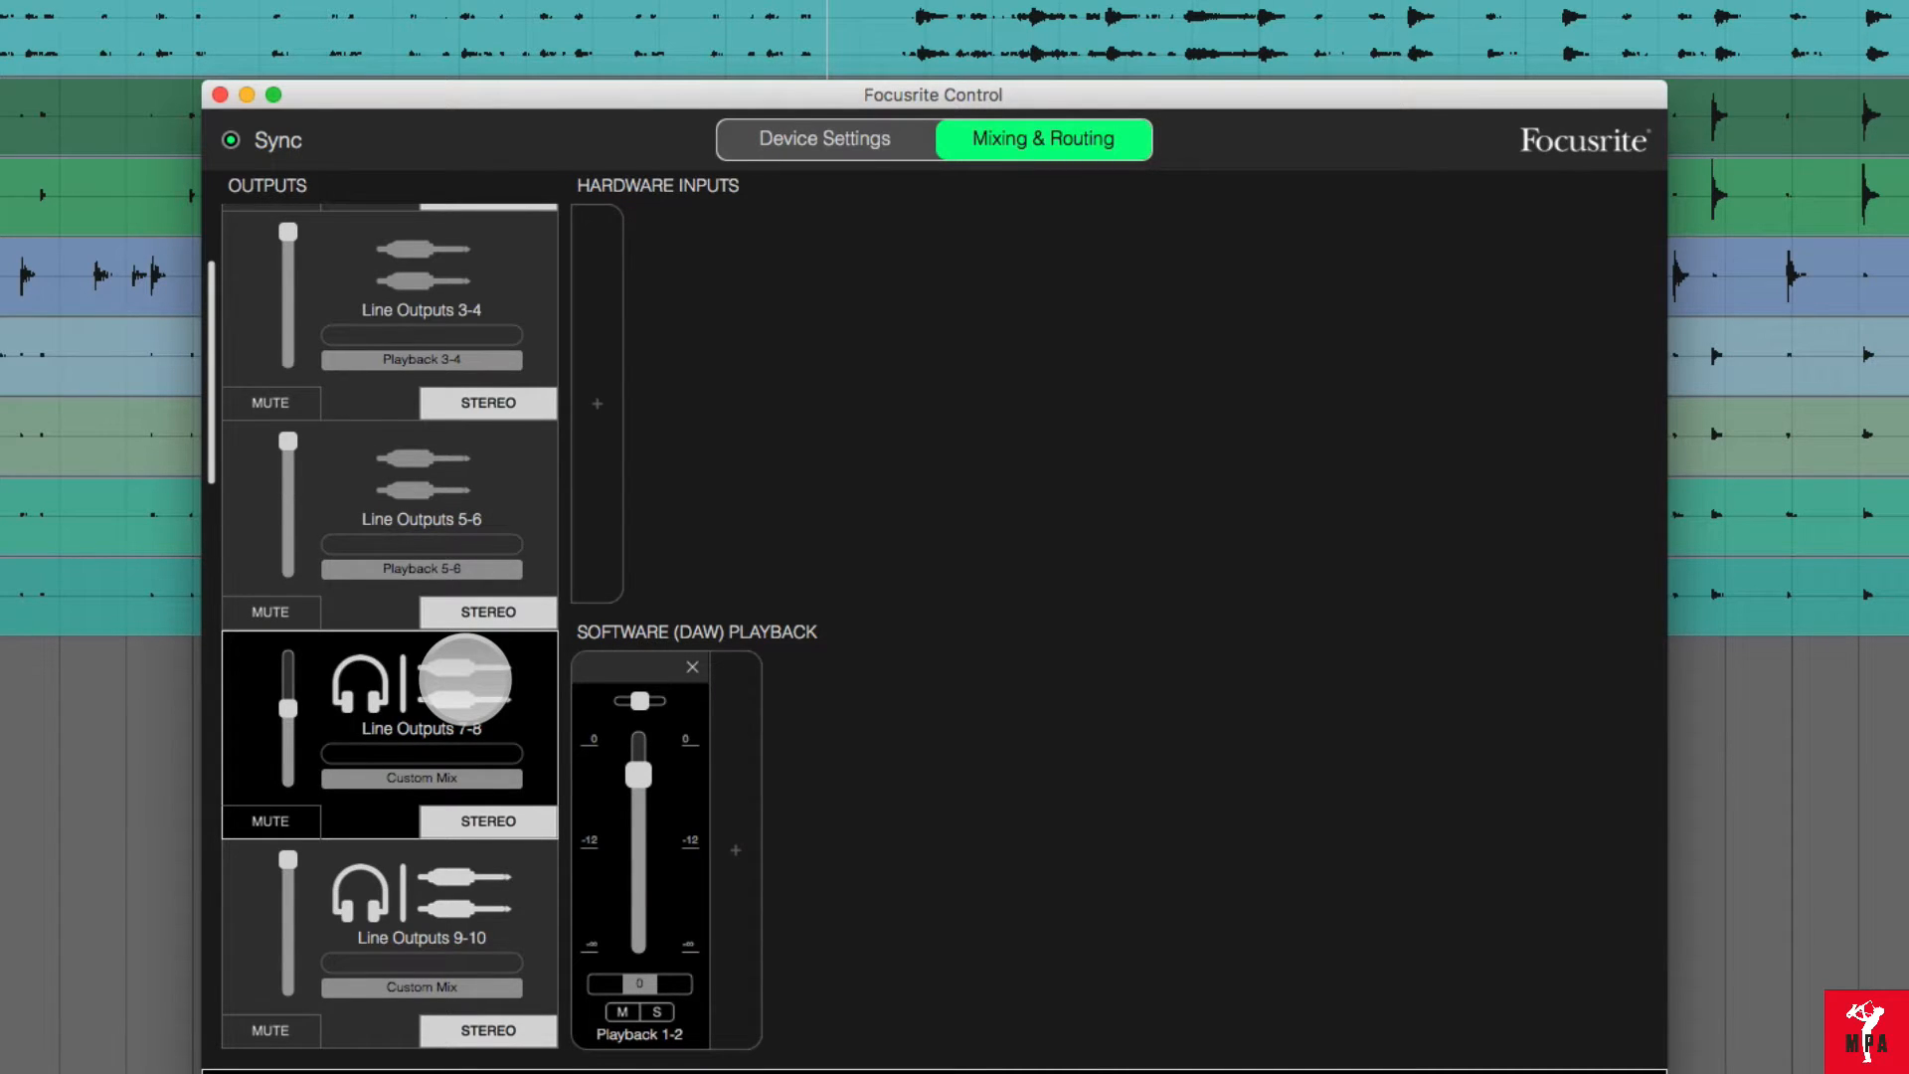
{"action": "scroll", "coordinate": [465, 680], "scroll_direction": "up", "scroll_amount": 4}
{"action": "left_click", "coordinate": [427, 251]}
{"action": "scroll", "coordinate": [491, 703], "scroll_direction": "down", "scroll_amount": 3}
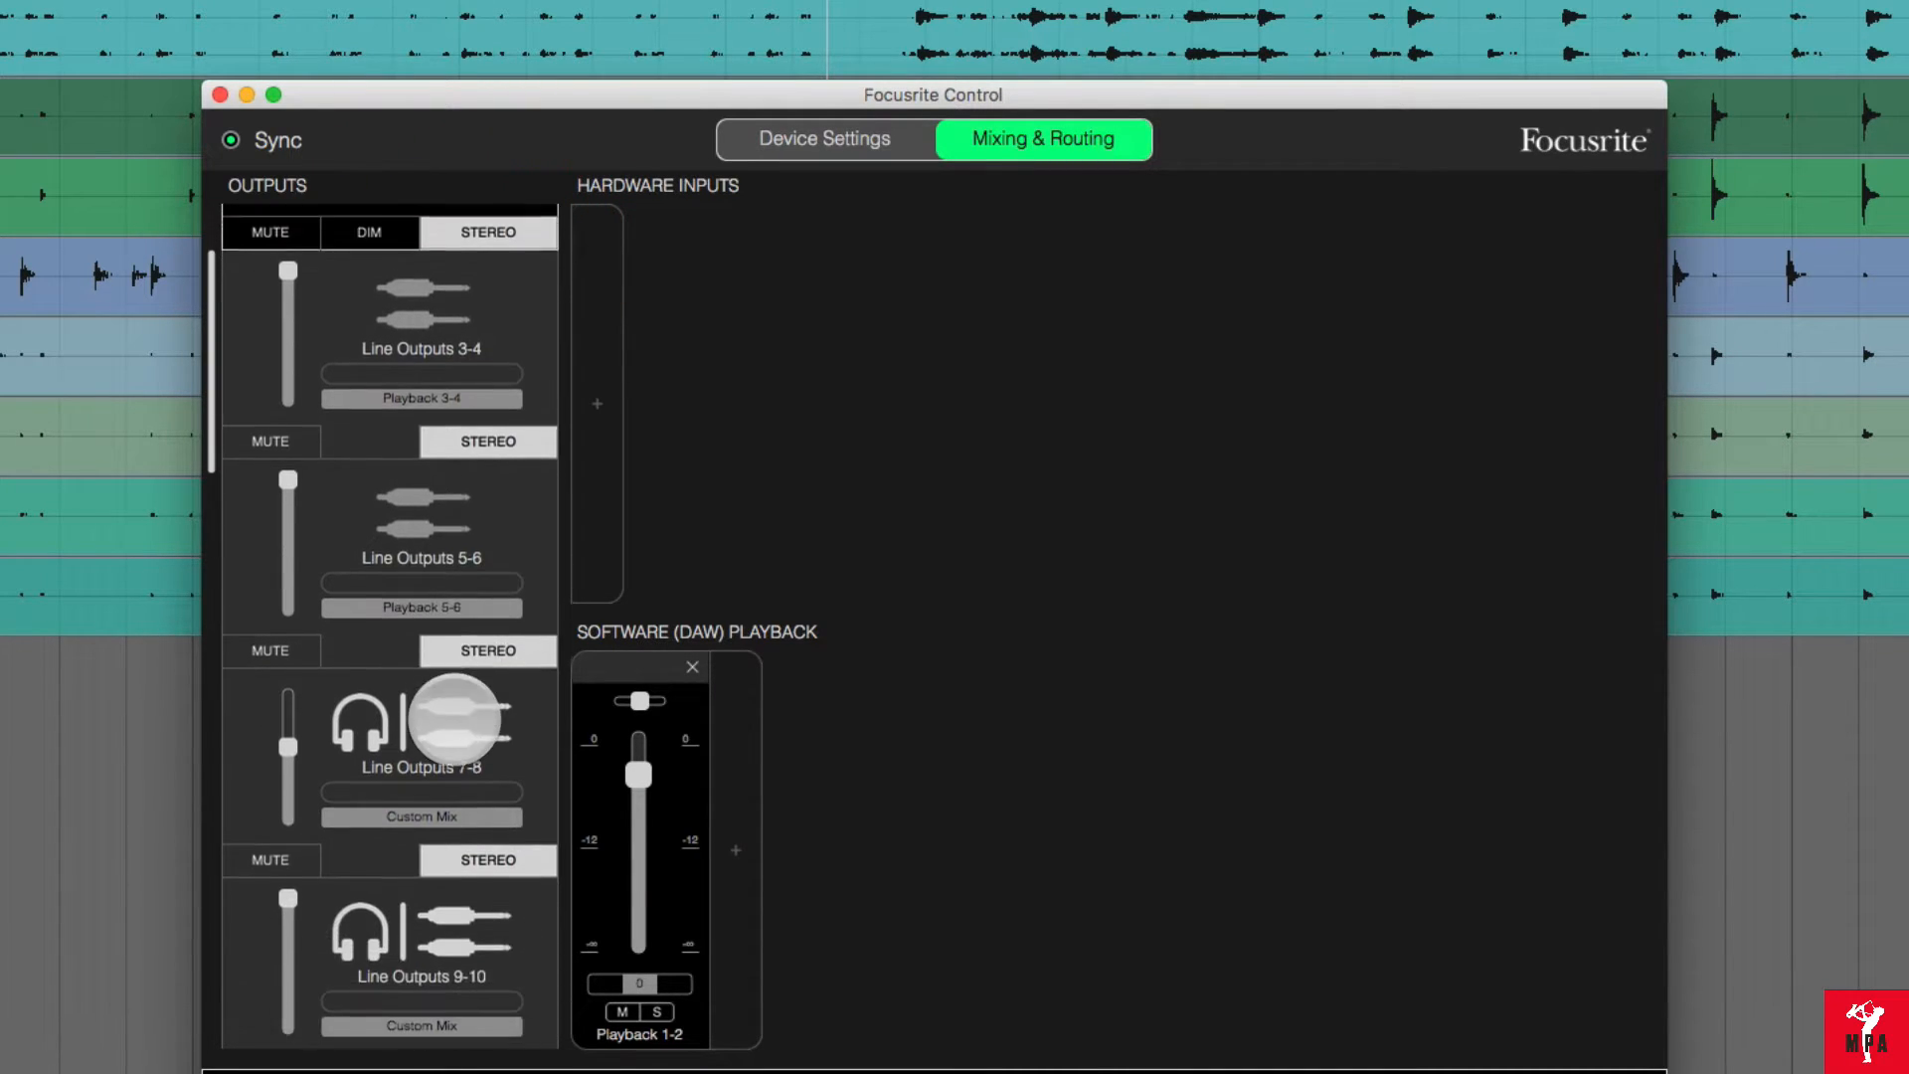
{"action": "left_click", "coordinate": [478, 700]}
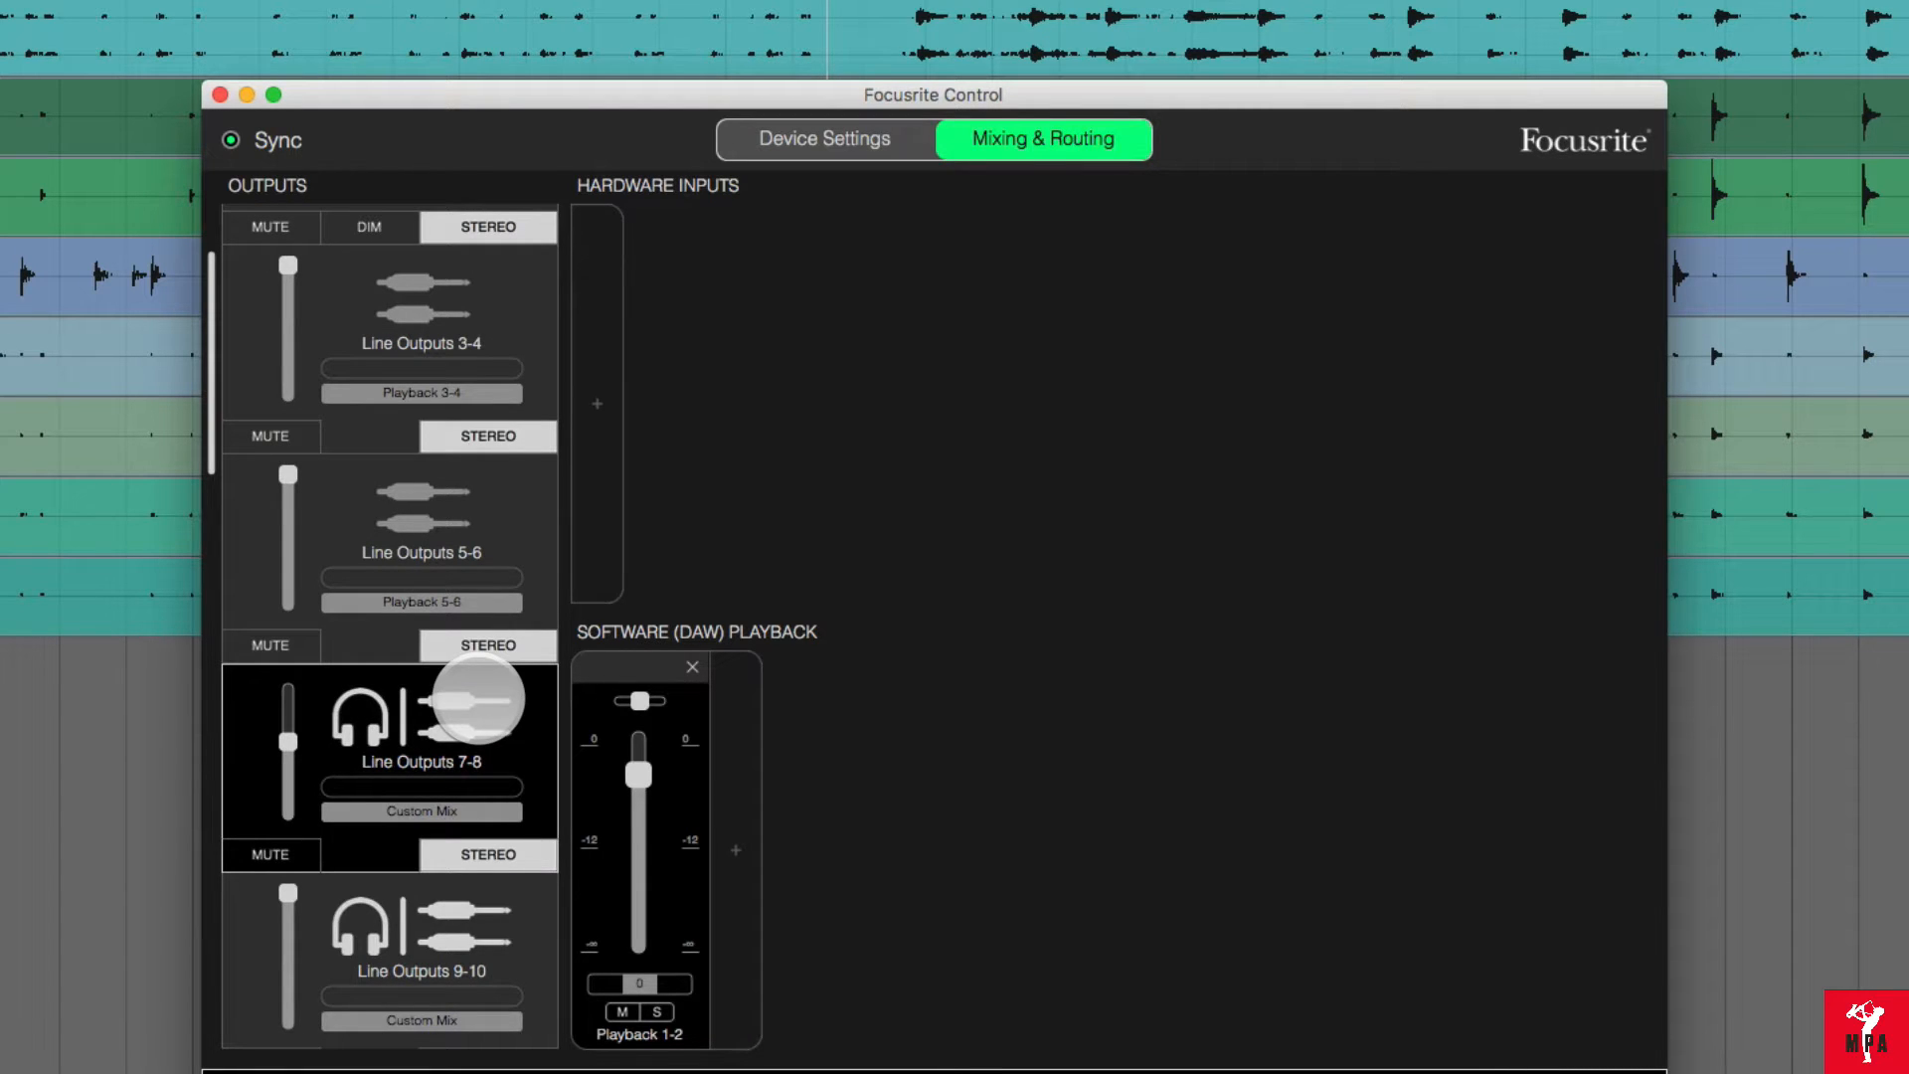
{"action": "left_click", "coordinate": [496, 940]}
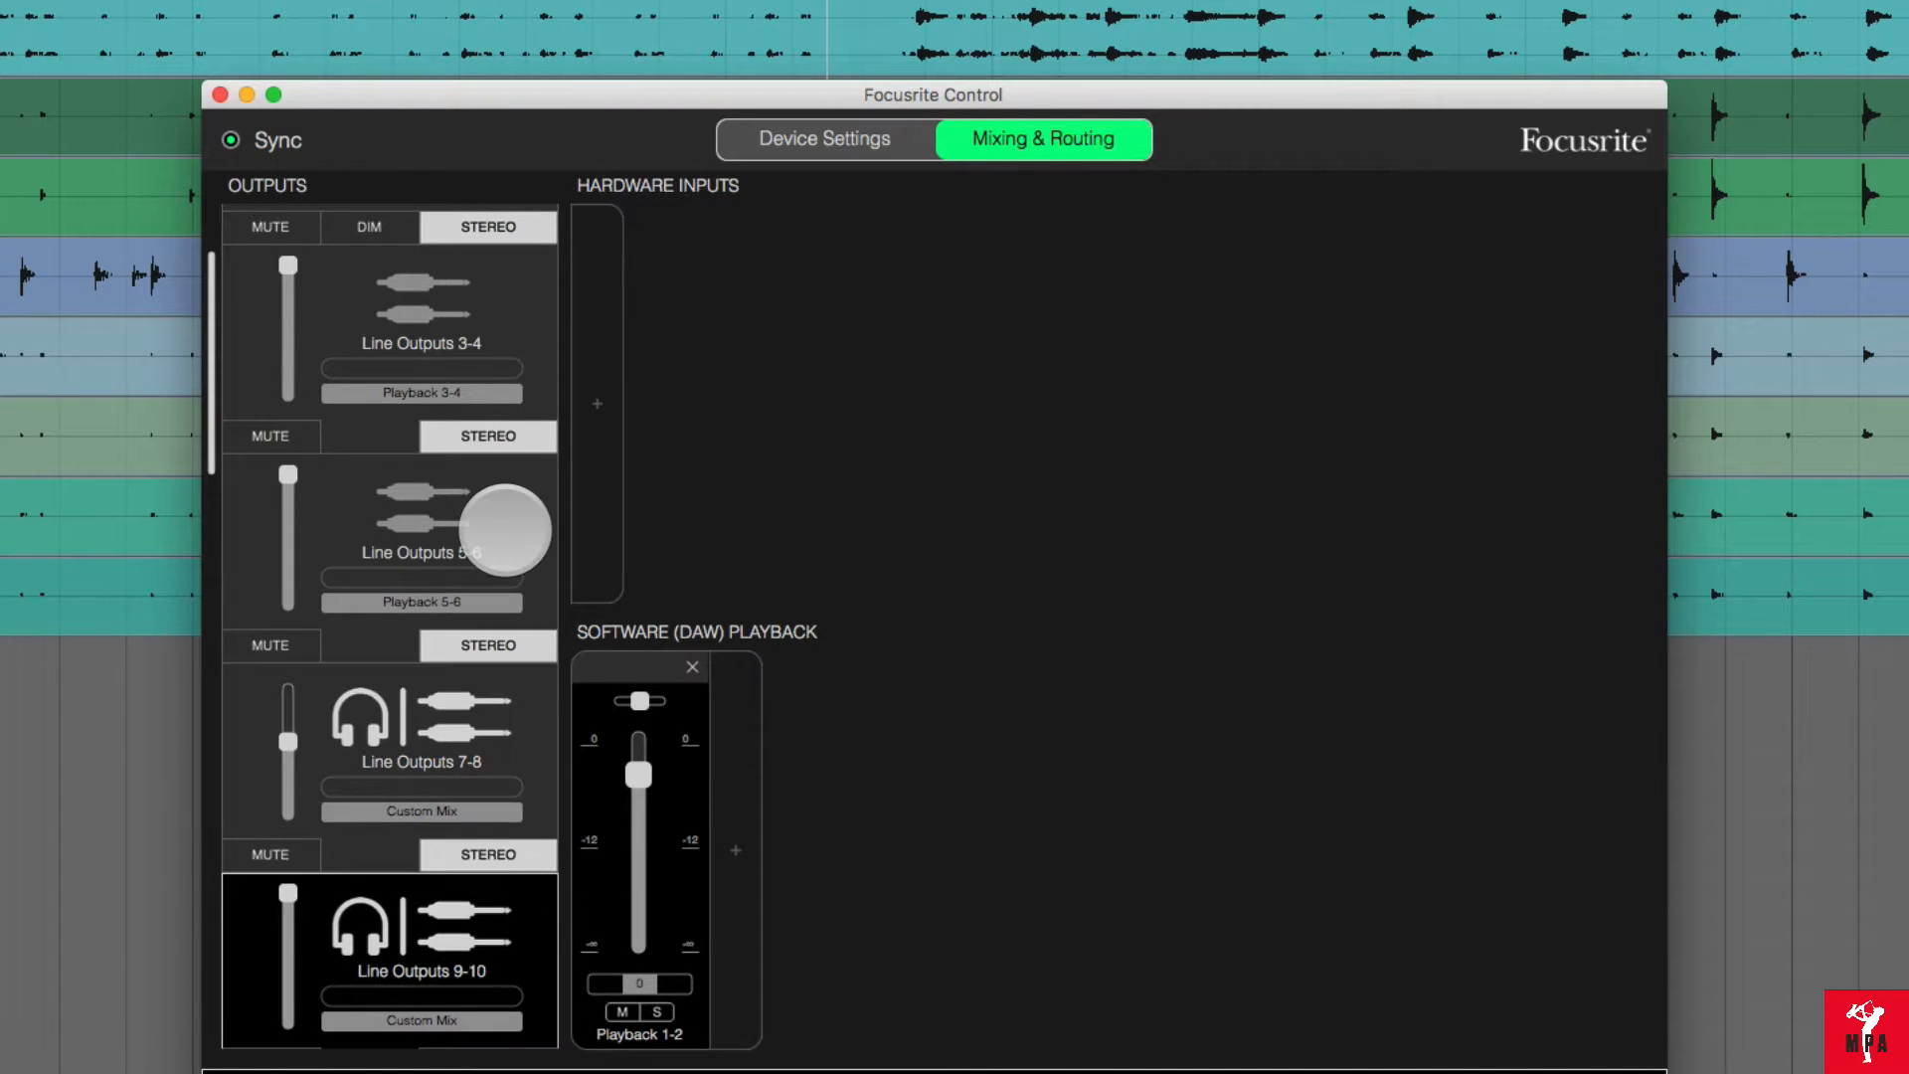
{"action": "scroll", "coordinate": [505, 448], "scroll_direction": "up", "scroll_amount": 4}
{"action": "left_click", "coordinate": [509, 285]}
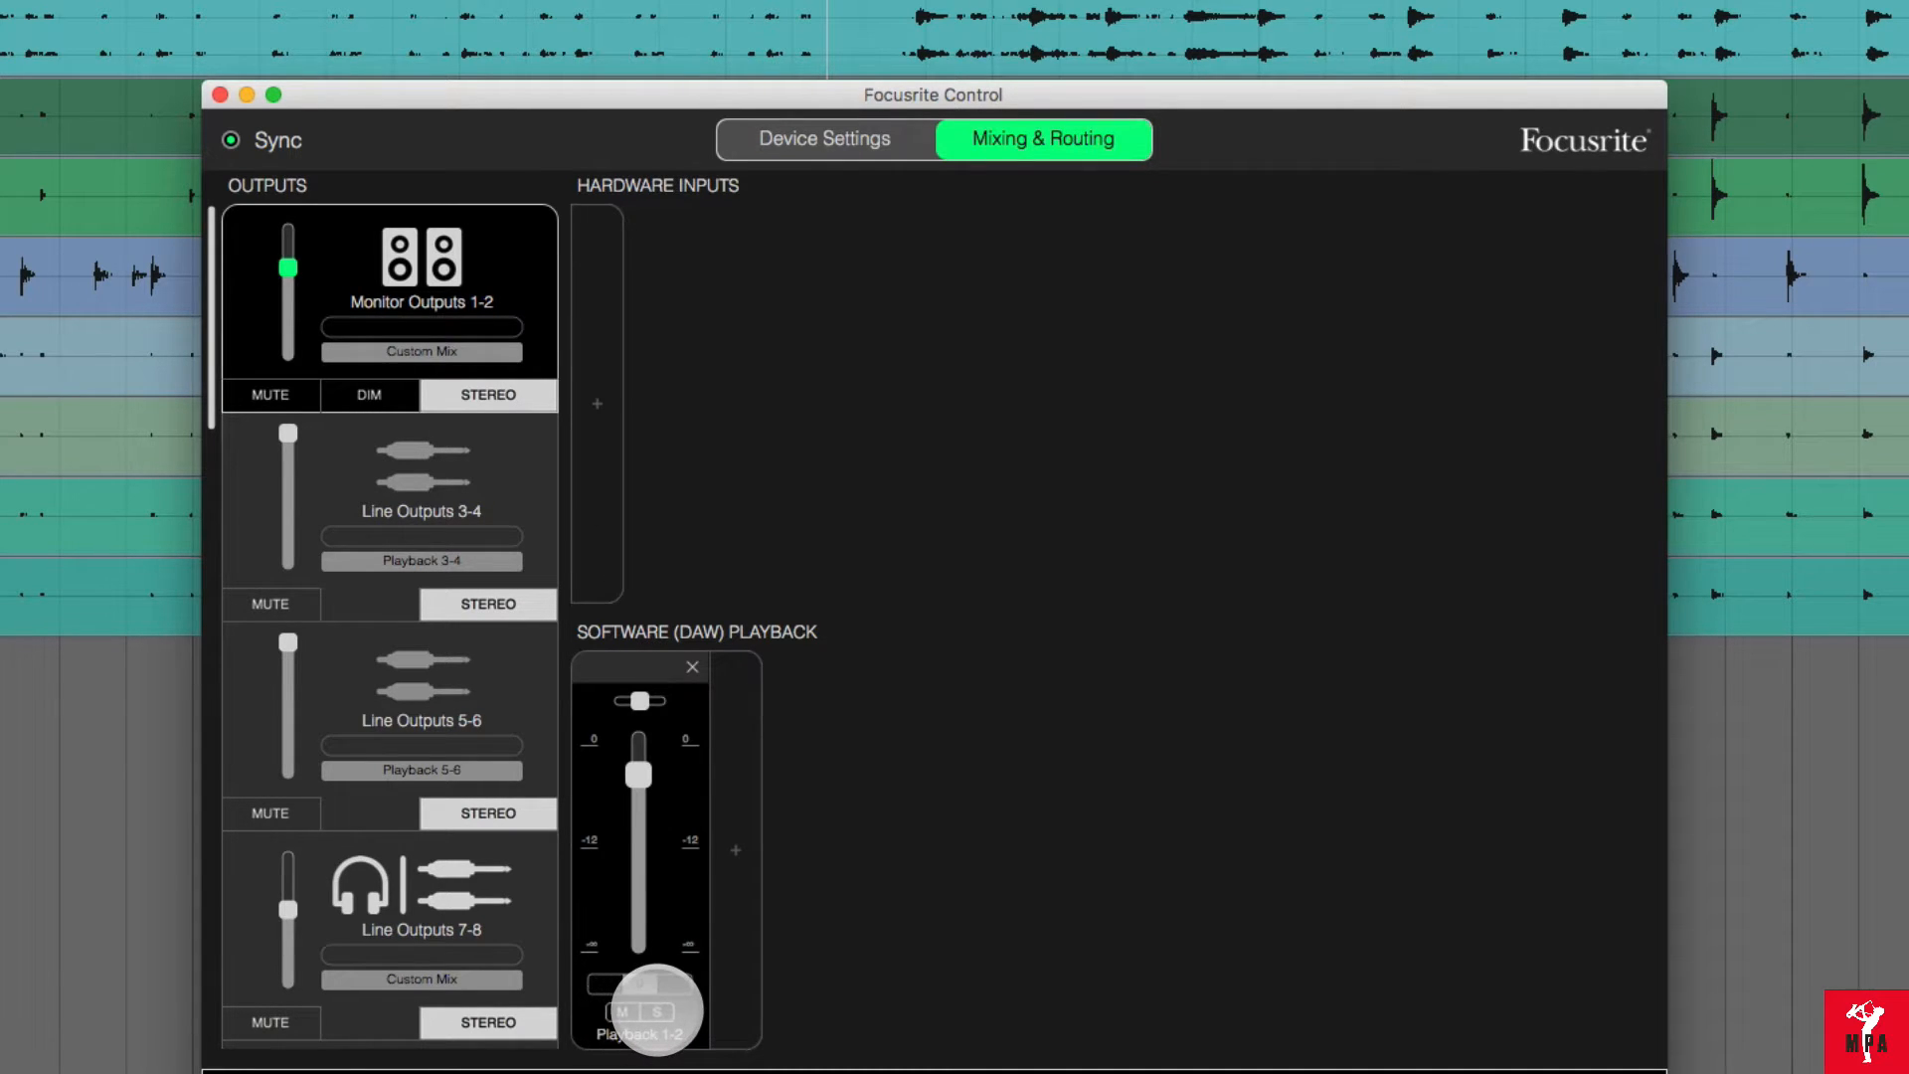
{"action": "left_click", "coordinate": [657, 1011]}
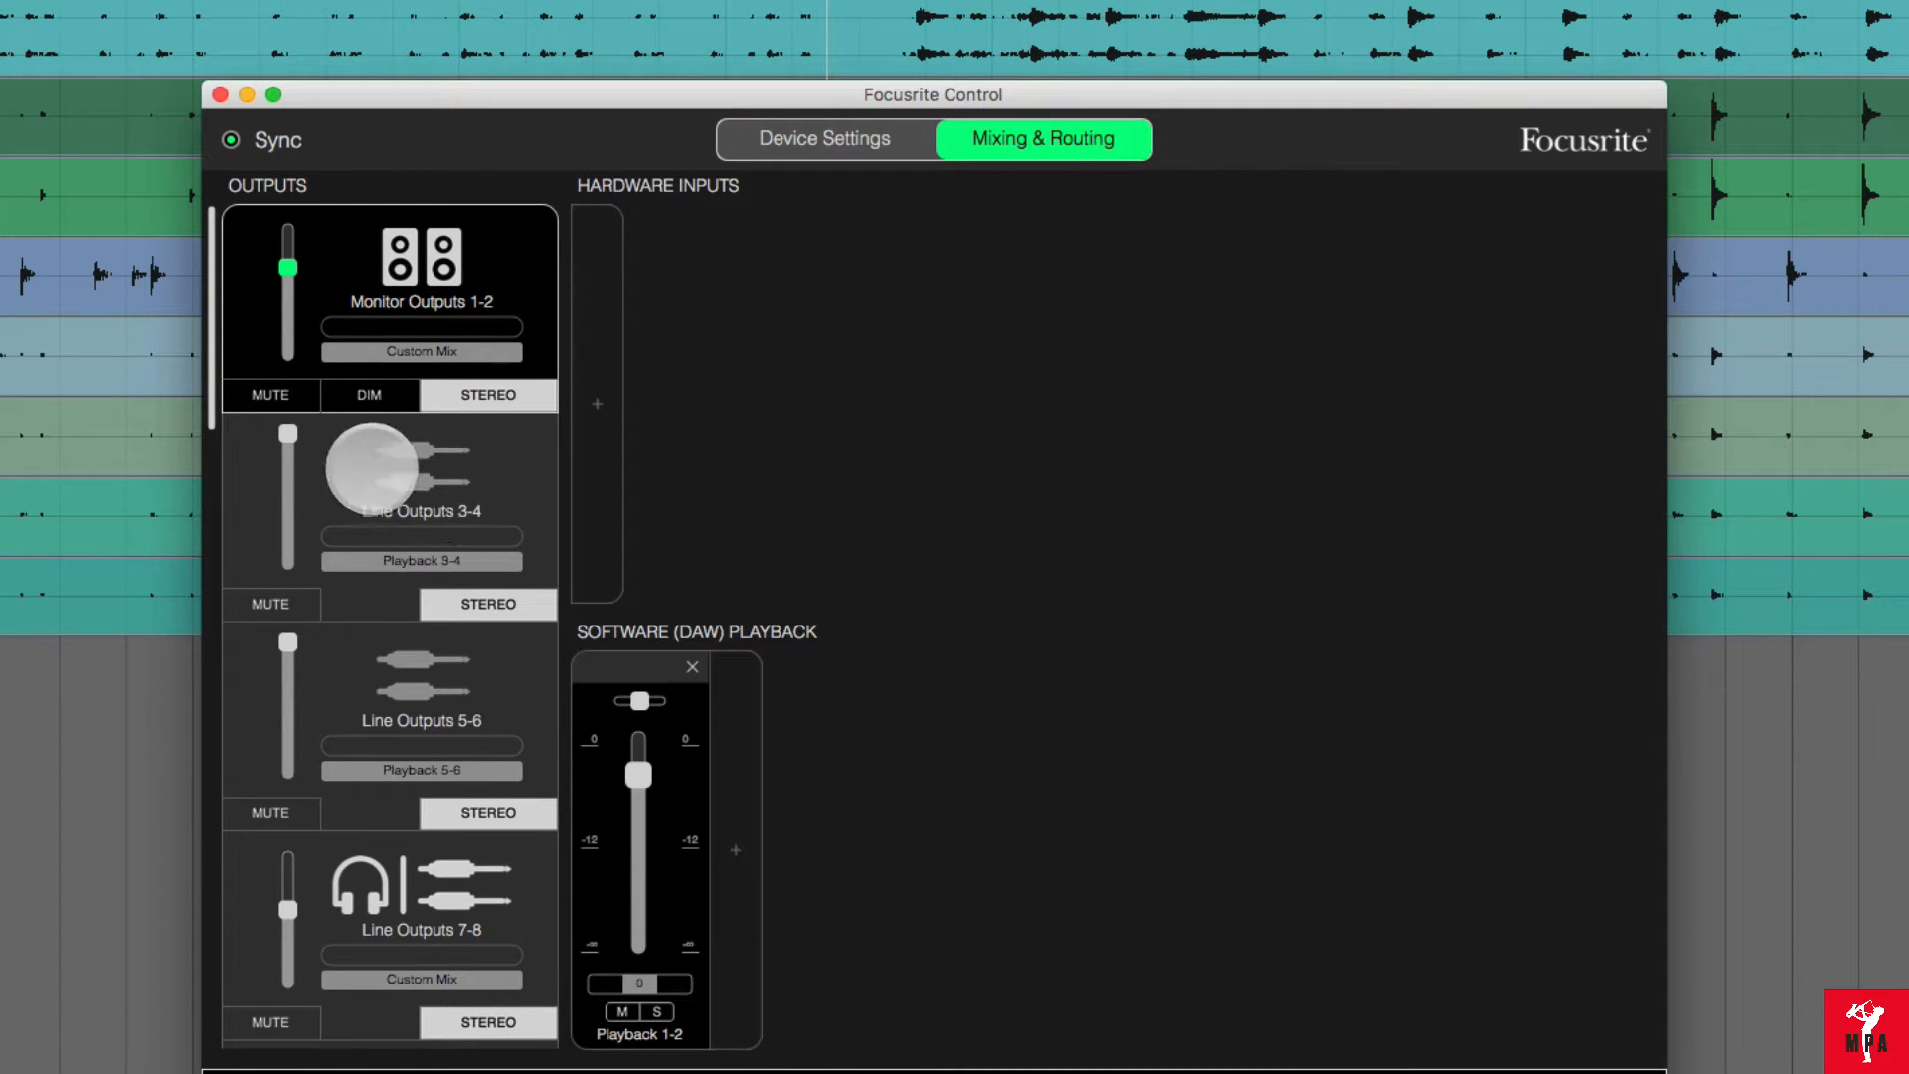
- Mute Playback 1-2 in the Line Outputs 7-8 mix and set that output's source to Custom Mix
{"action": "scroll", "coordinate": [459, 561], "scroll_direction": "down", "scroll_amount": 5}
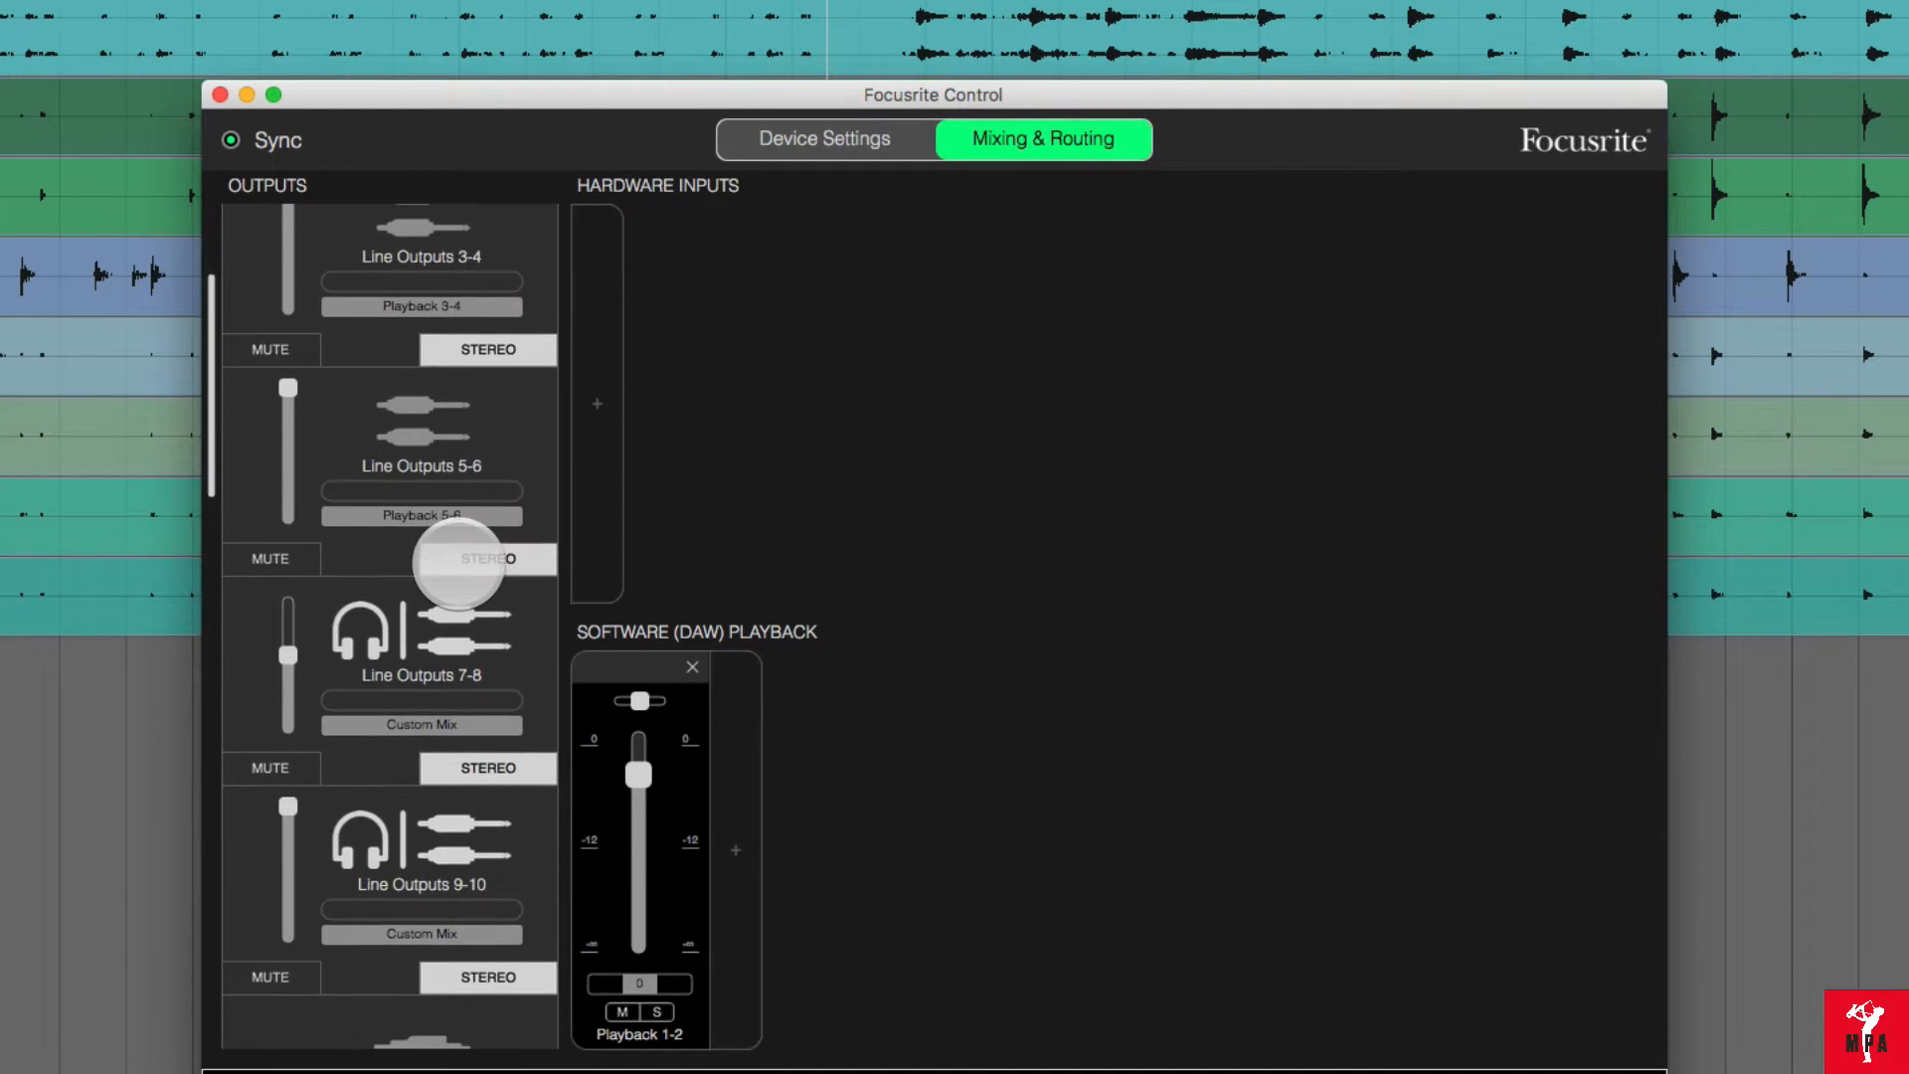
{"action": "left_click", "coordinate": [497, 587]}
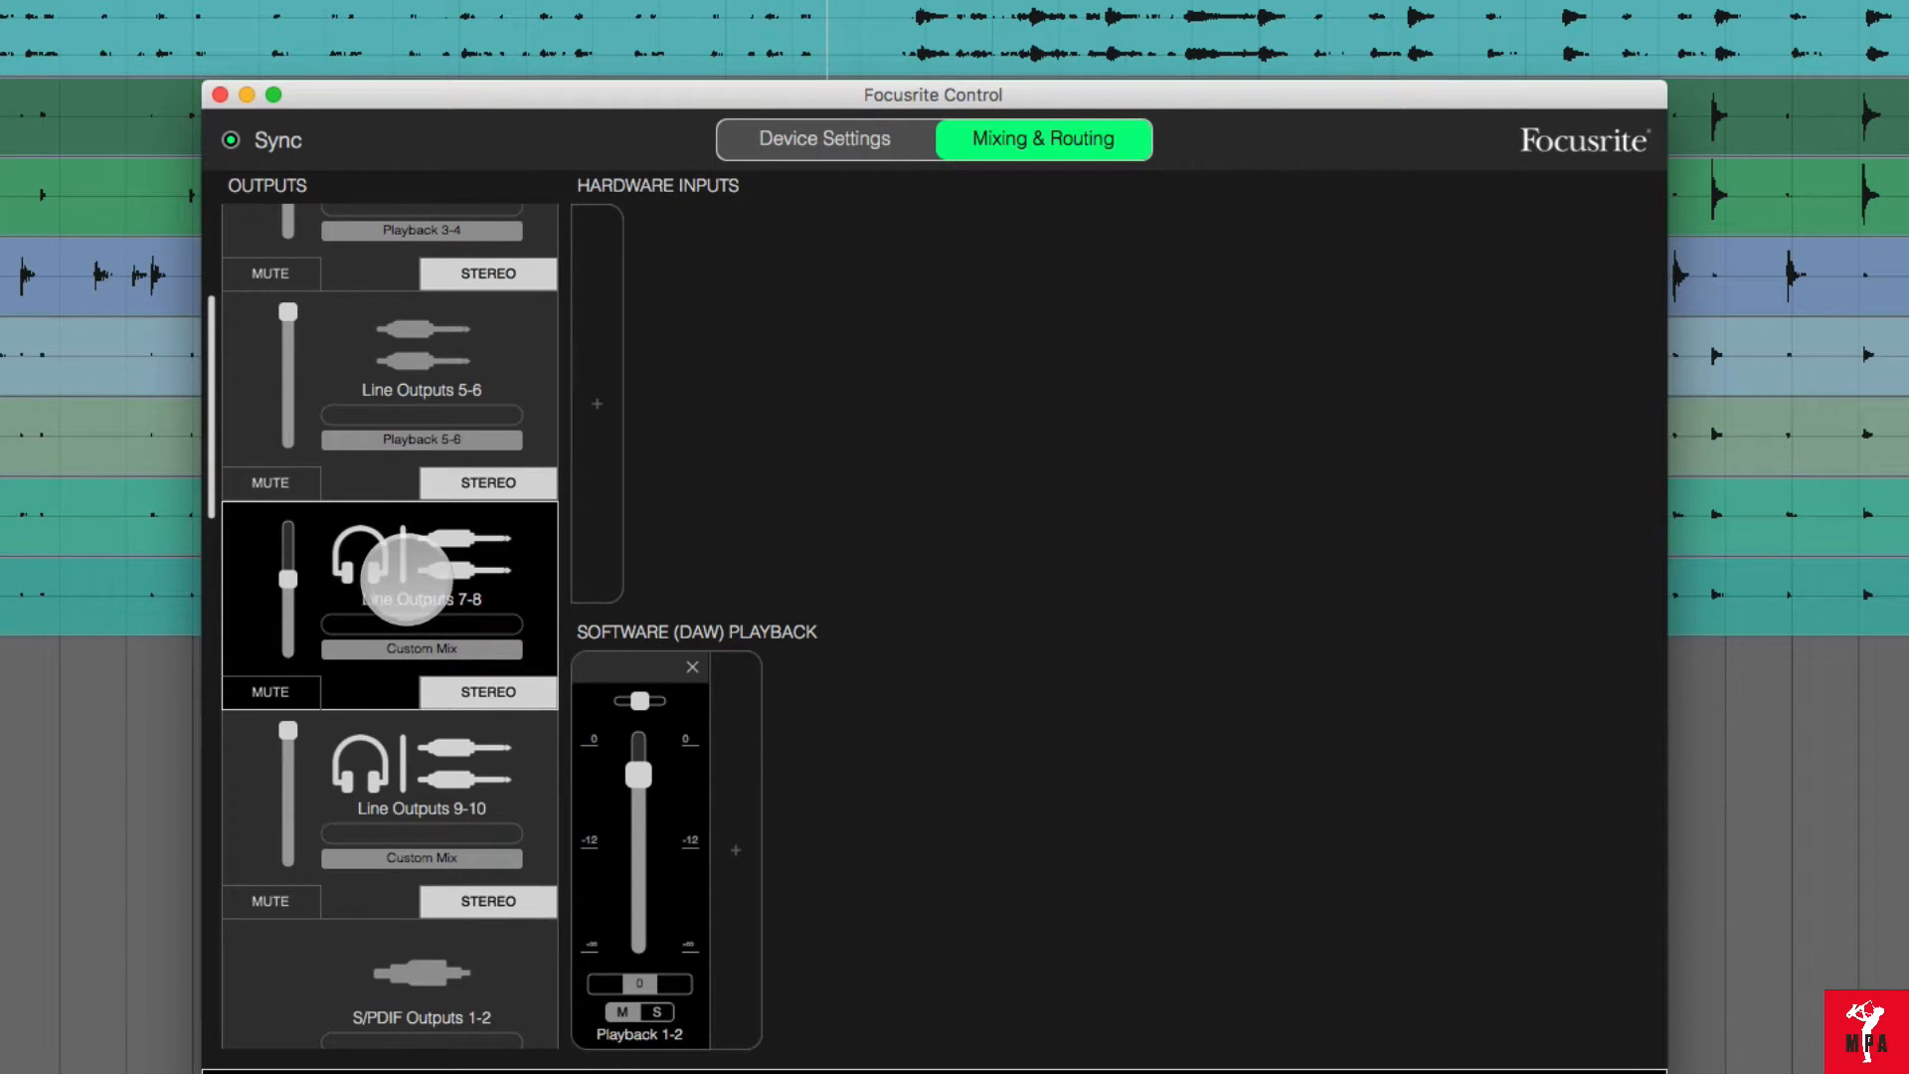
{"action": "left_click", "coordinate": [421, 648]}
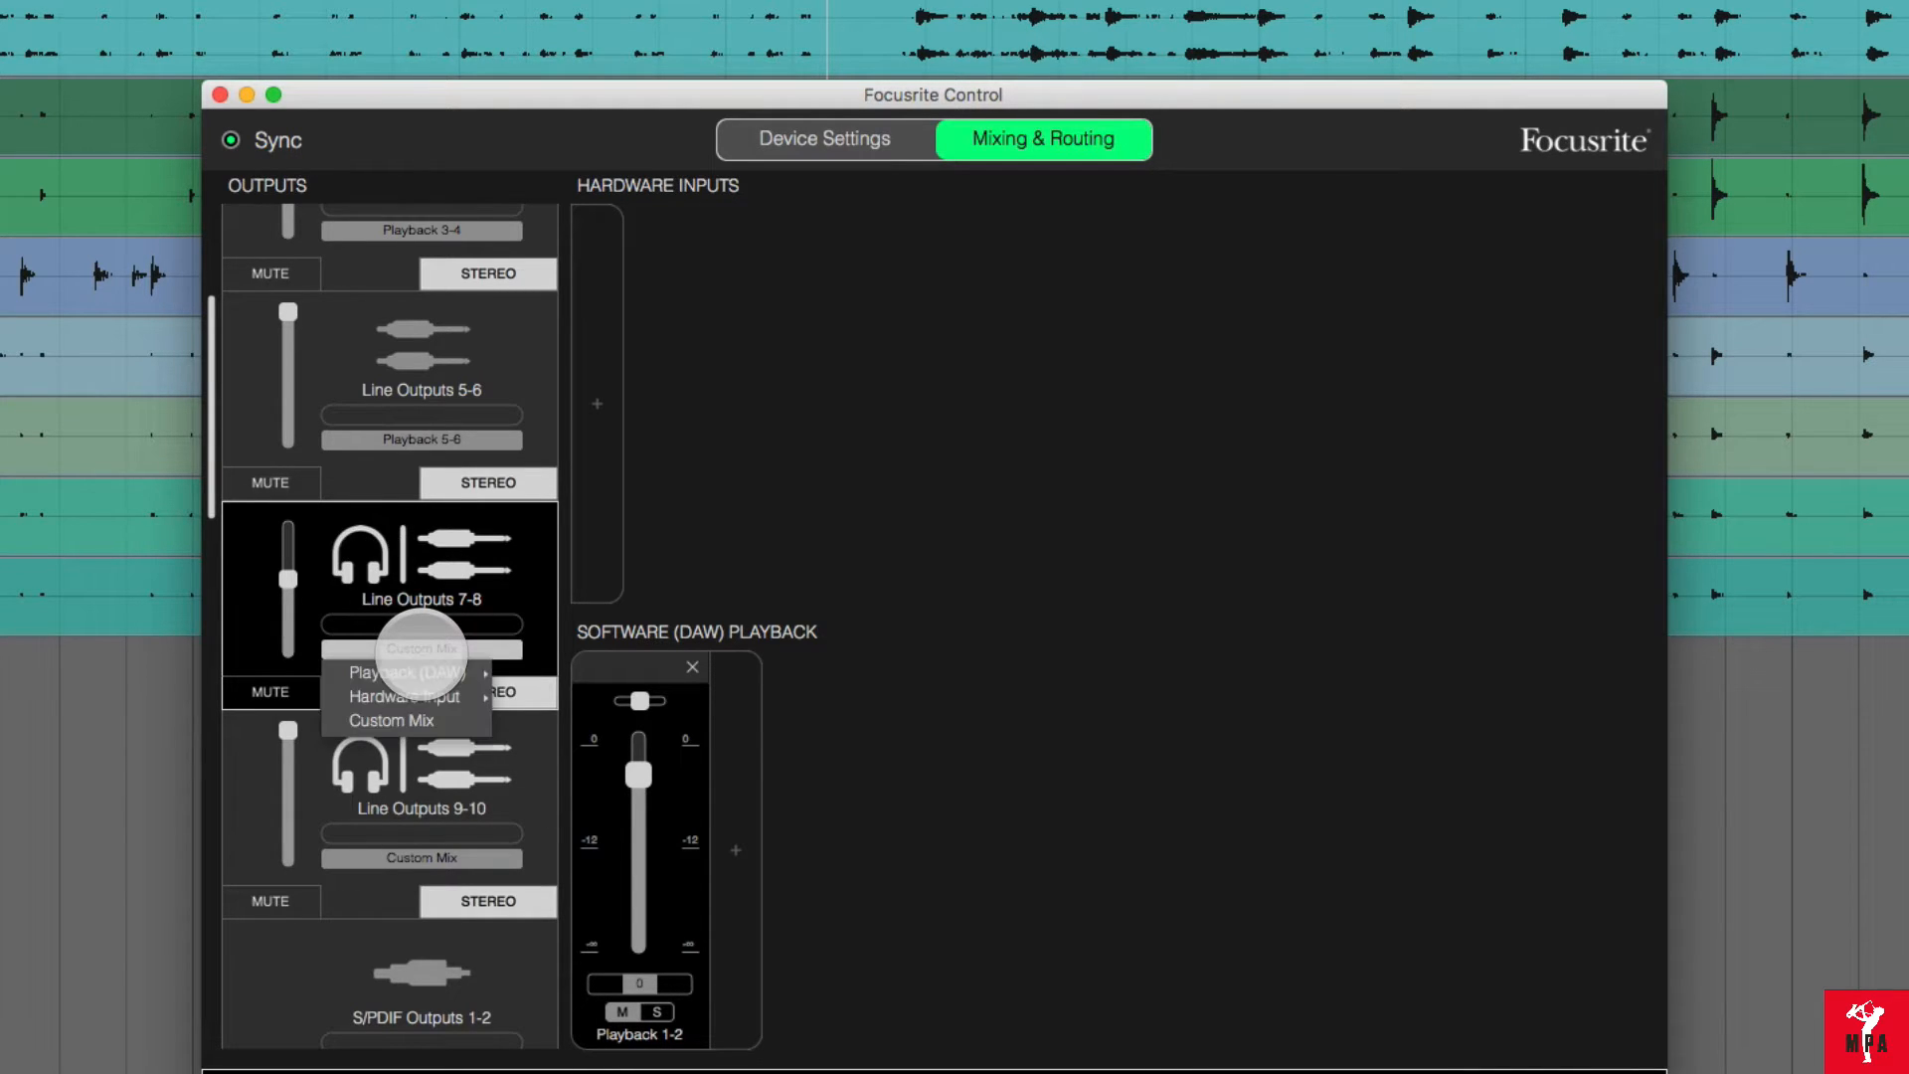
{"action": "mouse_move", "coordinate": [386, 673]}
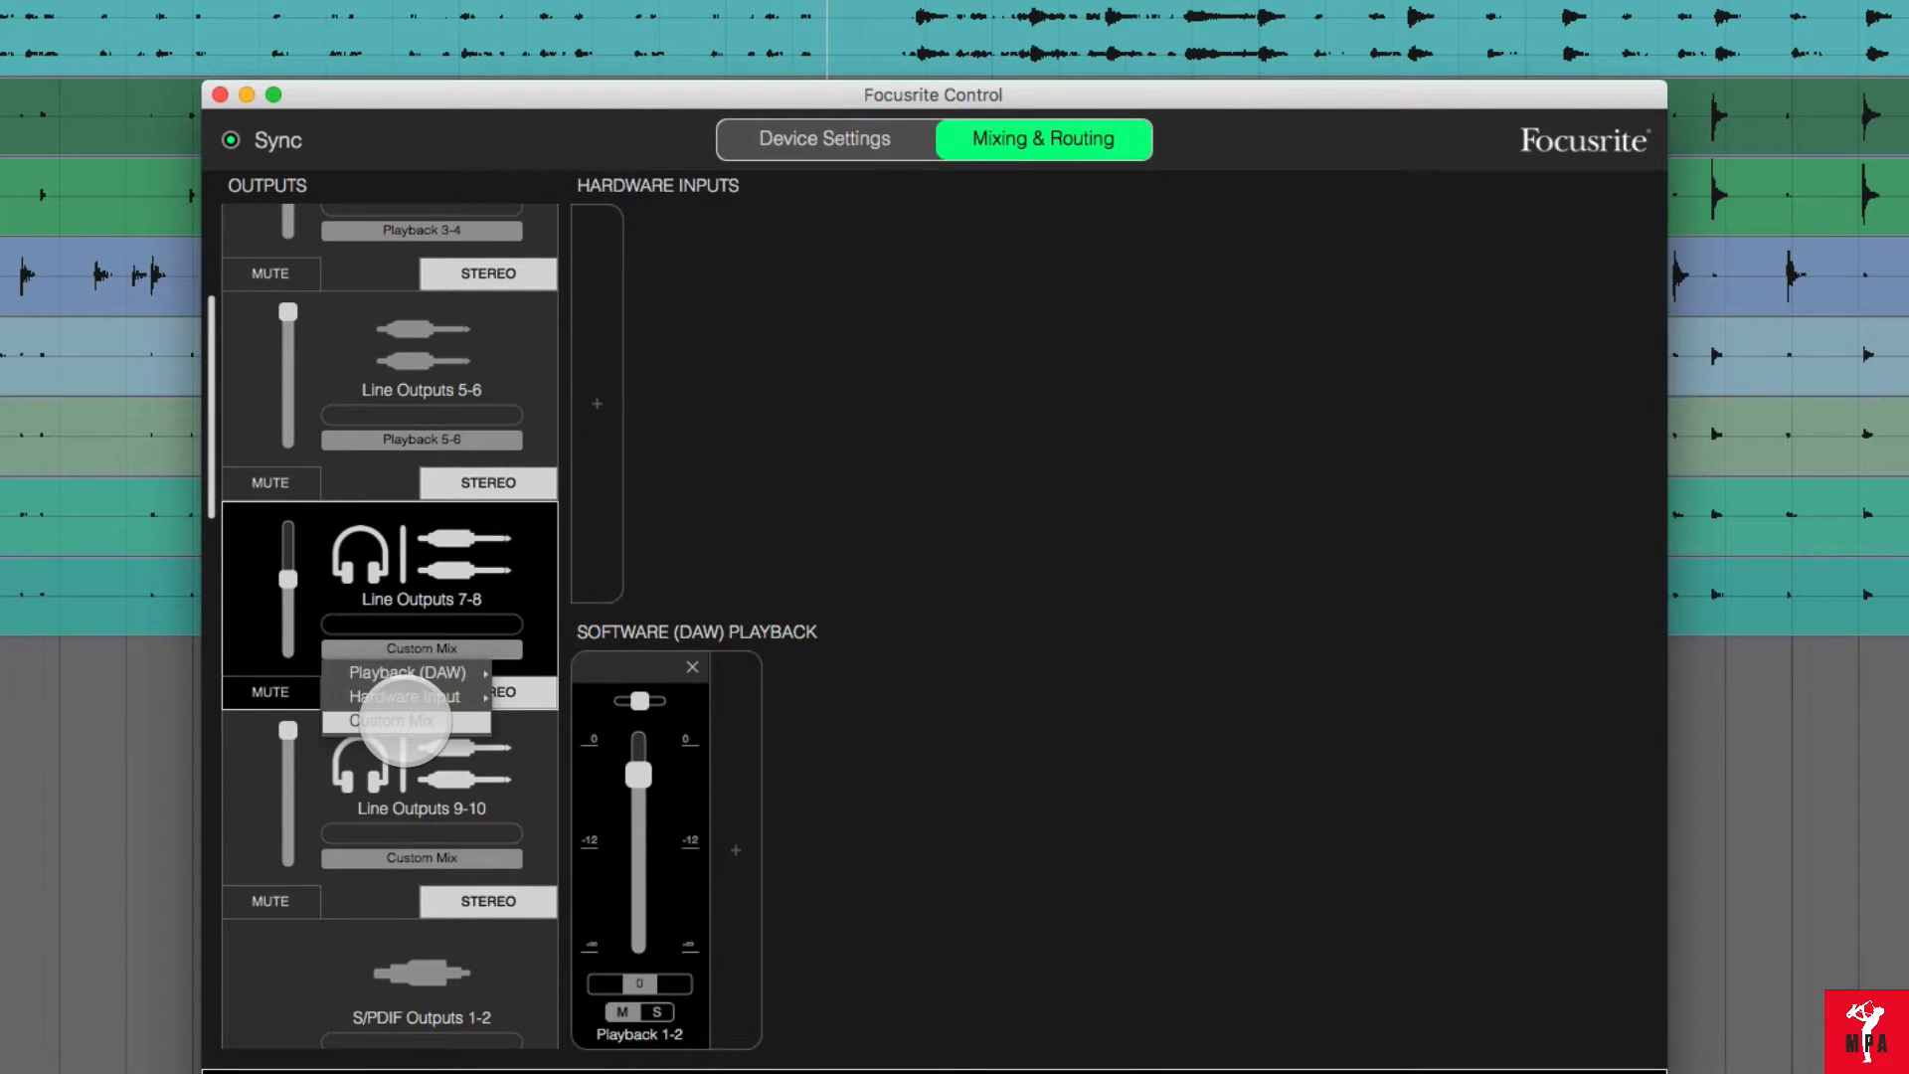
{"action": "left_click", "coordinate": [404, 720]}
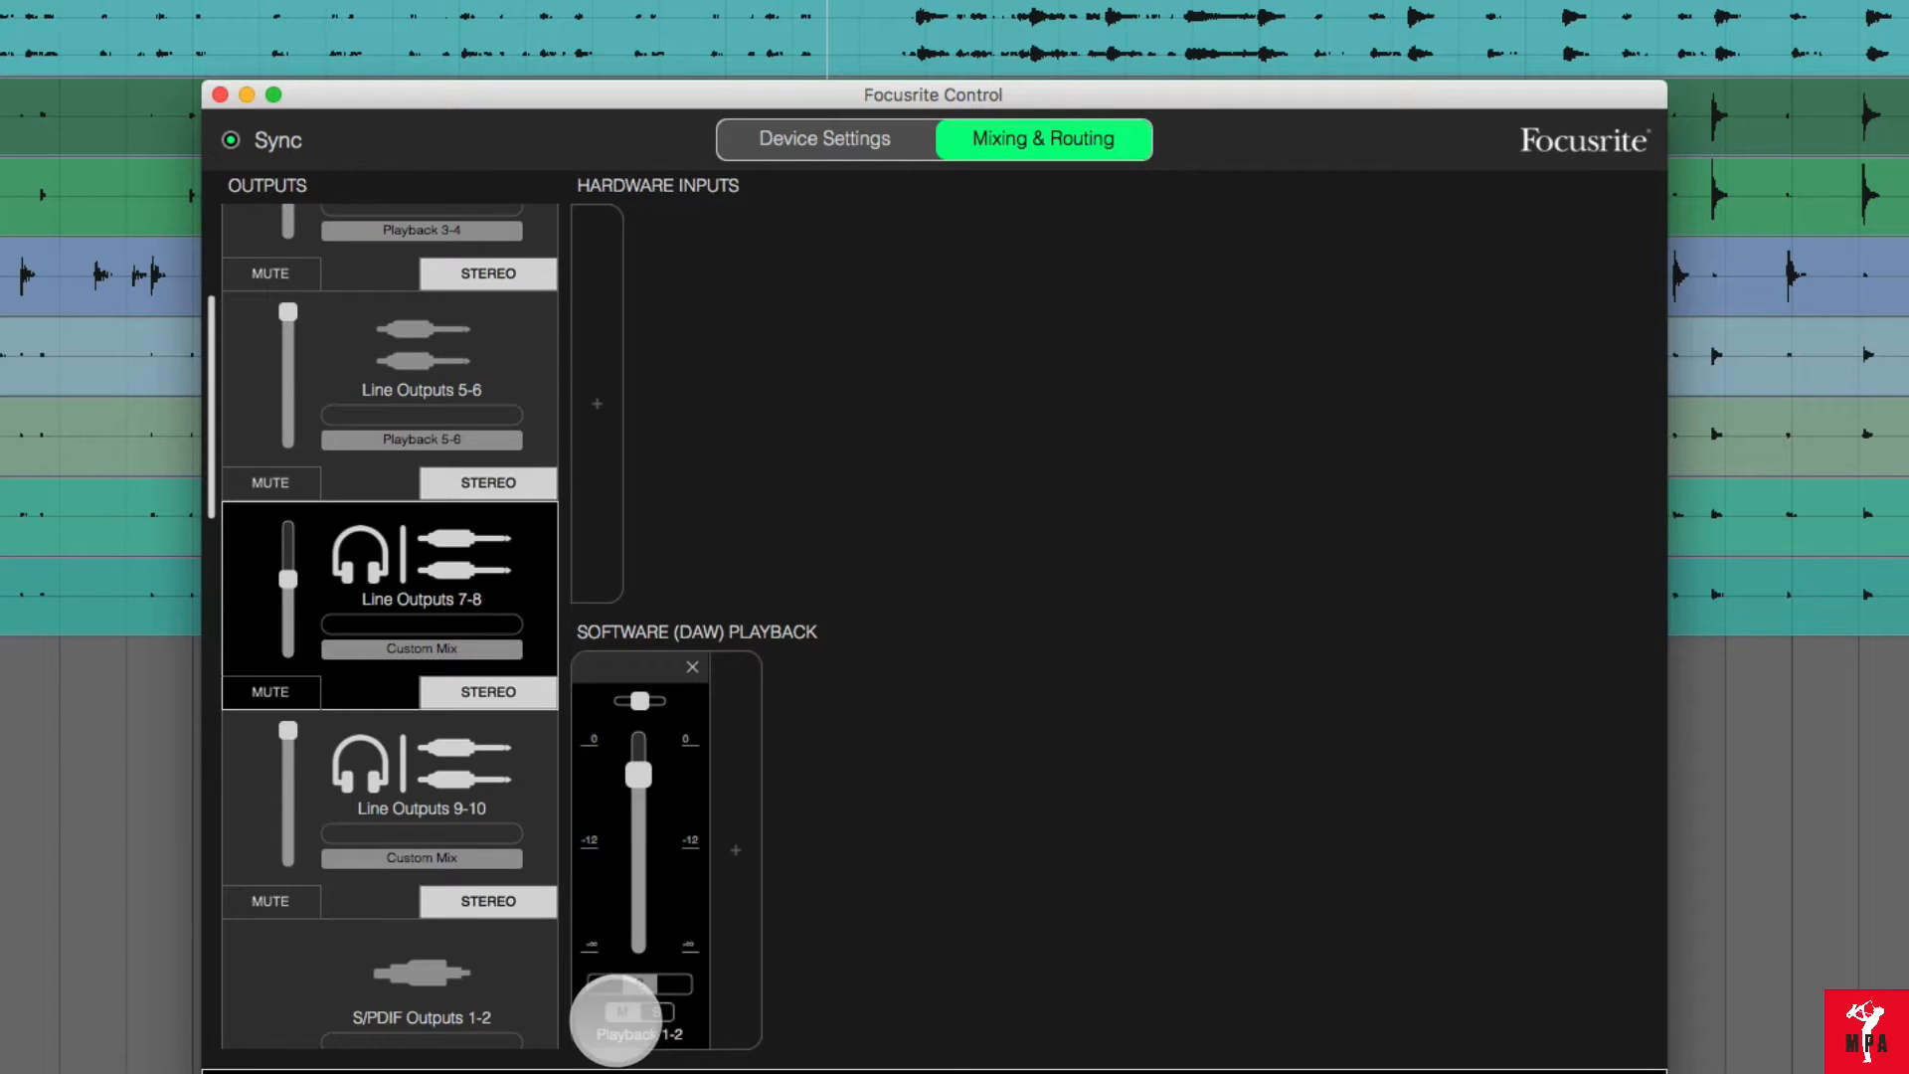
- Add software playback 7+8 as a stereo channel in the Line Outputs 7-8 custom mix
{"action": "left_click", "coordinate": [738, 846]}
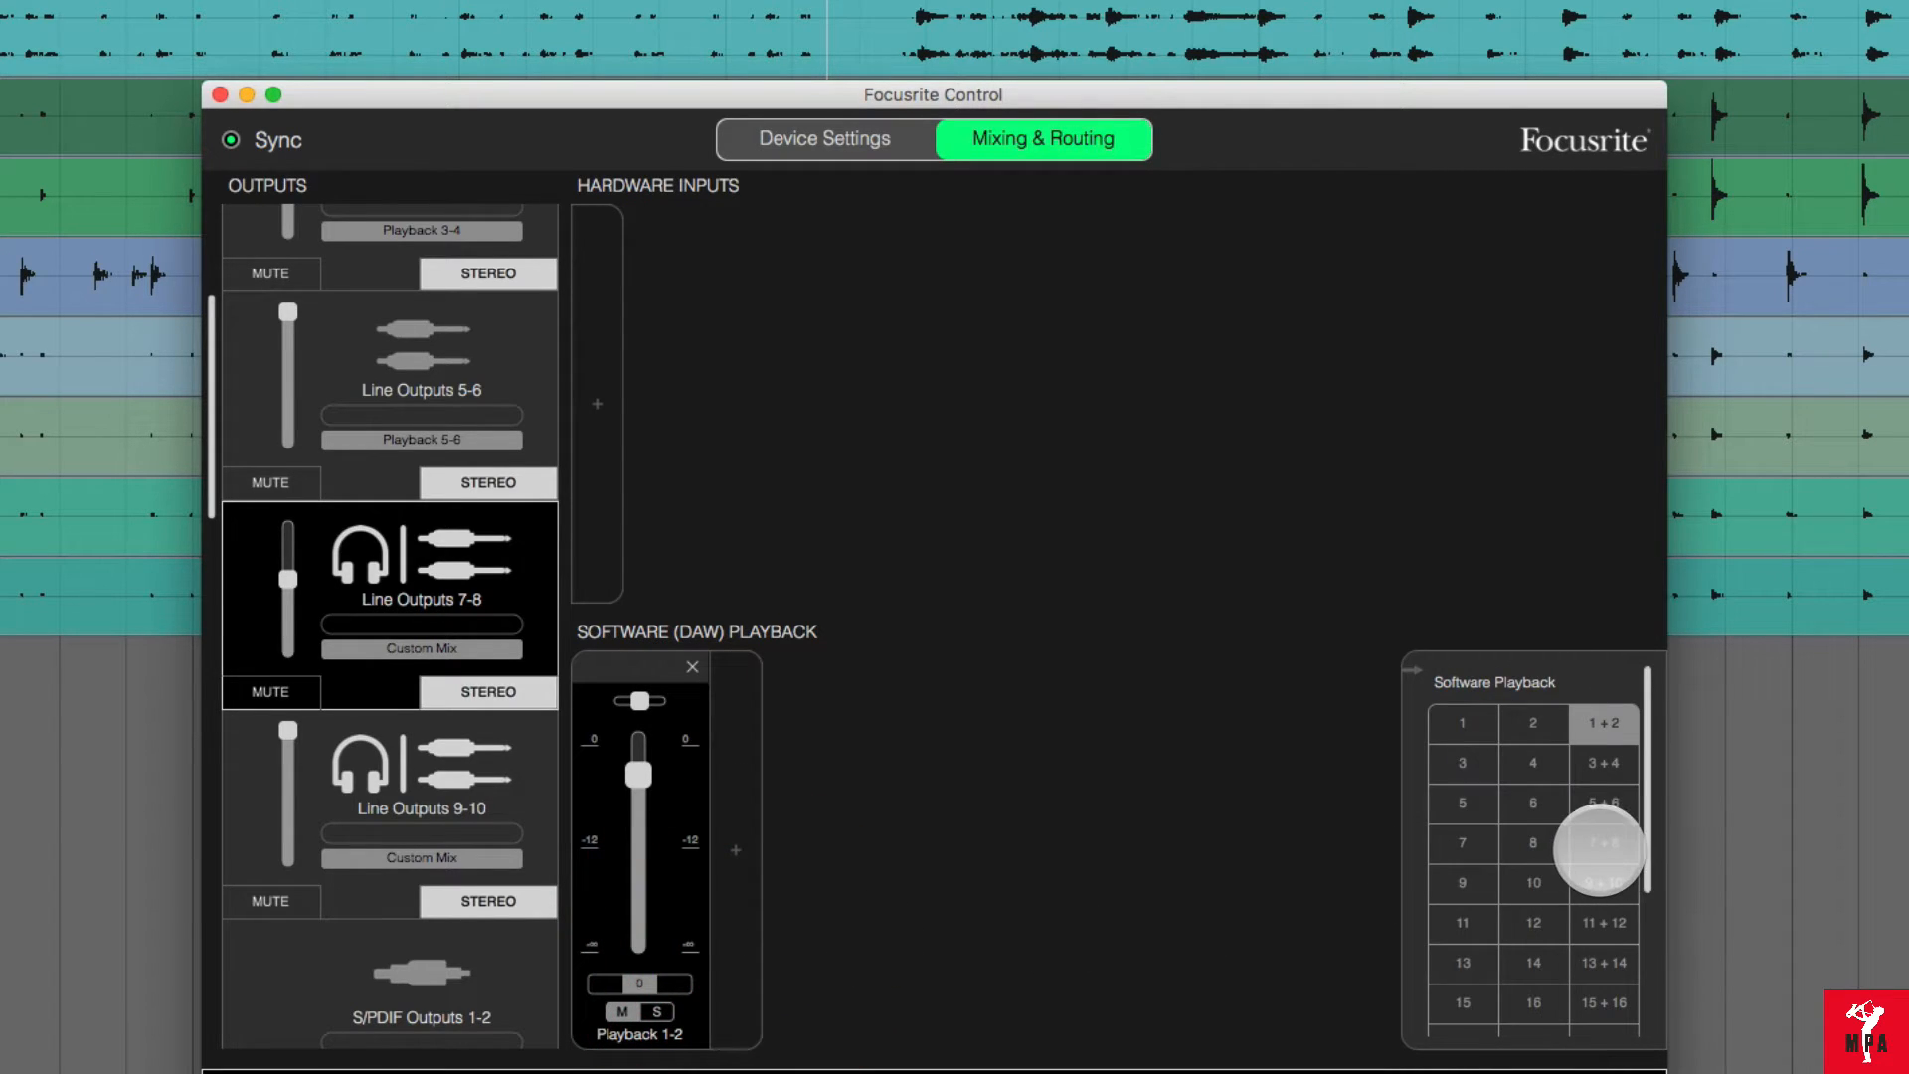
{"action": "left_click", "coordinate": [1601, 846]}
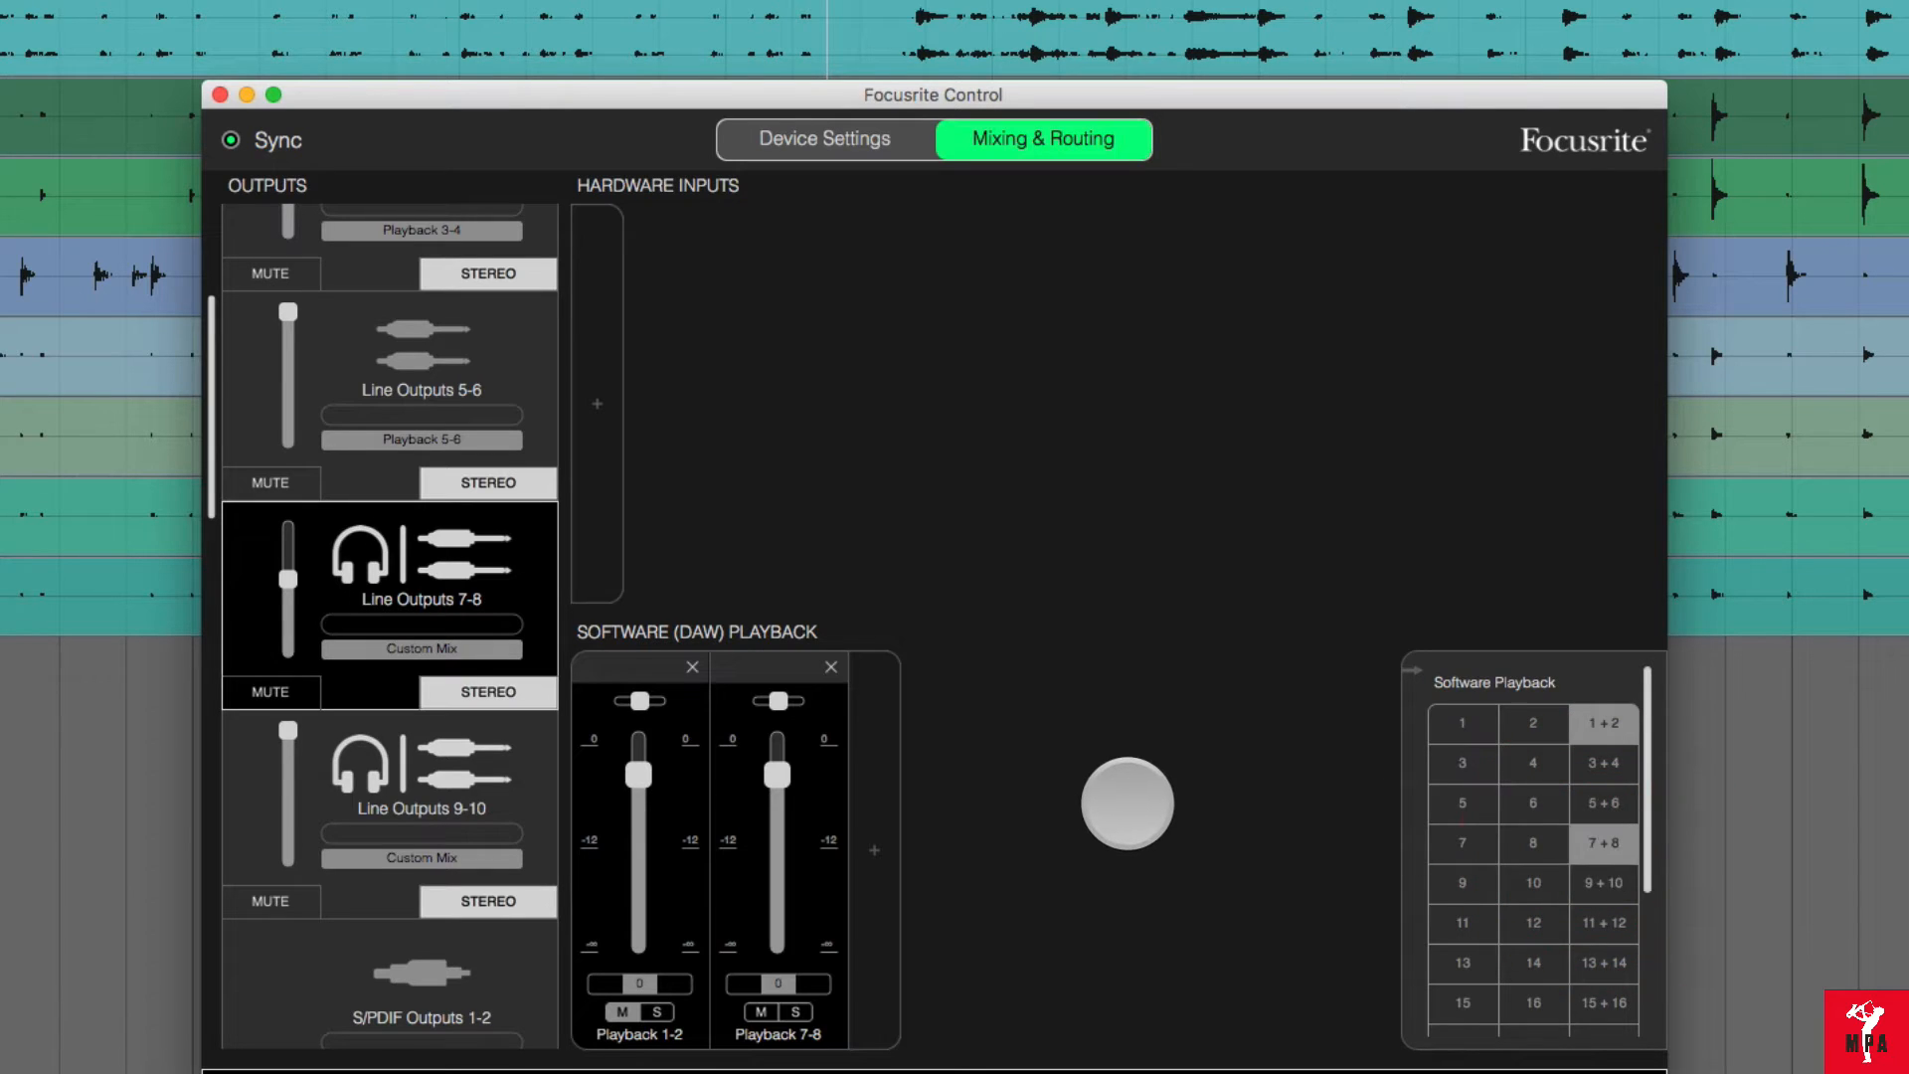
{"action": "left_click", "coordinate": [1128, 803]}
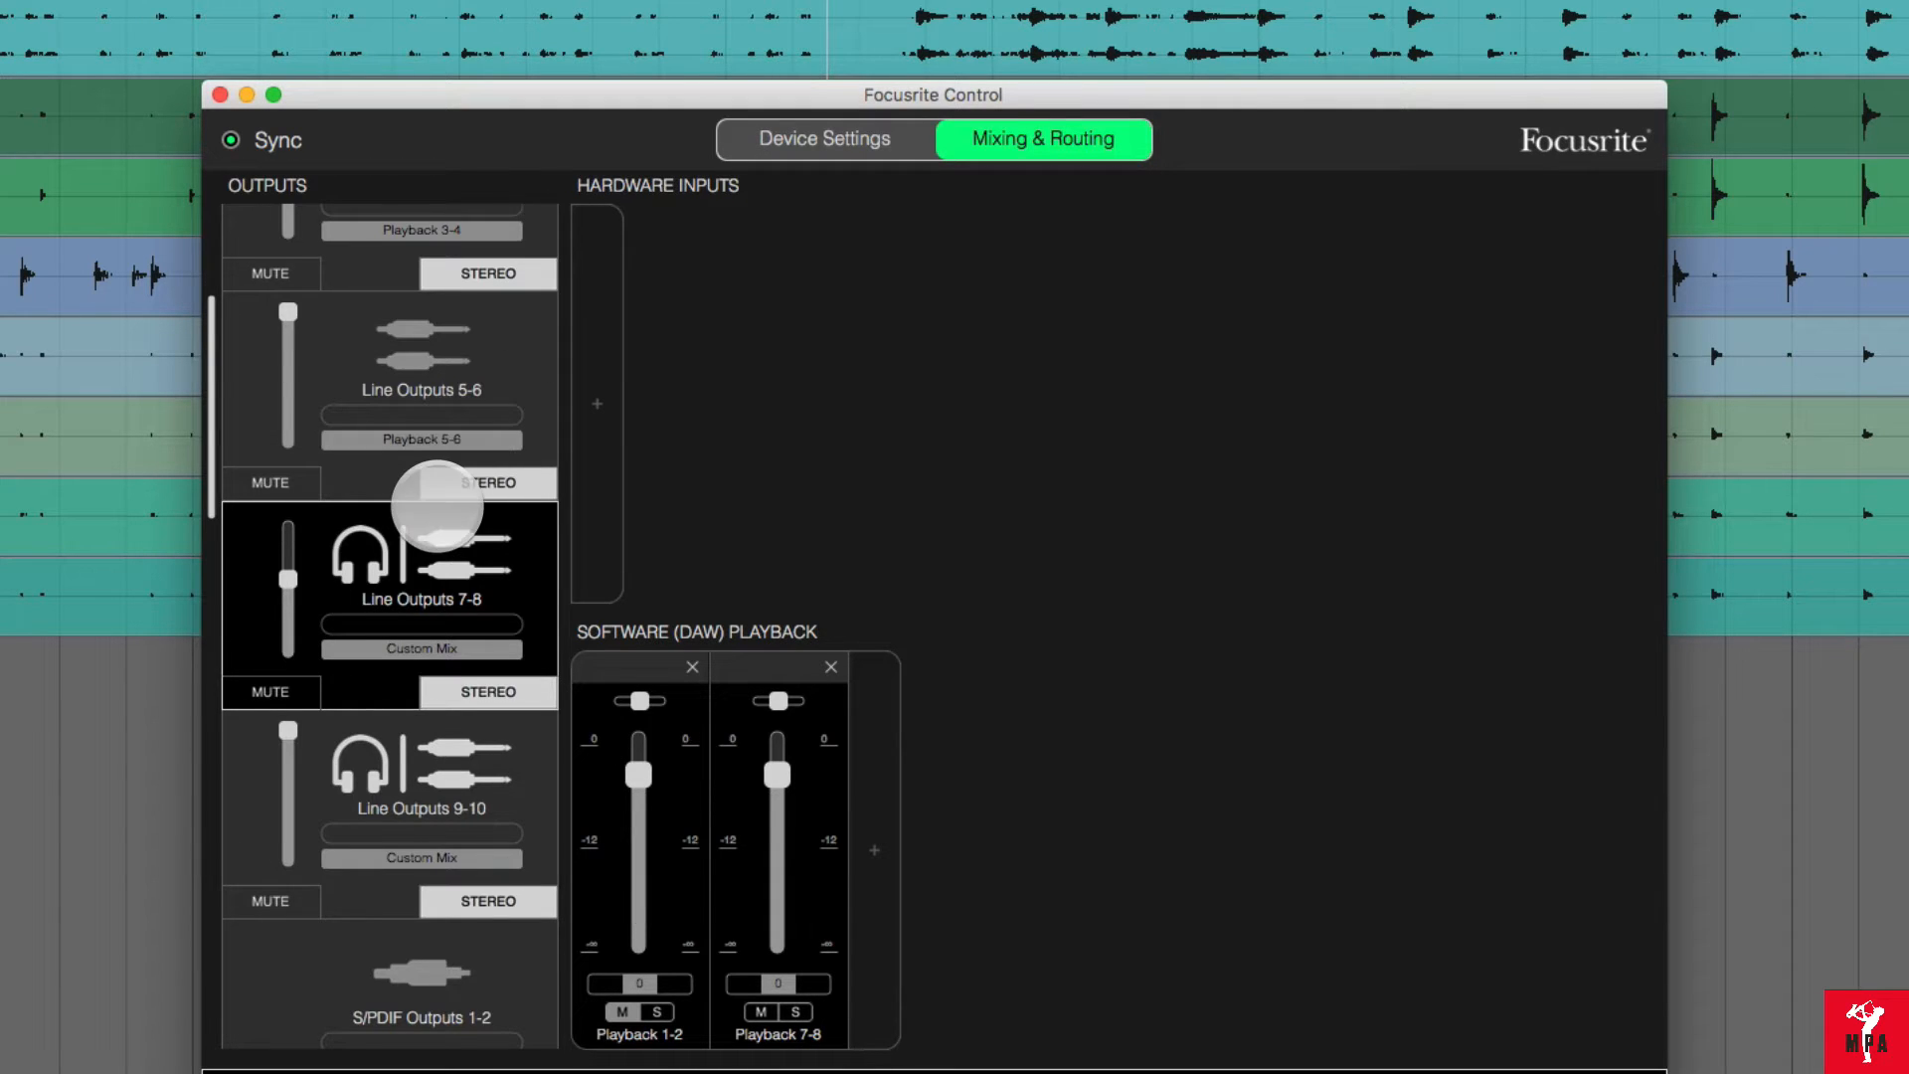
- Mute the Playback 7-8 channel in the Monitor Outputs 1-2 mix
{"action": "scroll", "coordinate": [439, 498], "scroll_direction": "up", "scroll_amount": 5}
{"action": "left_click", "coordinate": [484, 296]}
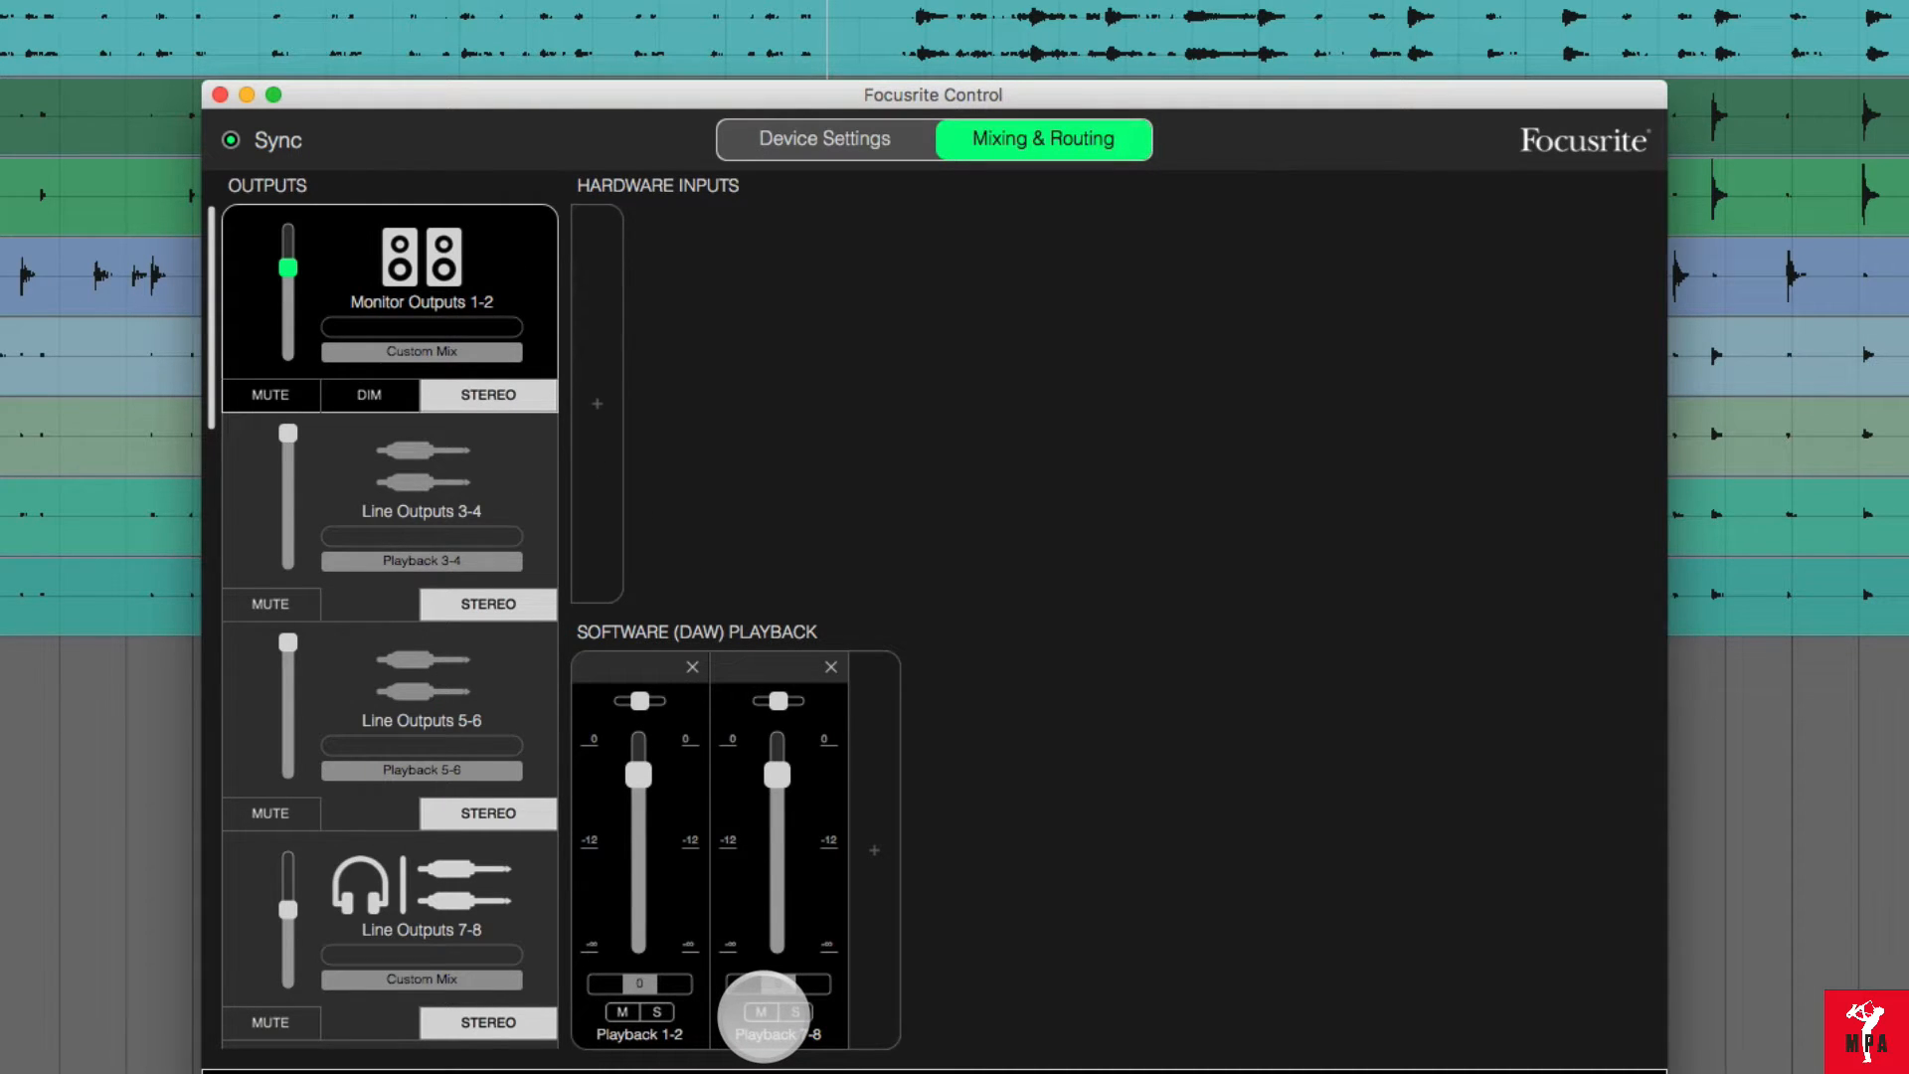
{"action": "left_click", "coordinate": [761, 1011]}
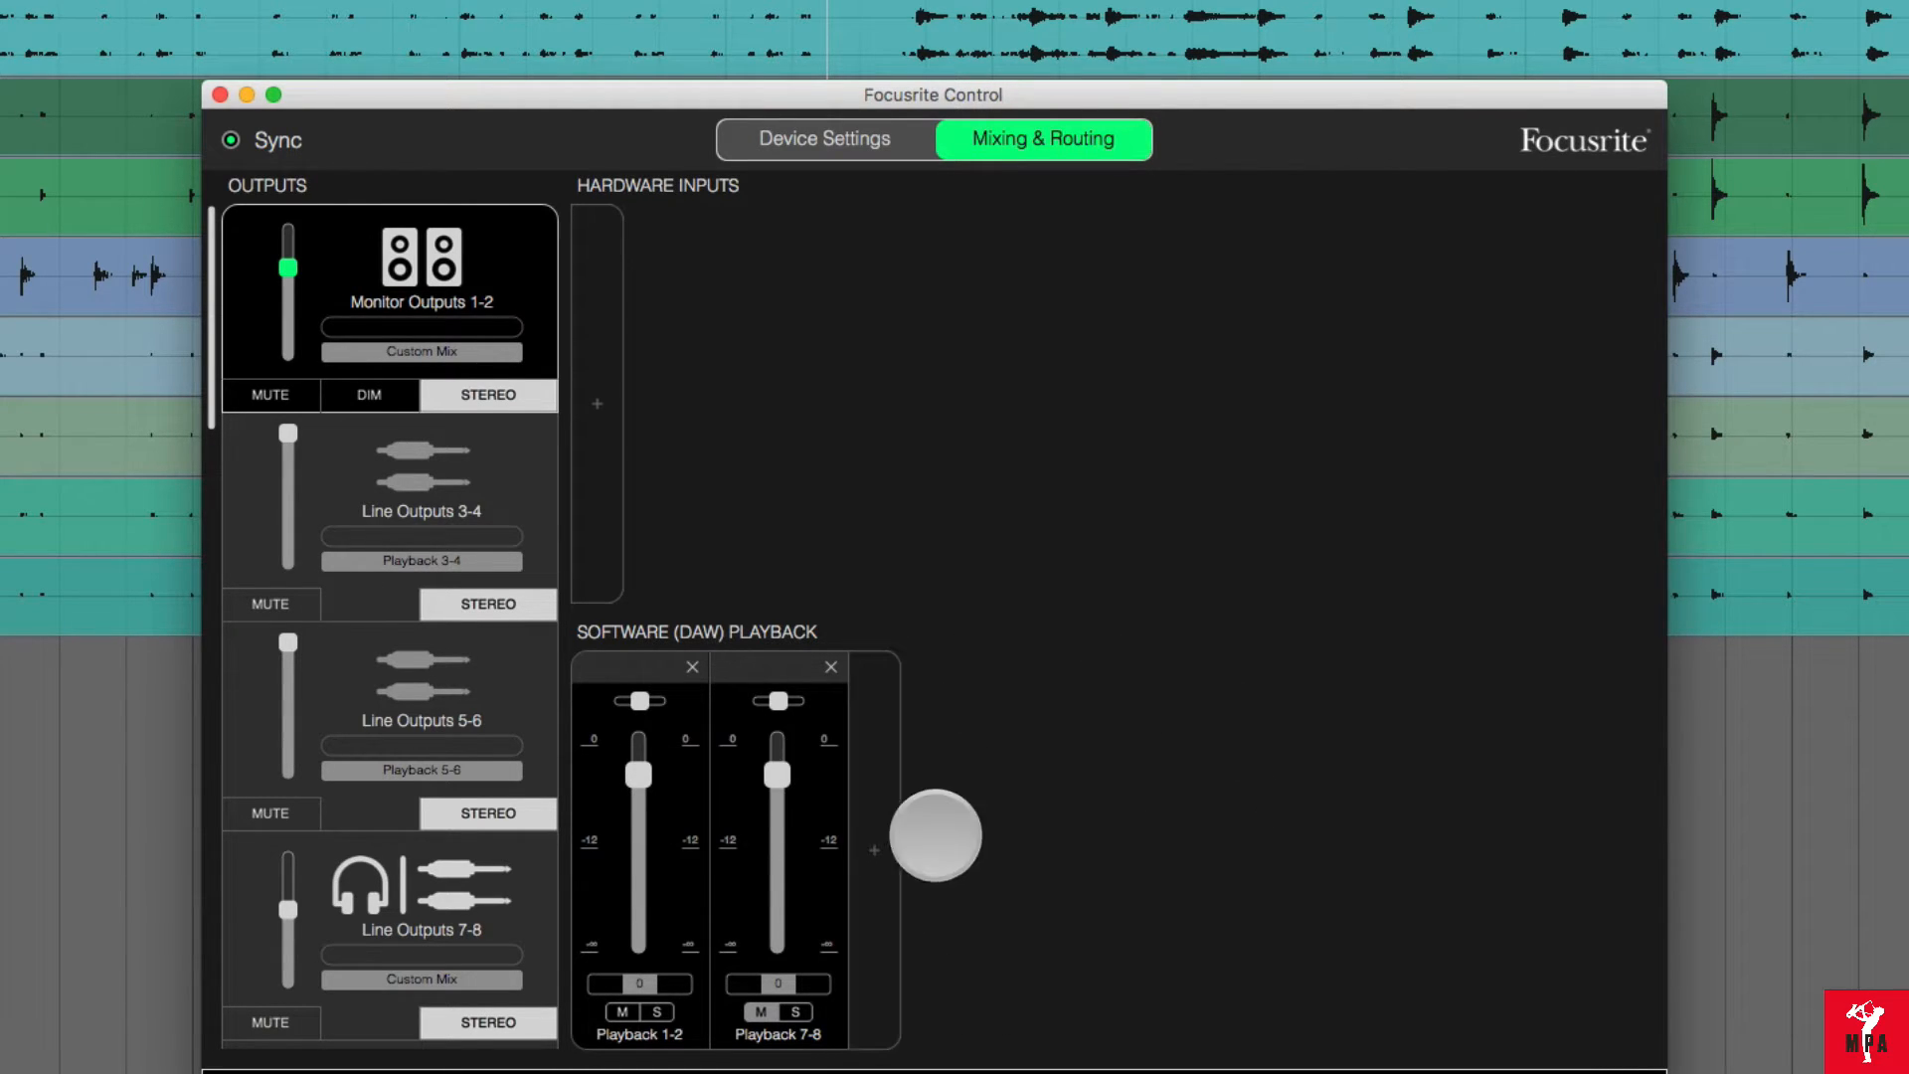
- In the Line Outputs 9-10 mix, mute Playback 1-2 and Playback 7-8 and add software playback 9+10
{"action": "left_click", "coordinate": [475, 897]}
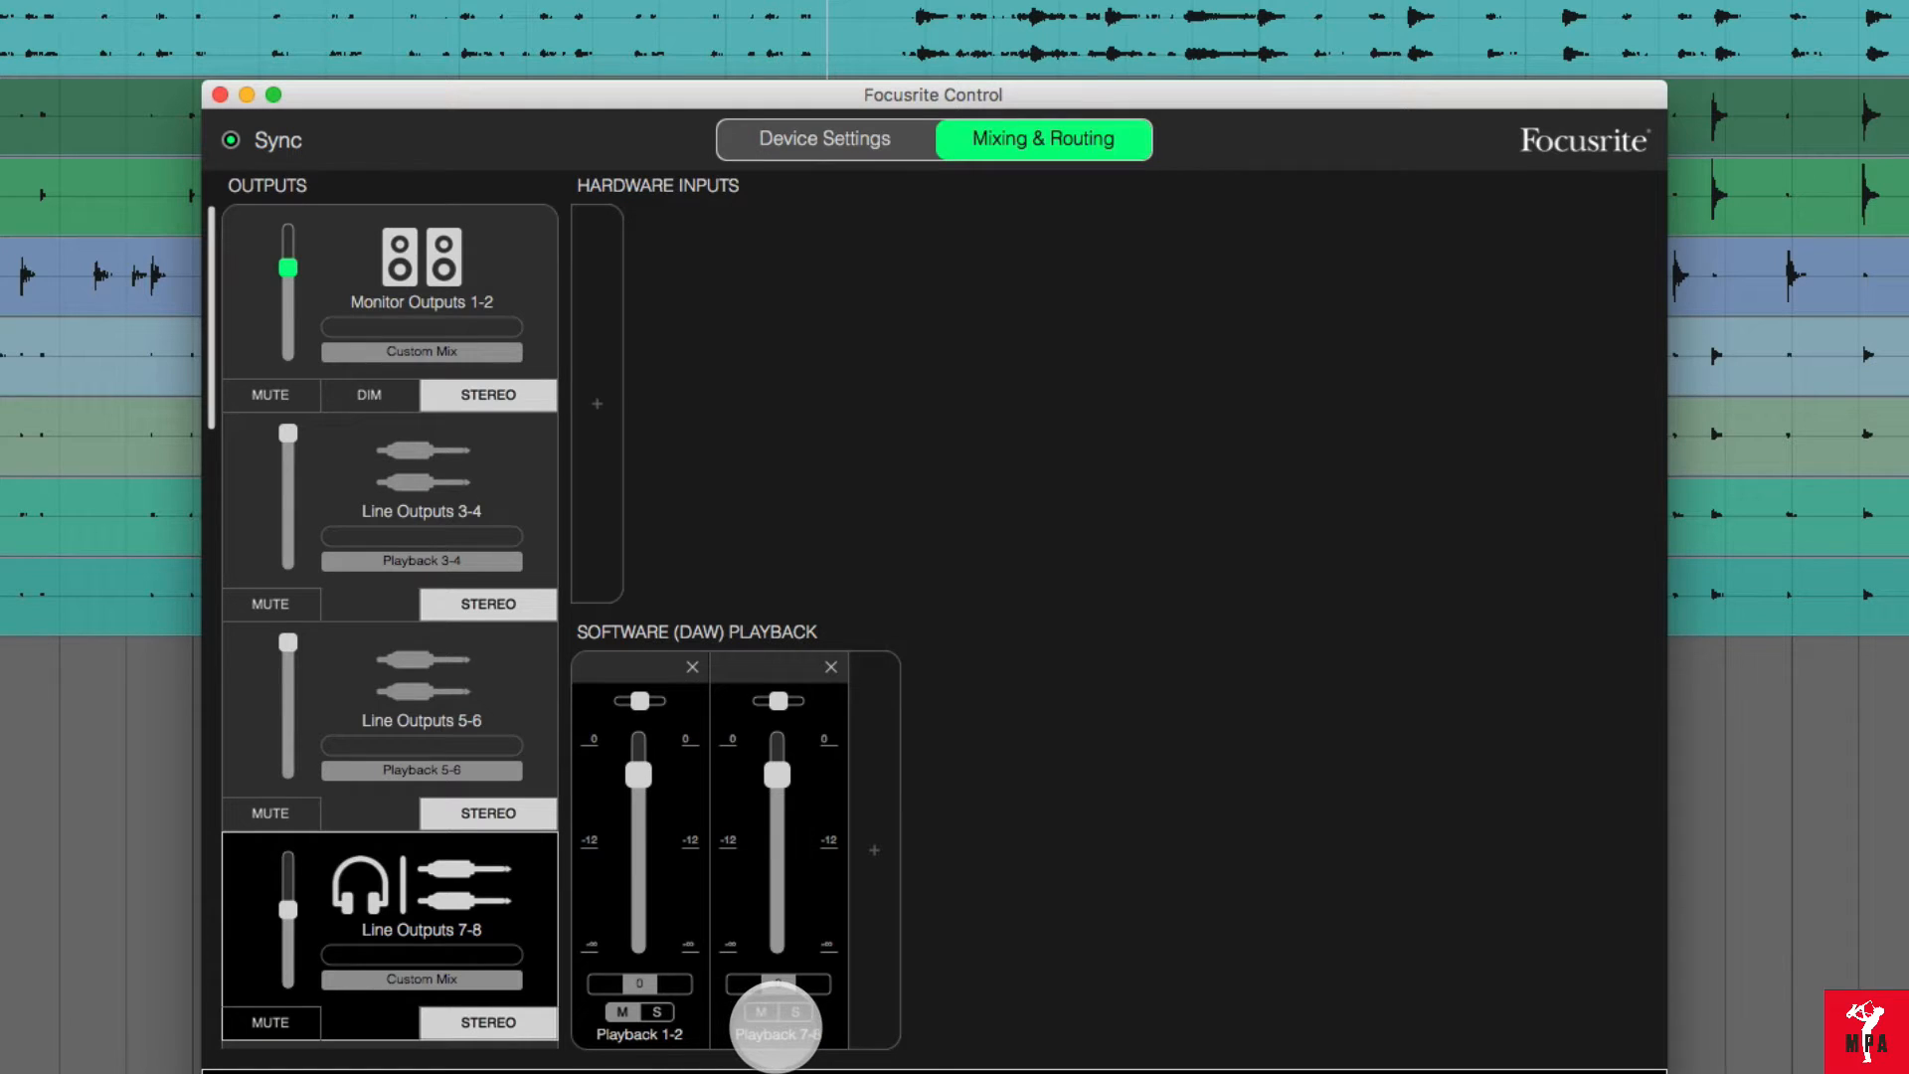
{"action": "scroll", "coordinate": [431, 707], "scroll_direction": "down", "scroll_amount": 5}
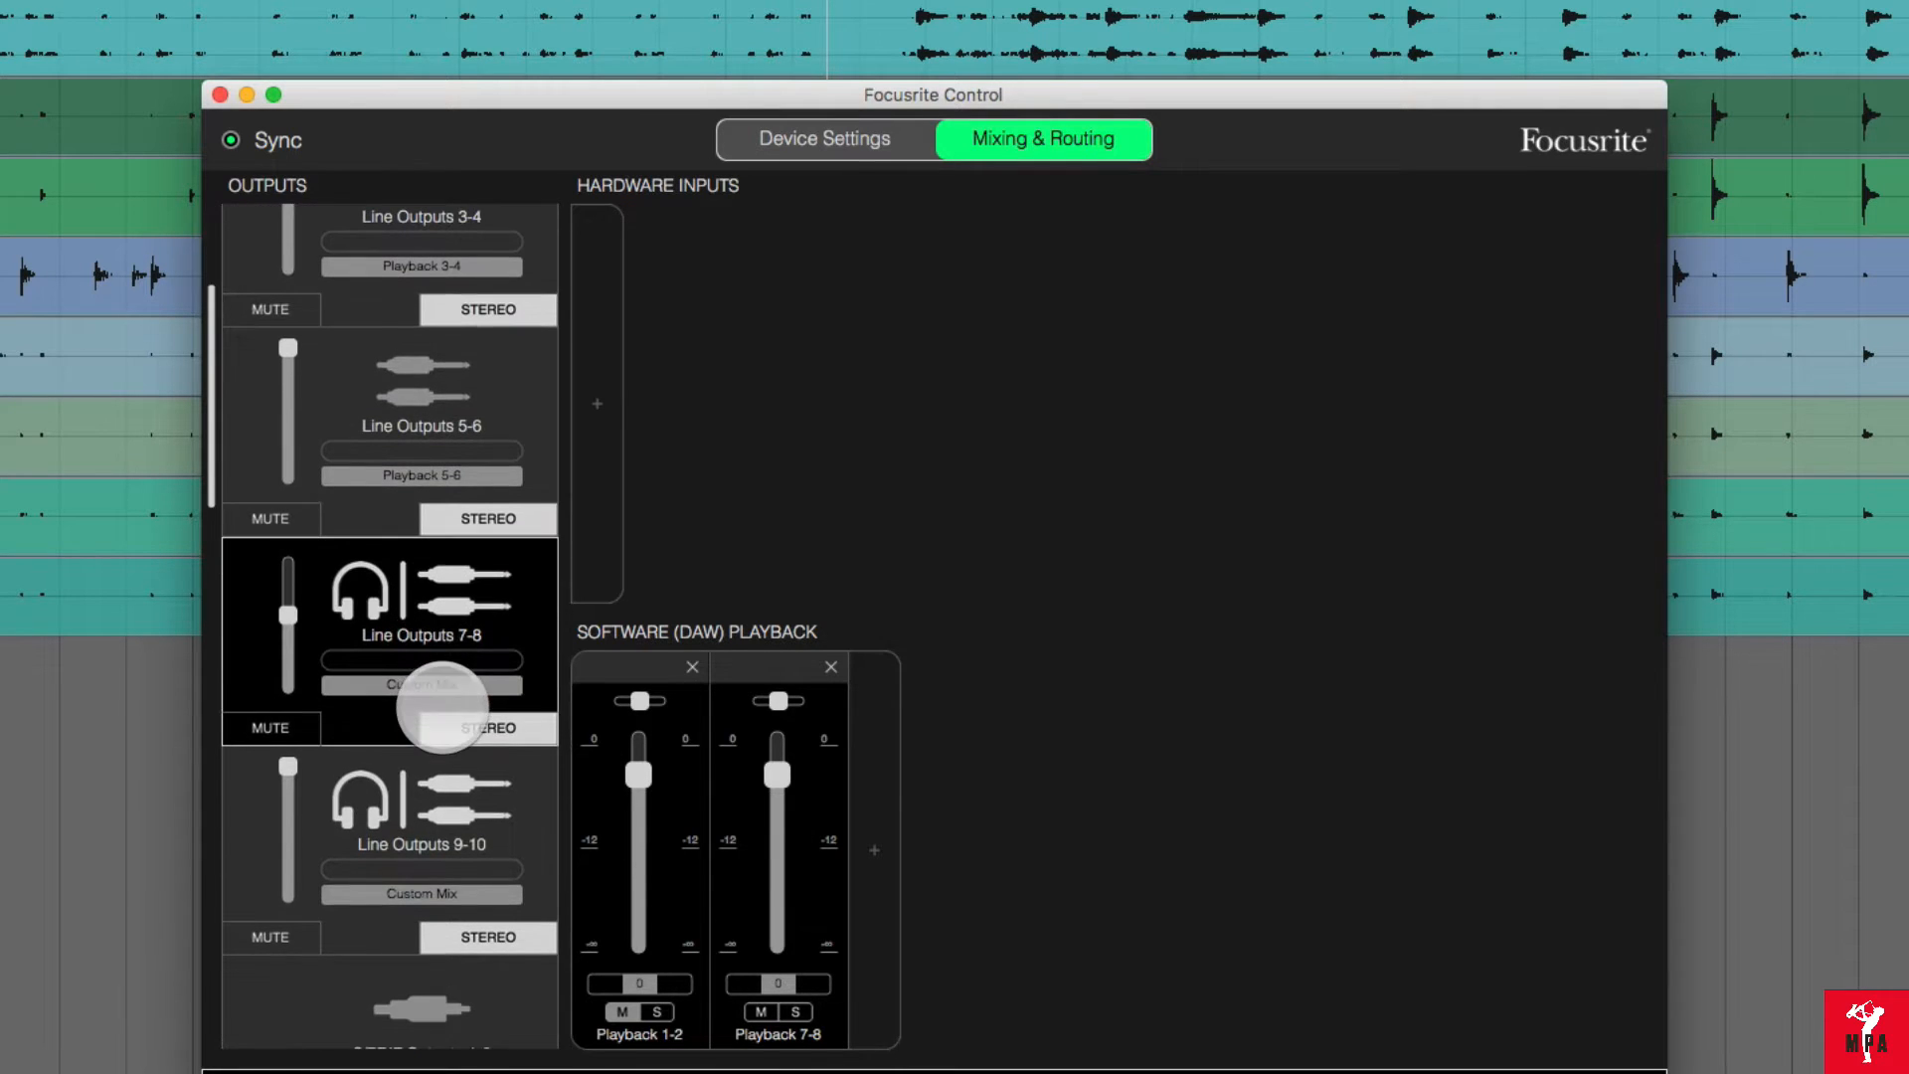
{"action": "left_click", "coordinate": [445, 801]}
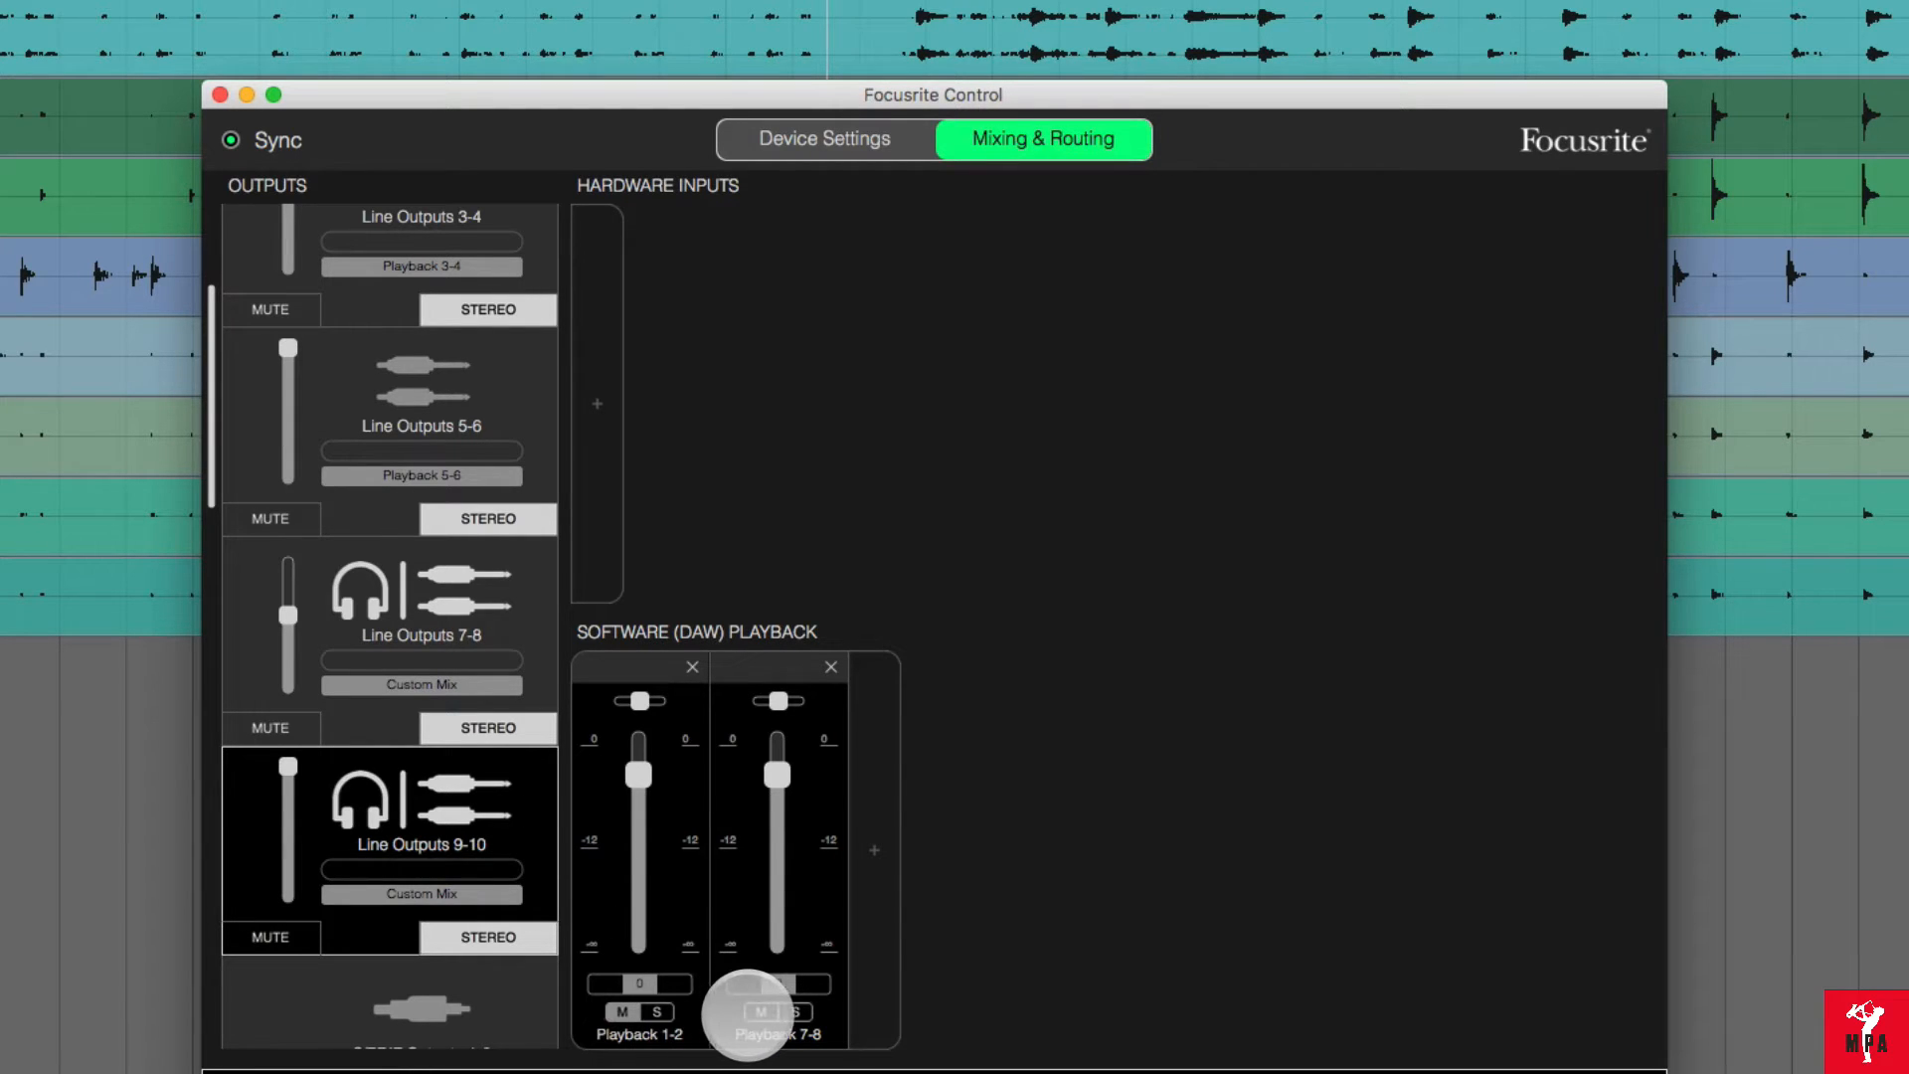
{"action": "left_click", "coordinate": [759, 1014]}
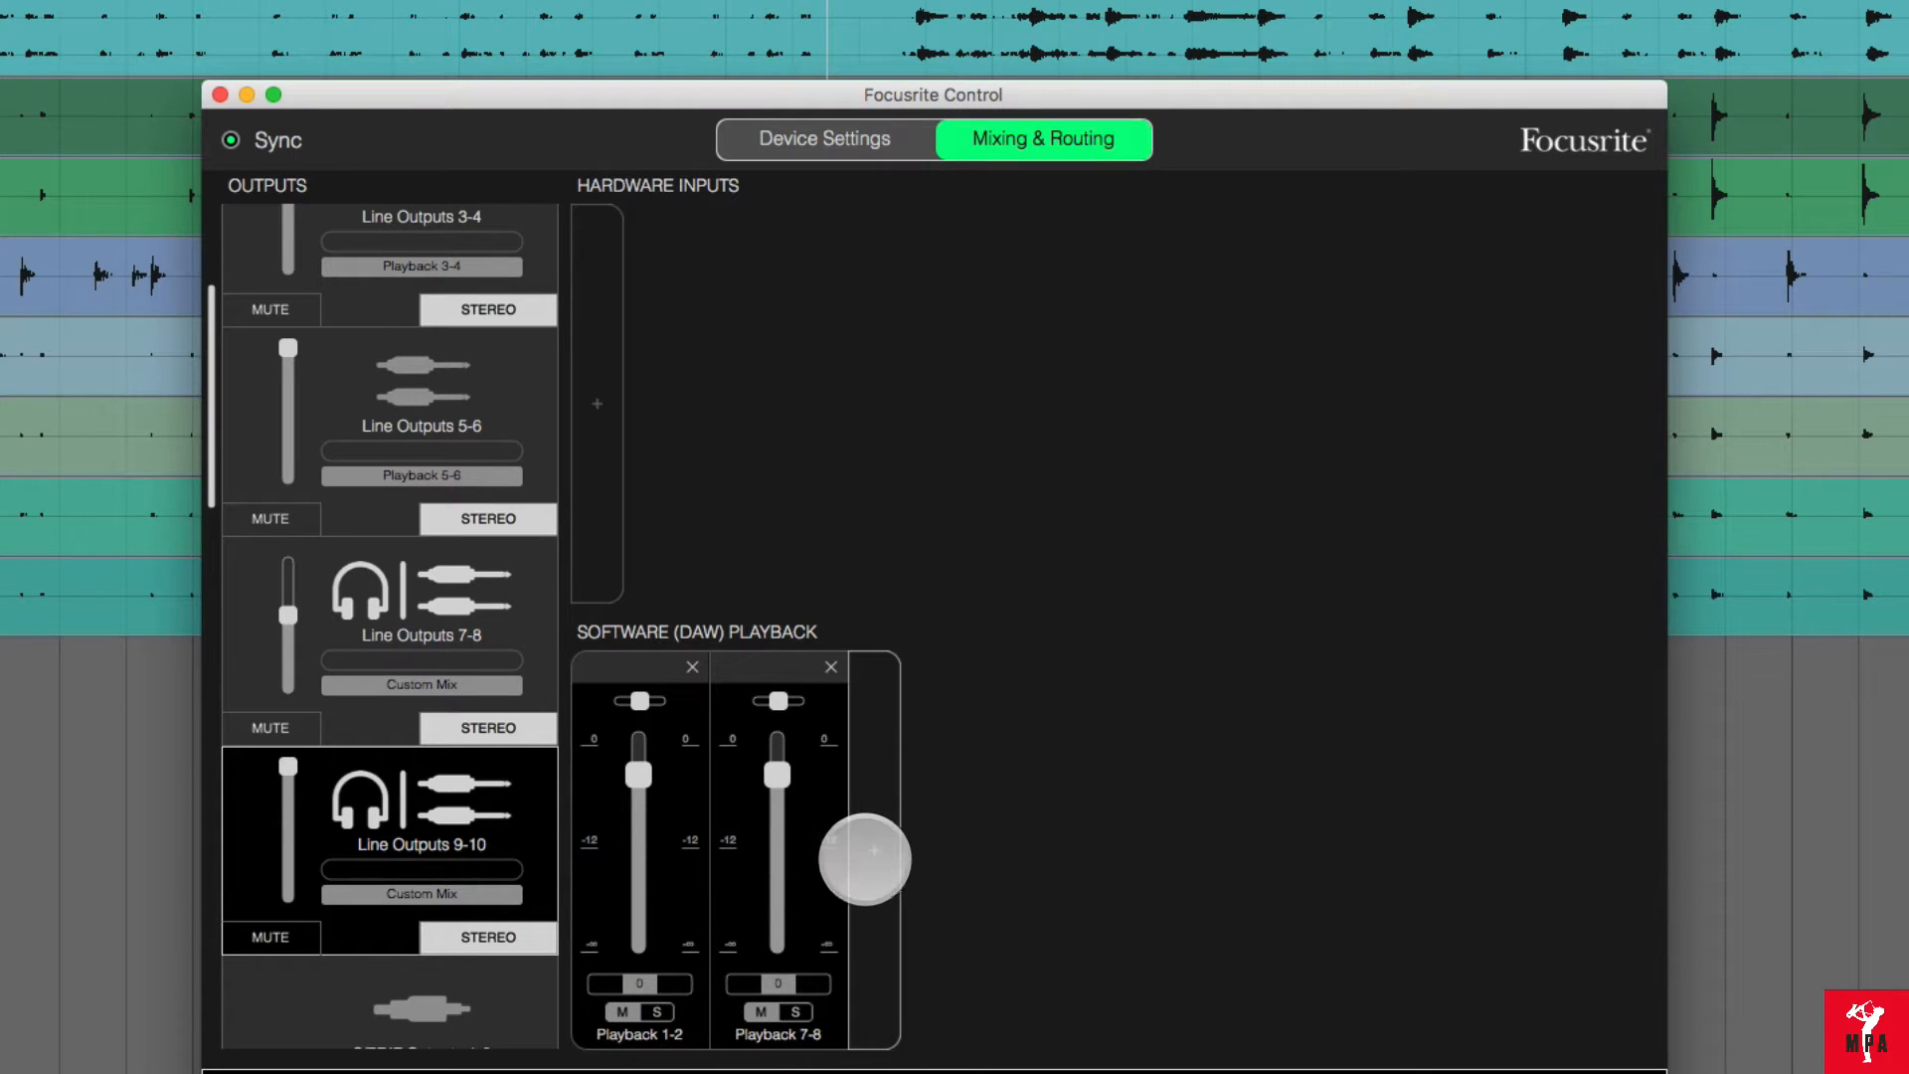
{"action": "left_click", "coordinate": [874, 850]}
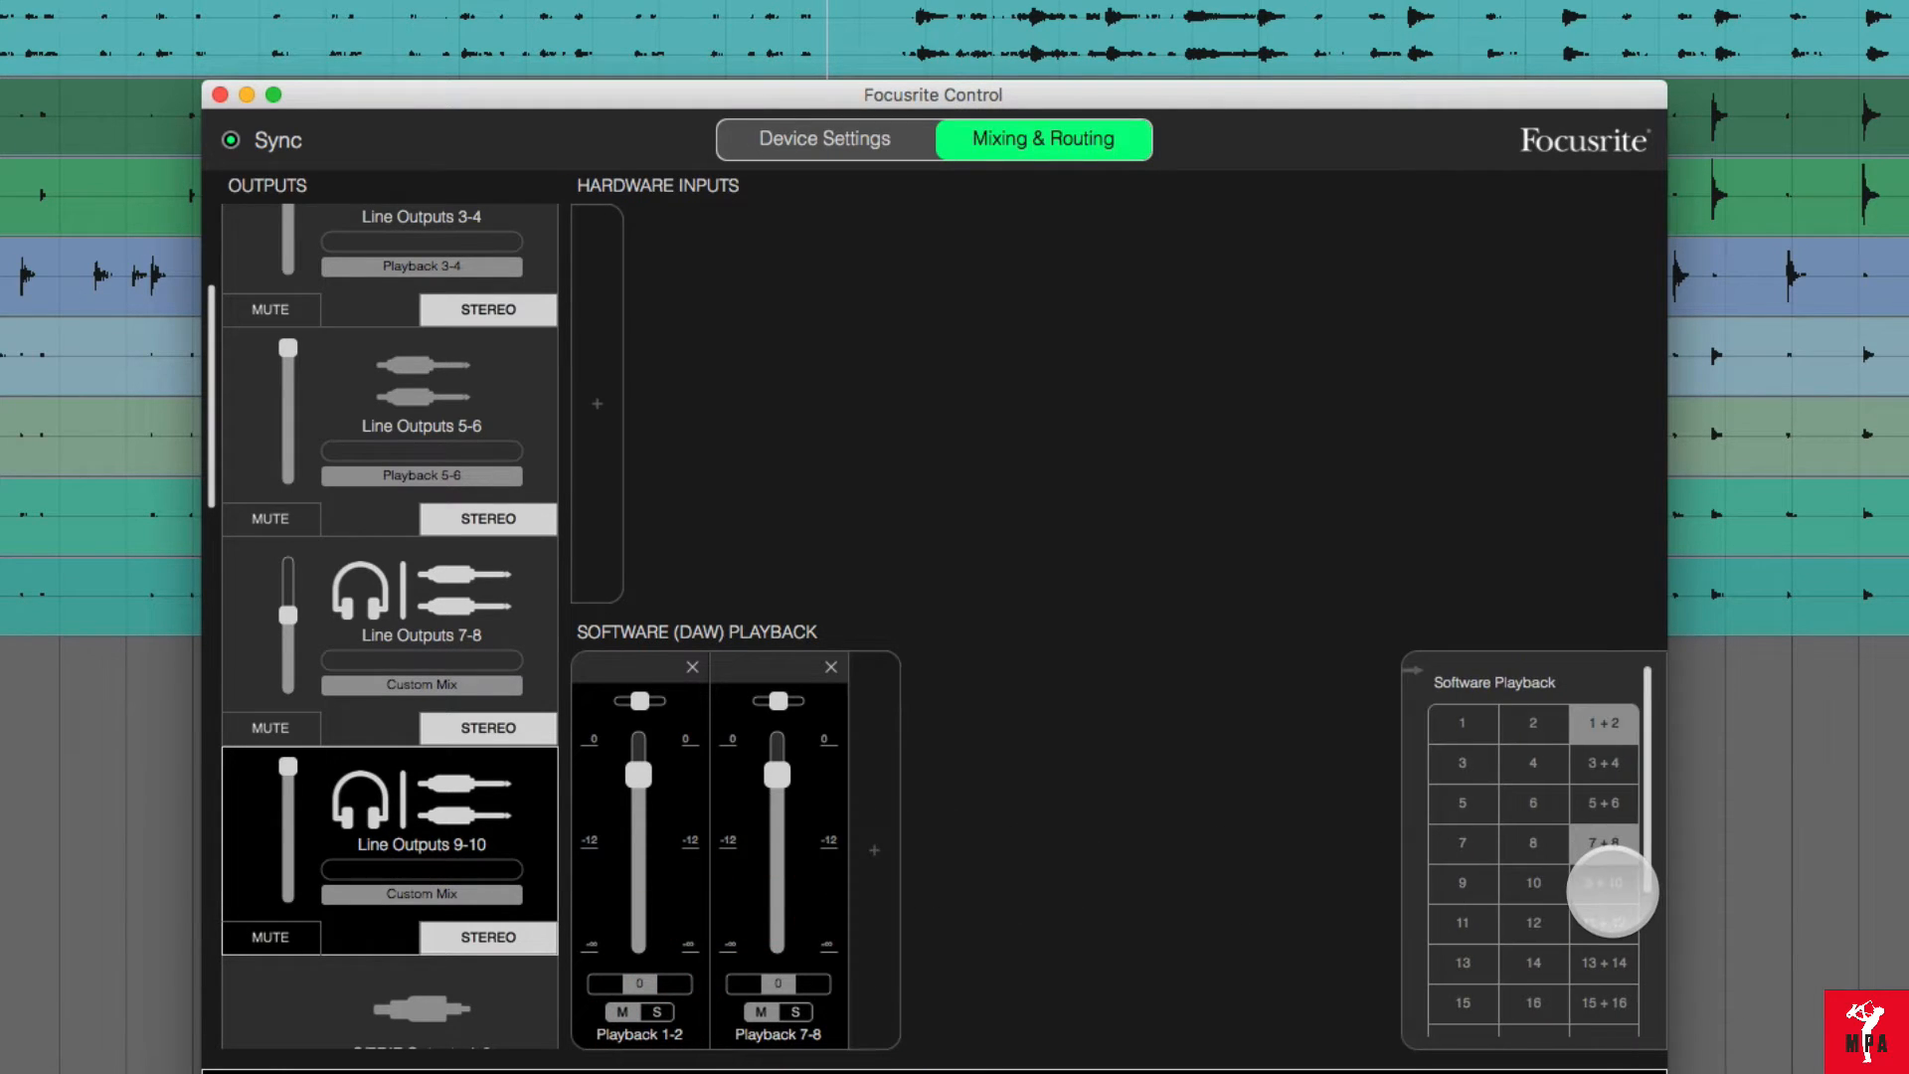
{"action": "left_click", "coordinate": [1572, 883]}
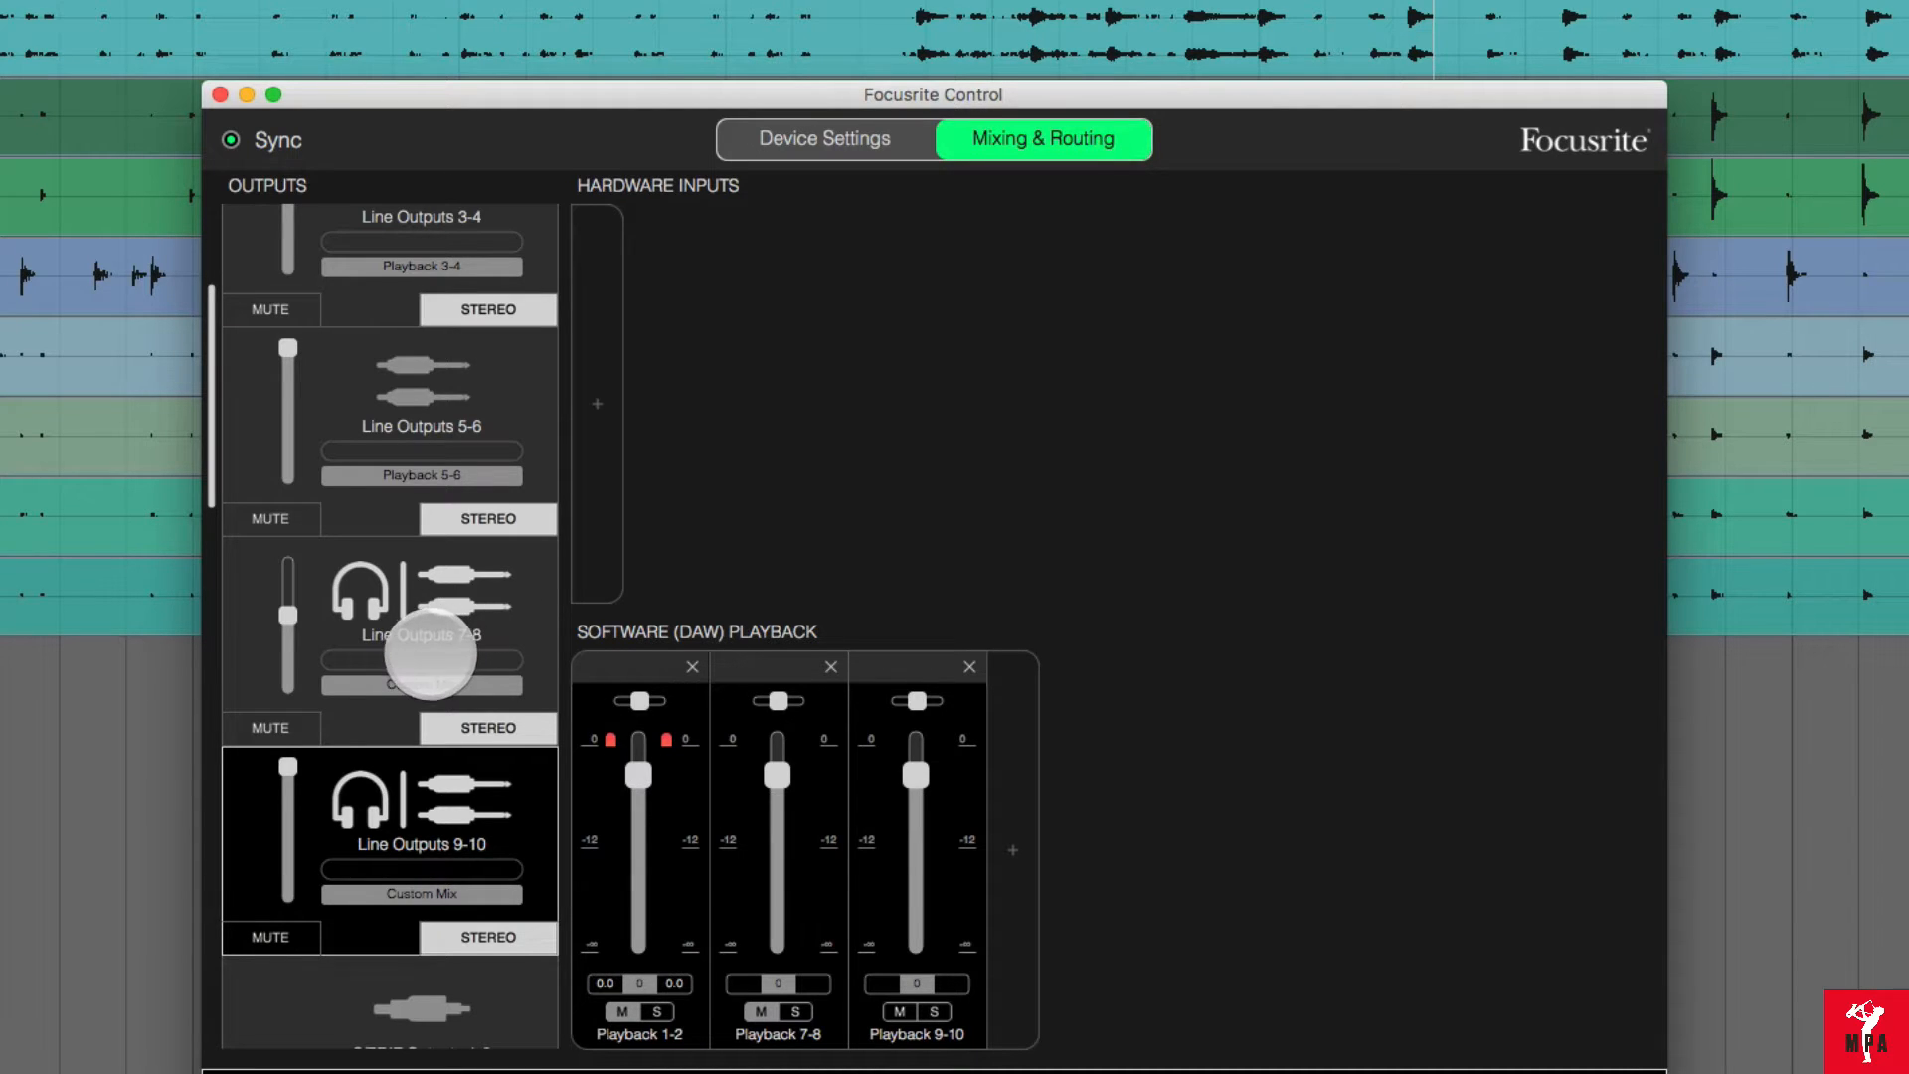
- Name Line Outputs 7-8 "HA 1" and Line Outputs 9-10 "HA 2"
{"action": "left_click", "coordinate": [430, 653]}
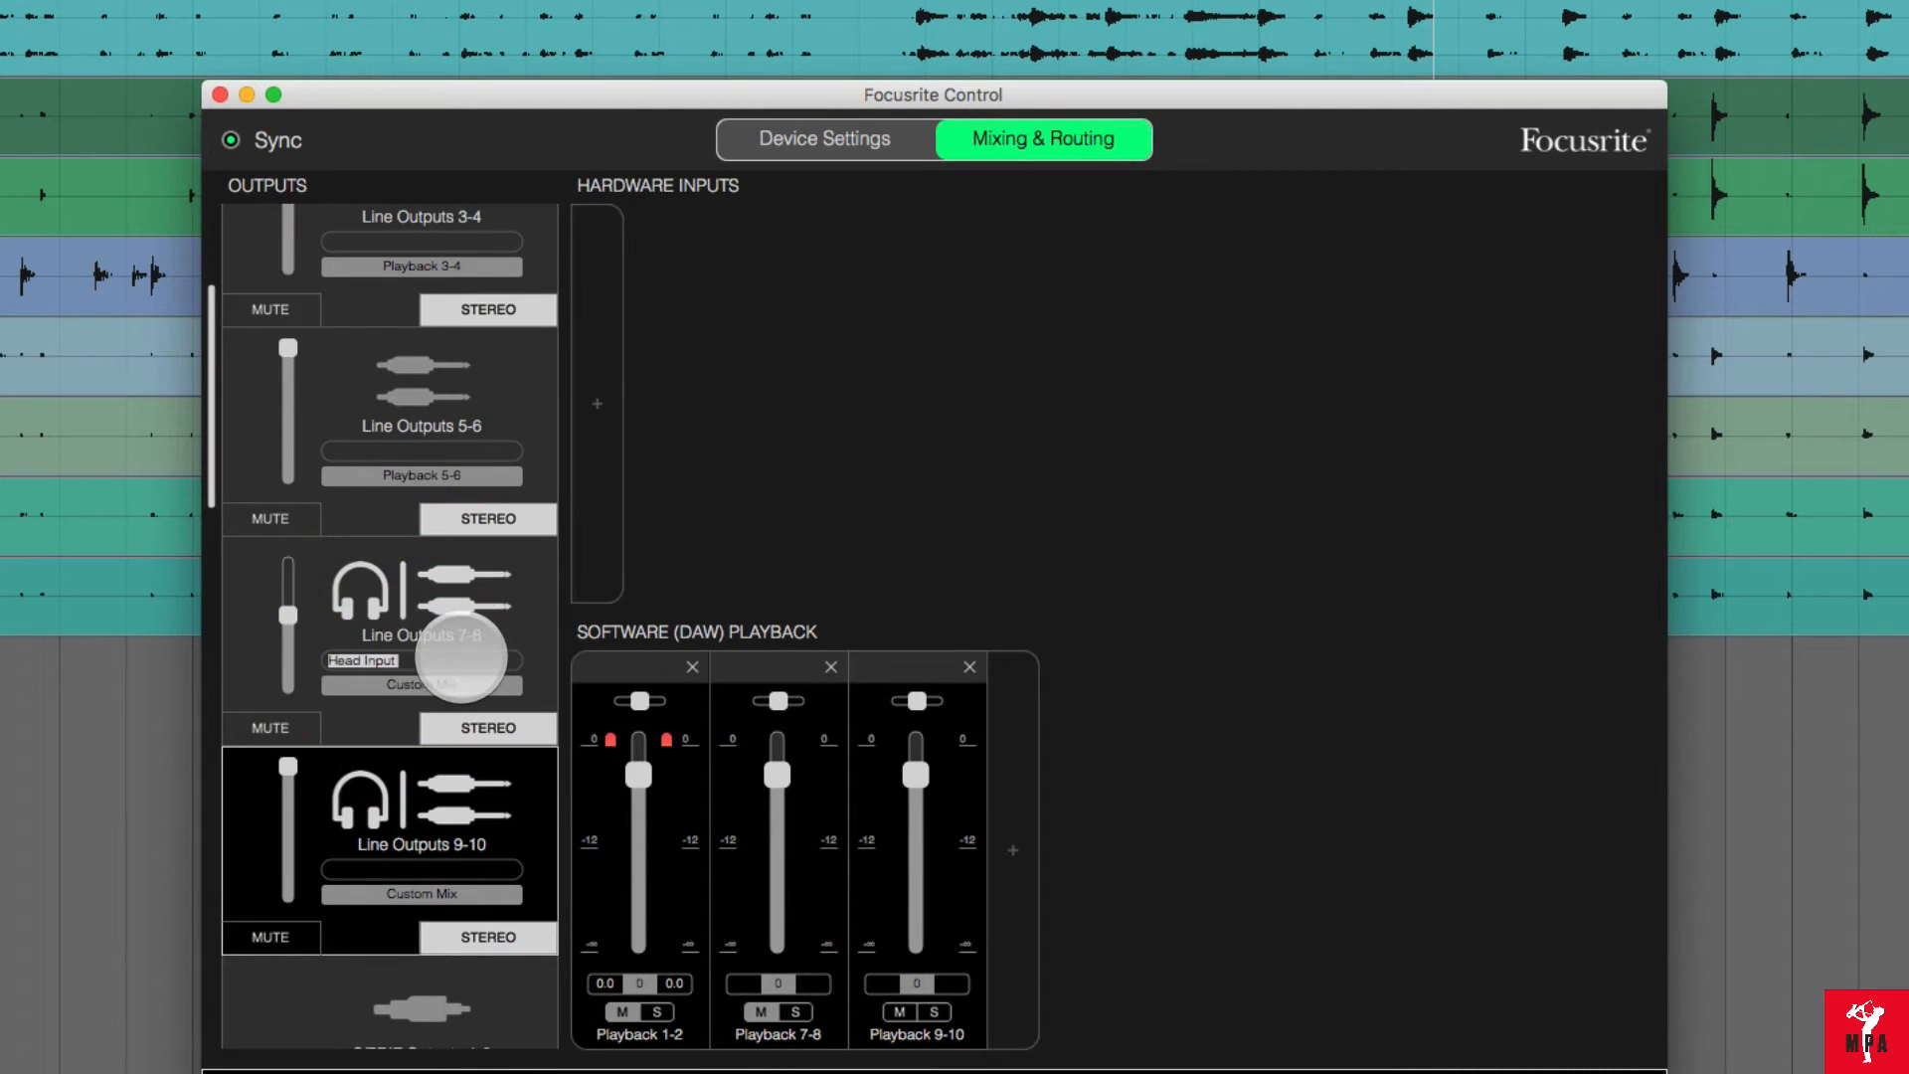
{"action": "type", "text": "H"}
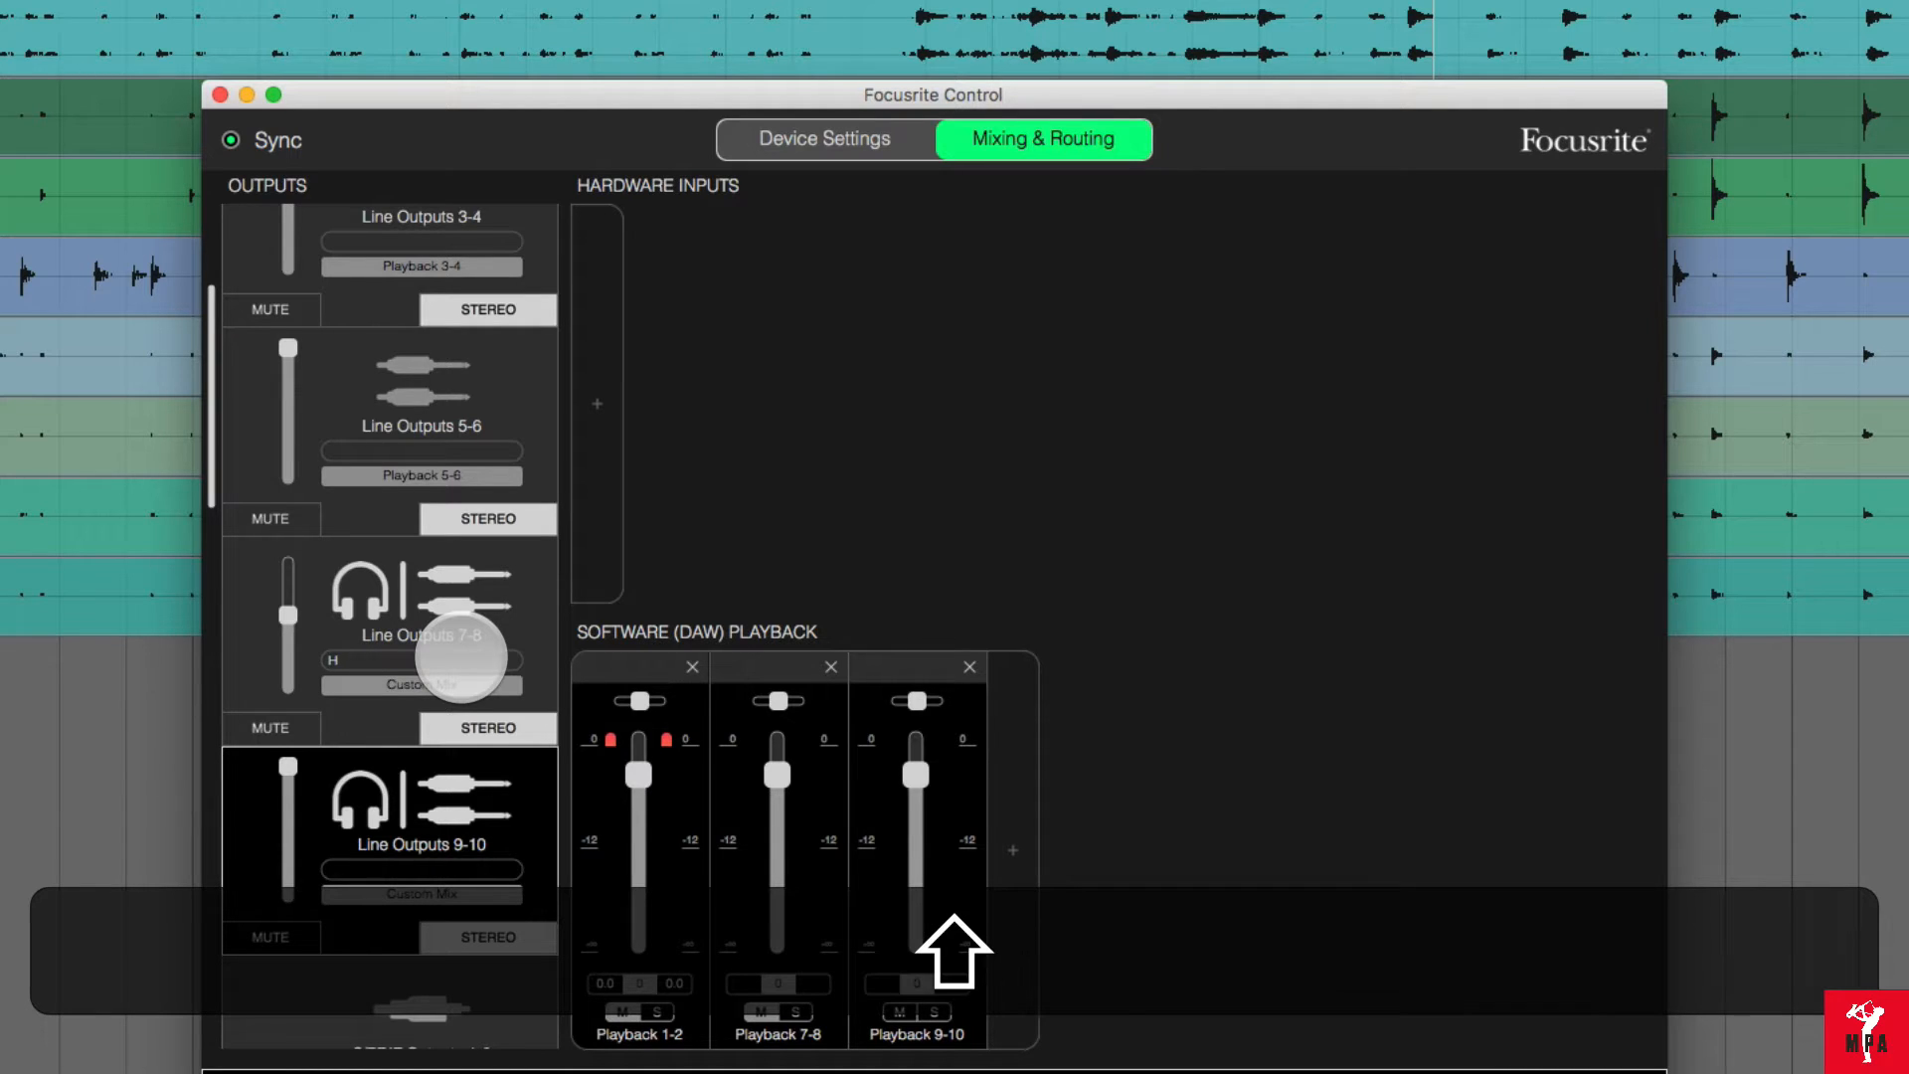
{"action": "type", "text": "A 1"}
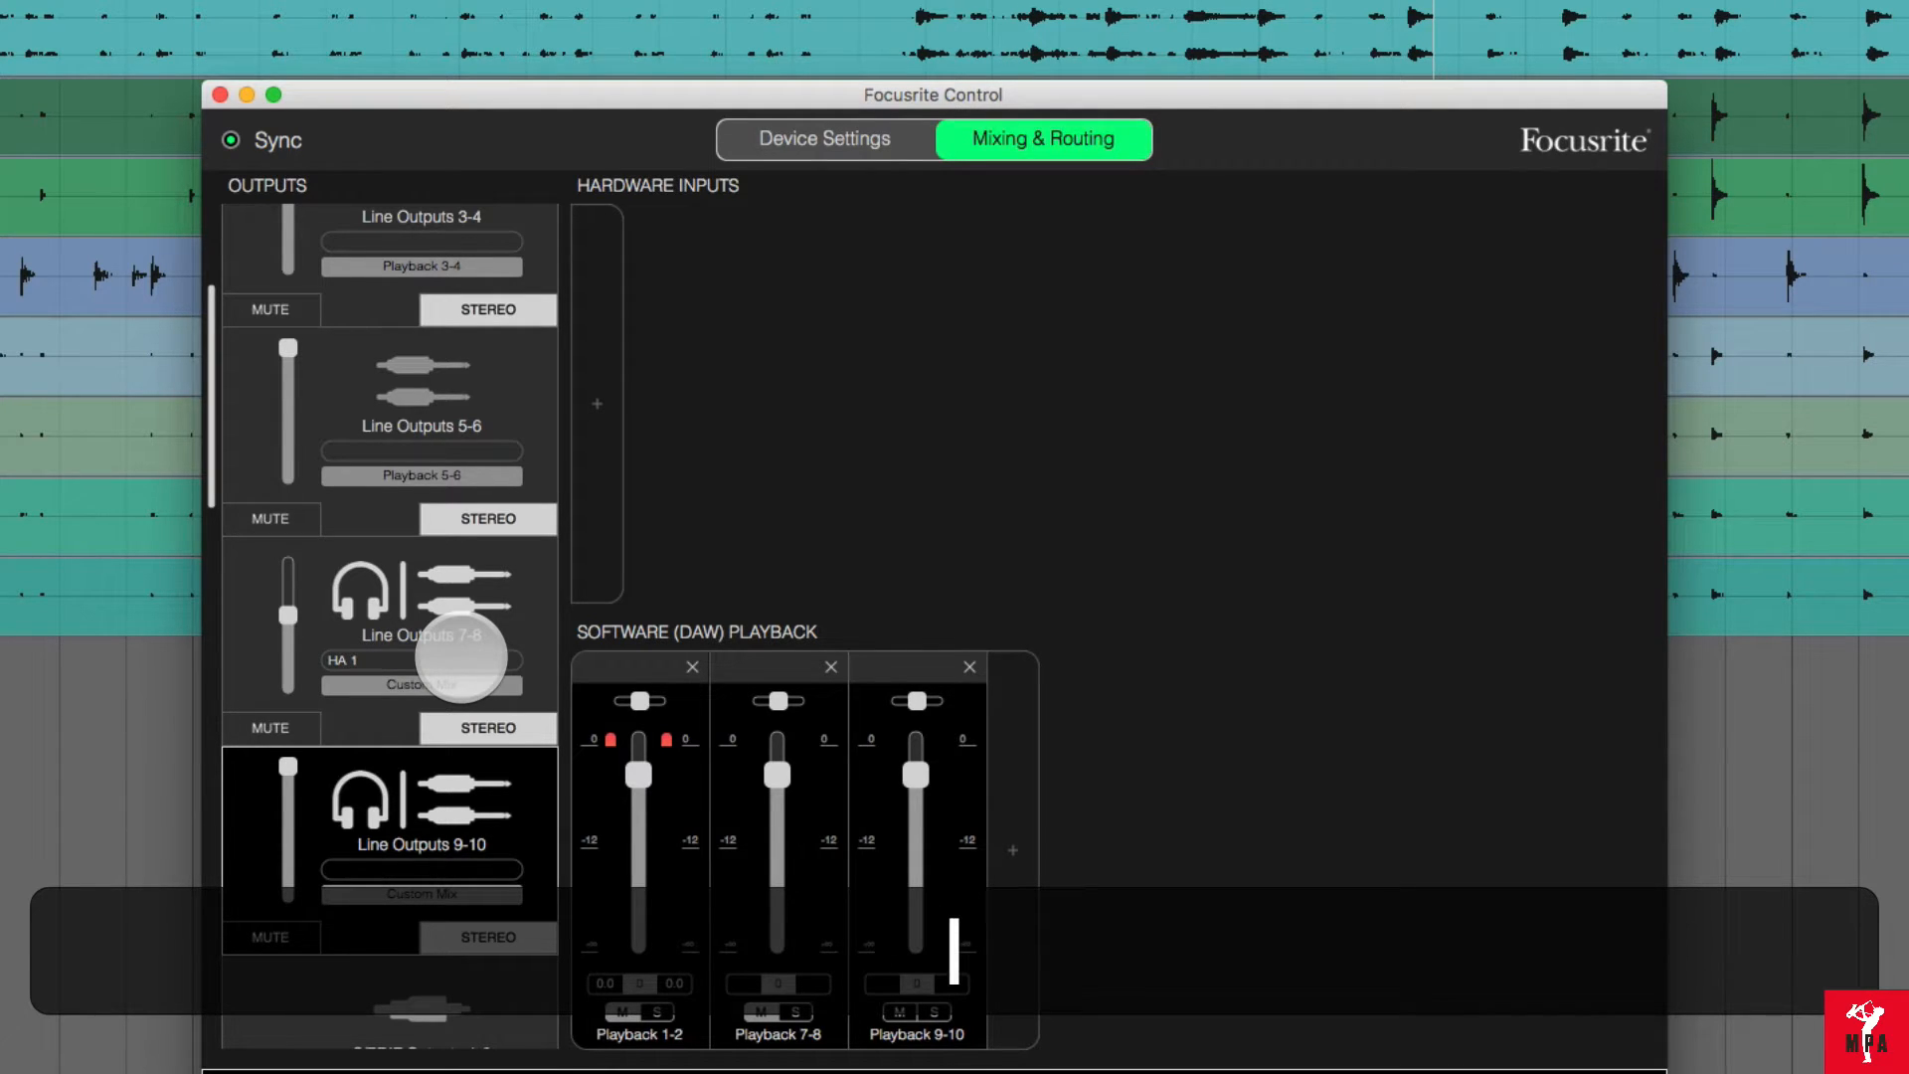
{"action": "left_click", "coordinate": [418, 868]}
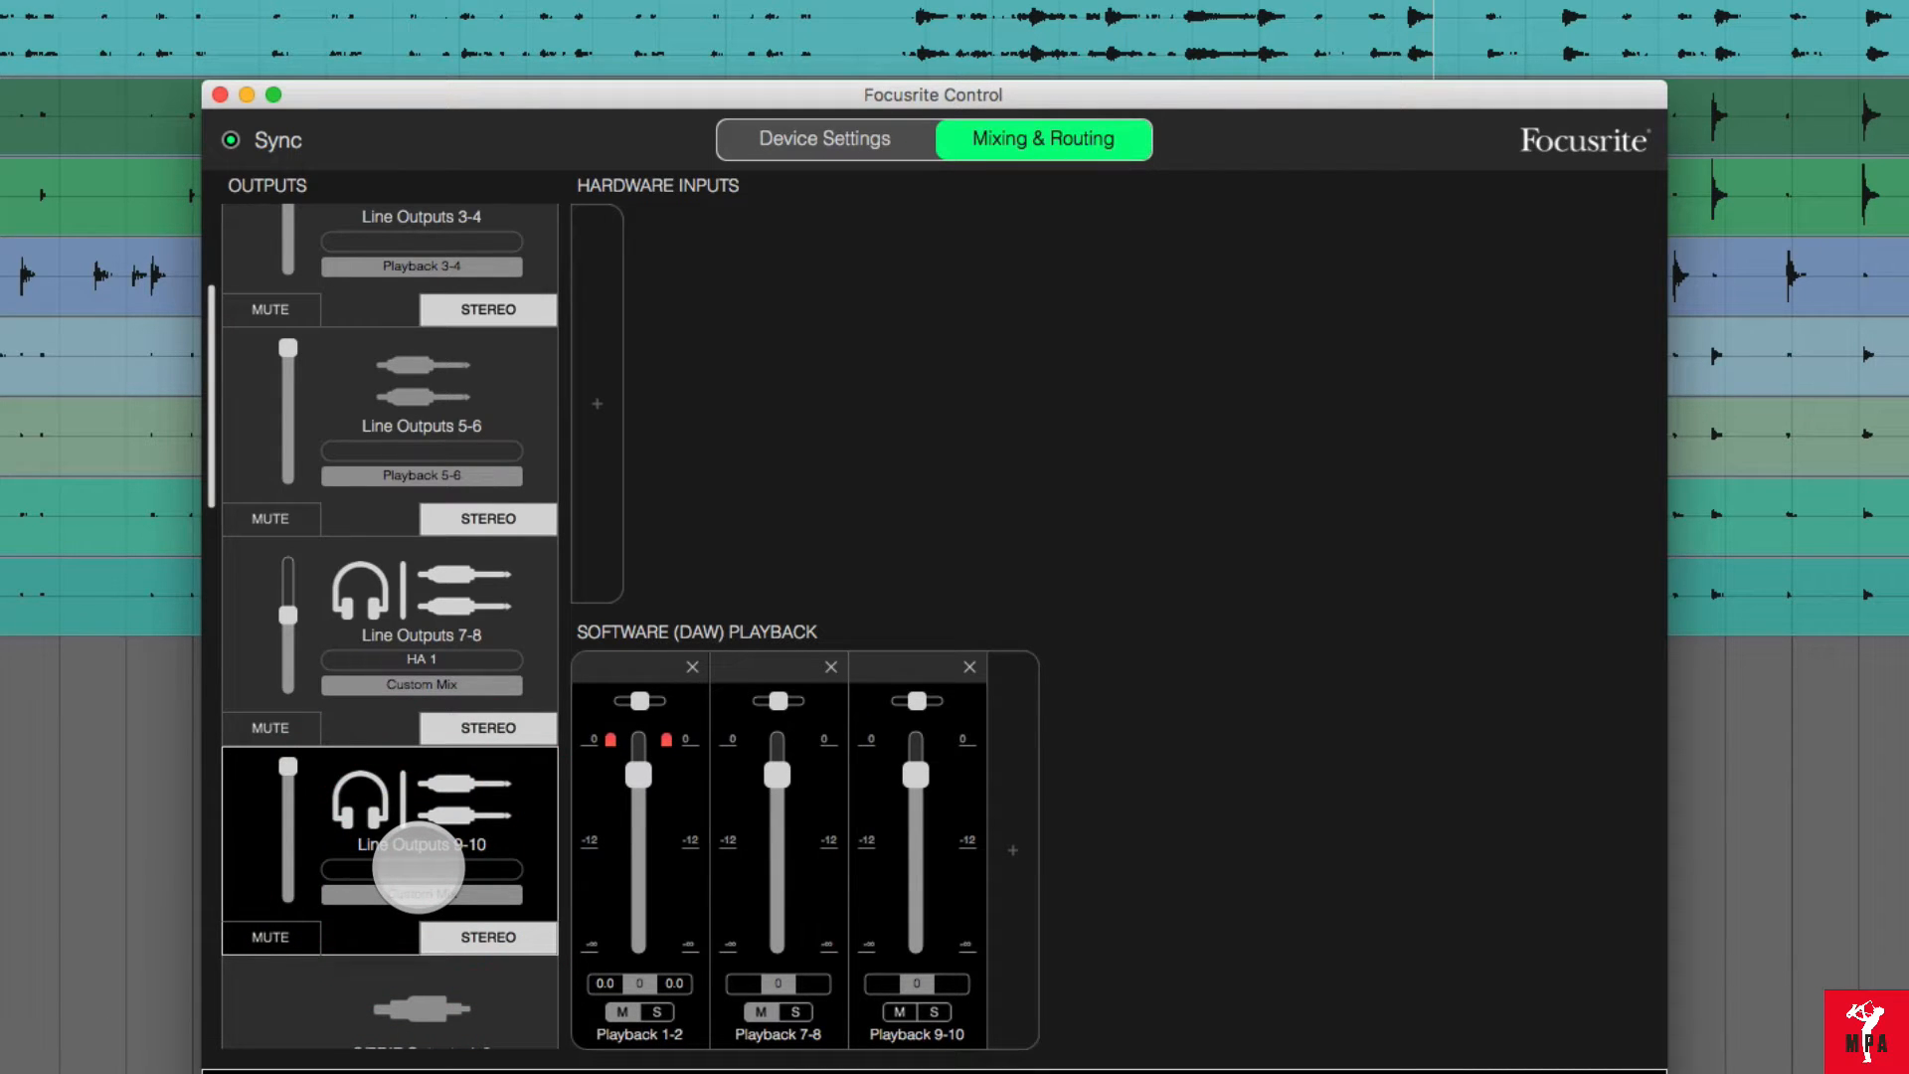
{"action": "type", "text": "HA"}
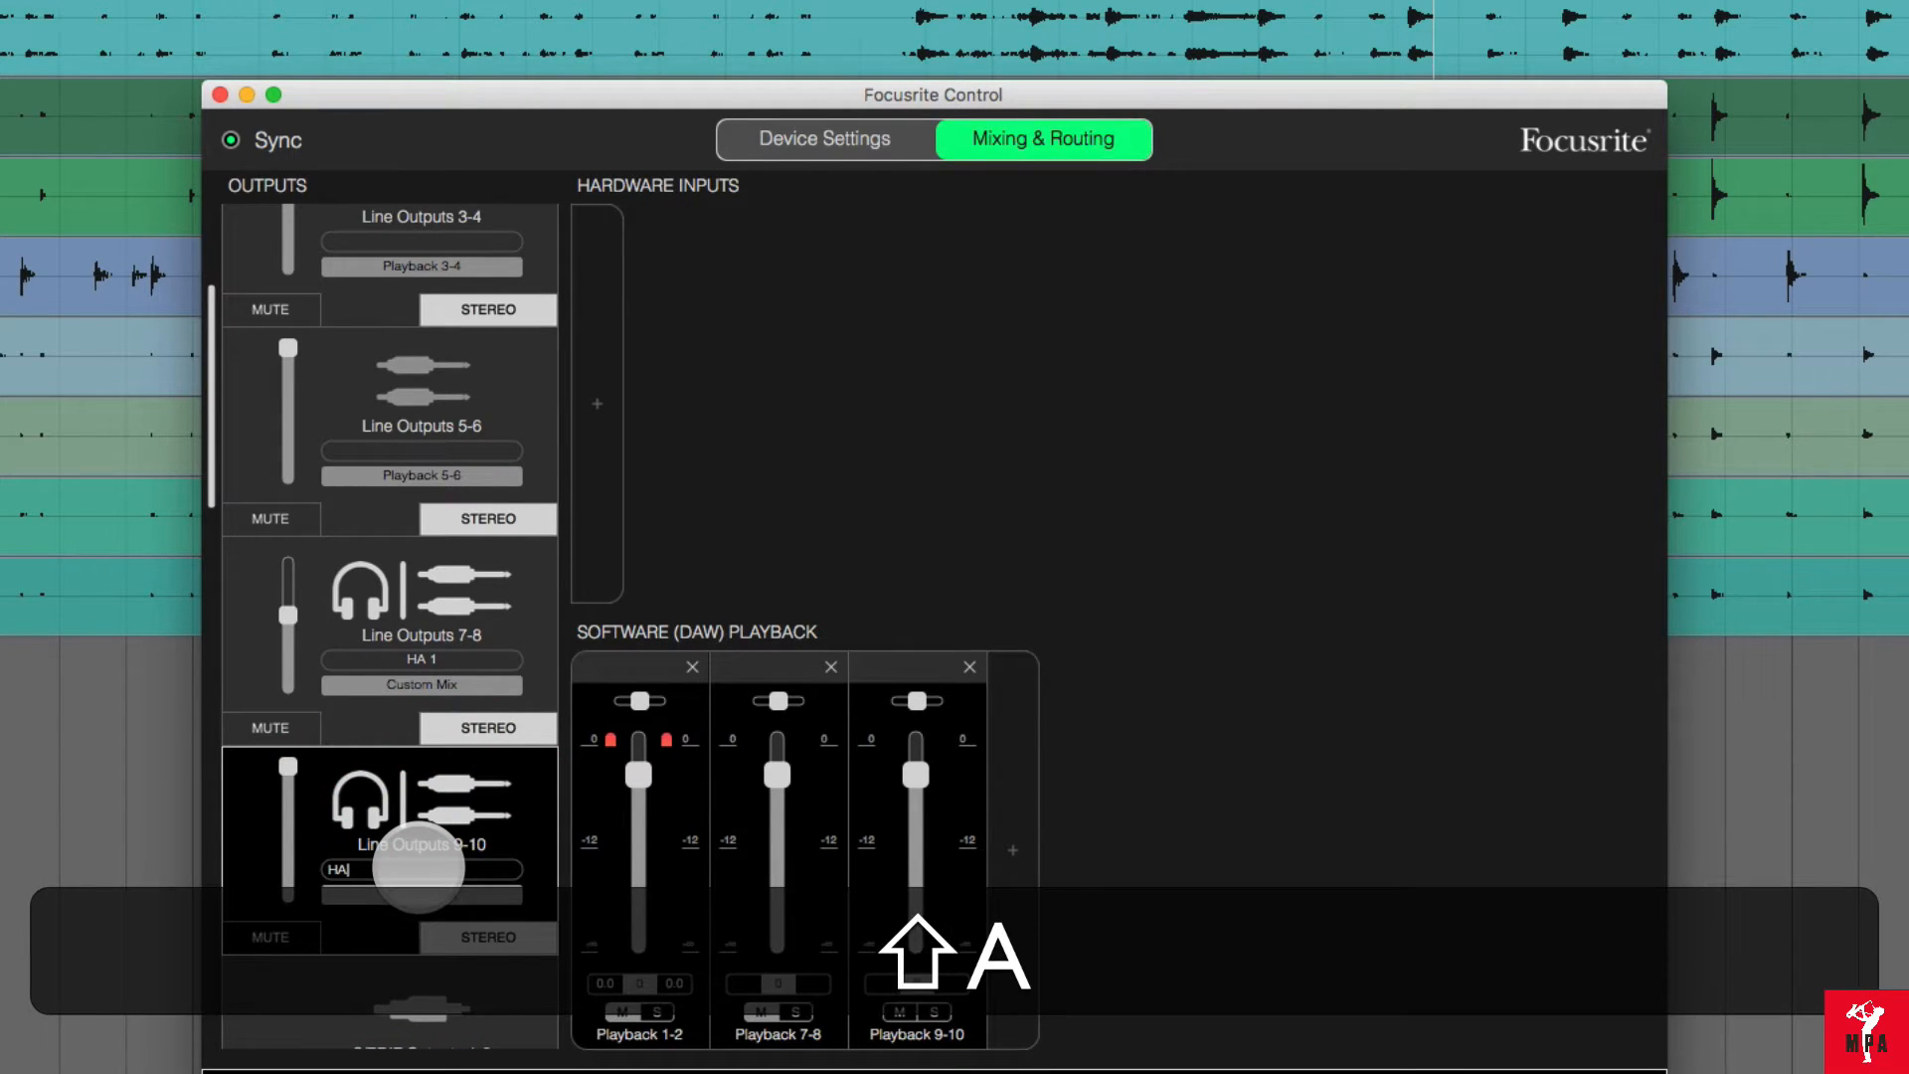
{"action": "type", "text": " 2"}
{"action": "left_click", "coordinate": [528, 609]}
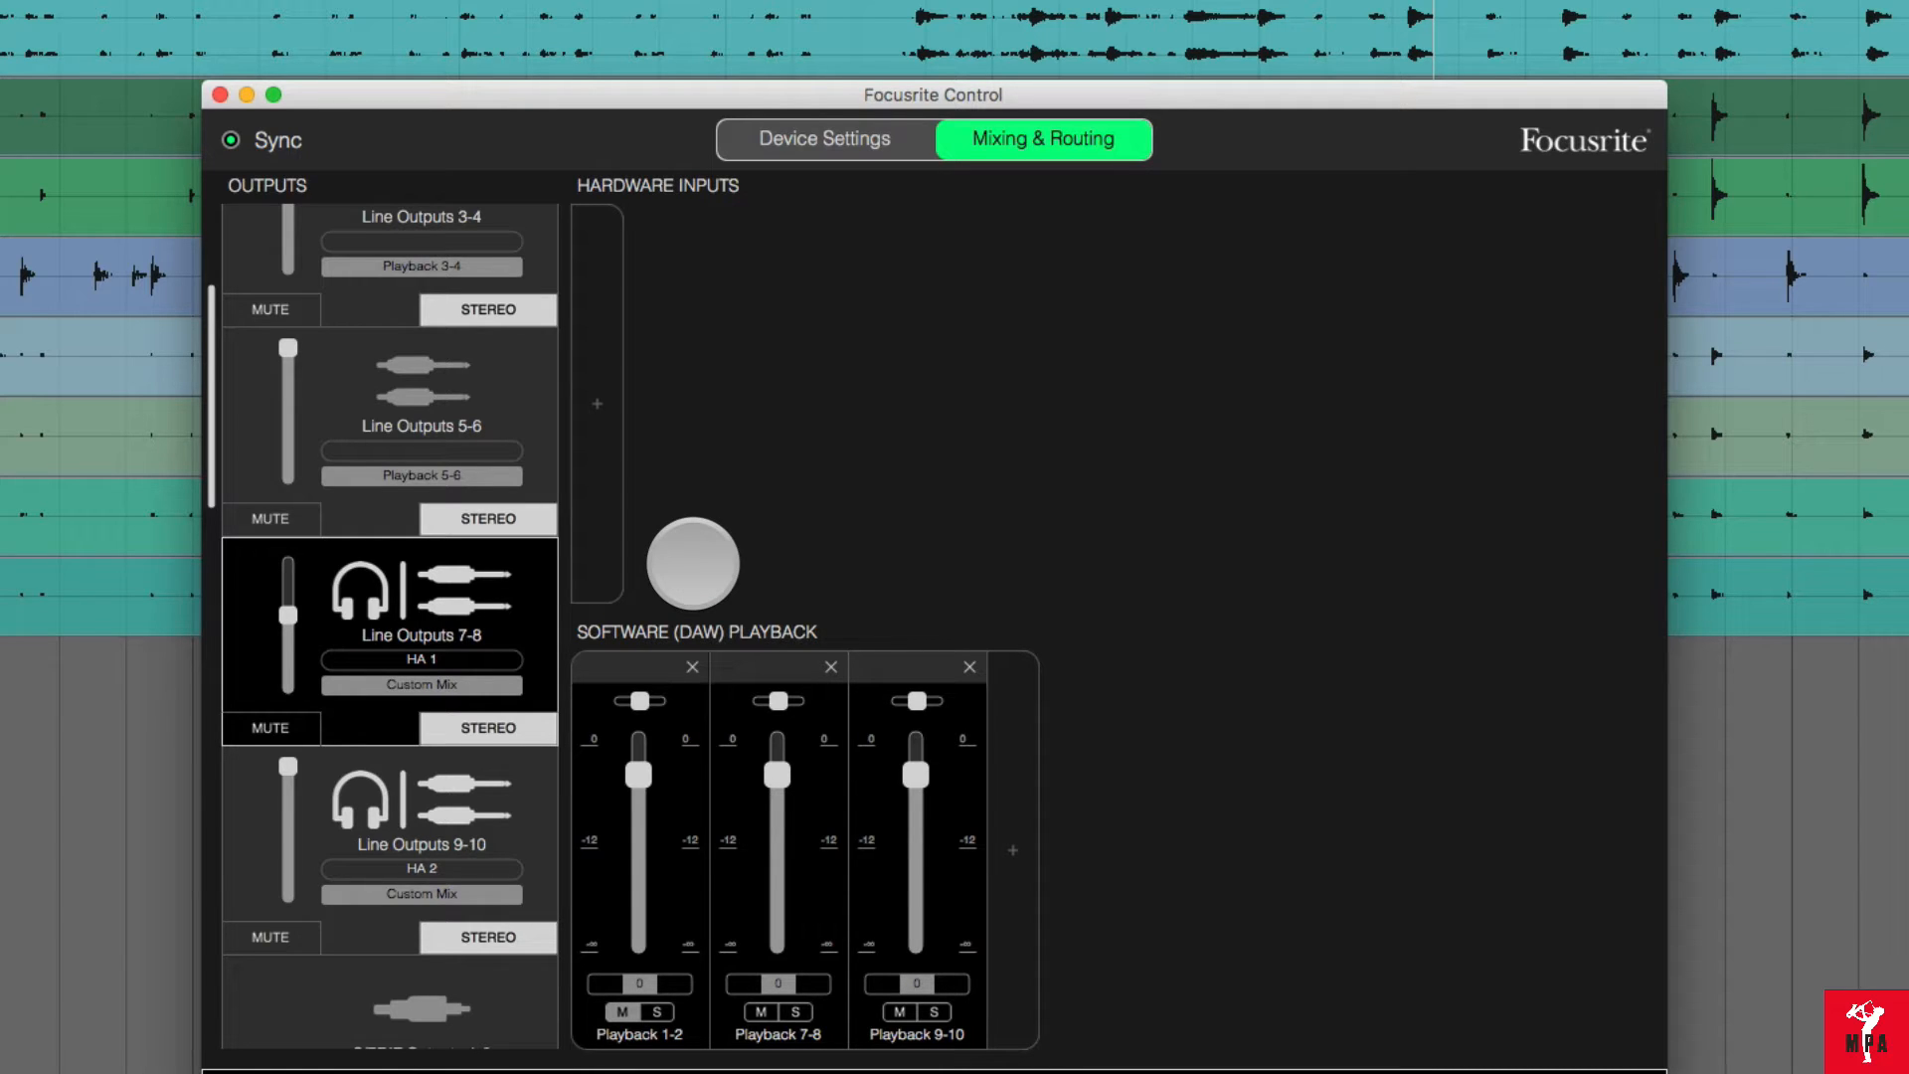
- Mute the Playback 9-10 channel in the Monitor Outputs 1-2 mix
{"action": "scroll", "coordinate": [512, 299], "scroll_direction": "up", "scroll_amount": 3}
{"action": "left_click", "coordinate": [512, 257]}
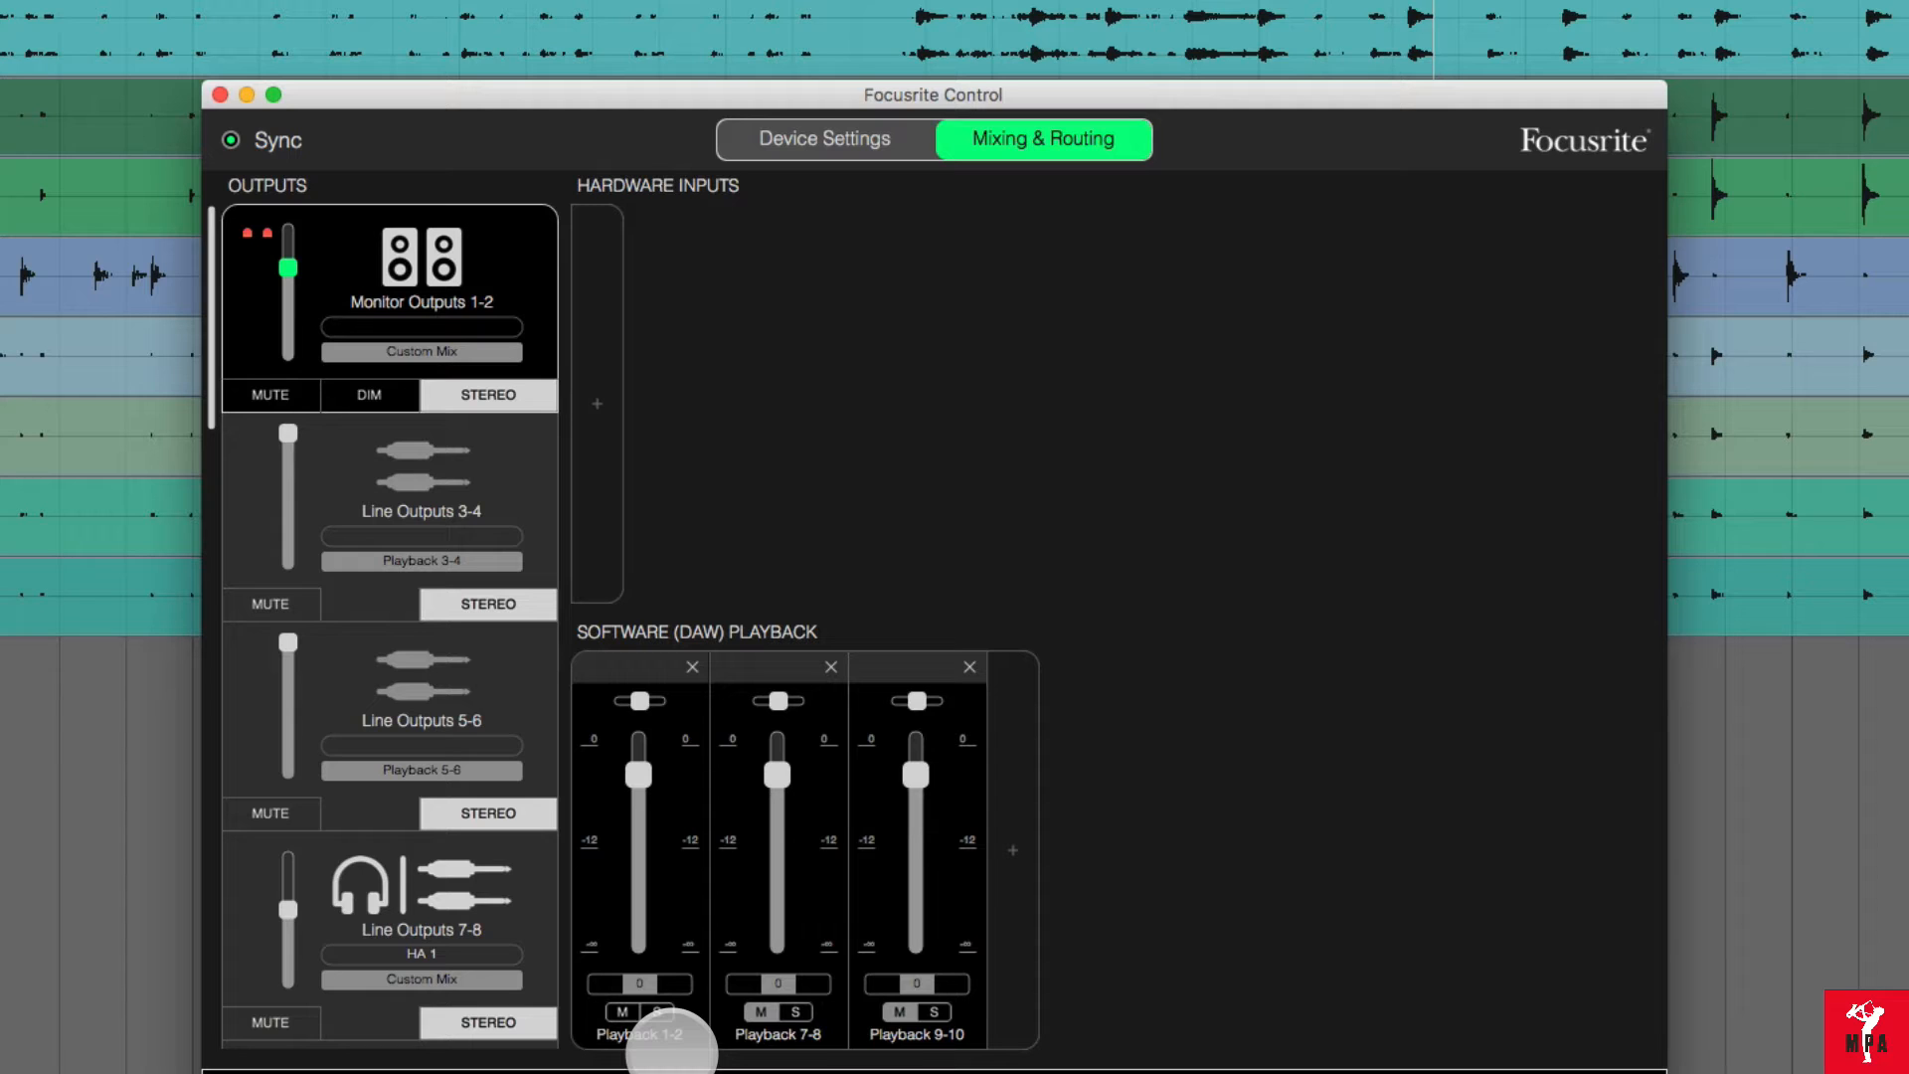
{"action": "left_click", "coordinate": [637, 662]}
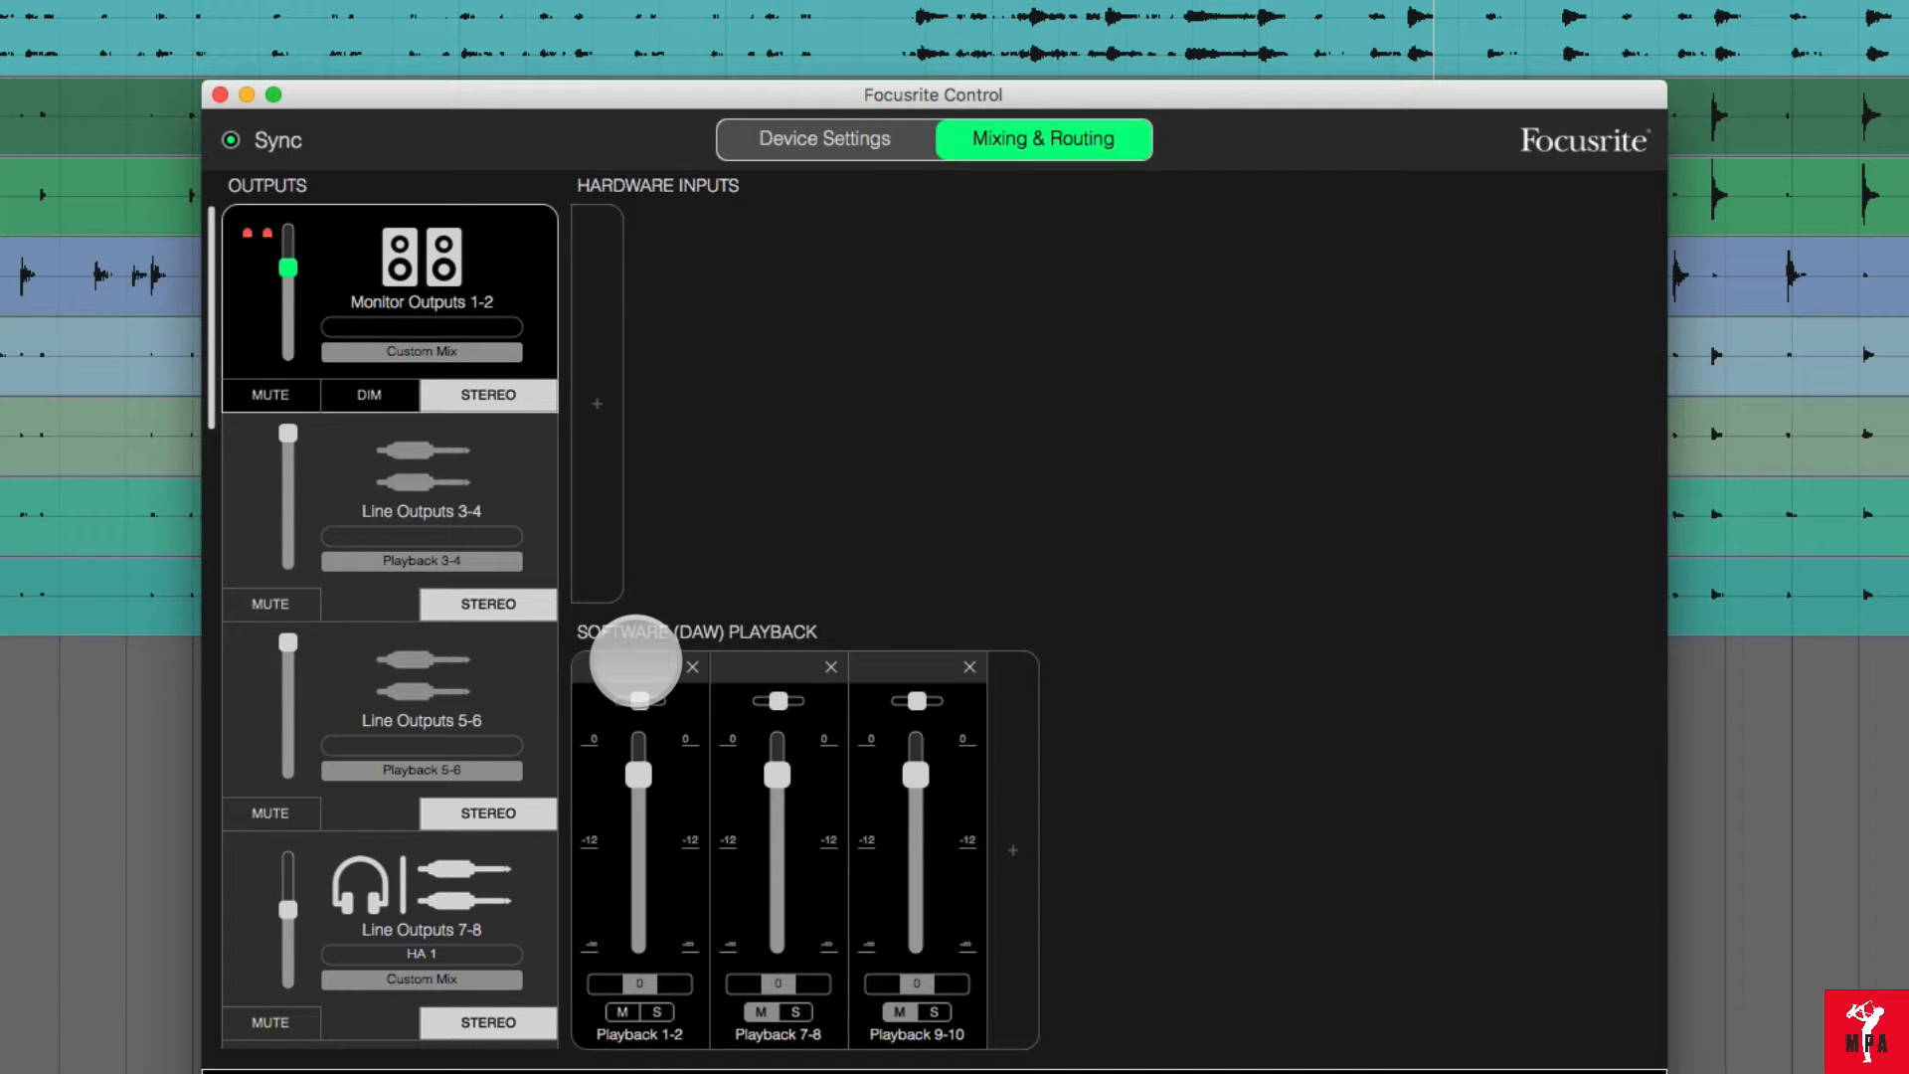
- Name the software playback channels "Speaker" for 1-2, "HA1" for 7-8 and "HA2" for 9-10, and stop the playback
{"action": "type", "text": "Speaker"}
{"action": "key", "text": "Tab"}
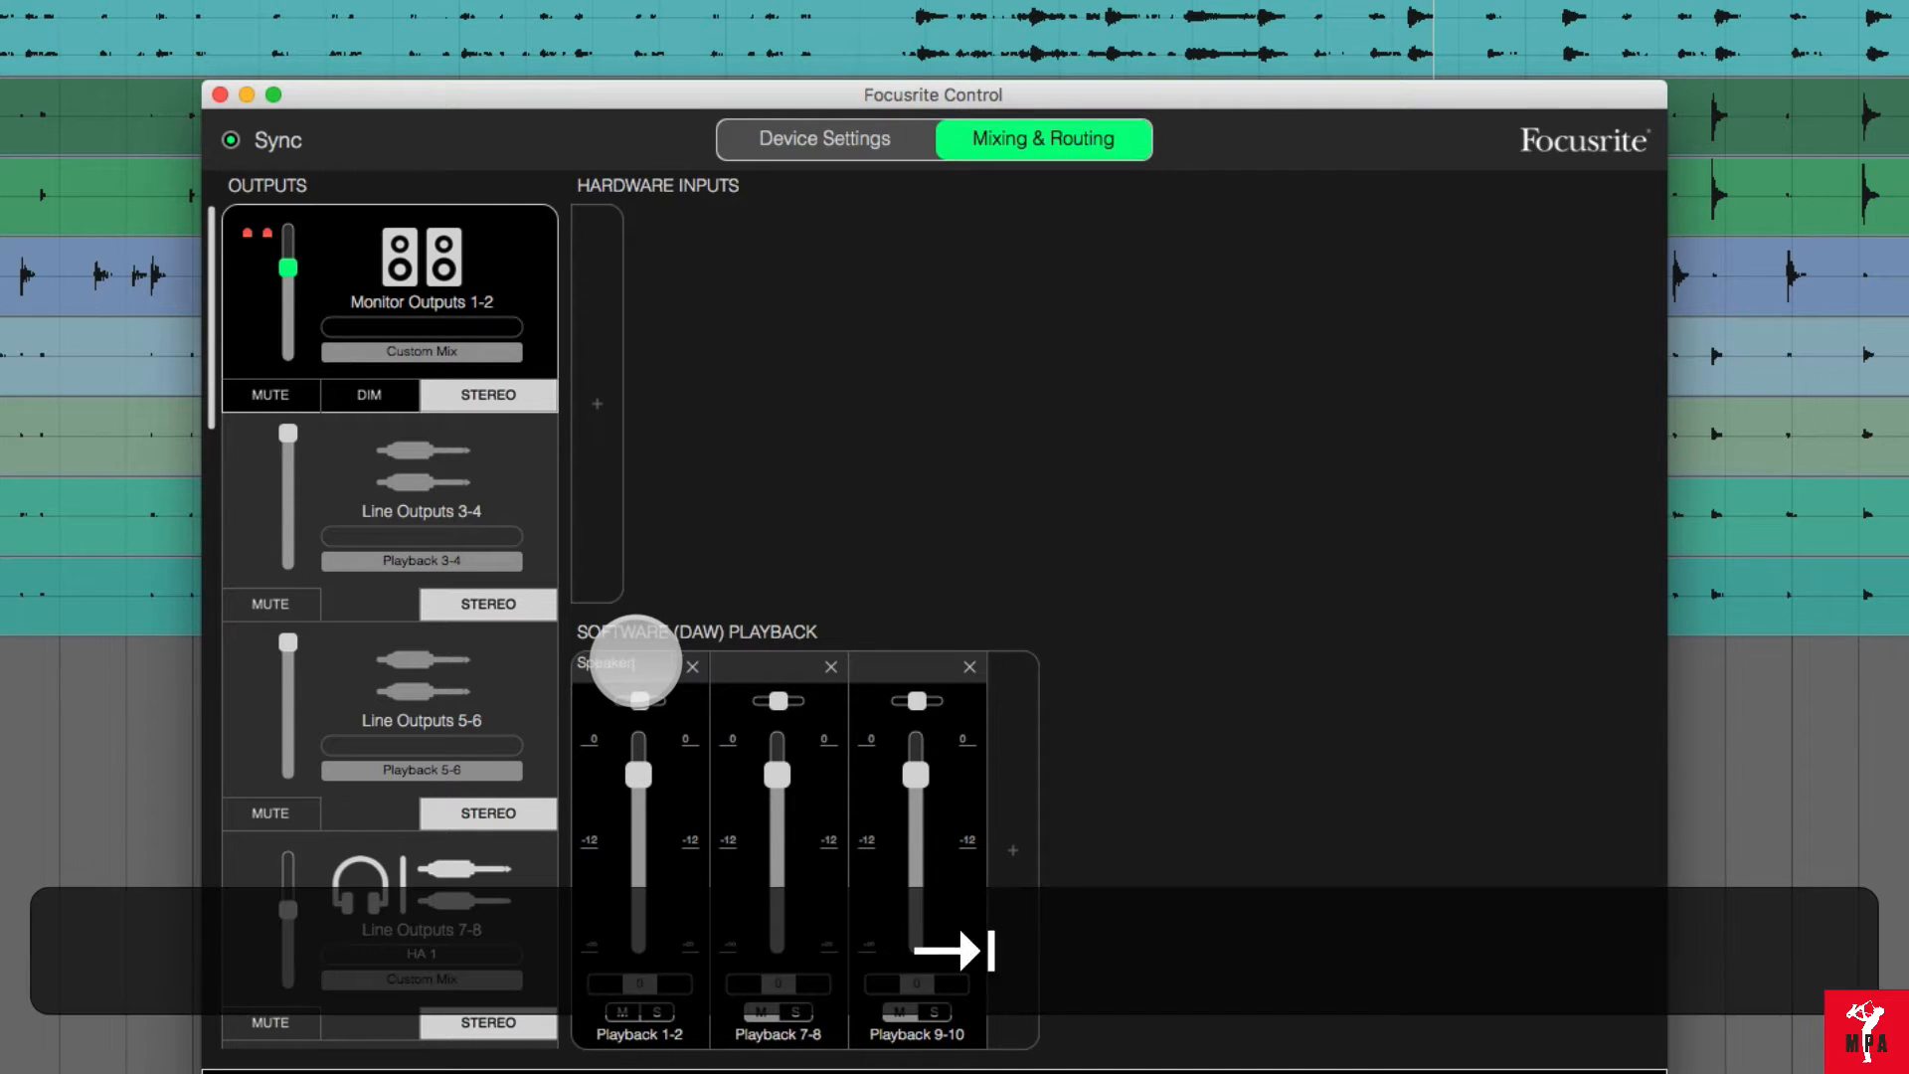
{"action": "left_click", "coordinate": [761, 661]}
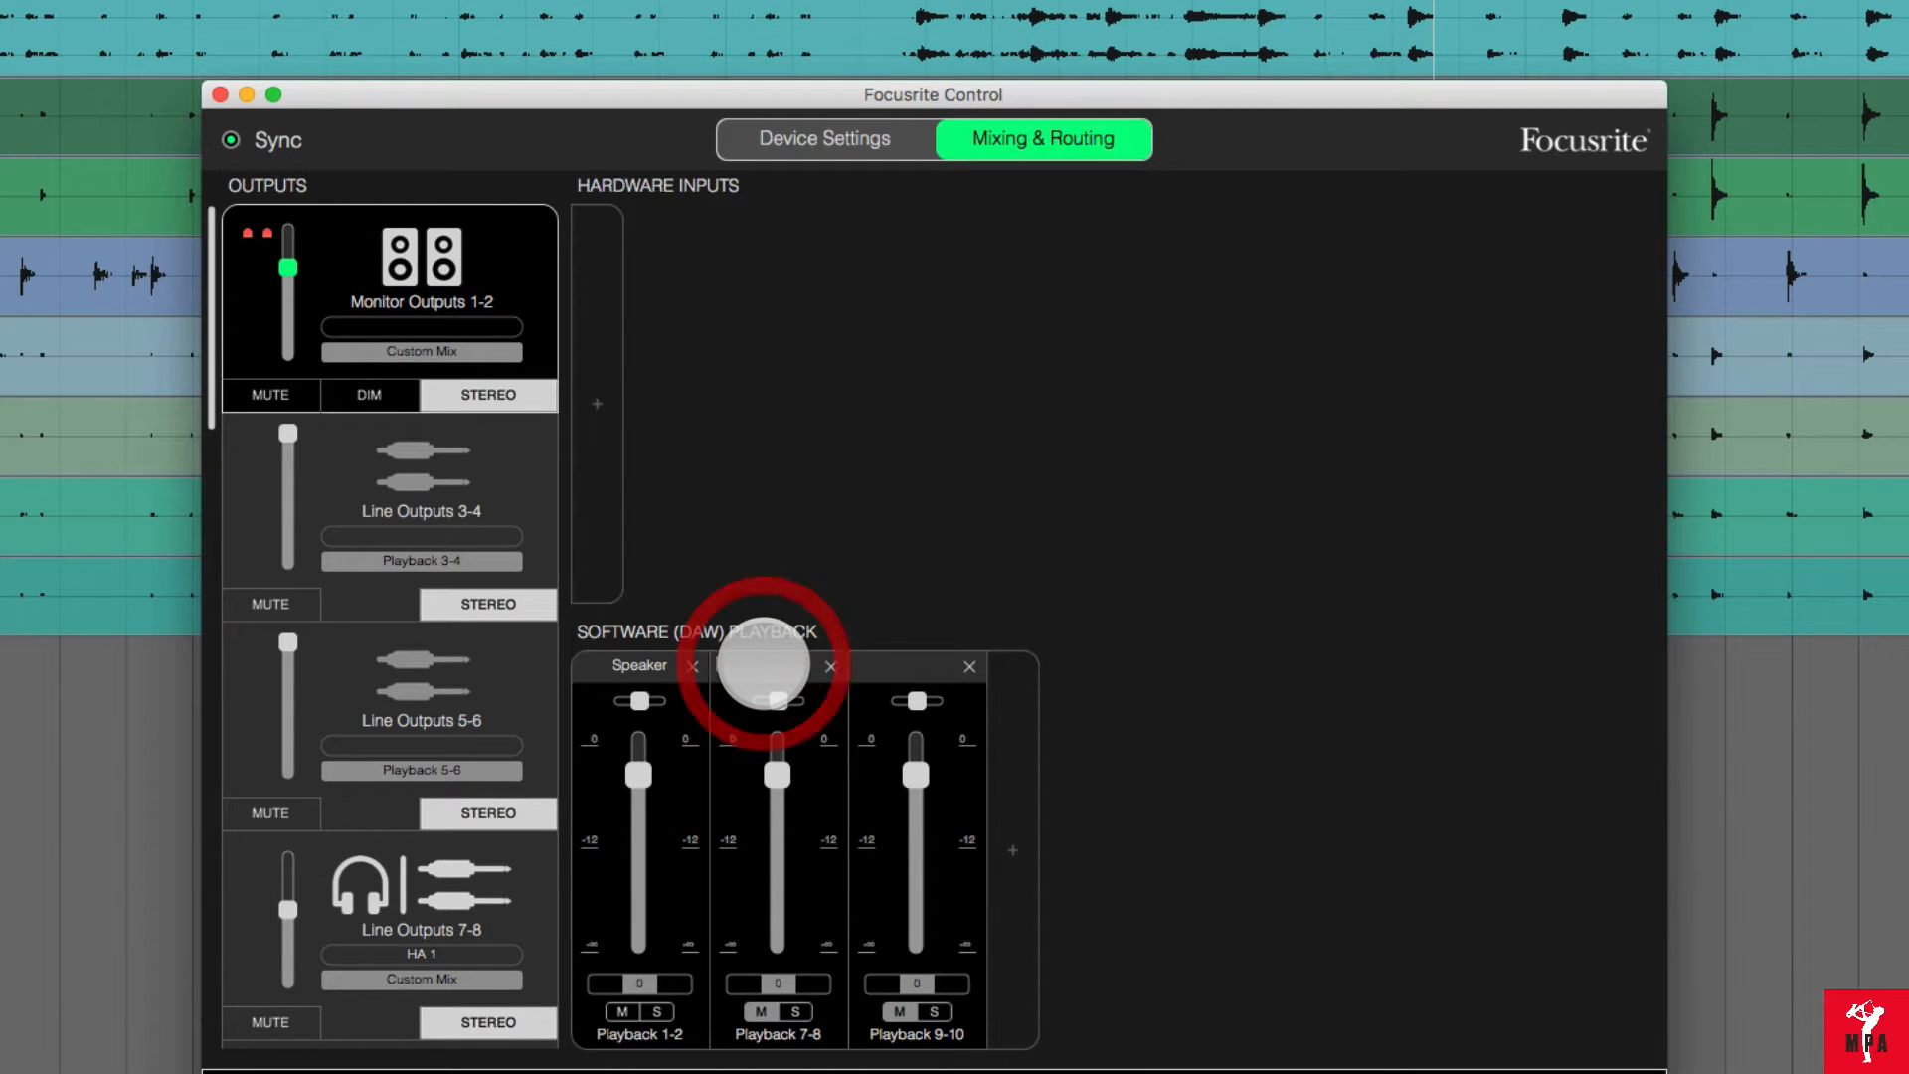
{"action": "type", "text": "HA"}
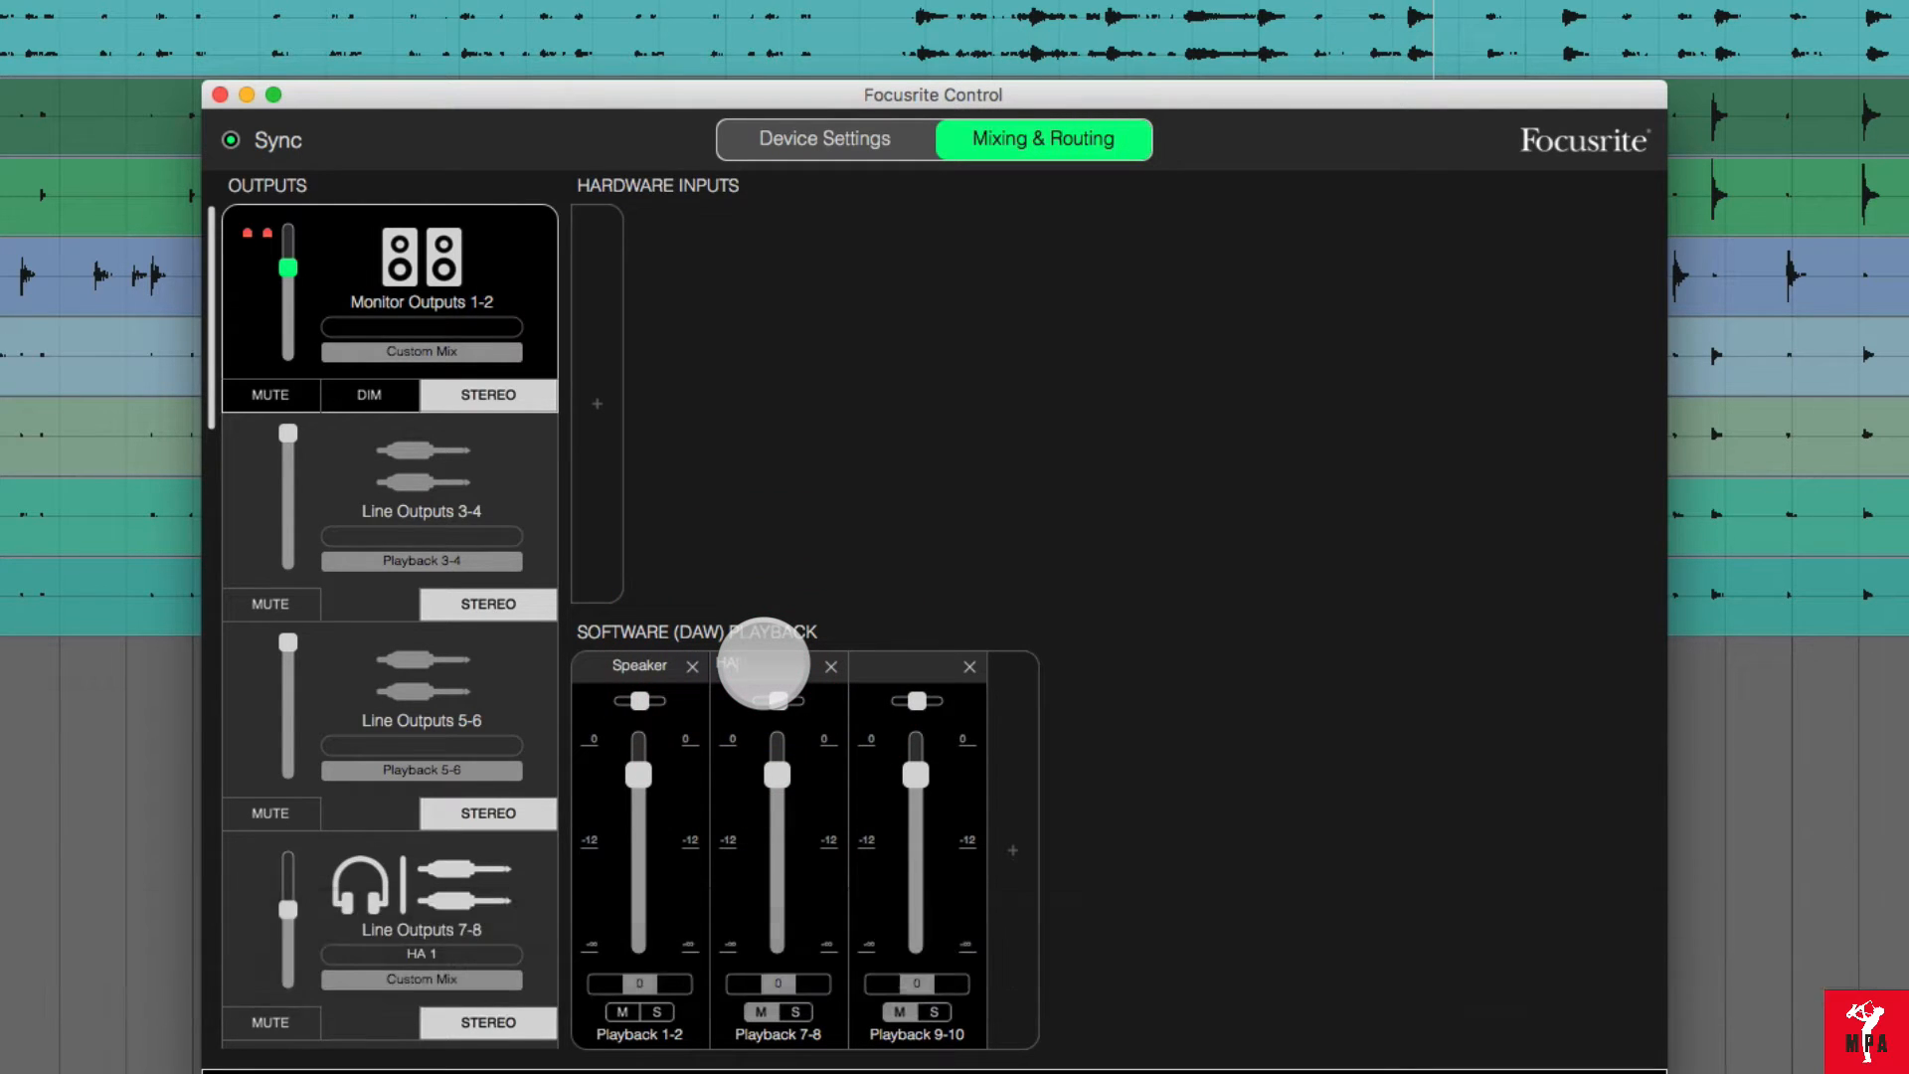
{"action": "type", "text": "1"}
{"action": "left_click", "coordinate": [885, 663]}
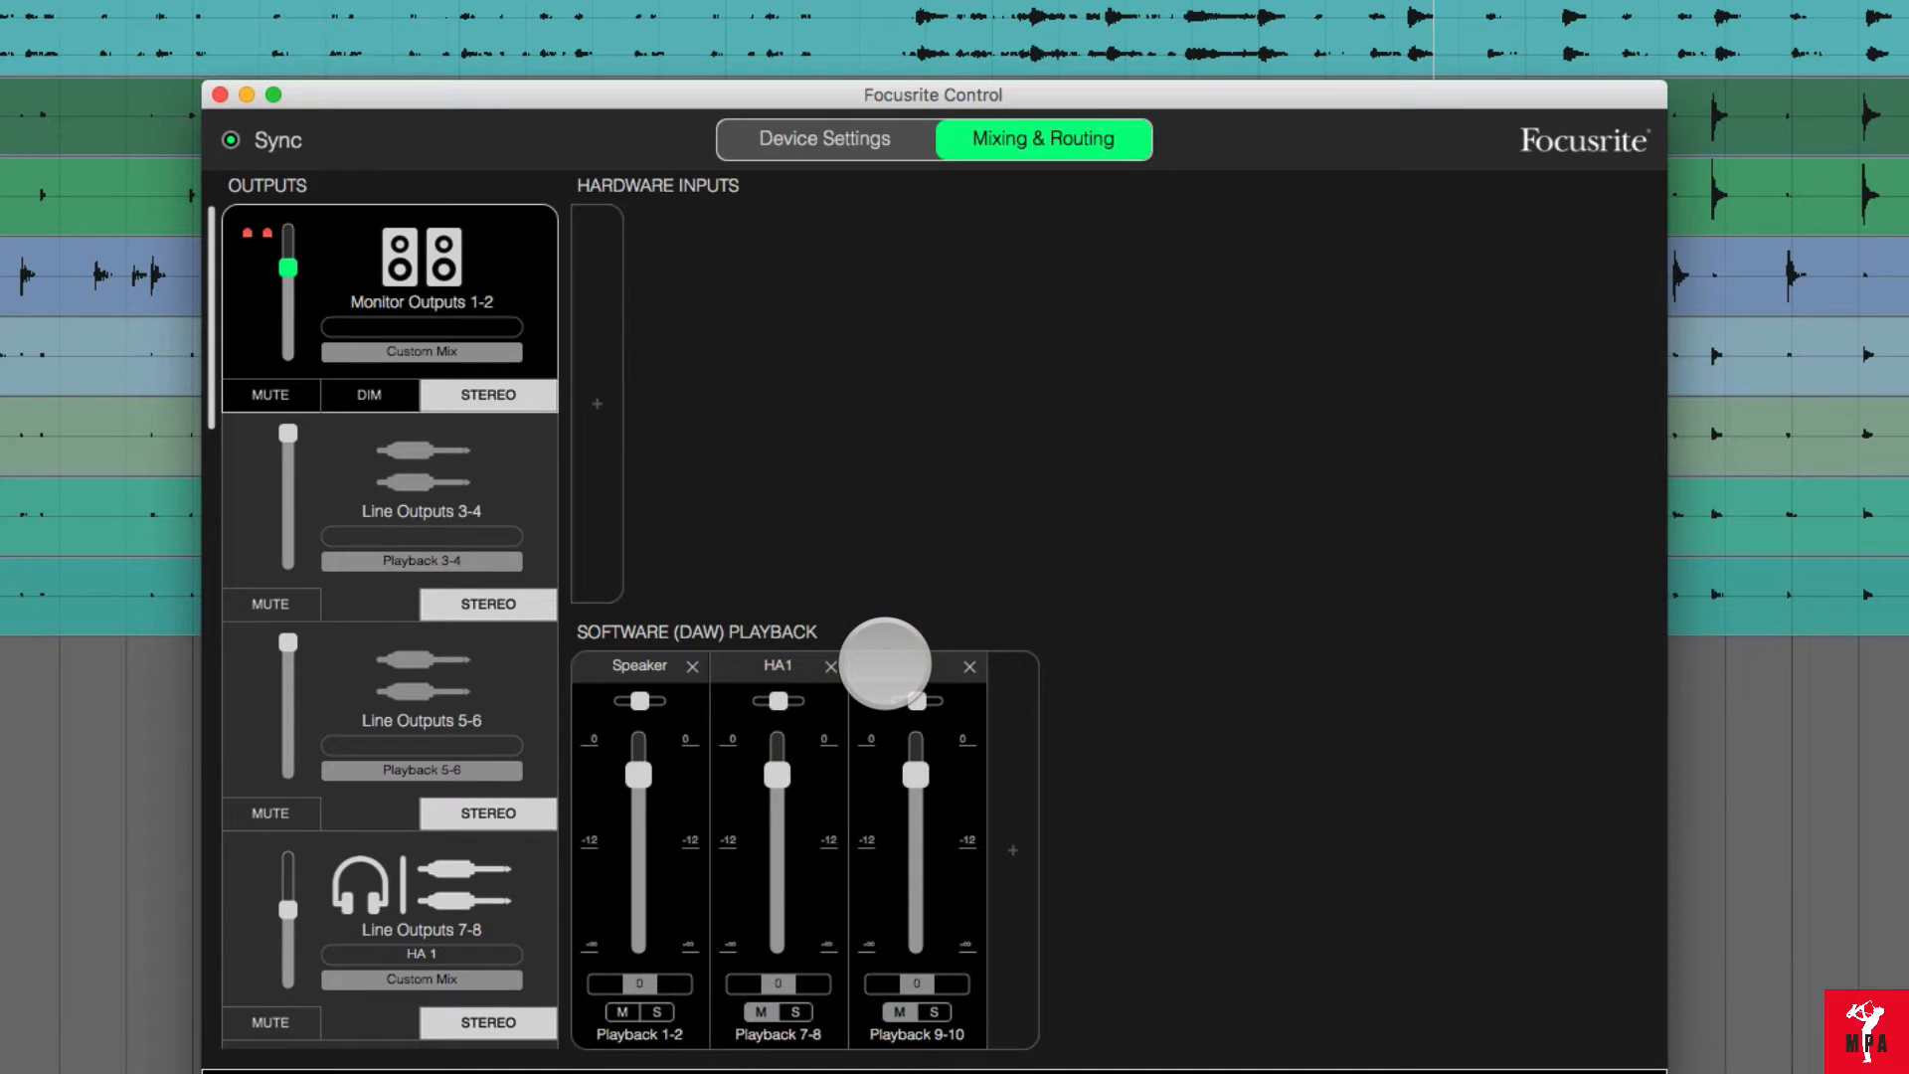
{"action": "type", "text": "HA2"}
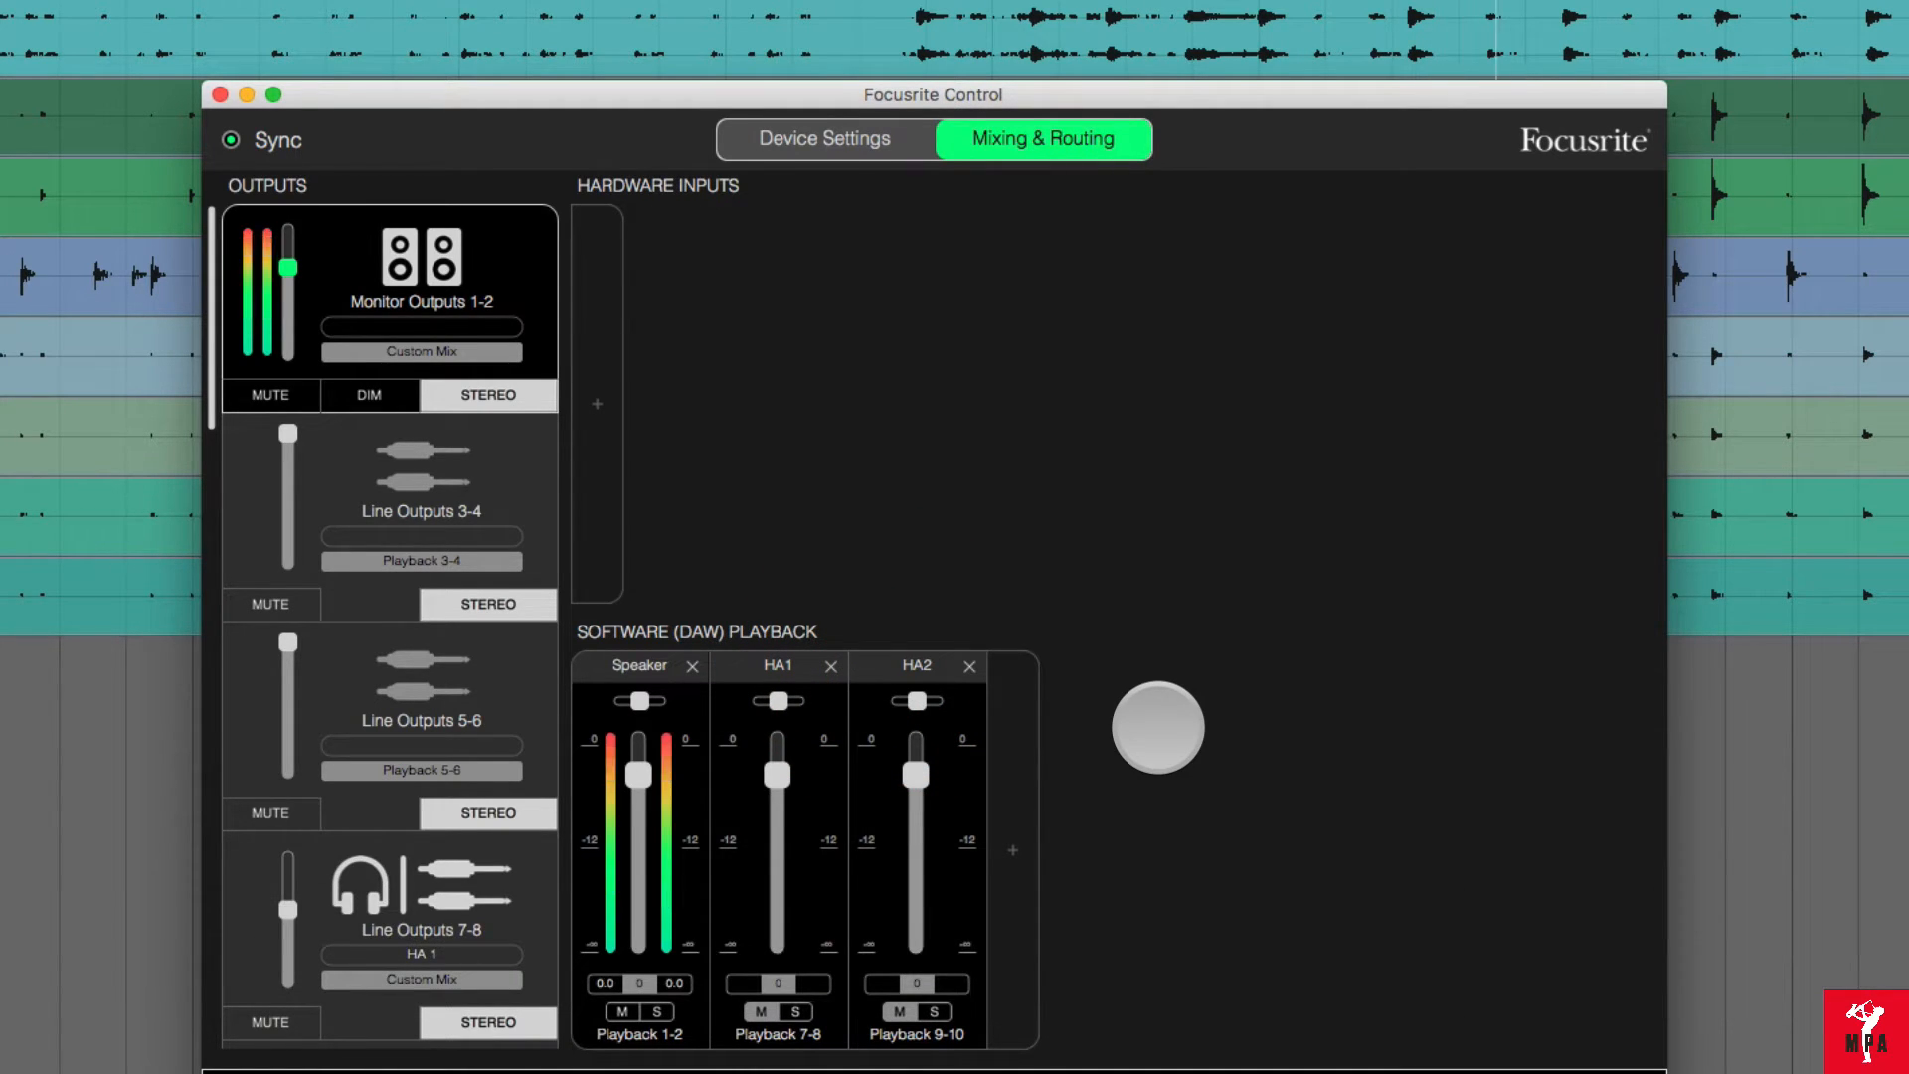
{"action": "key", "text": "space"}
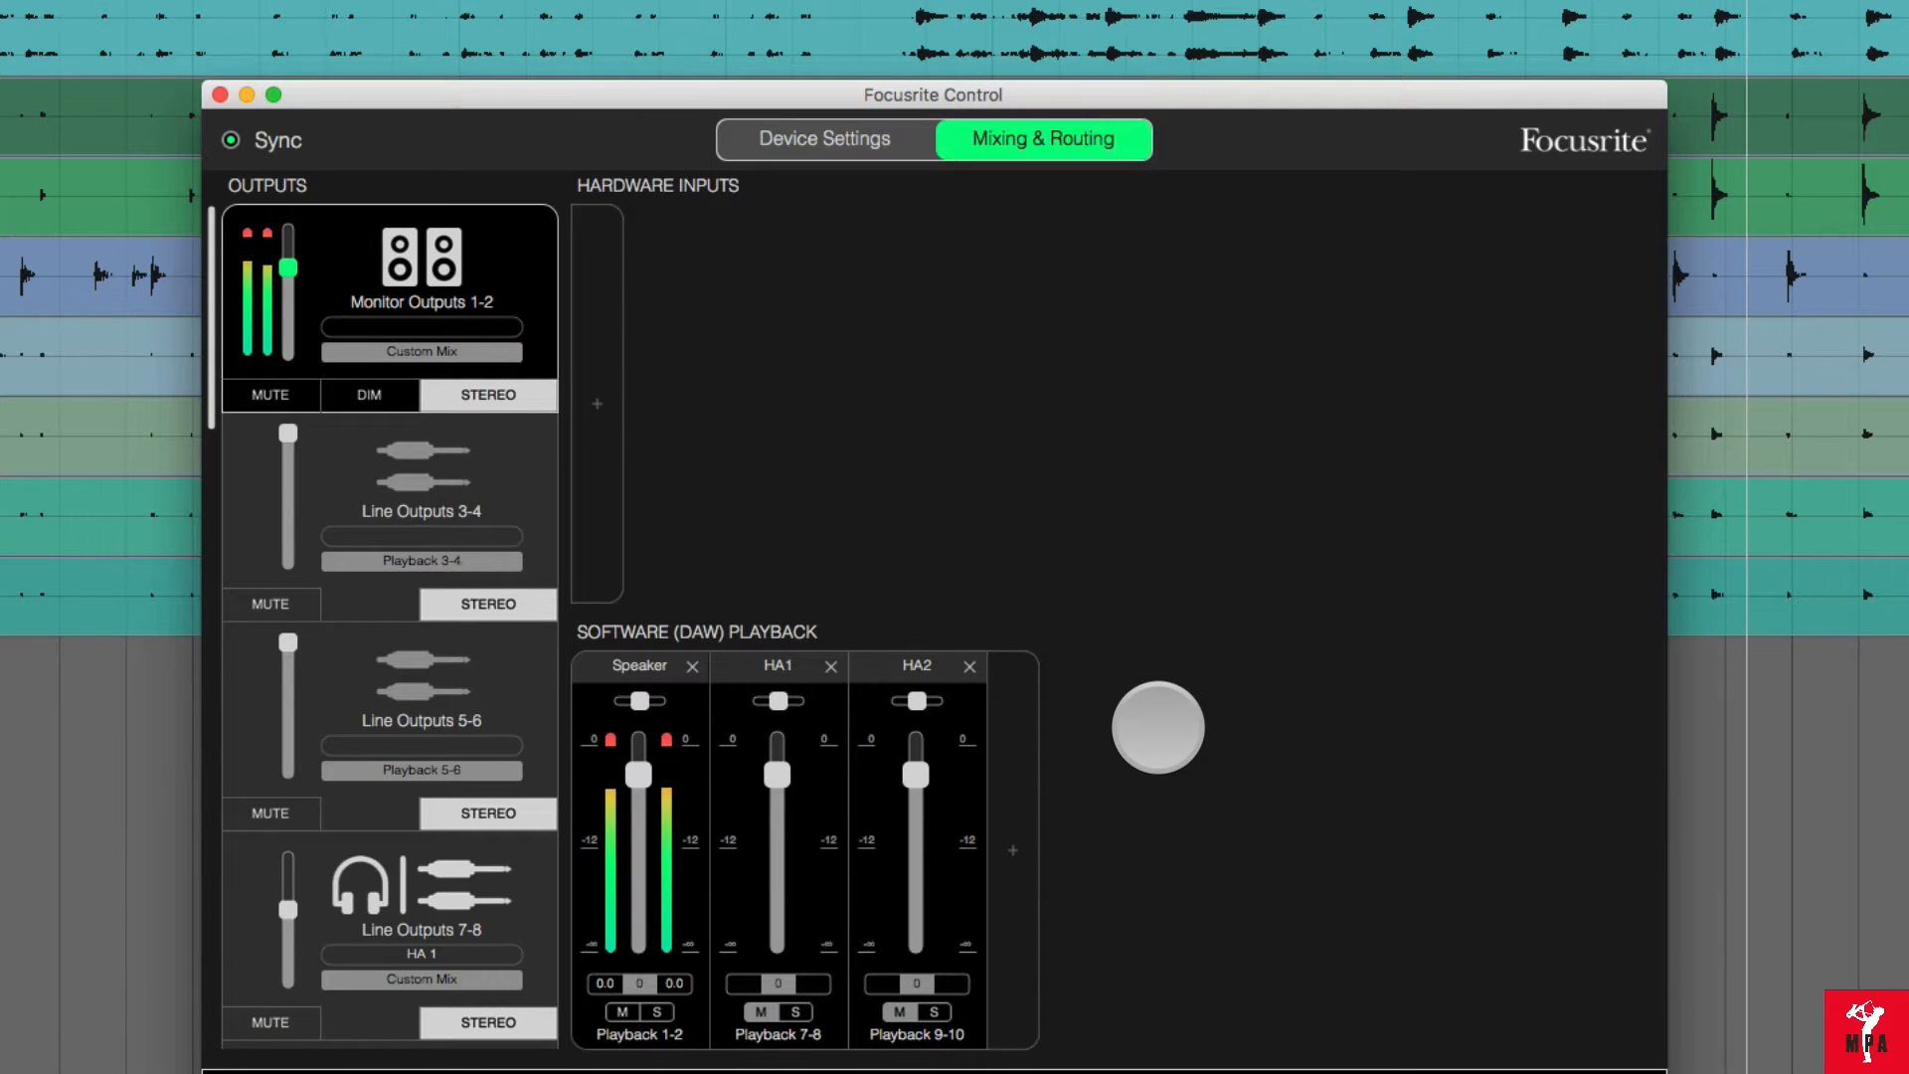
- In the Line Outputs 7-8 mix, mute the Playback 9-10 channel
{"action": "scroll", "coordinate": [355, 738], "scroll_direction": "down", "scroll_amount": 3}
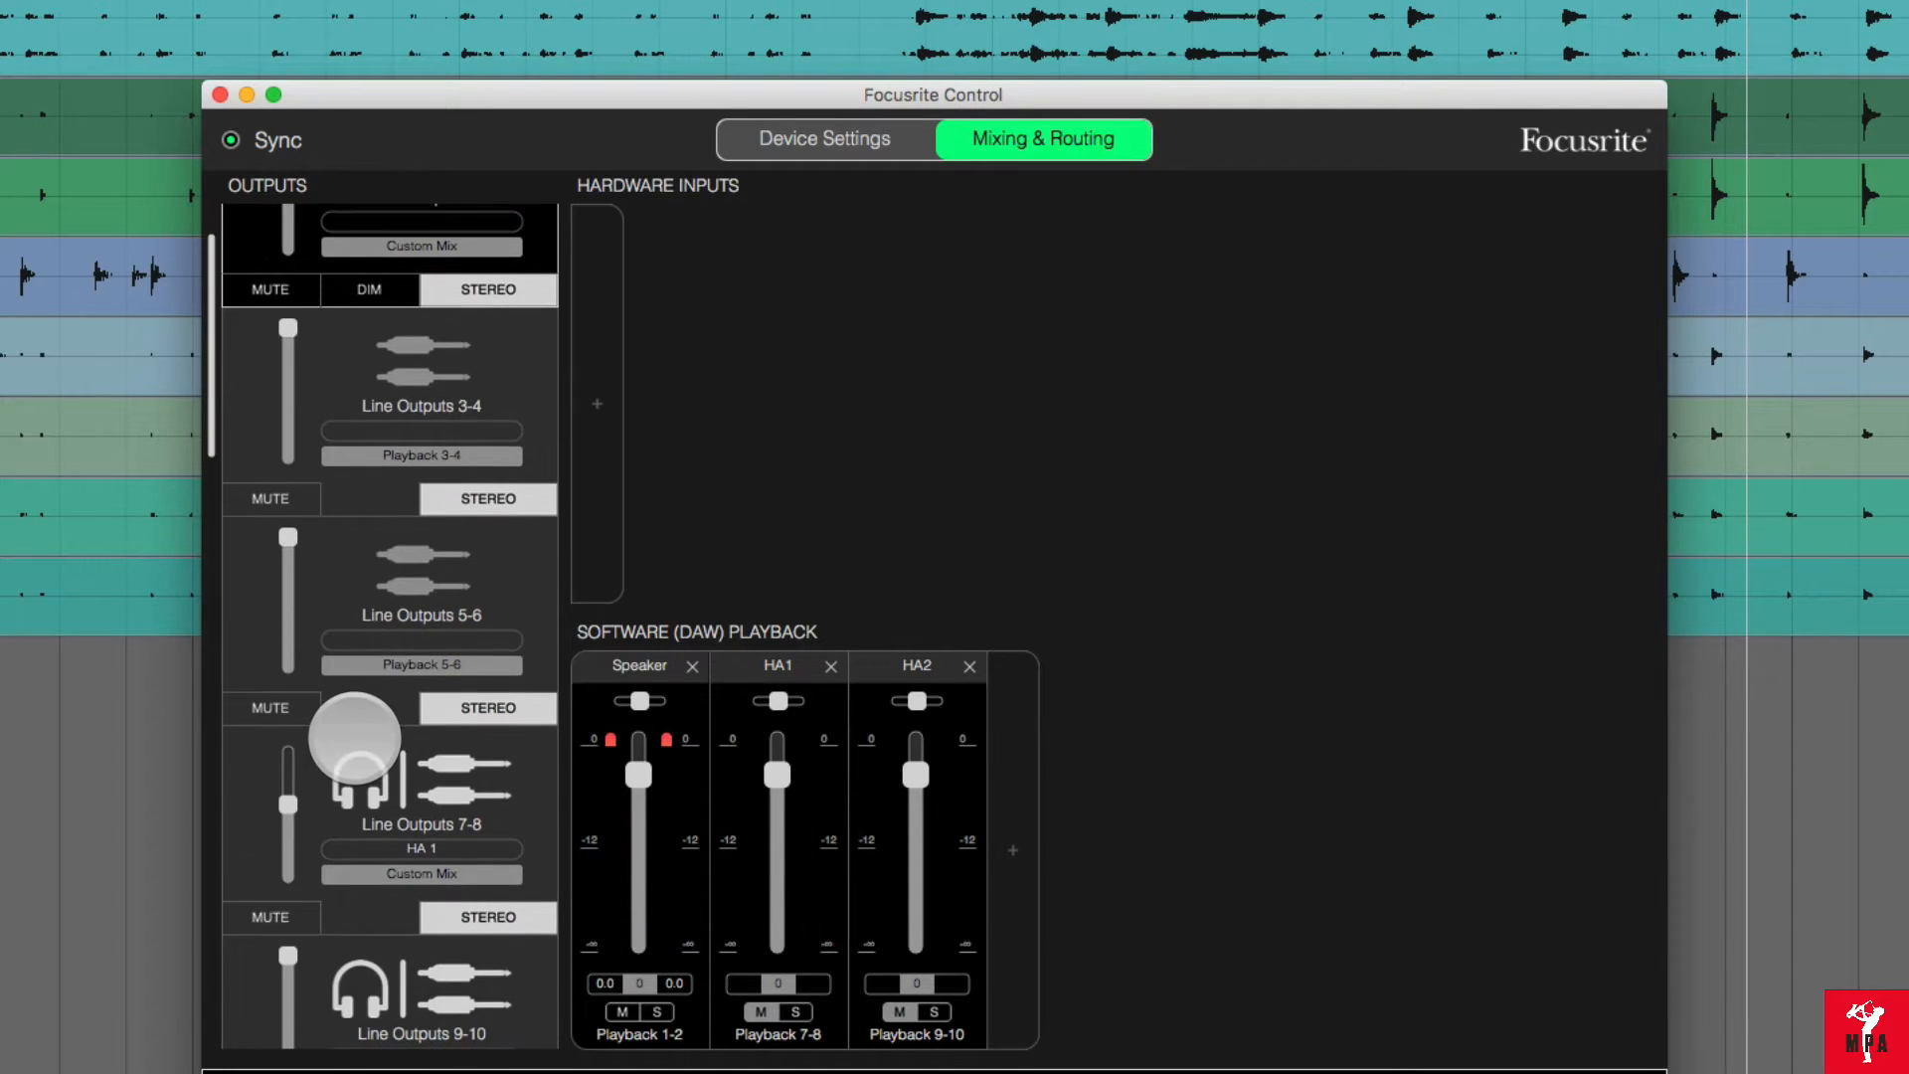
{"action": "left_click", "coordinate": [458, 788]}
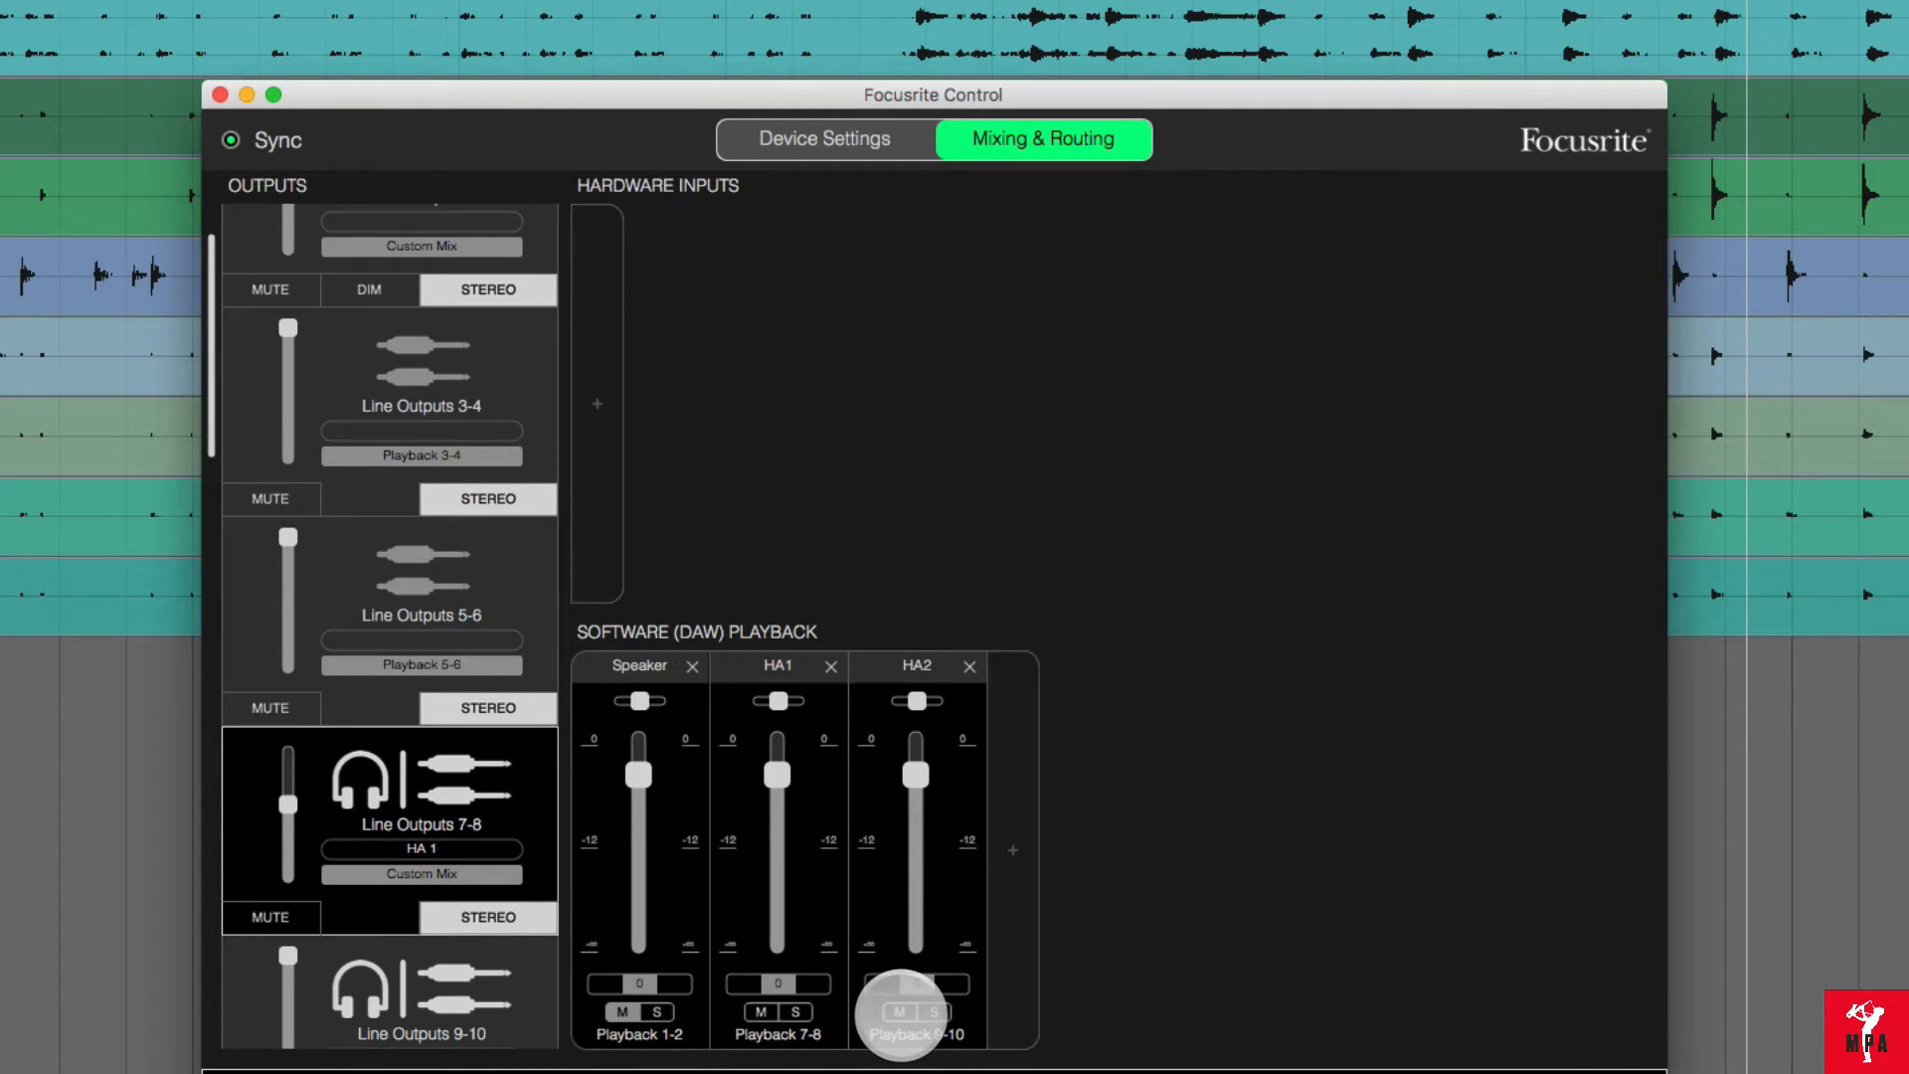
{"action": "left_click", "coordinate": [899, 1012]}
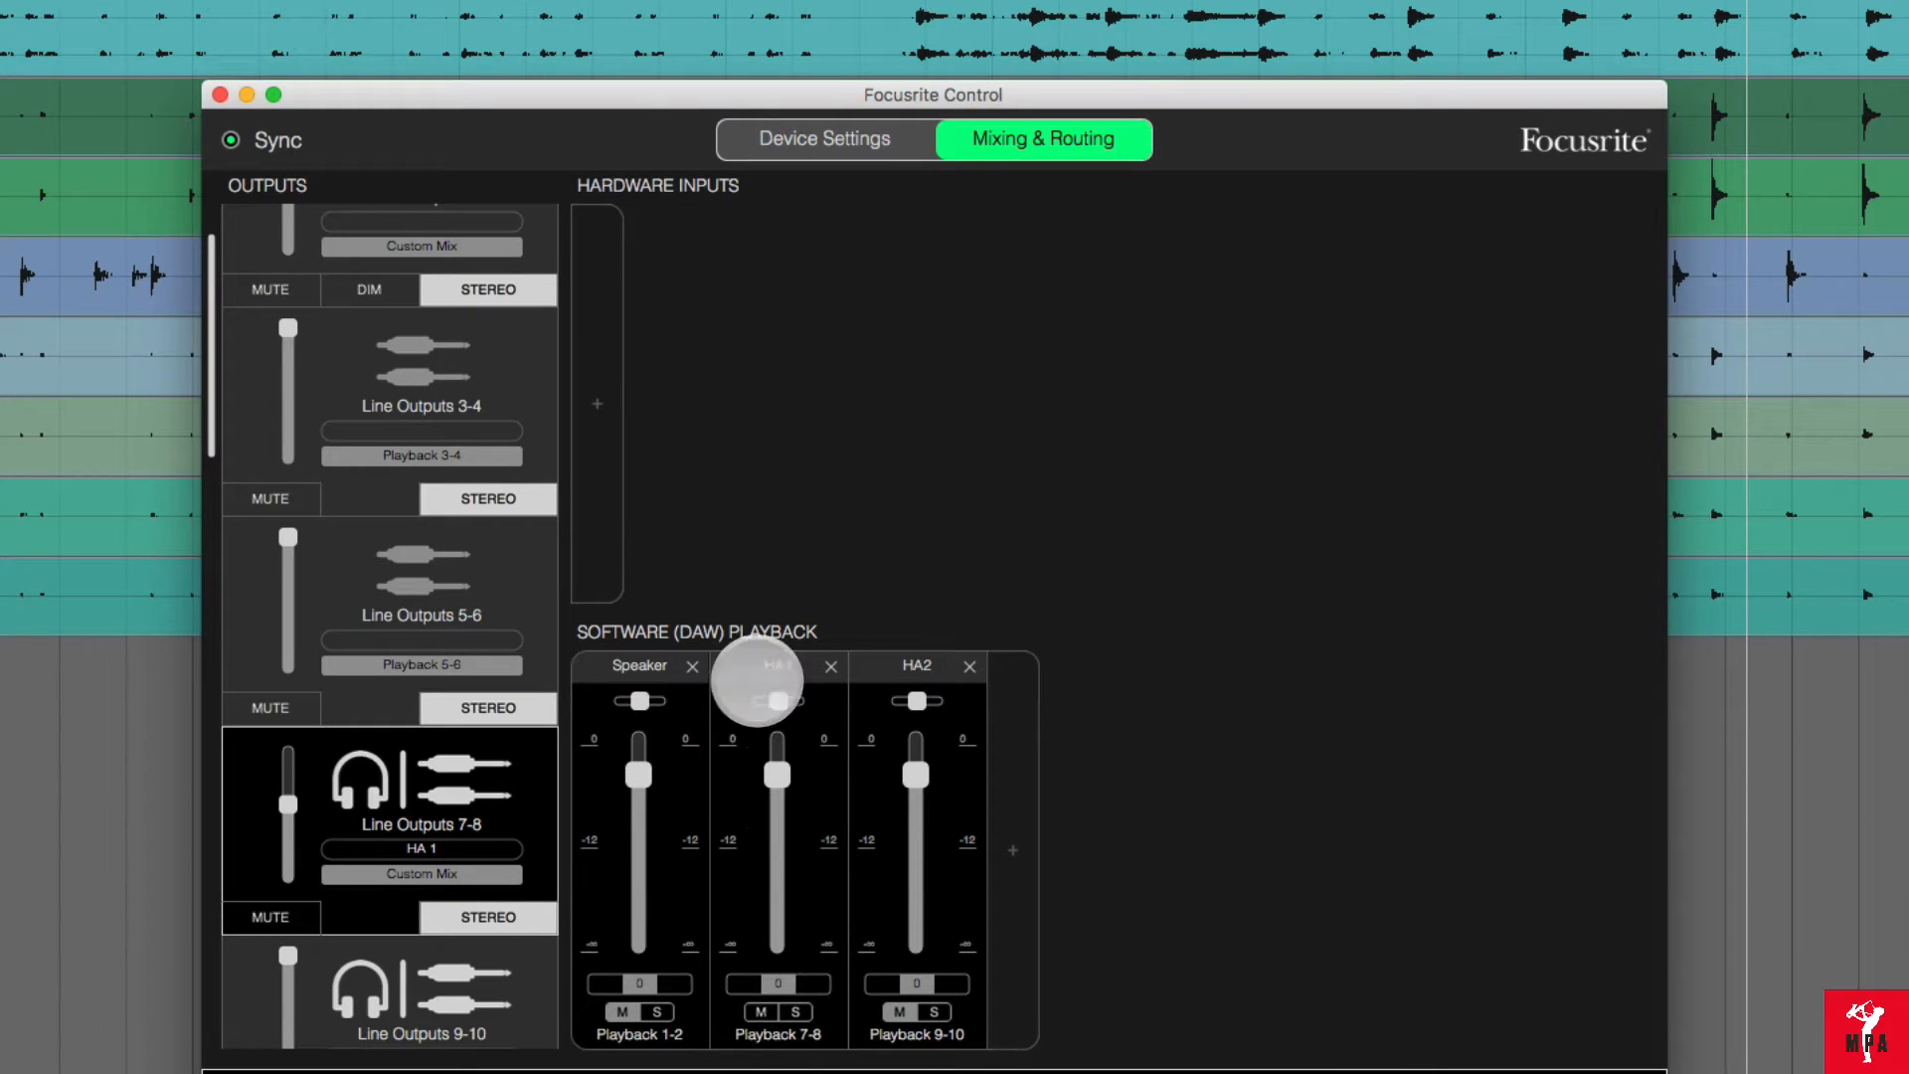
- Show the Line Outputs 9-10 mix to check which playback channels are muted, and return to the start of the outputs list
{"action": "scroll", "coordinate": [404, 640], "scroll_direction": "down", "scroll_amount": 4}
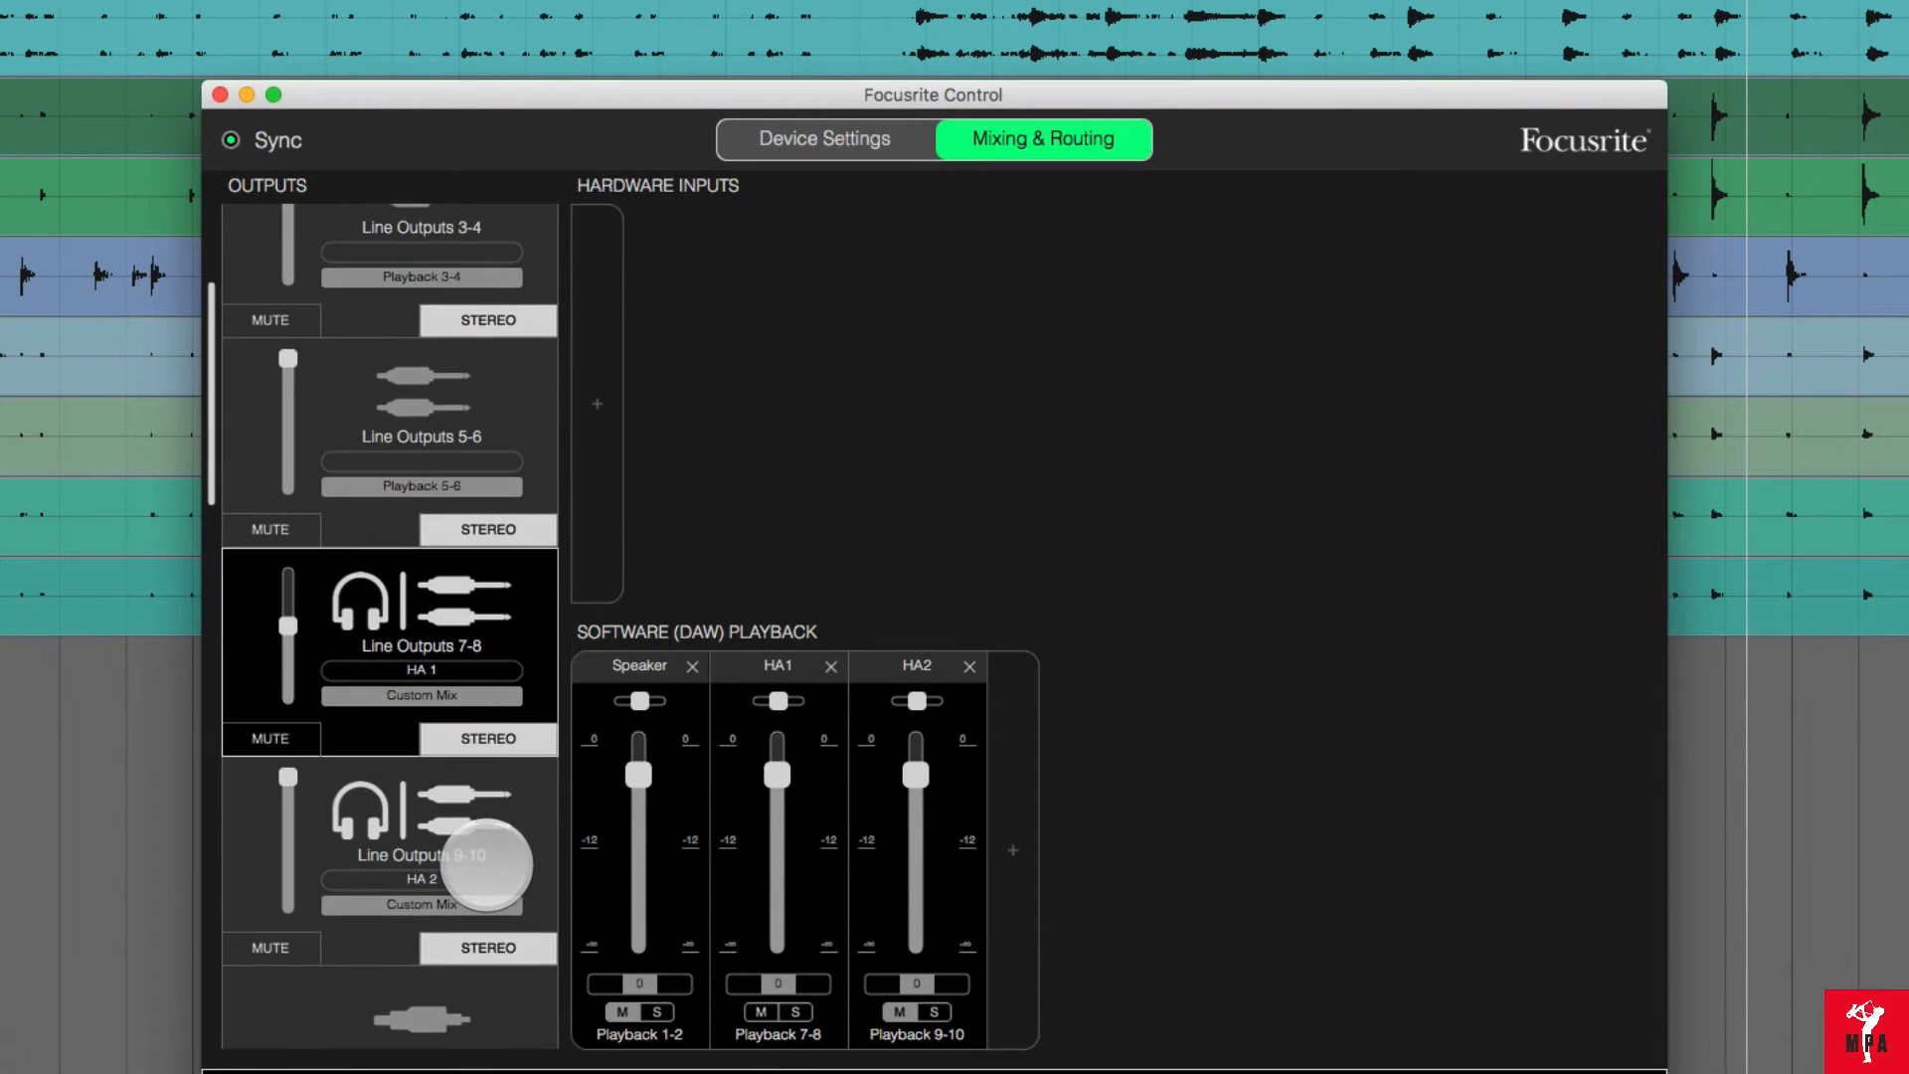
{"action": "left_click", "coordinate": [507, 825]}
{"action": "scroll", "coordinate": [508, 825], "scroll_direction": "down", "scroll_amount": 2}
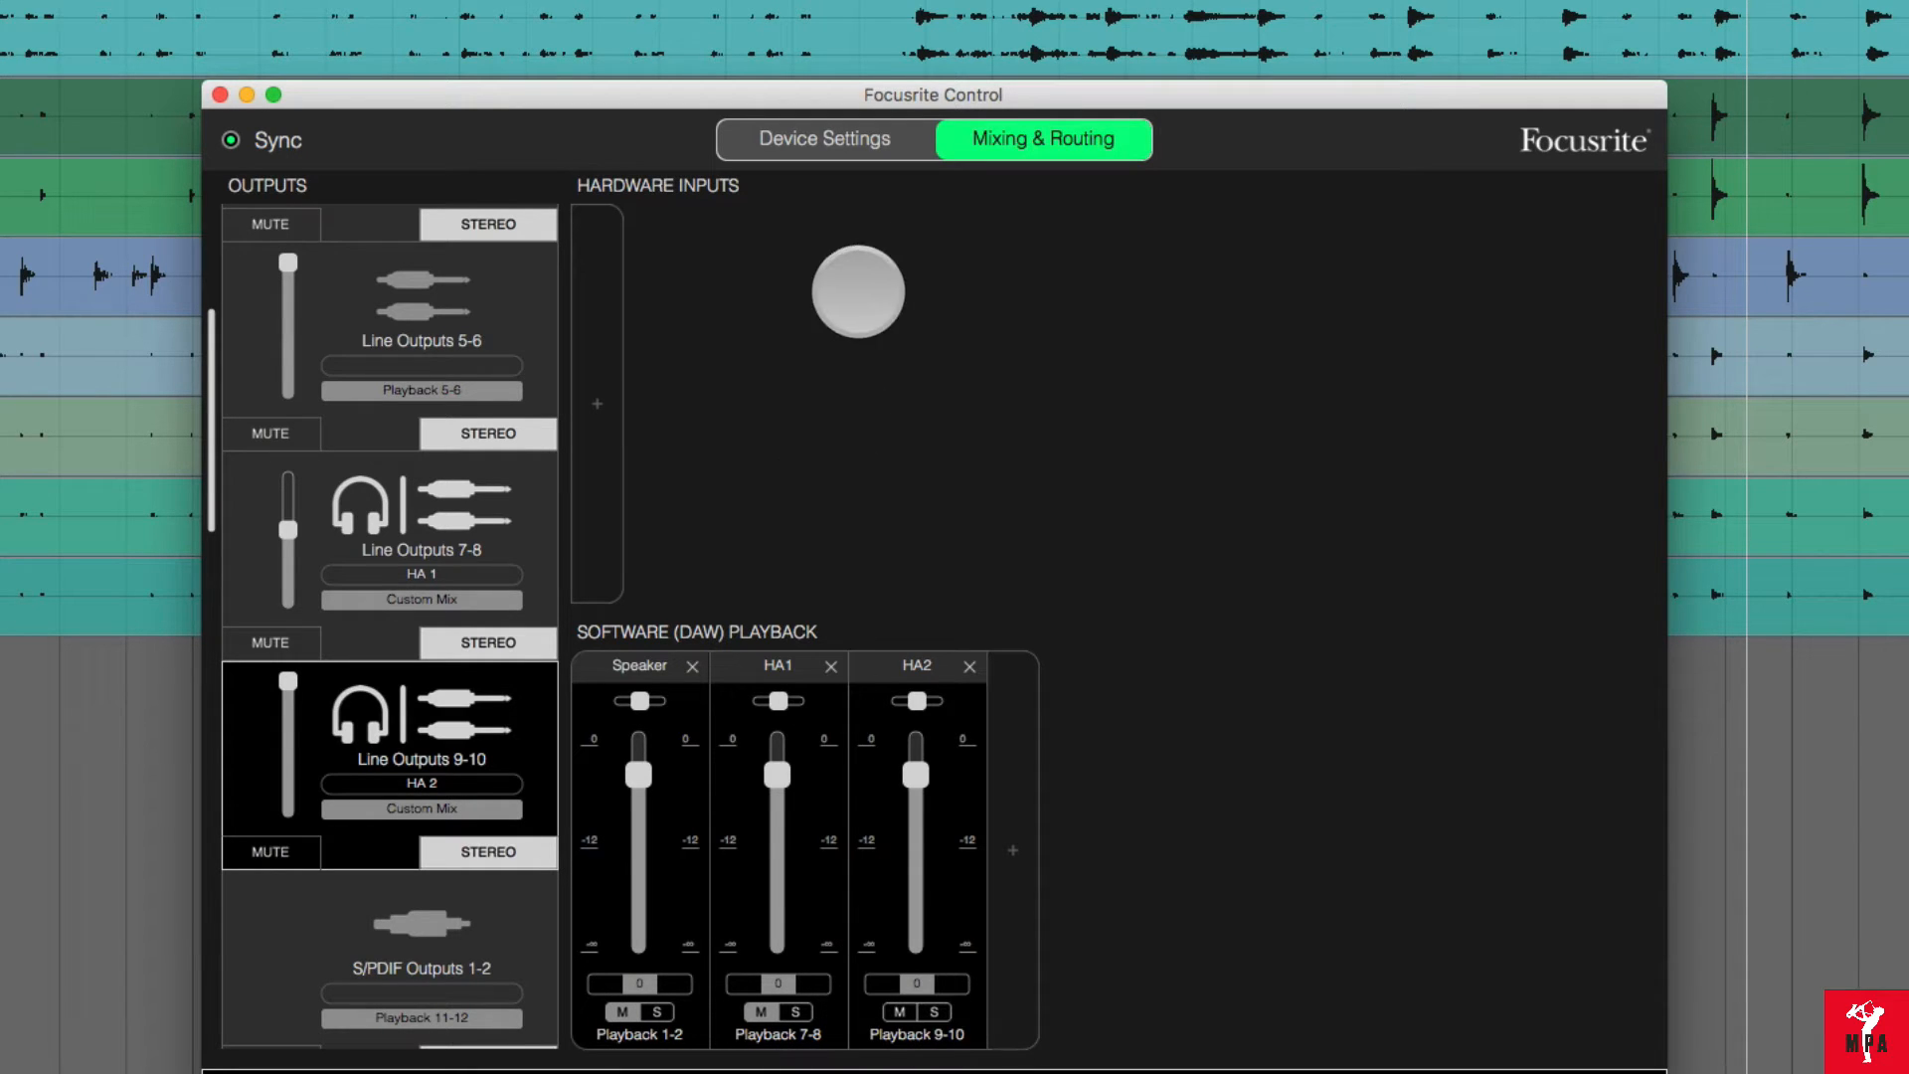
{"action": "scroll", "coordinate": [341, 438], "scroll_direction": "up", "scroll_amount": 5}
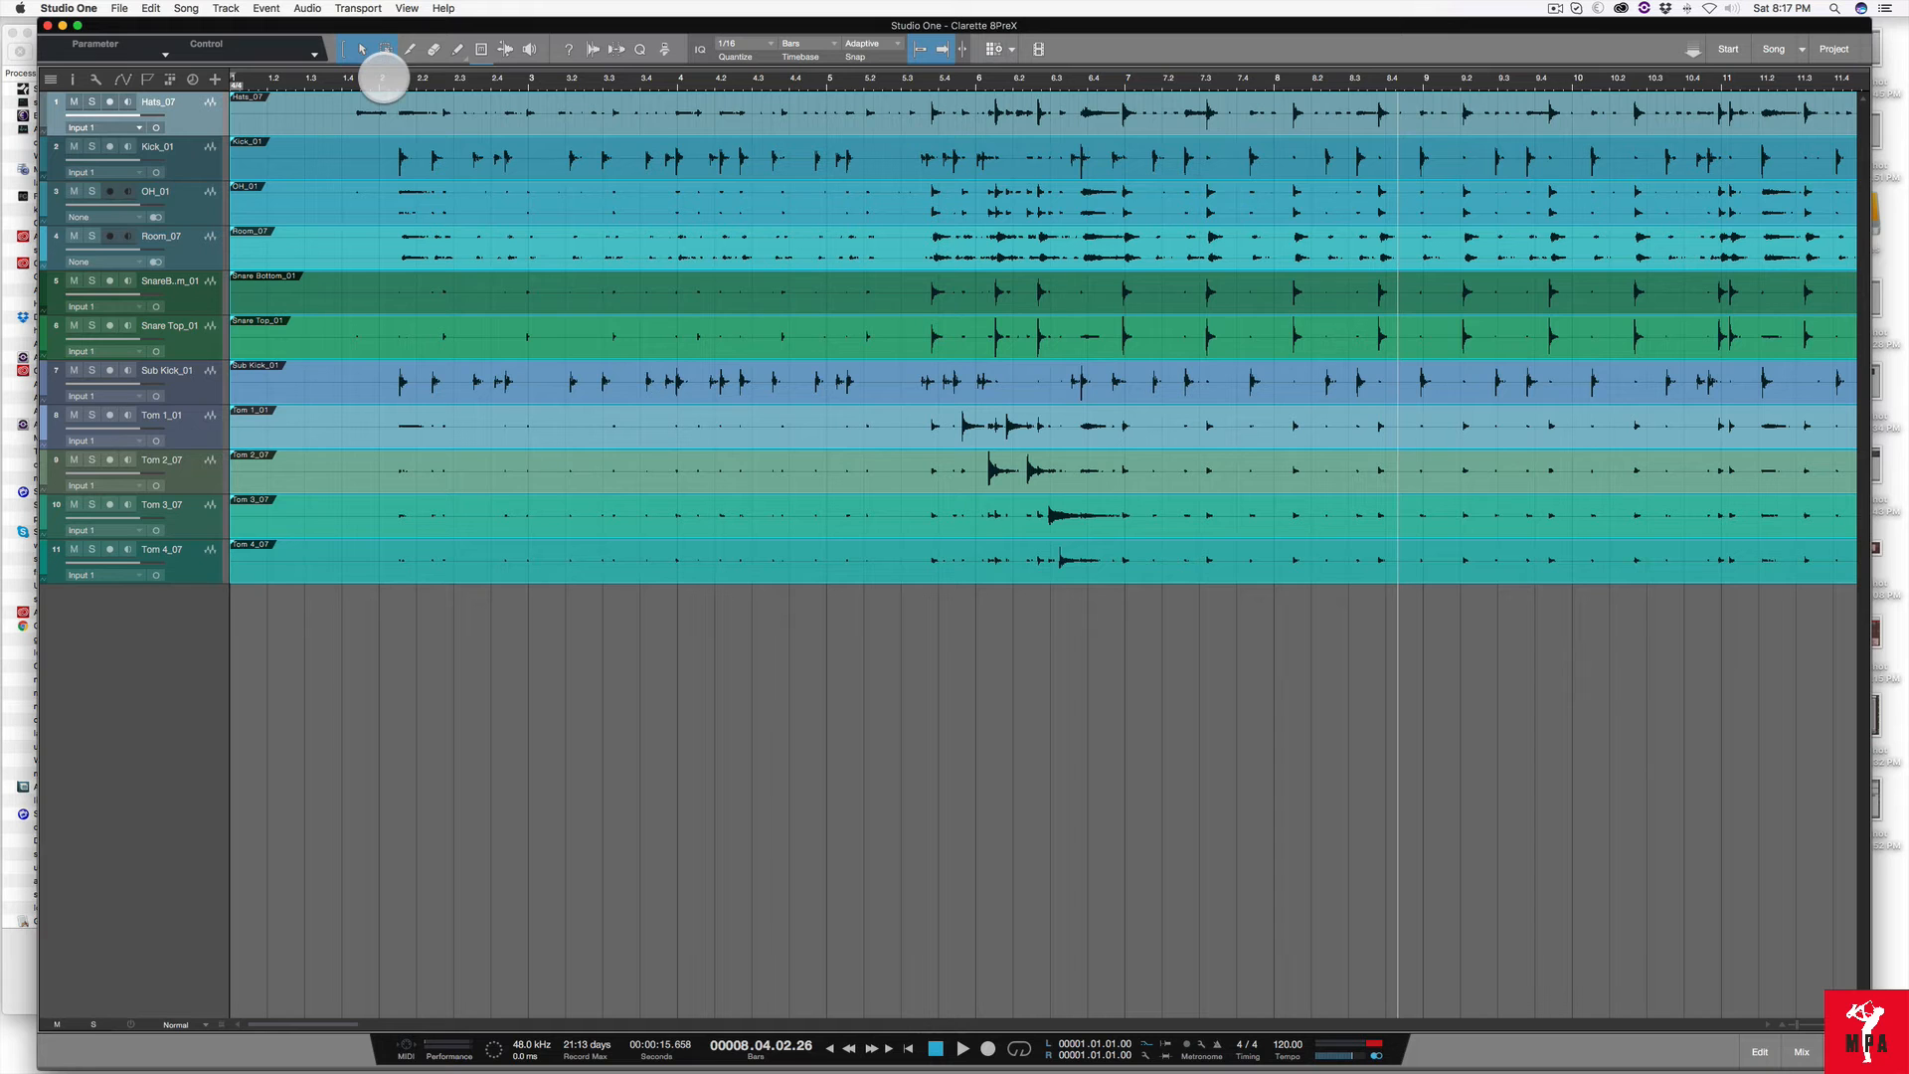
- Switch to Studio One, place the playhead near bar 2 and open the outputs page of the song's audio I/O setup
{"action": "left_click", "coordinate": [385, 77]}
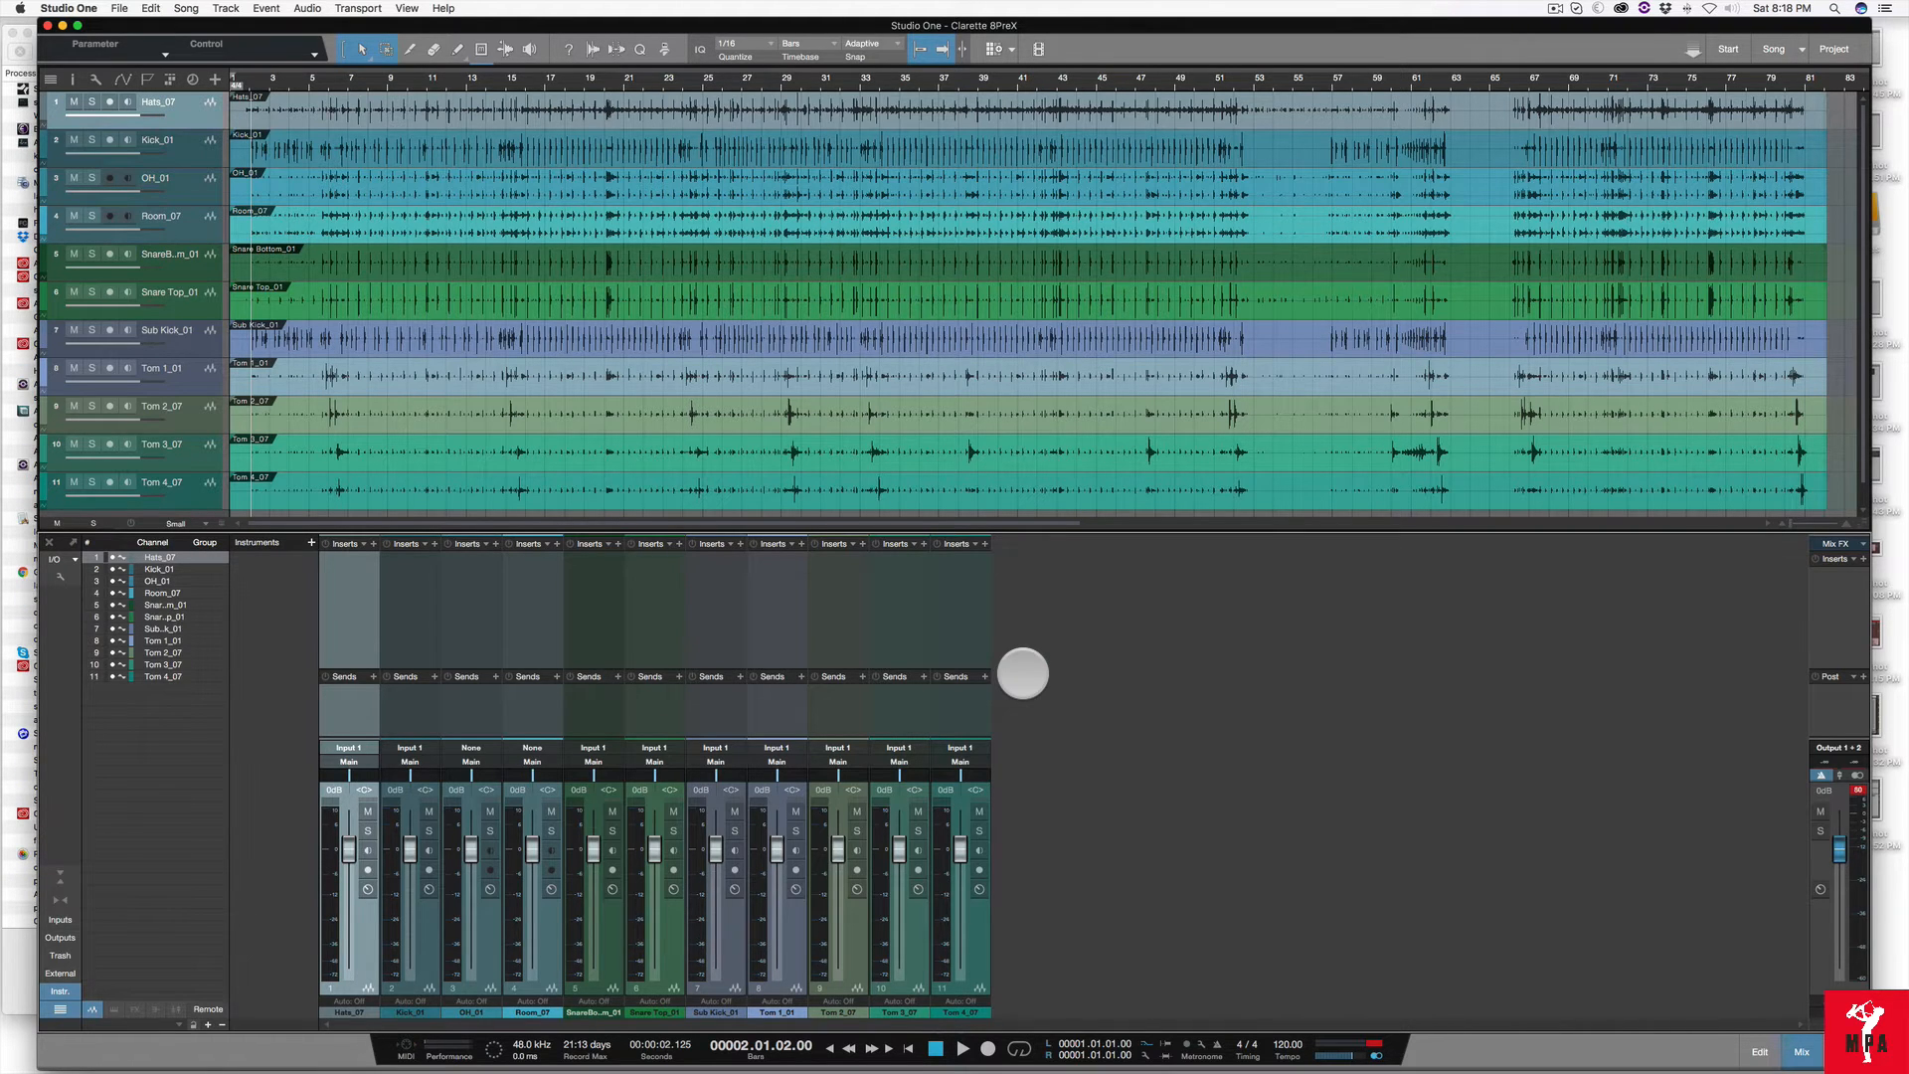
{"action": "key", "text": "super+comma"}
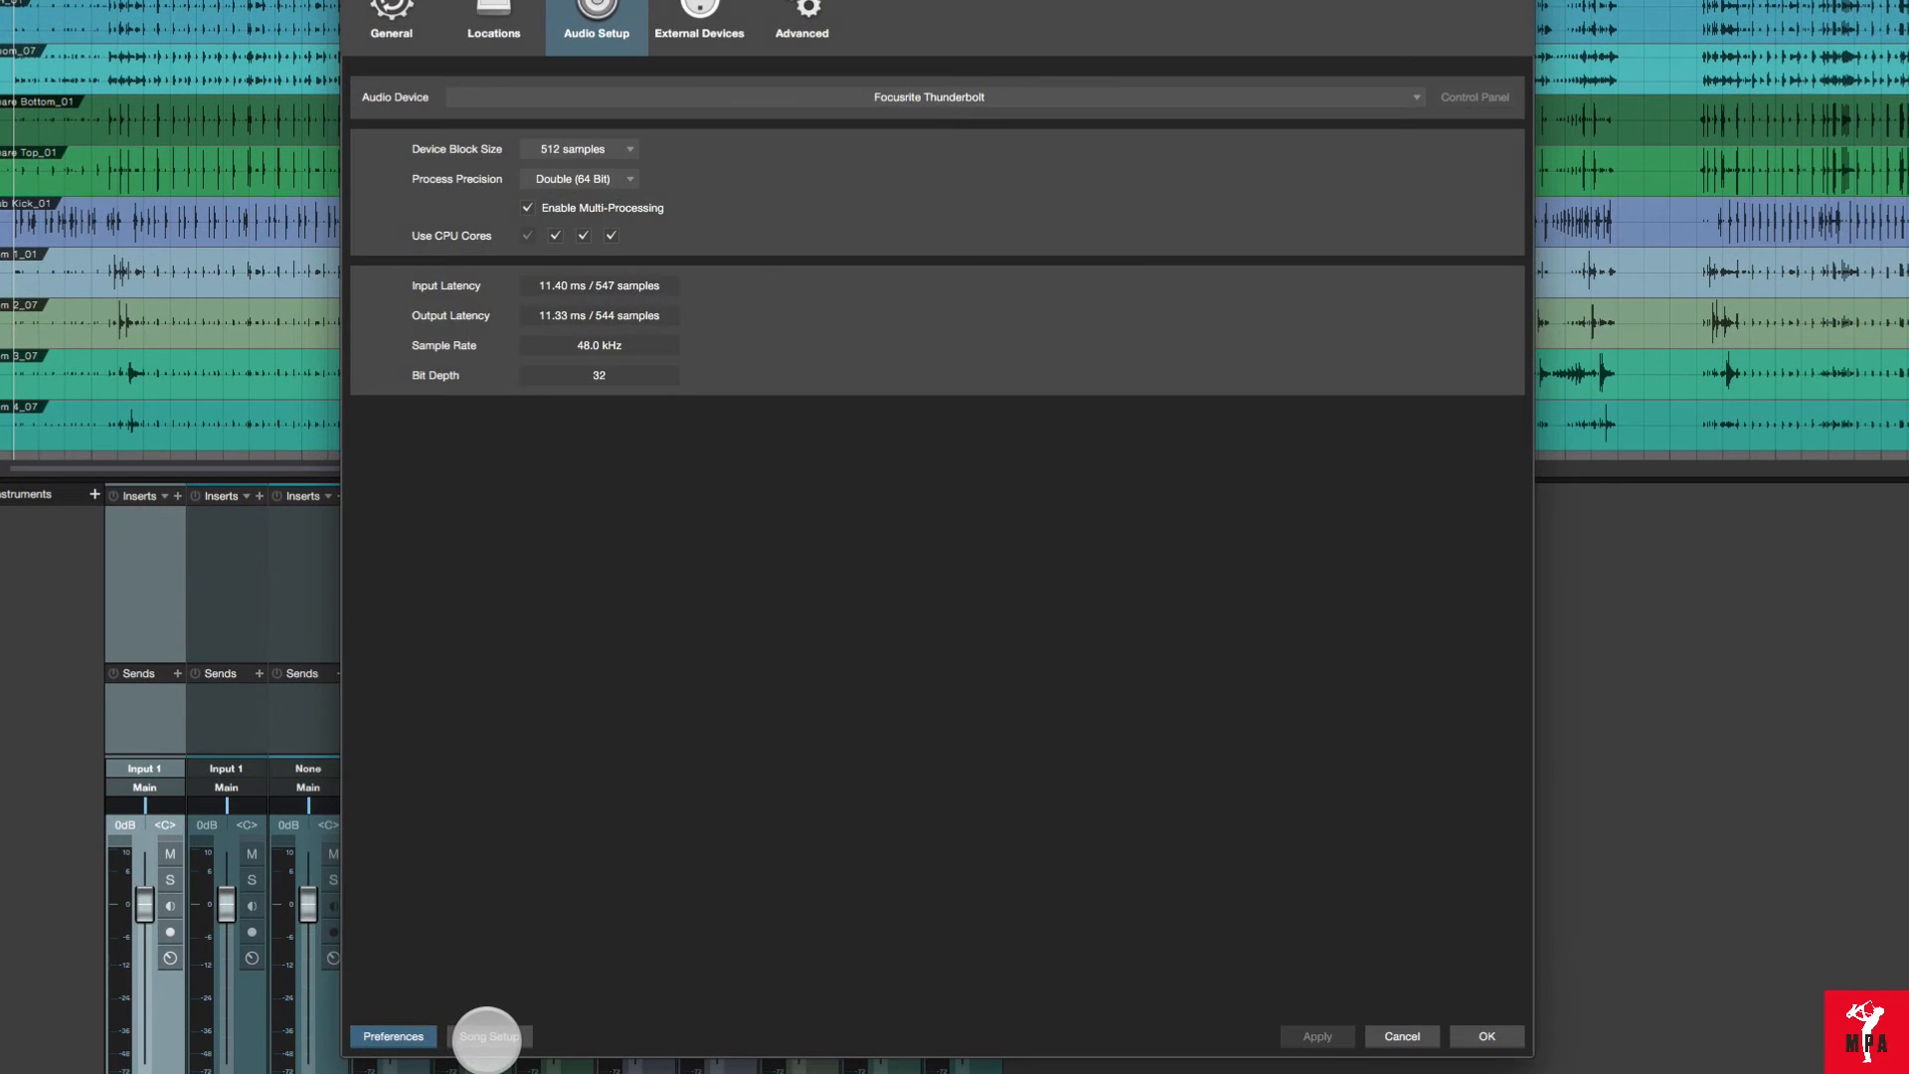
{"action": "left_click", "coordinate": [520, 1012]}
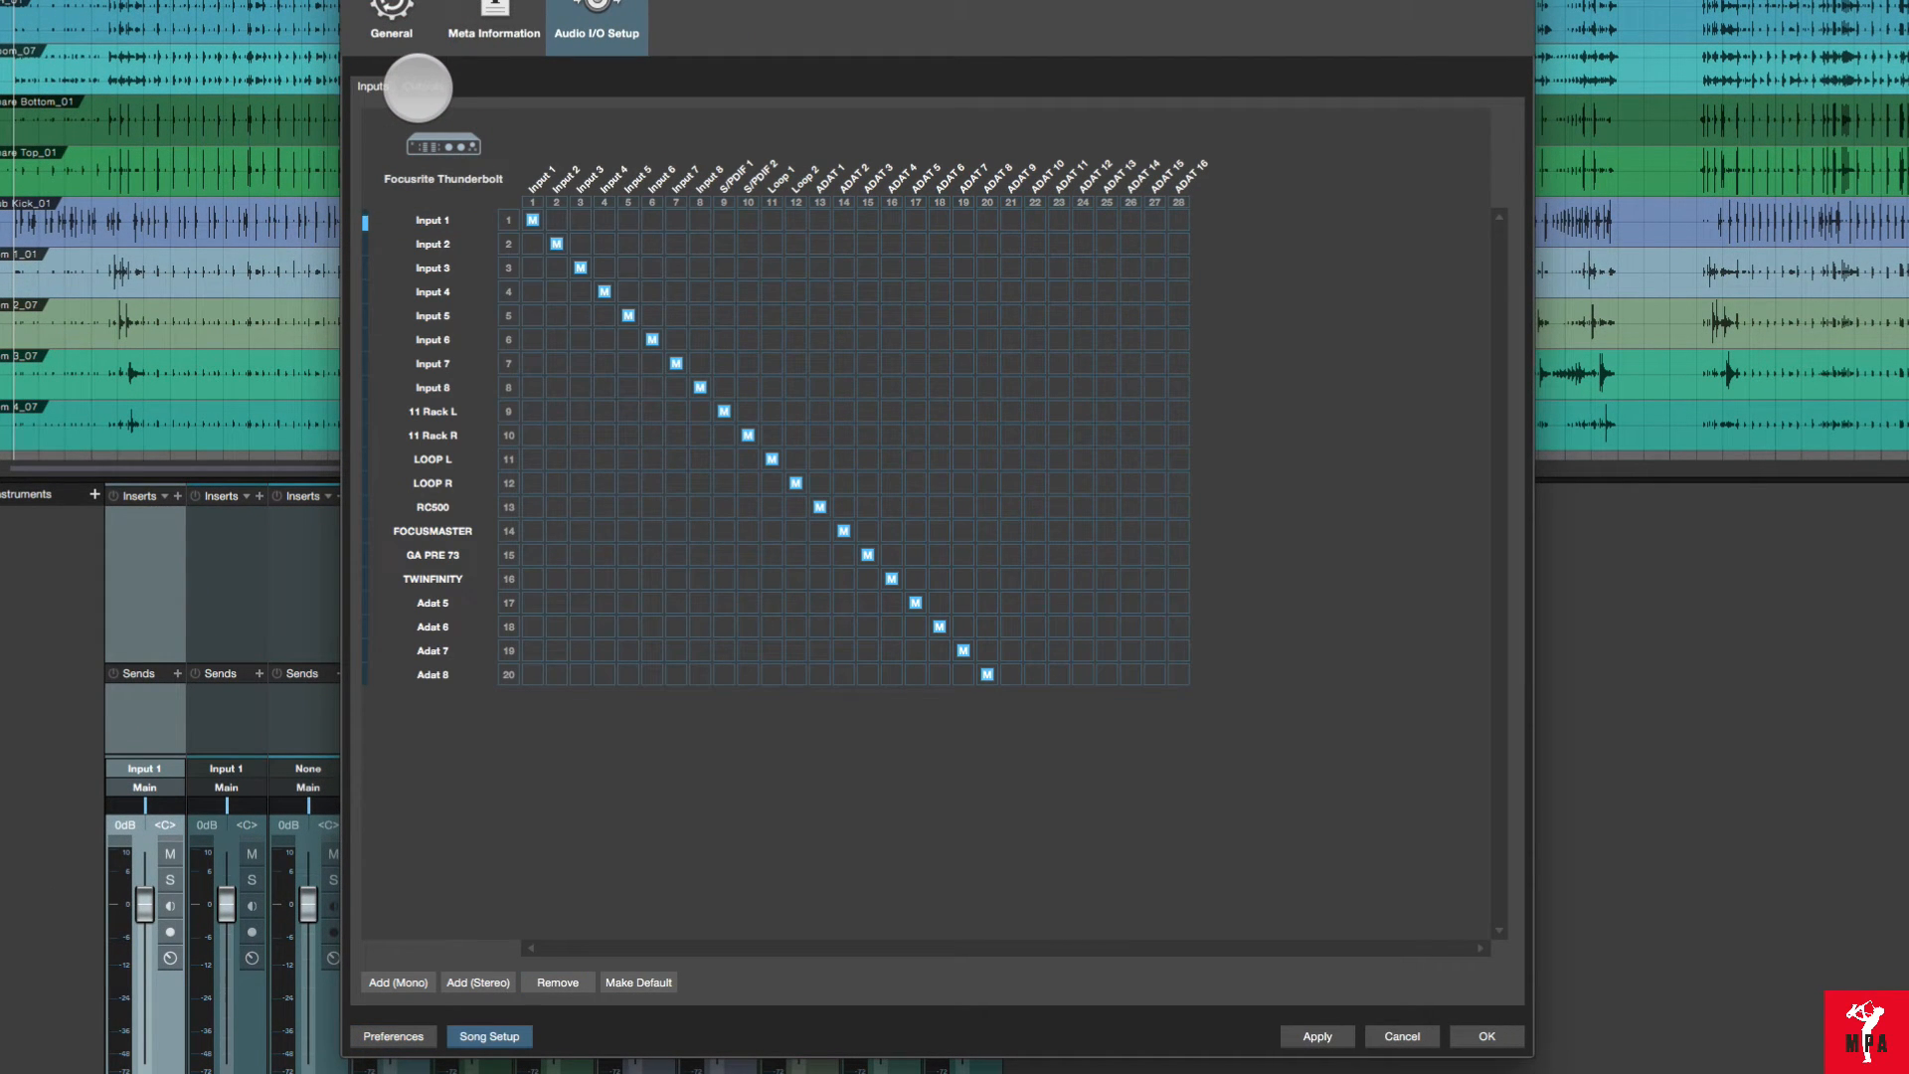
{"action": "left_click", "coordinate": [418, 87]}
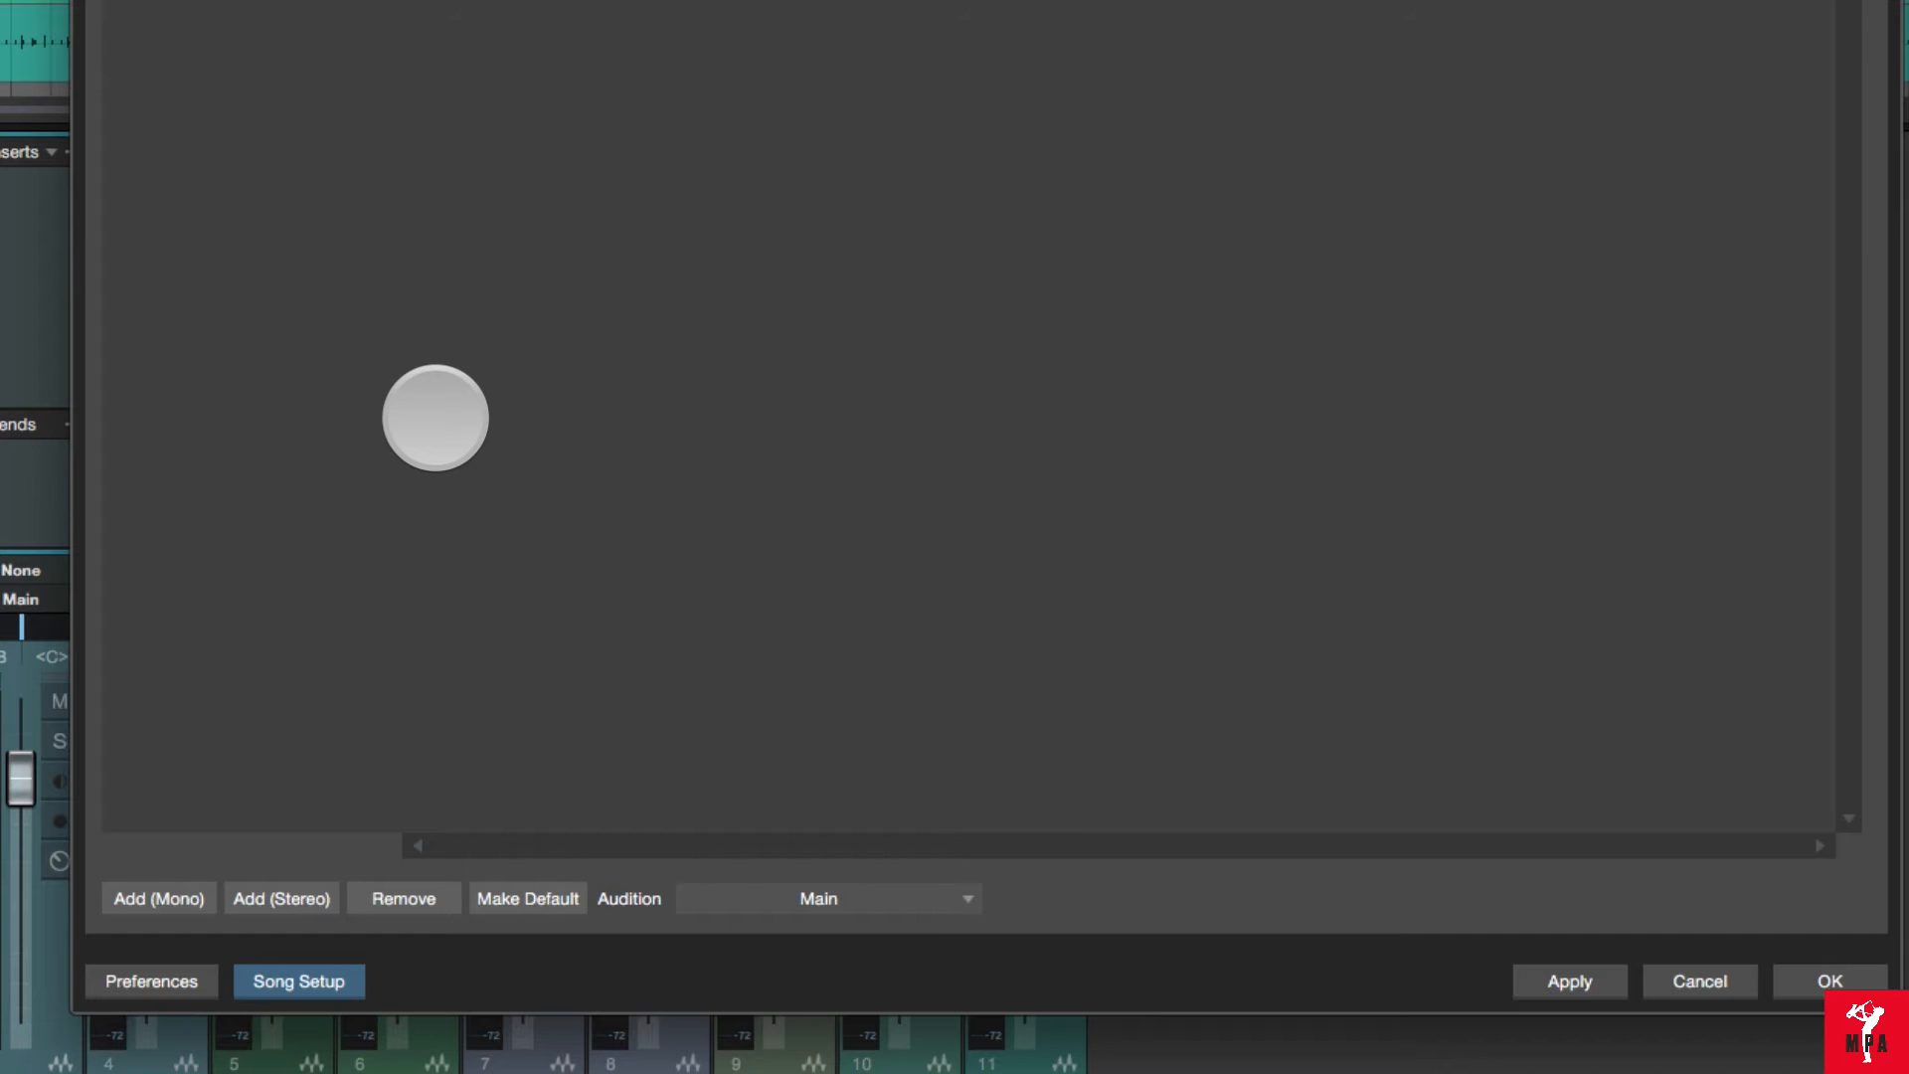
- Check the playback pairs in Focusrite Control, return to the Studio One song setup and add two stereo outputs
{"action": "key", "text": "super+Tab"}
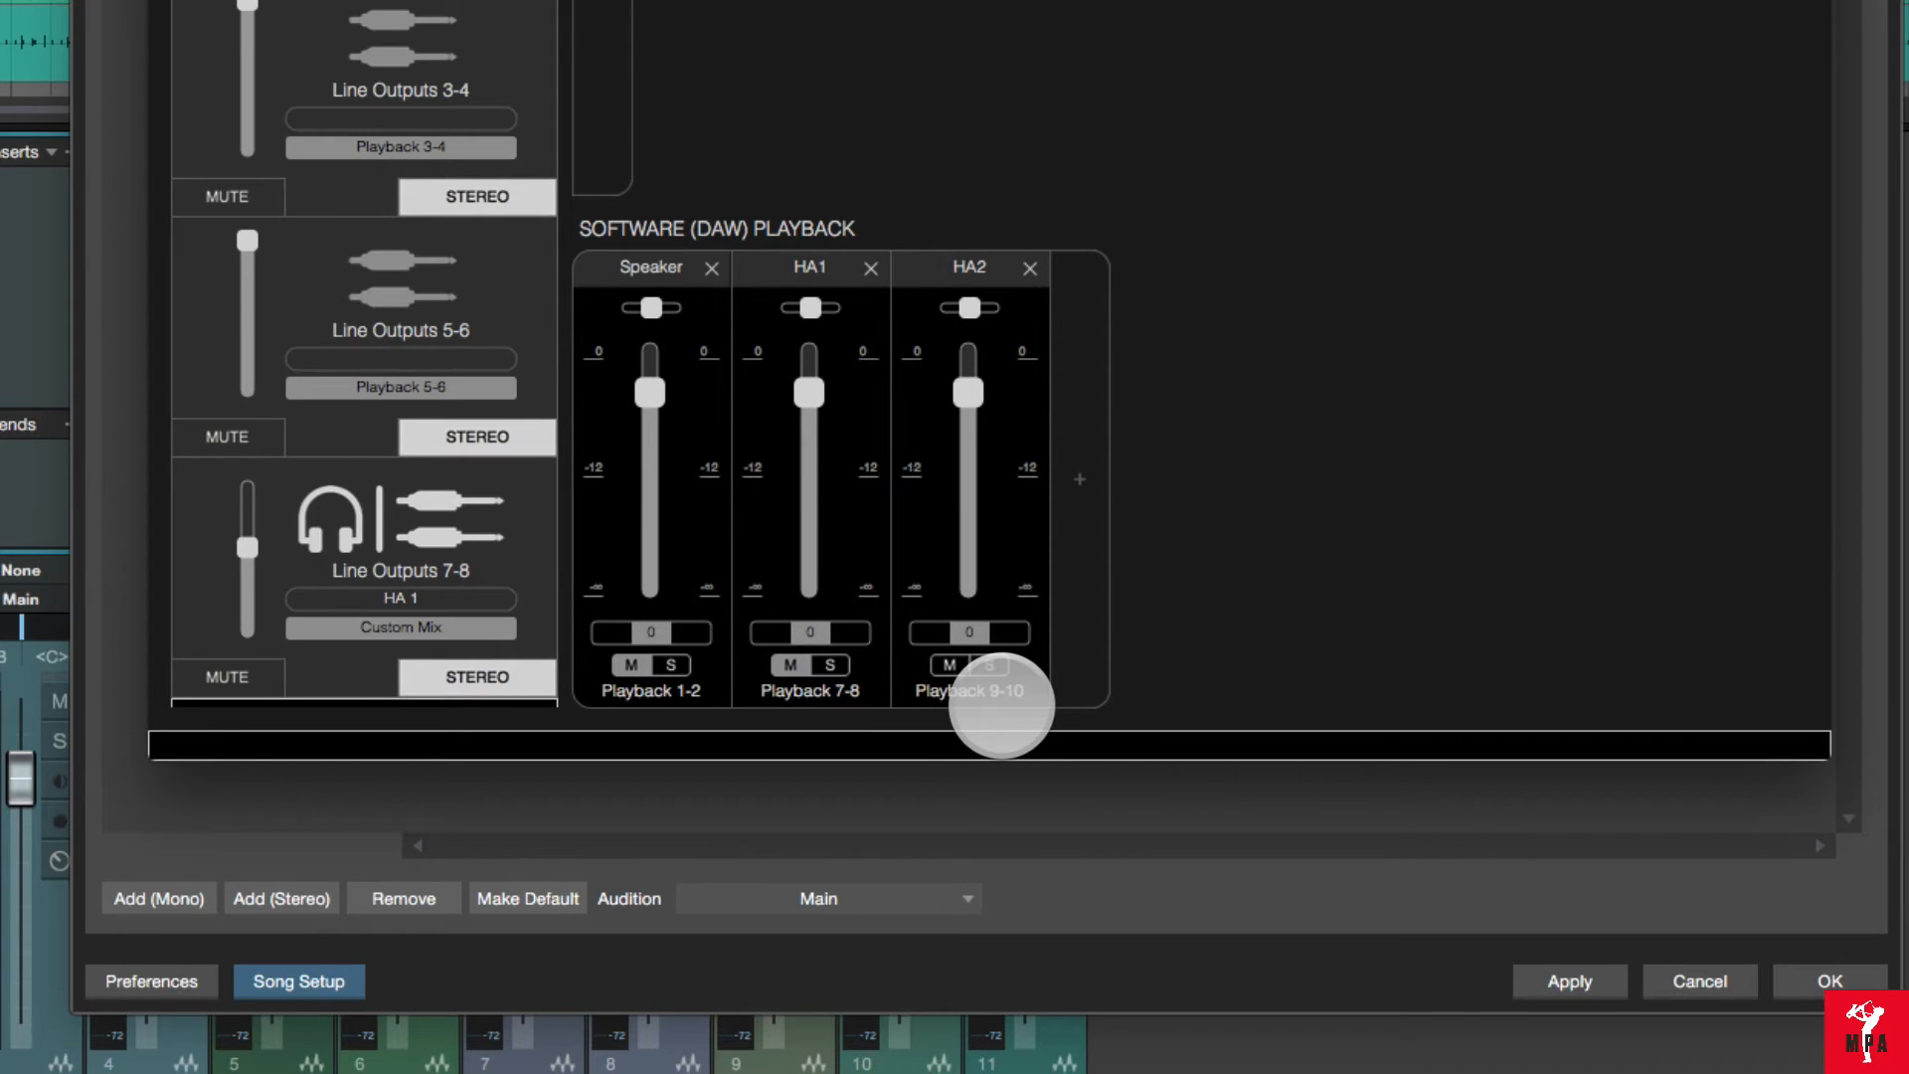
{"action": "key", "text": "super+Tab"}
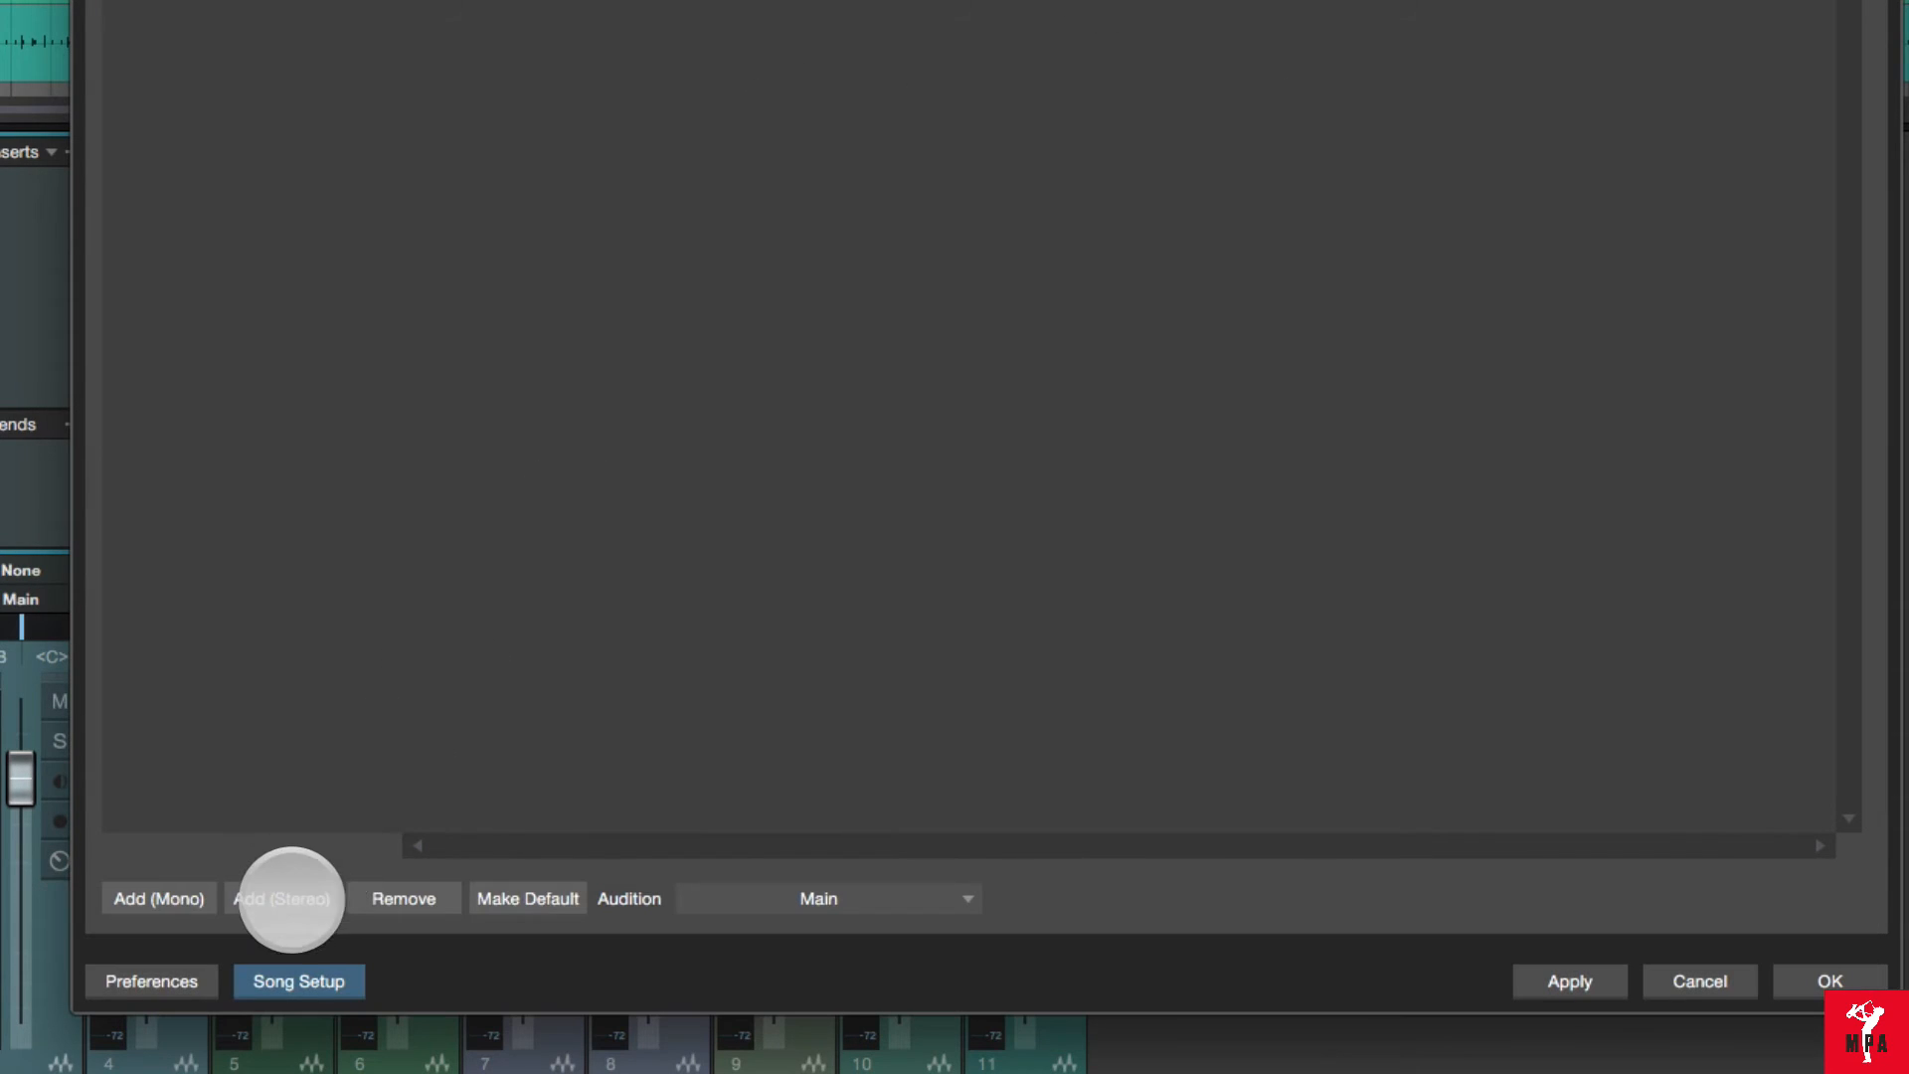
{"action": "left_click", "coordinate": [296, 900]}
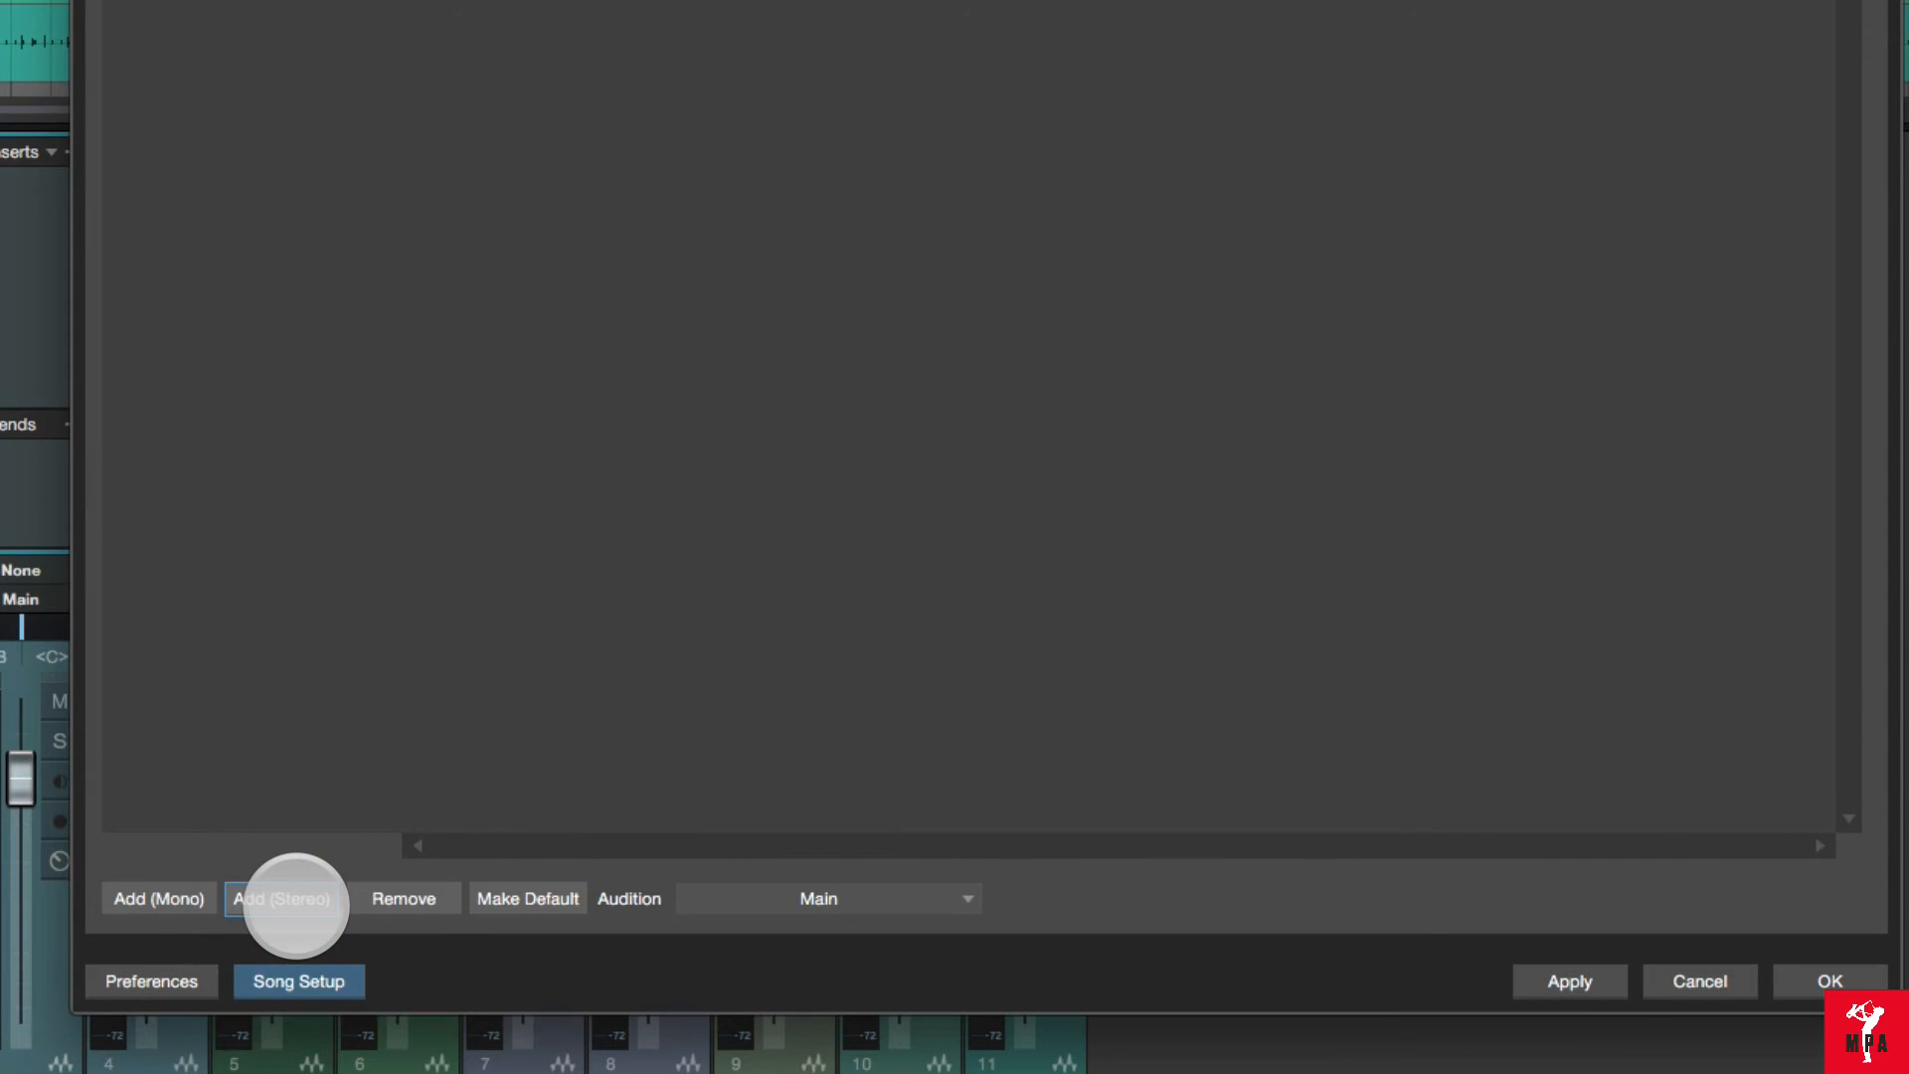
{"action": "left_click", "coordinate": [296, 900]}
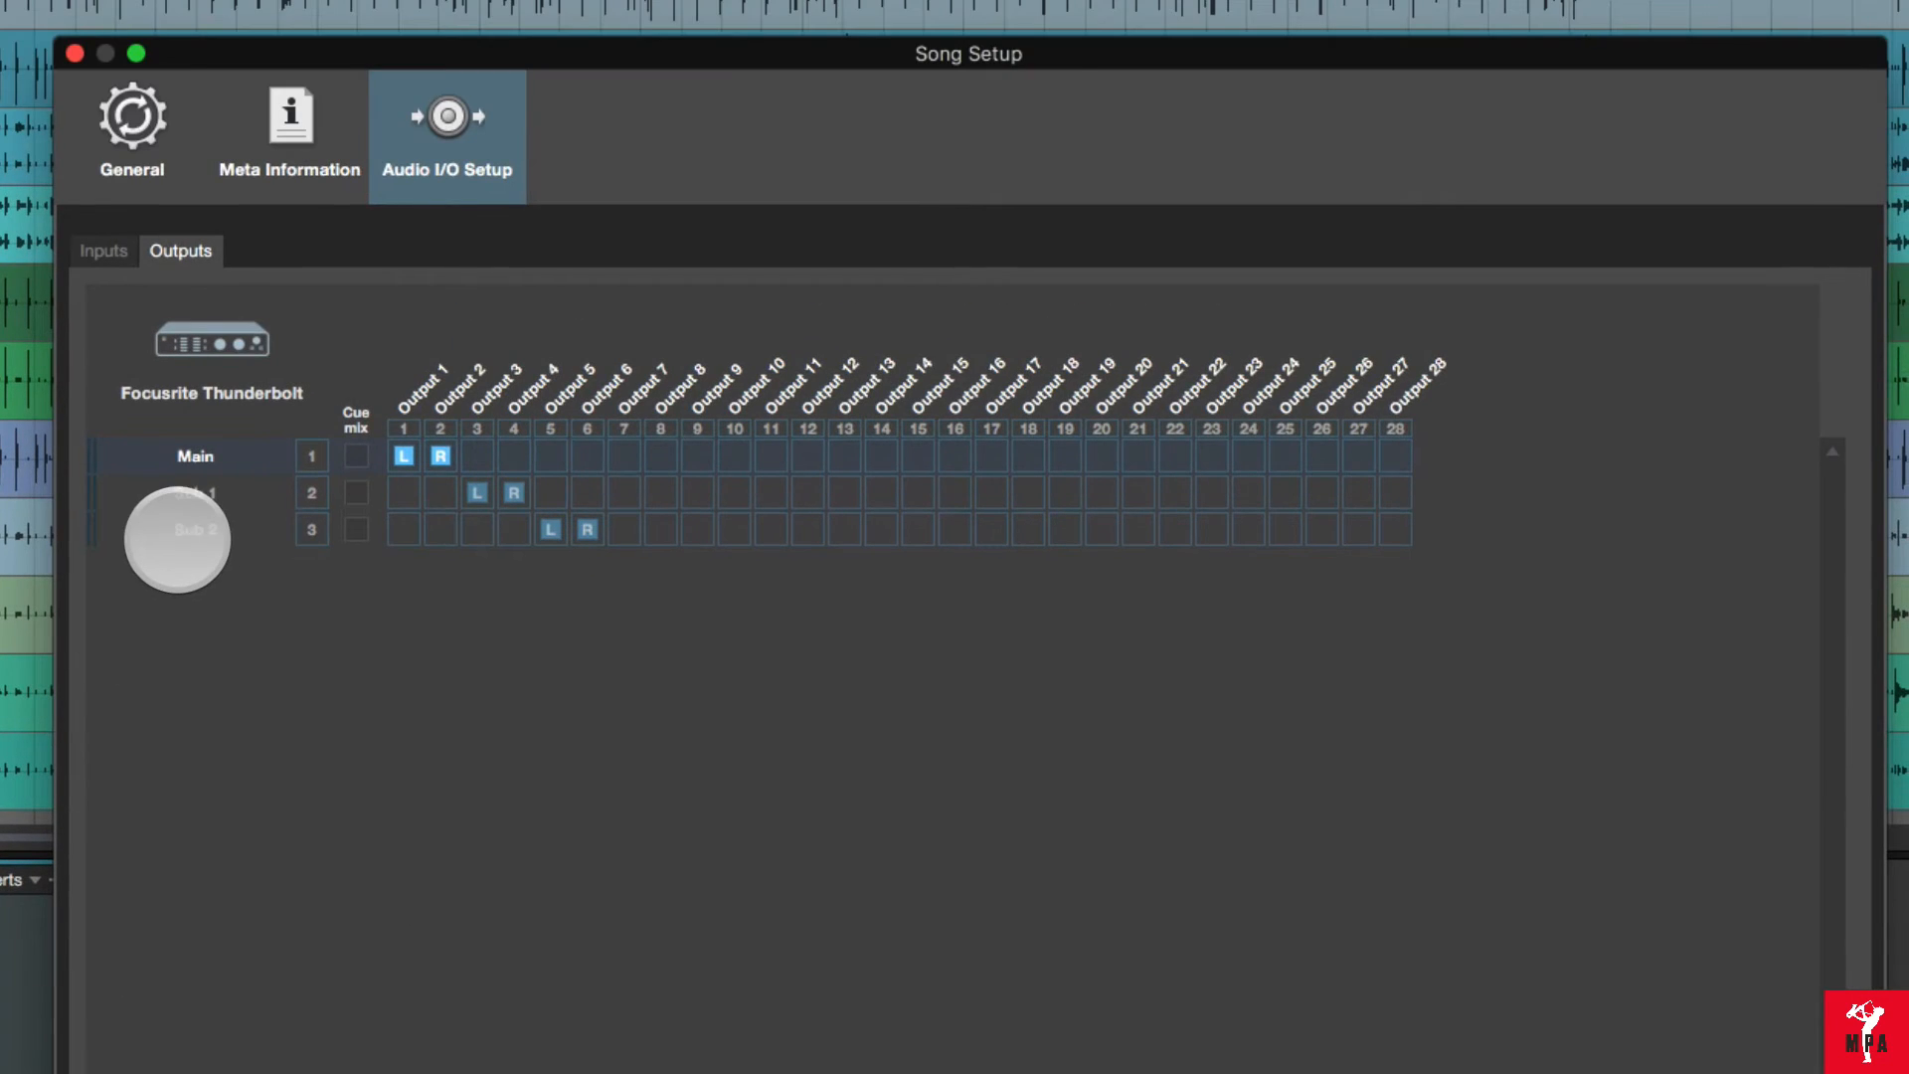
- Rename the two new stereo outputs "HA 1" and "HA 2"
{"action": "double_click", "coordinate": [180, 497]}
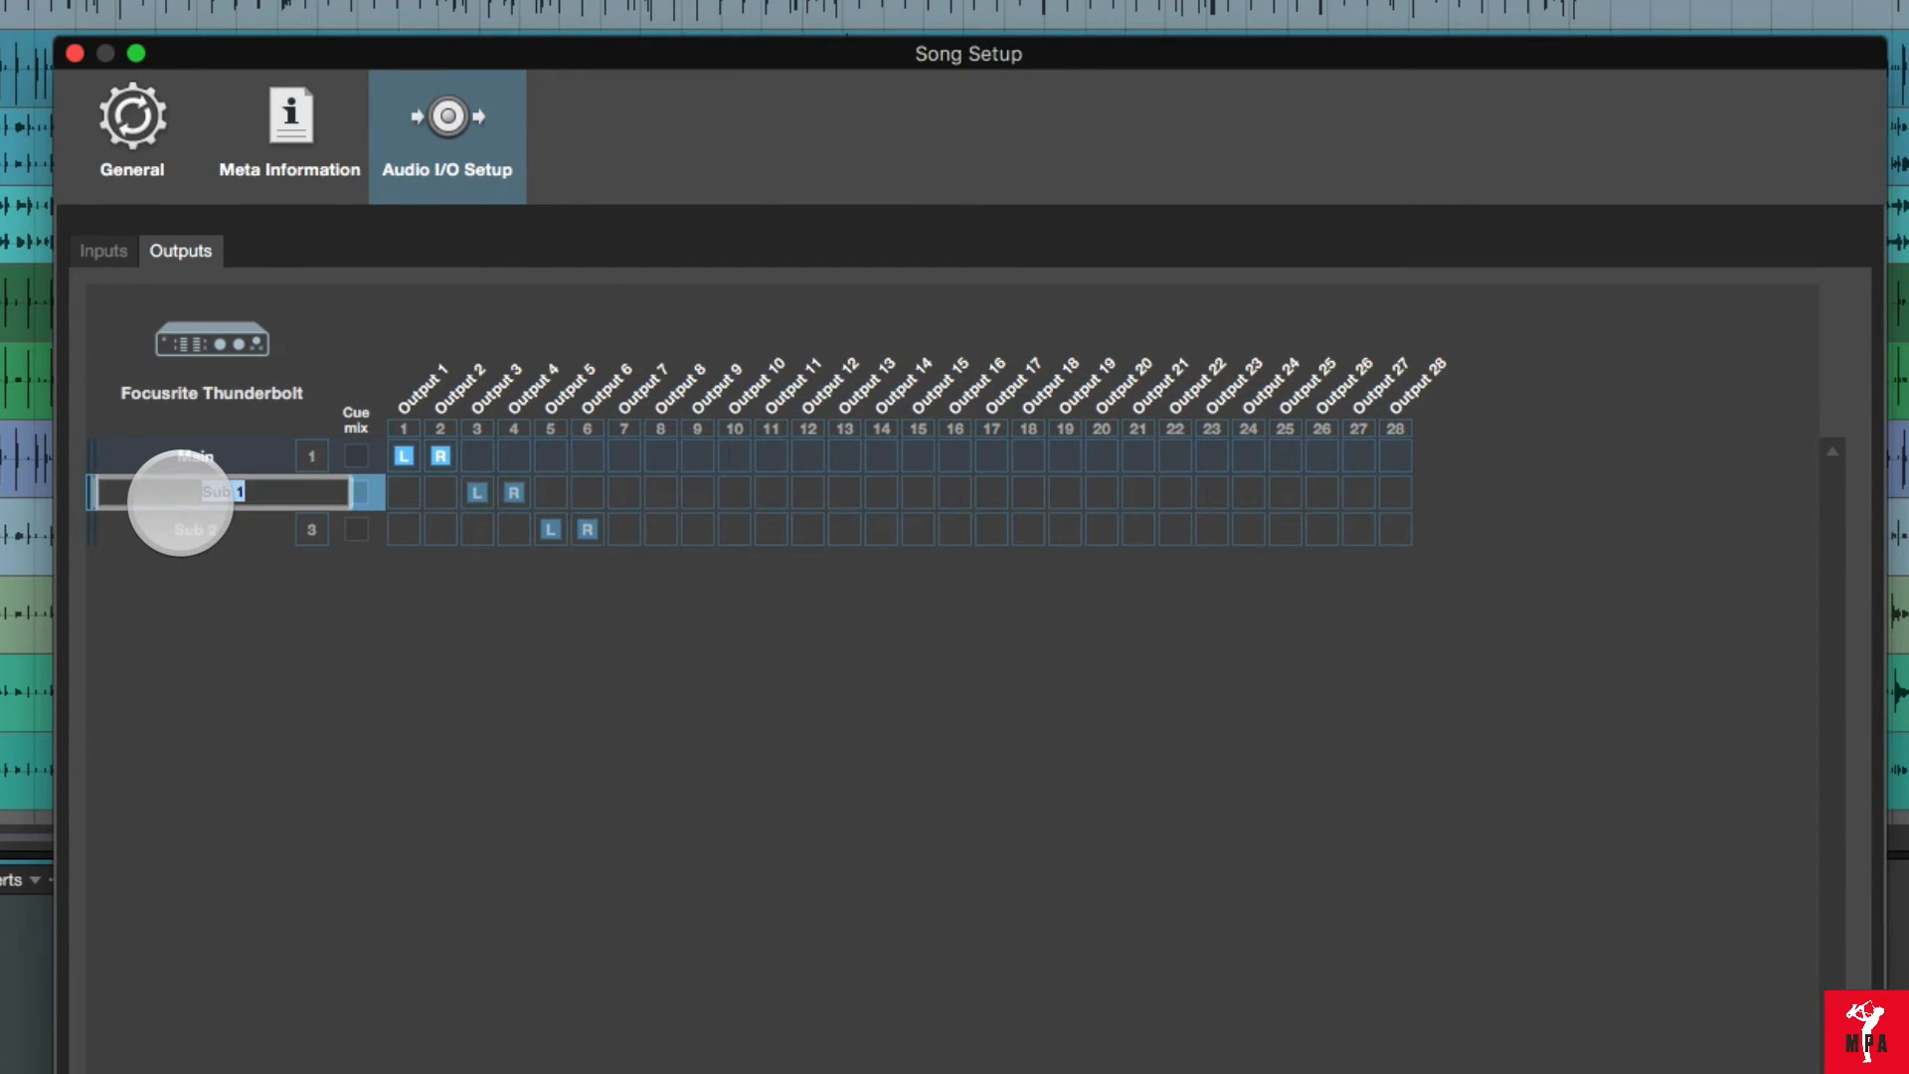
{"action": "type", "text": "HA"}
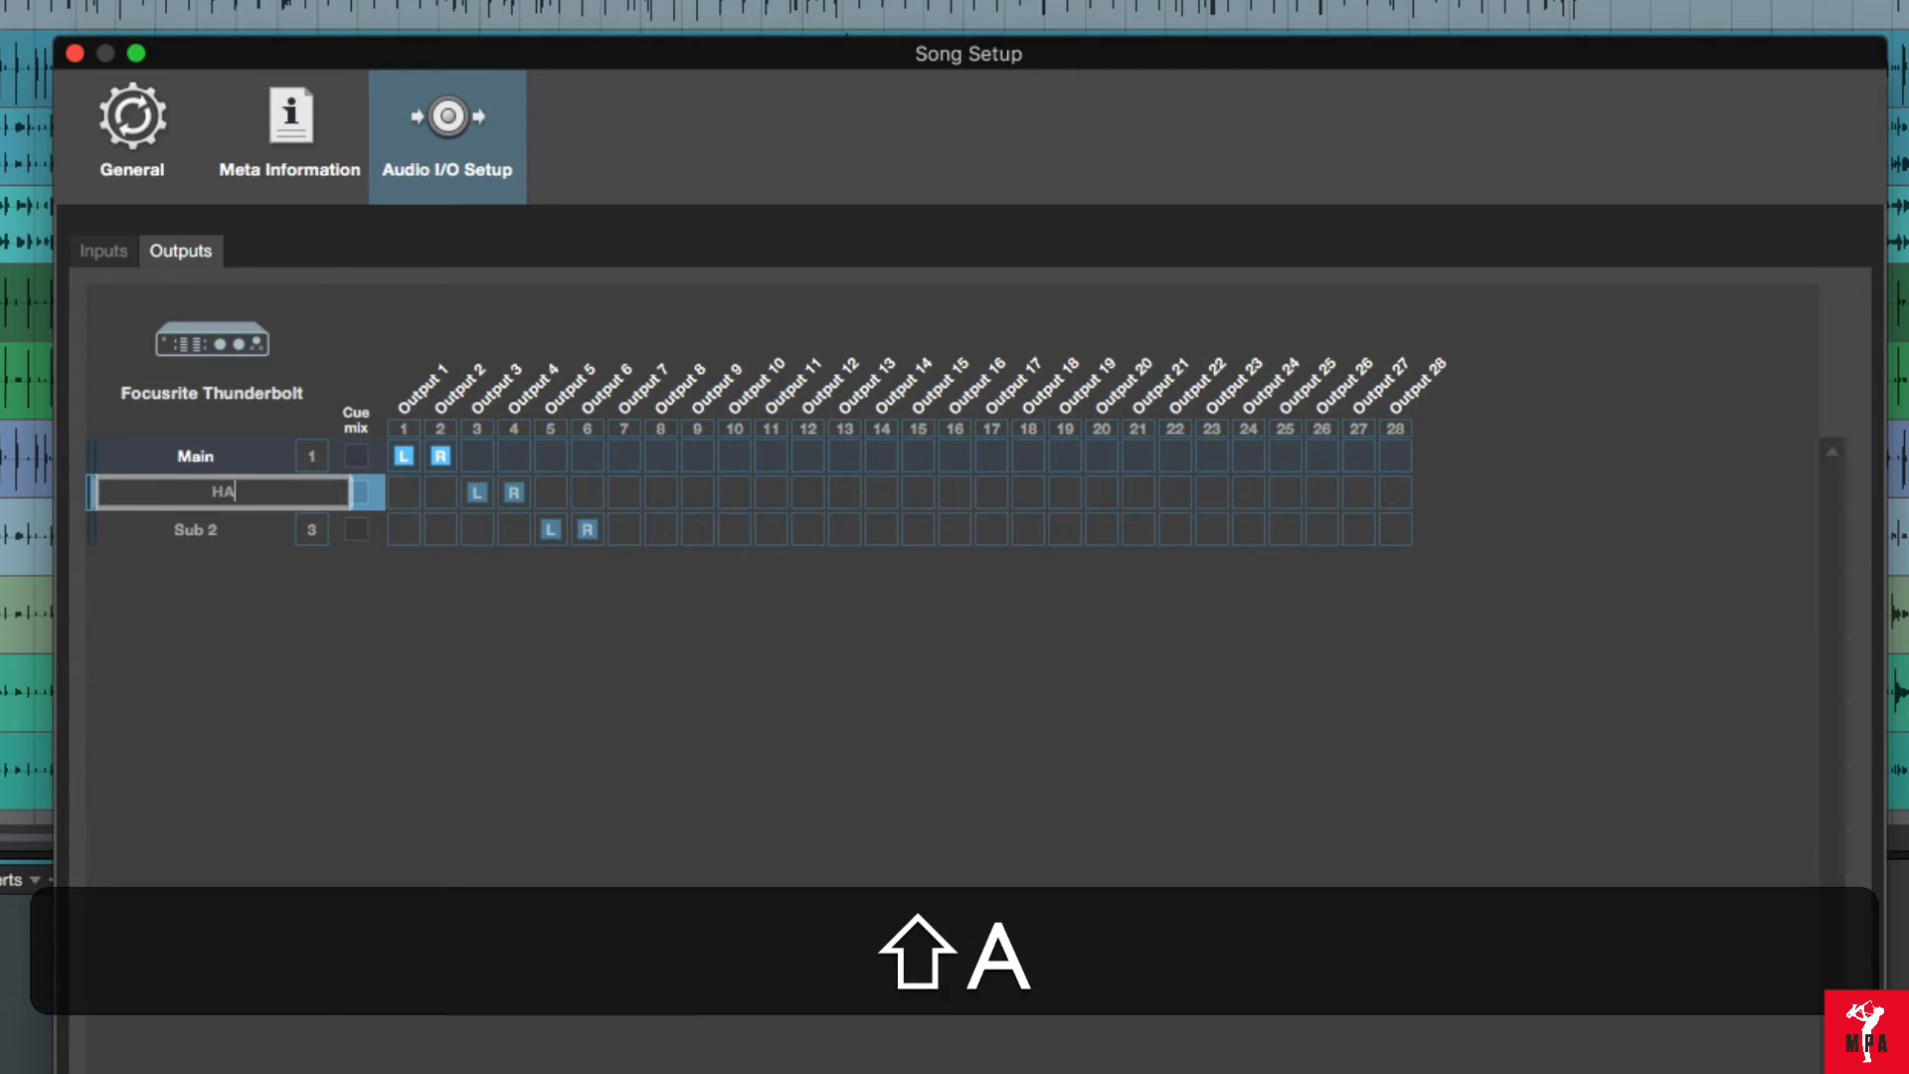
{"action": "type", "text": " 1"}
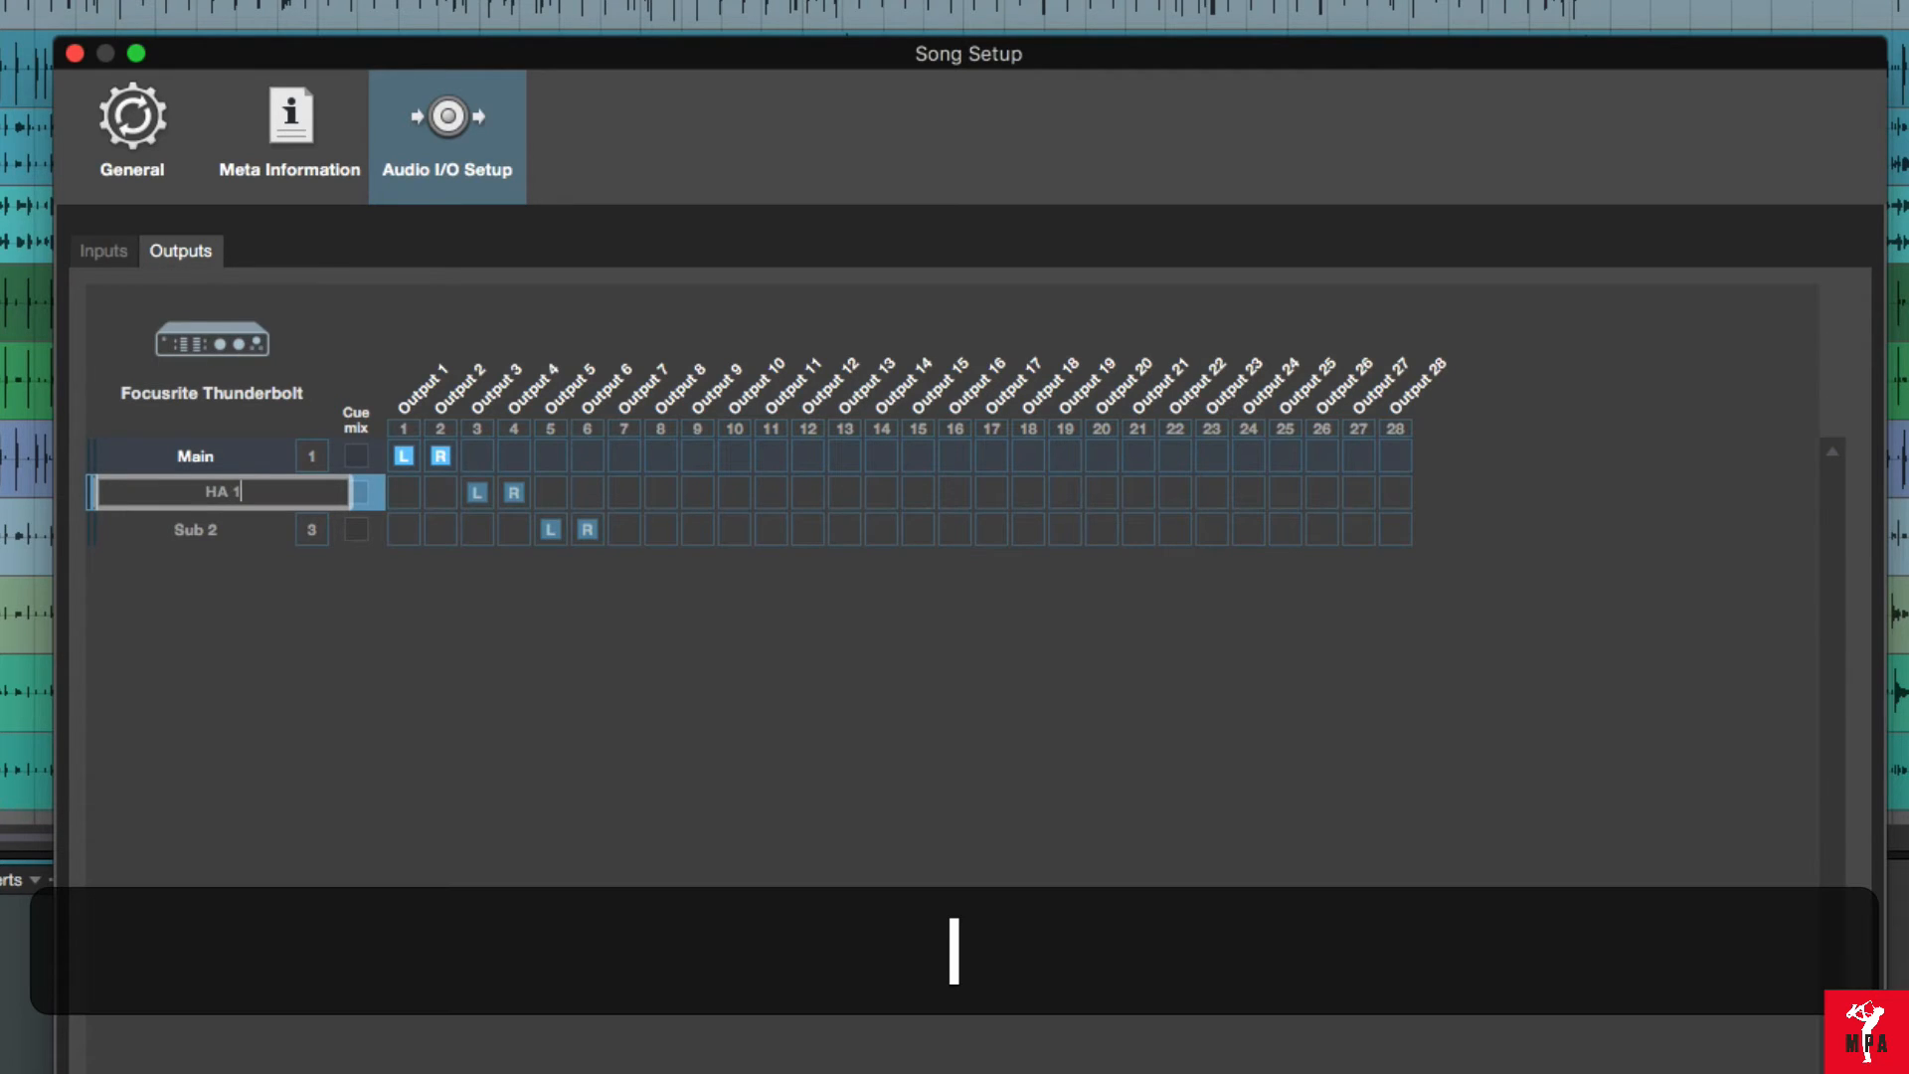
{"action": "key", "text": "Tab"}
{"action": "type", "text": "HA"}
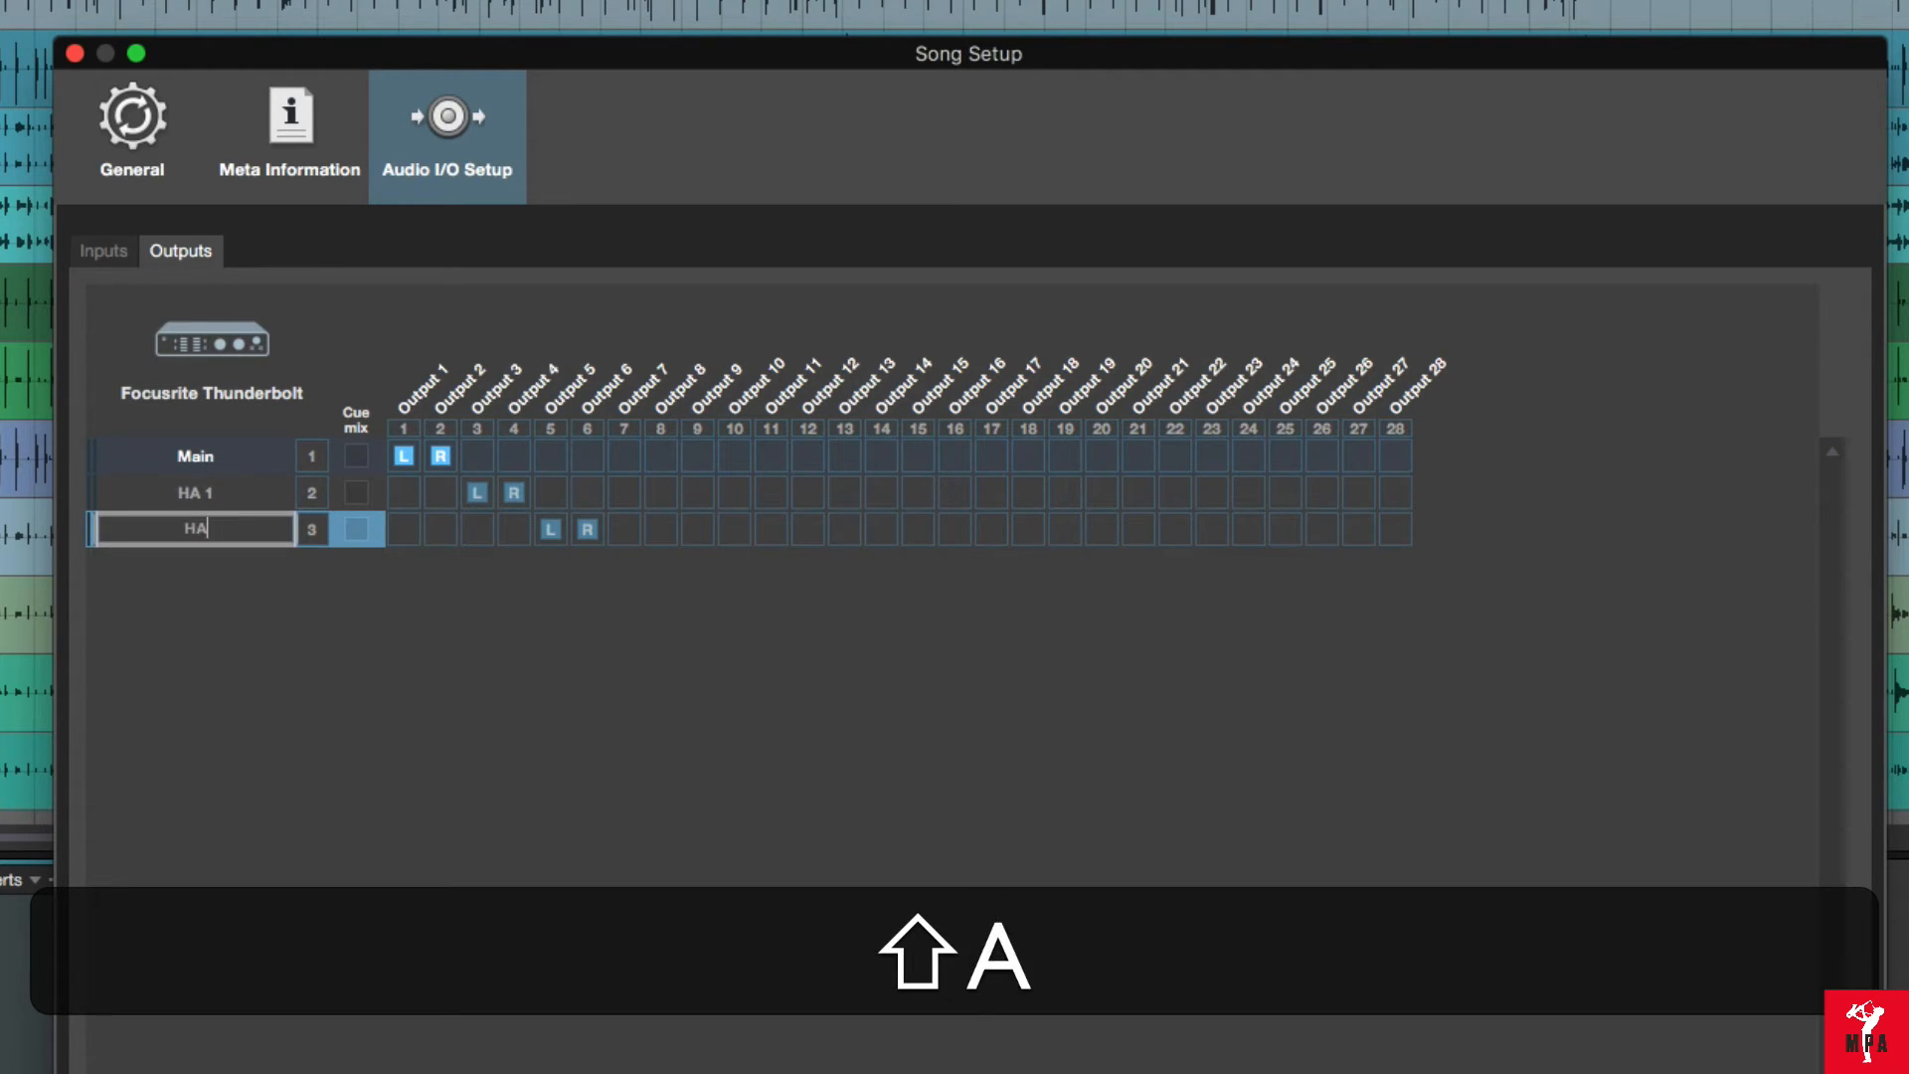
{"action": "type", "text": " 2"}
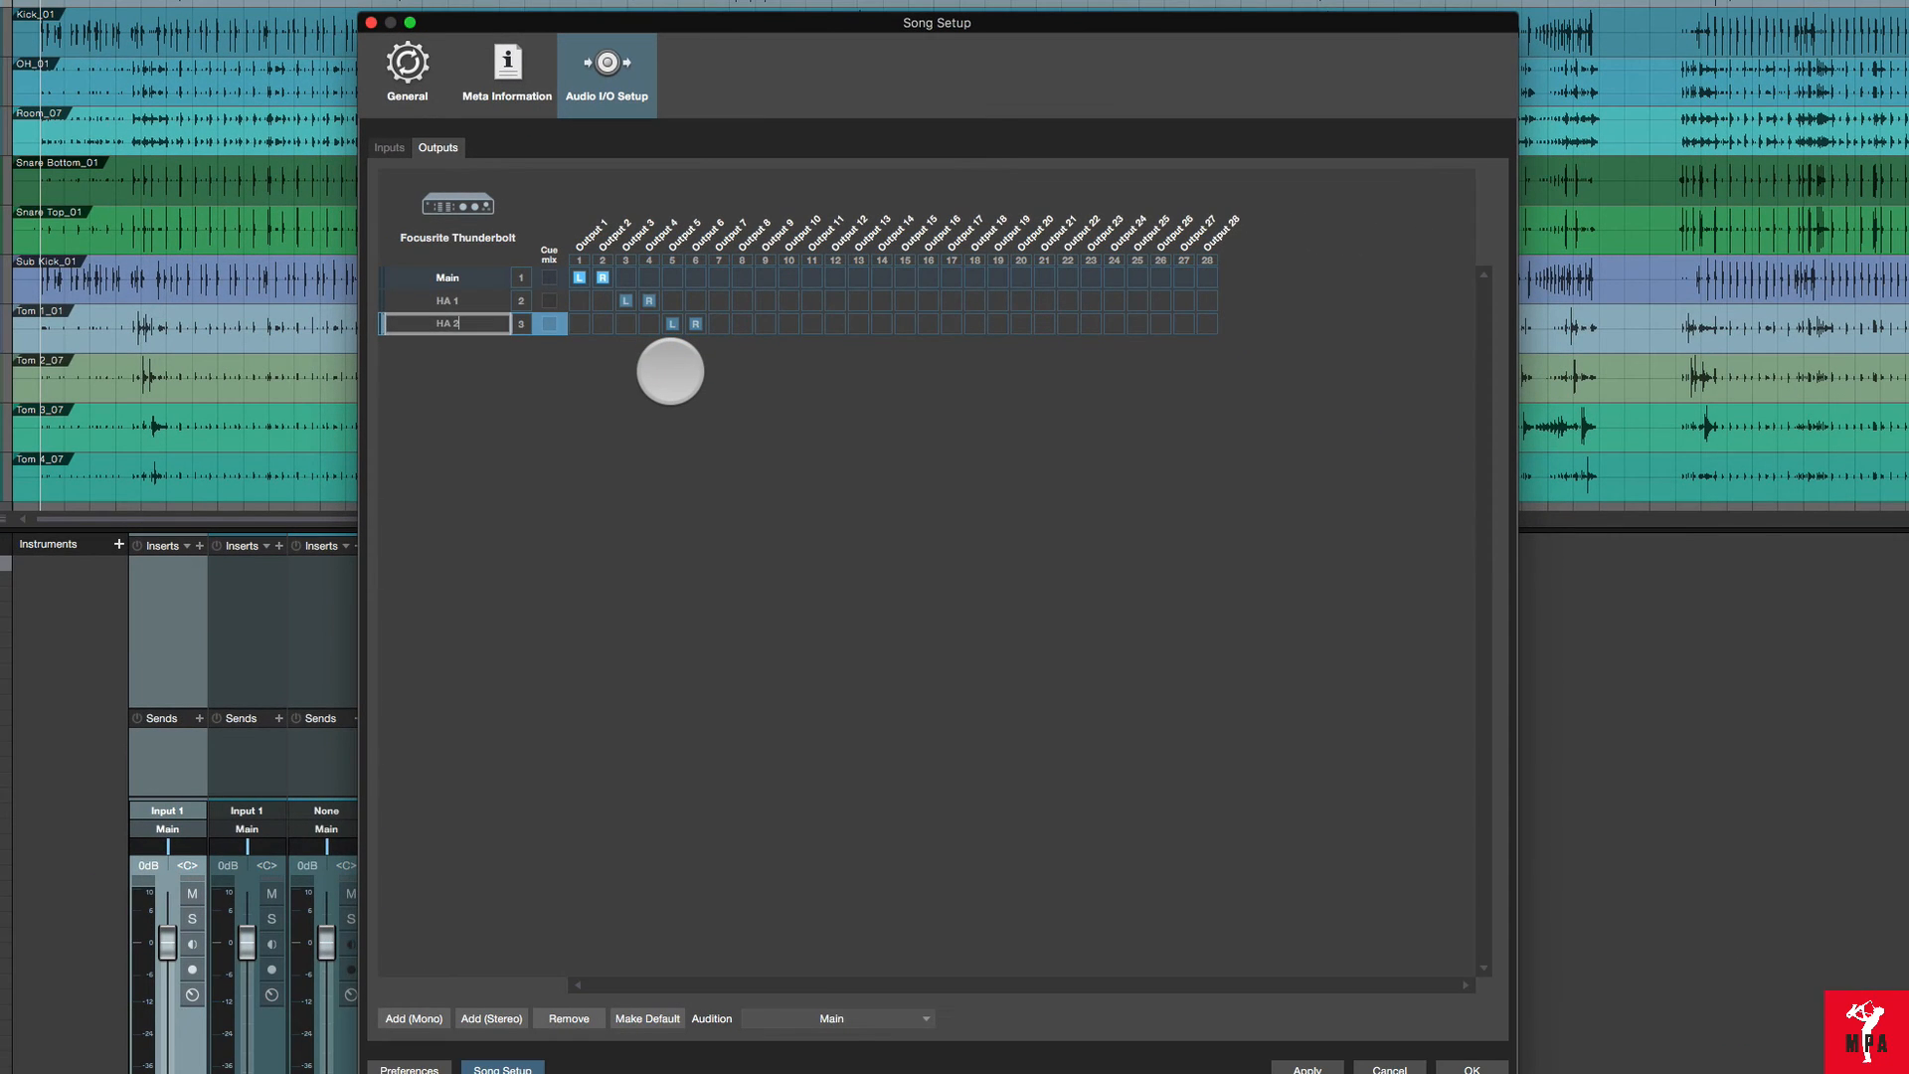
- Check the playback pairs in Focusrite Control again, and assign HA 1 to outputs 7-8 and HA 2 to outputs 9-10
{"action": "left_click", "coordinate": [547, 604]}
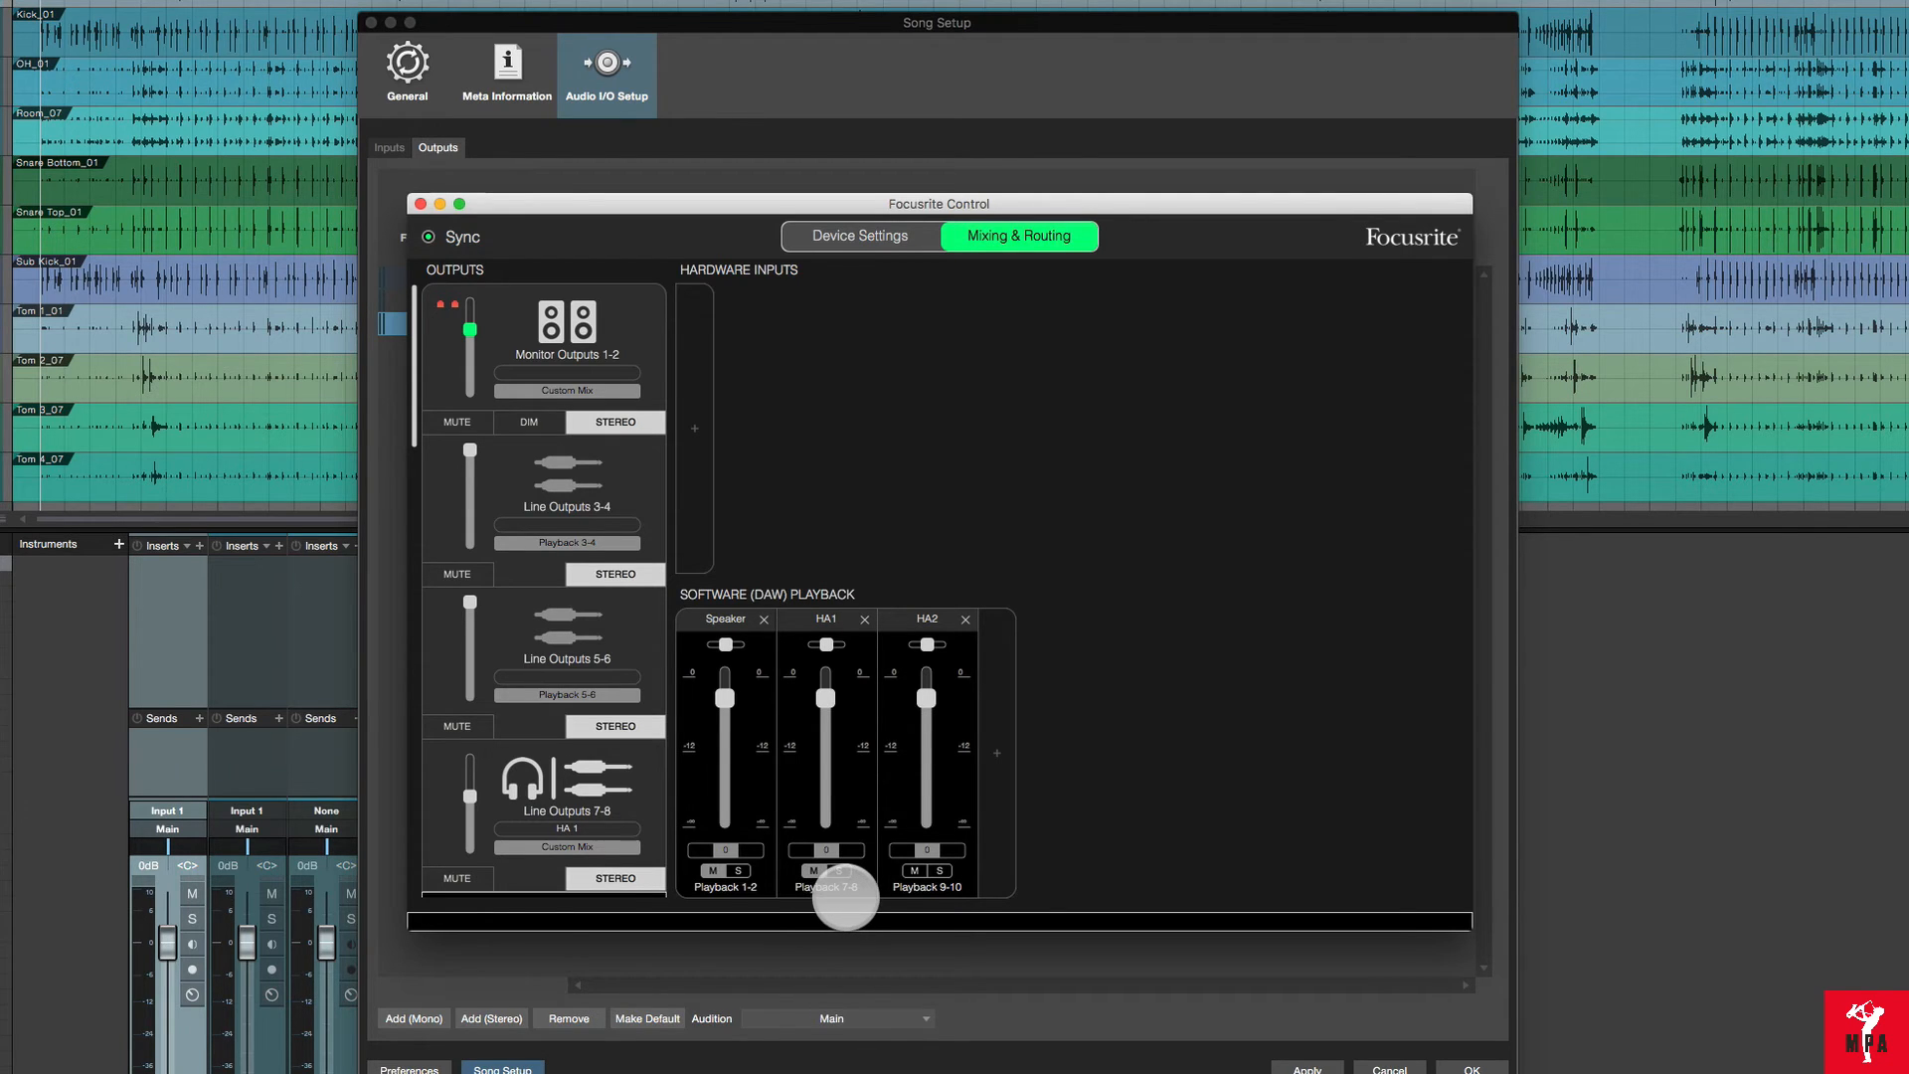
{"action": "key", "text": "super+Tab"}
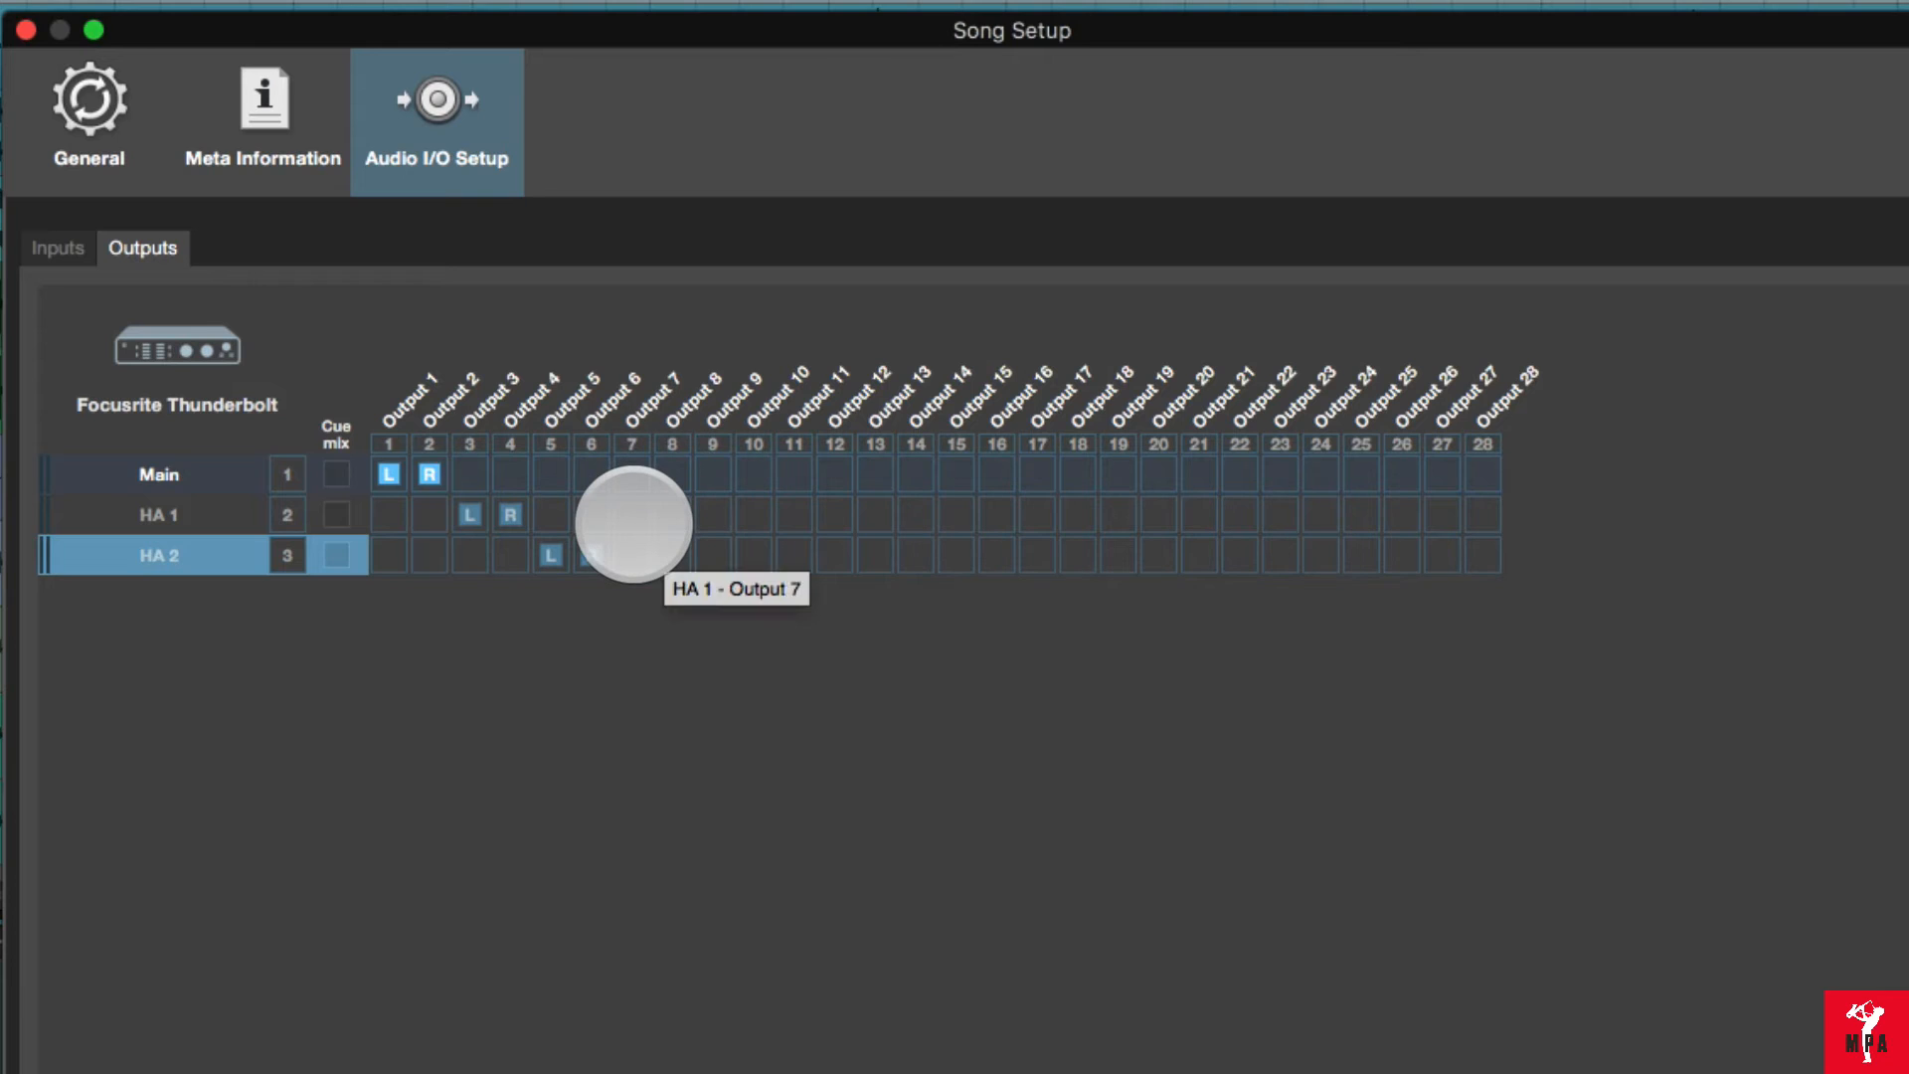
{"action": "left_click", "coordinate": [633, 514]}
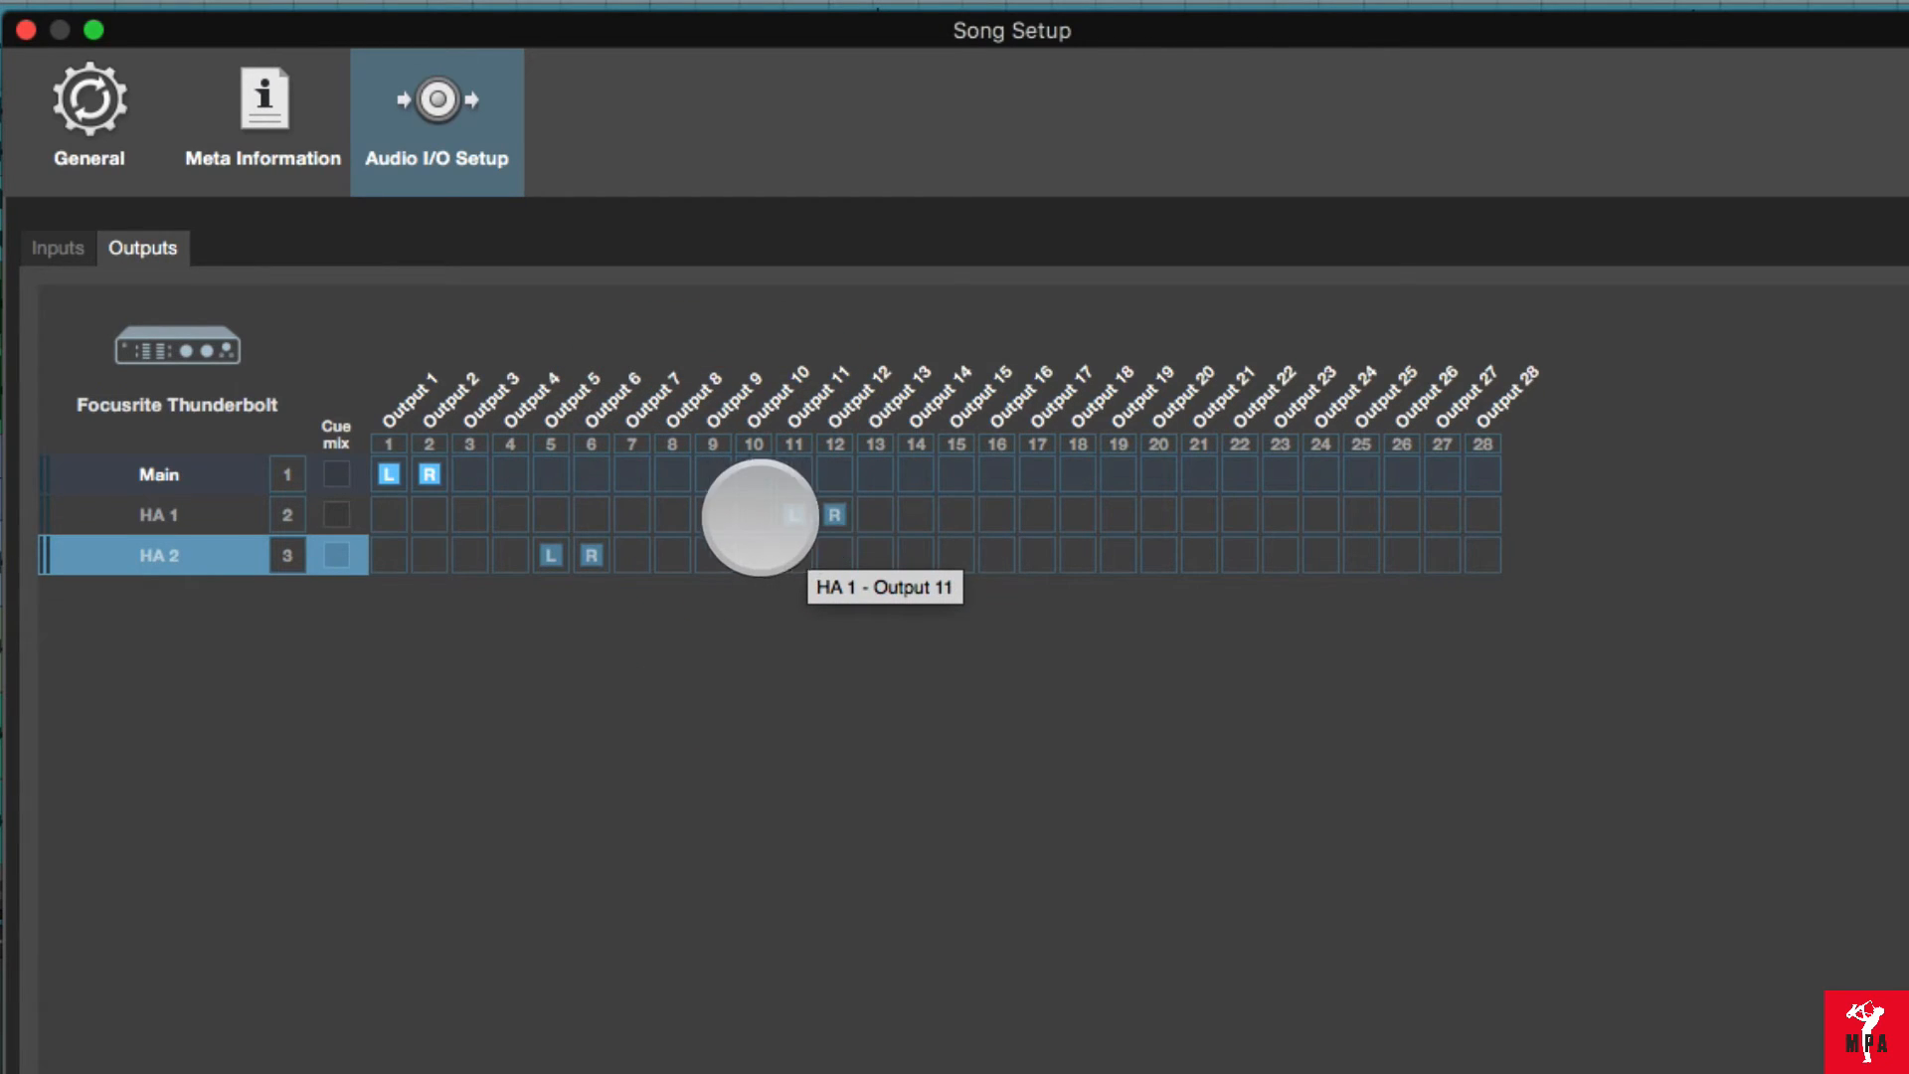
{"action": "left_click", "coordinate": [629, 516]}
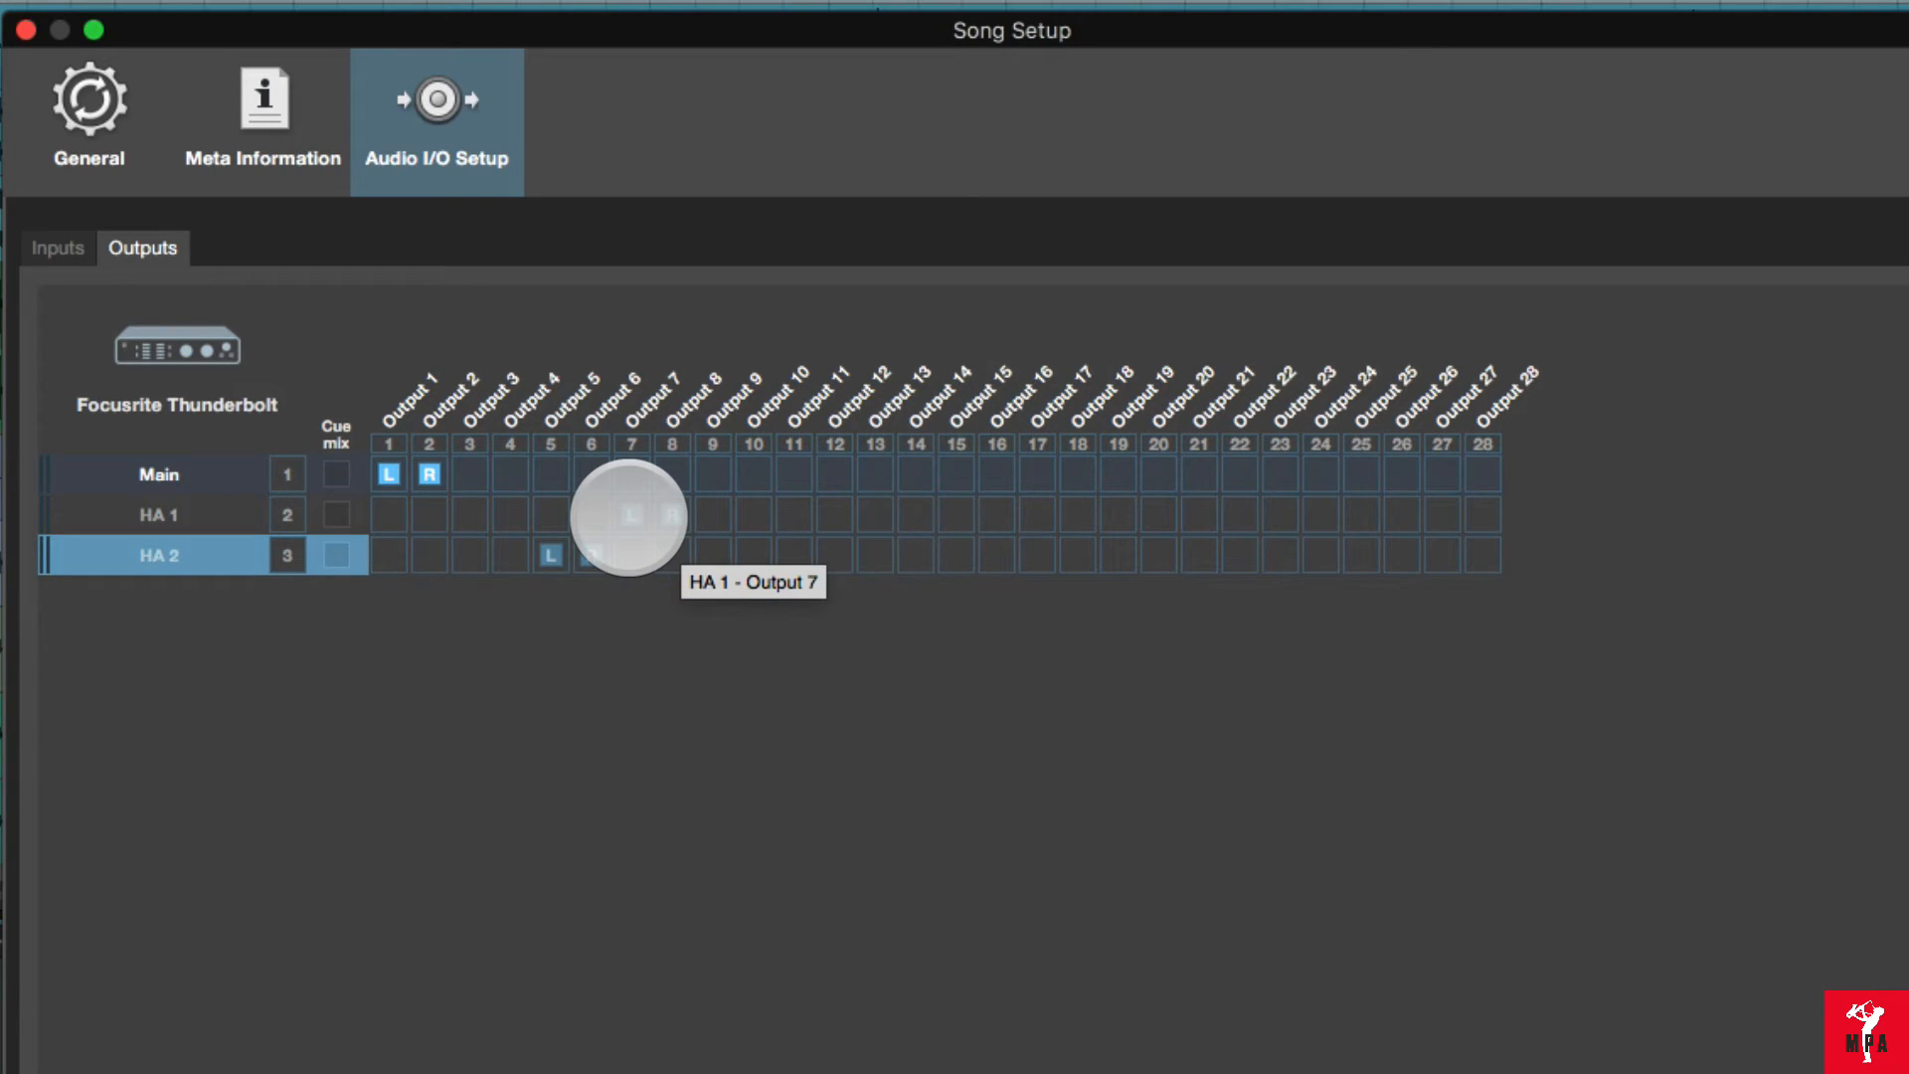
{"action": "left_click", "coordinate": [712, 555]}
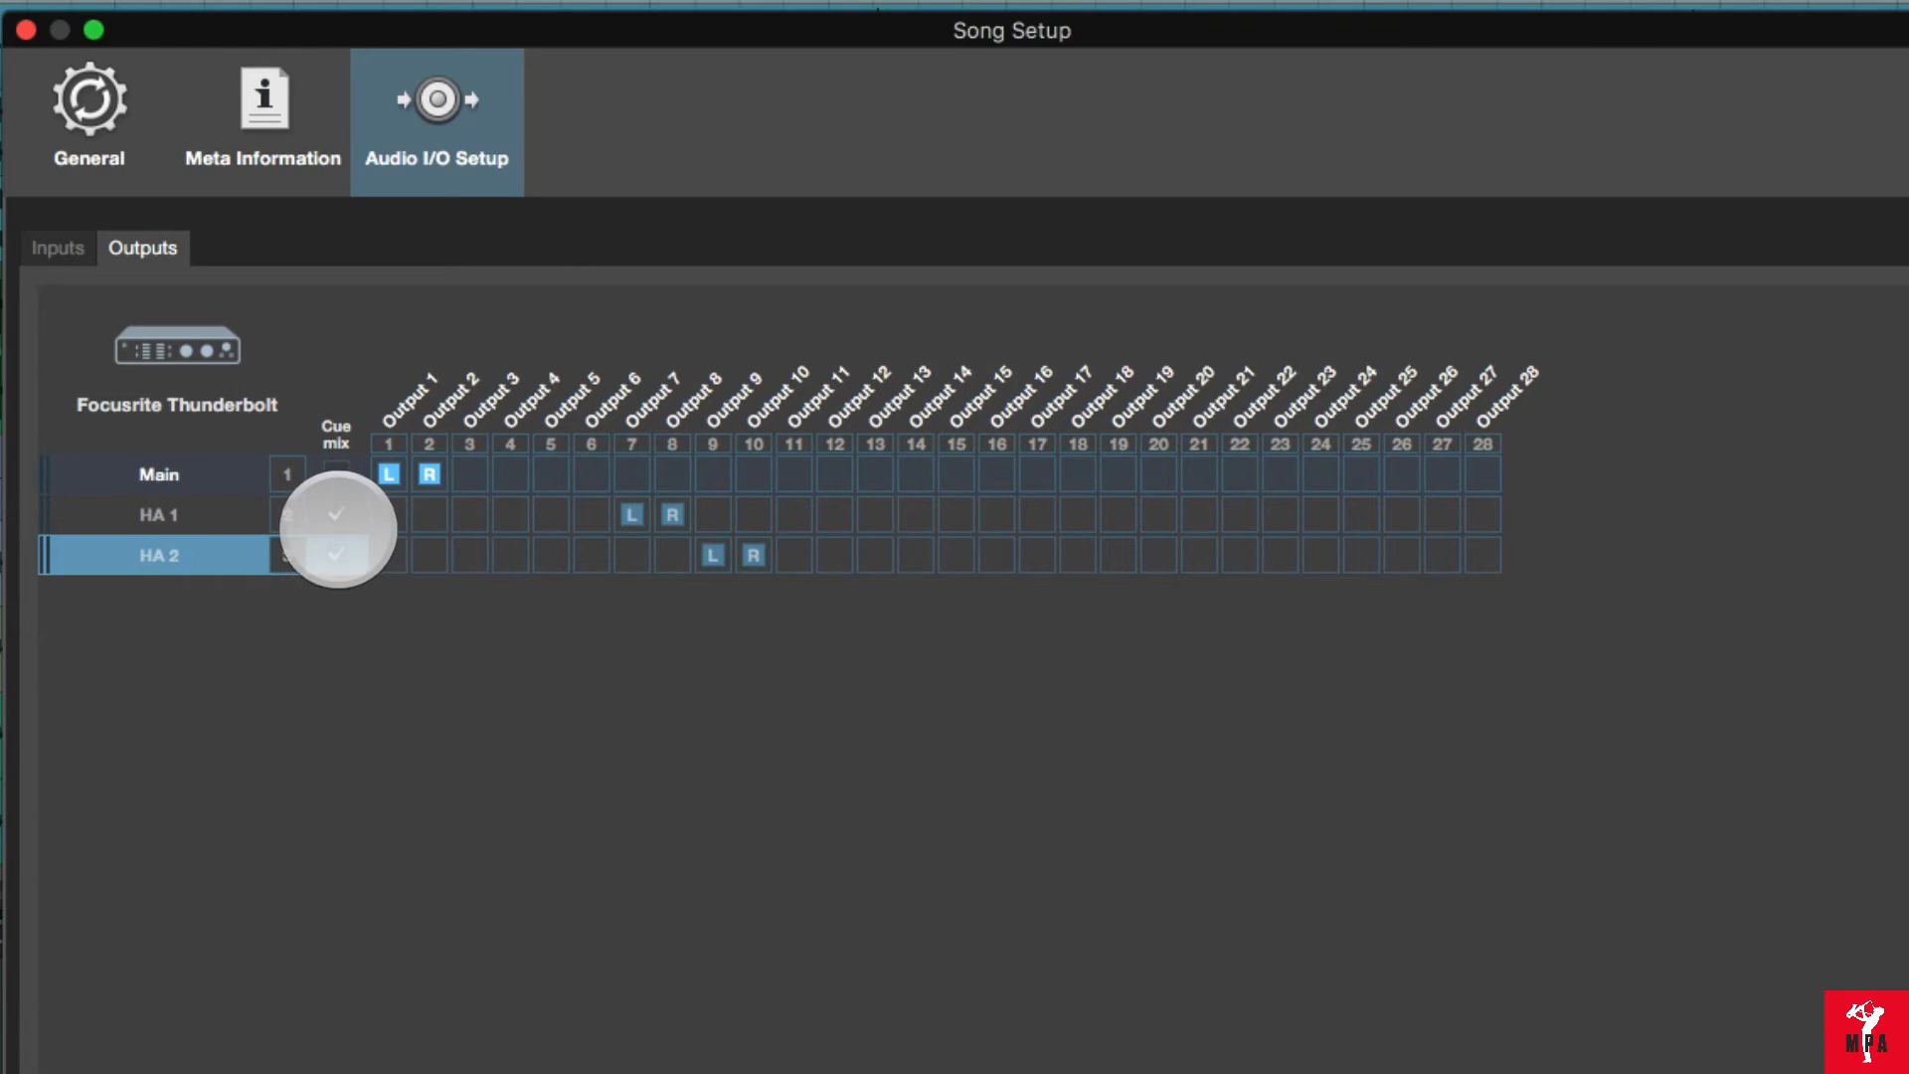
- Turn off the Cue mix option for HA 1 and HA 2, and confirm the song setup
{"action": "left_click", "coordinate": [331, 515]}
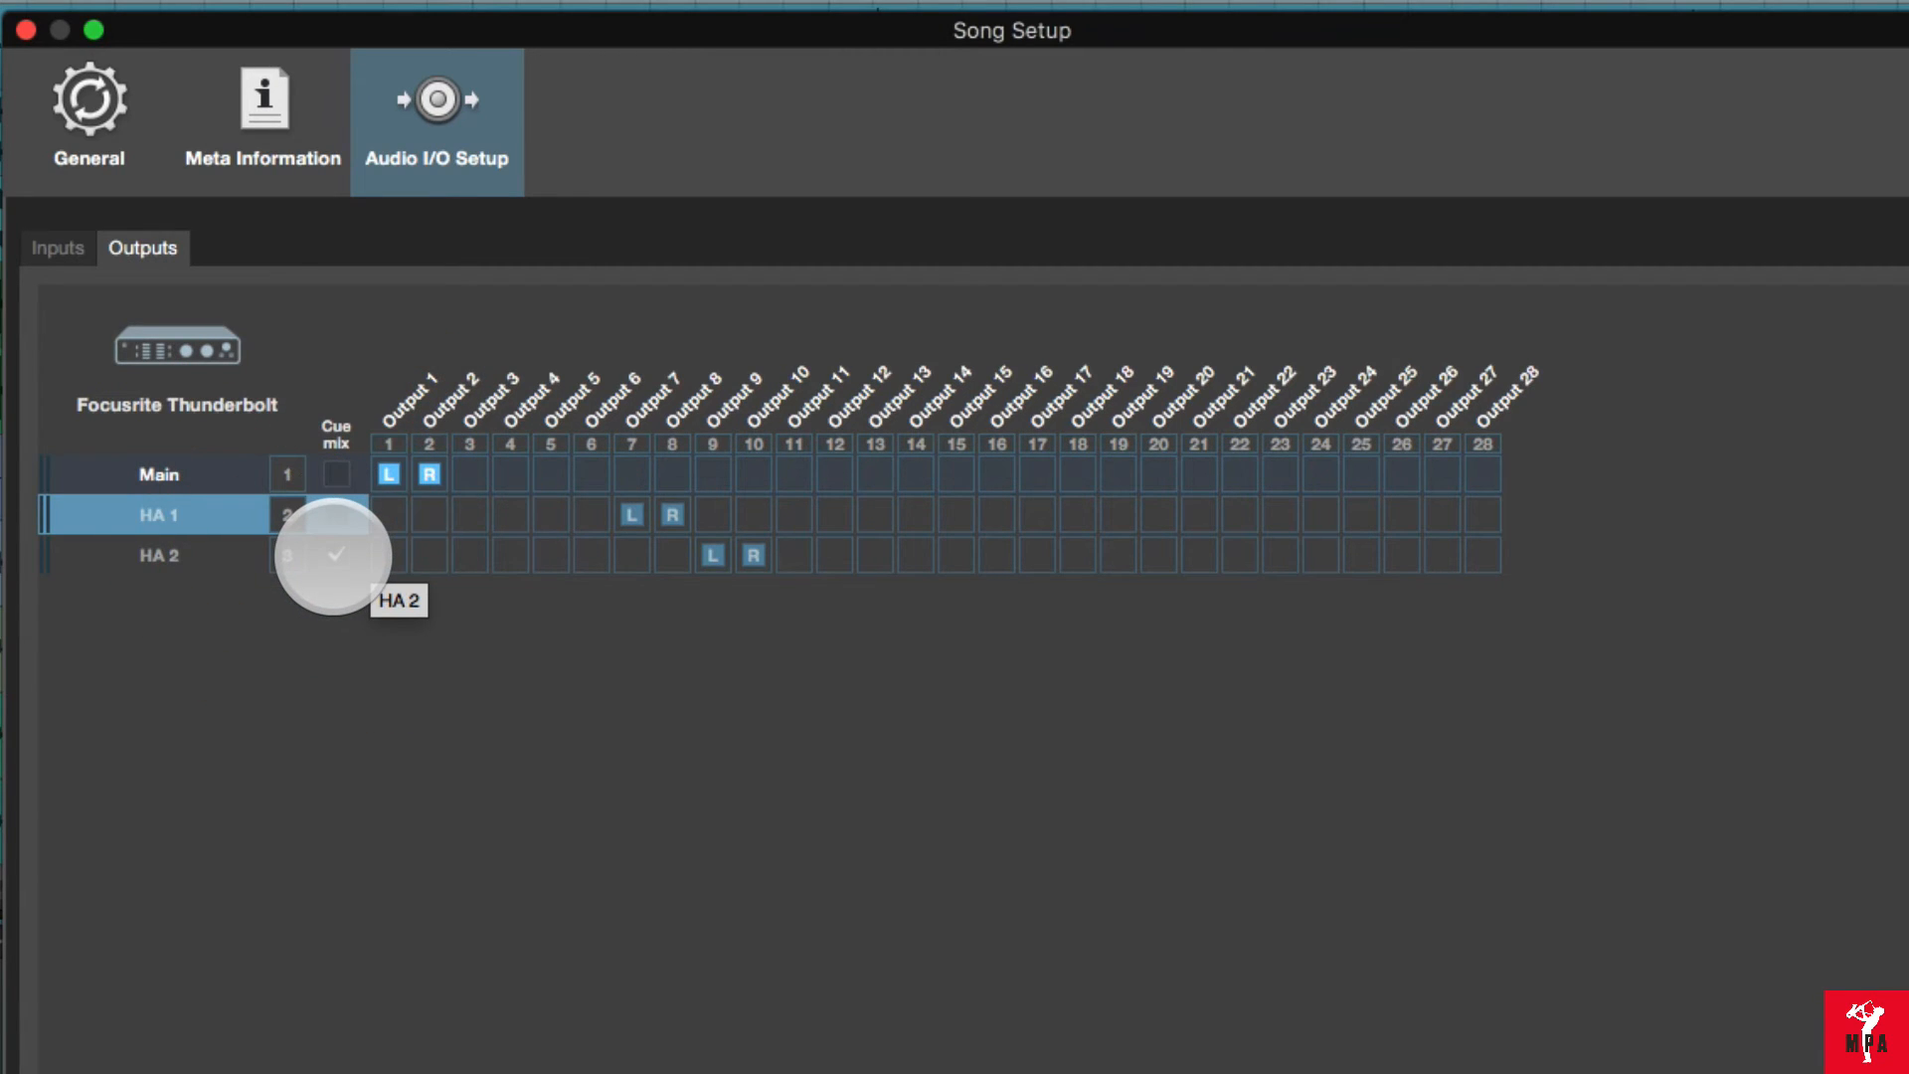
{"action": "left_click", "coordinate": [334, 555]}
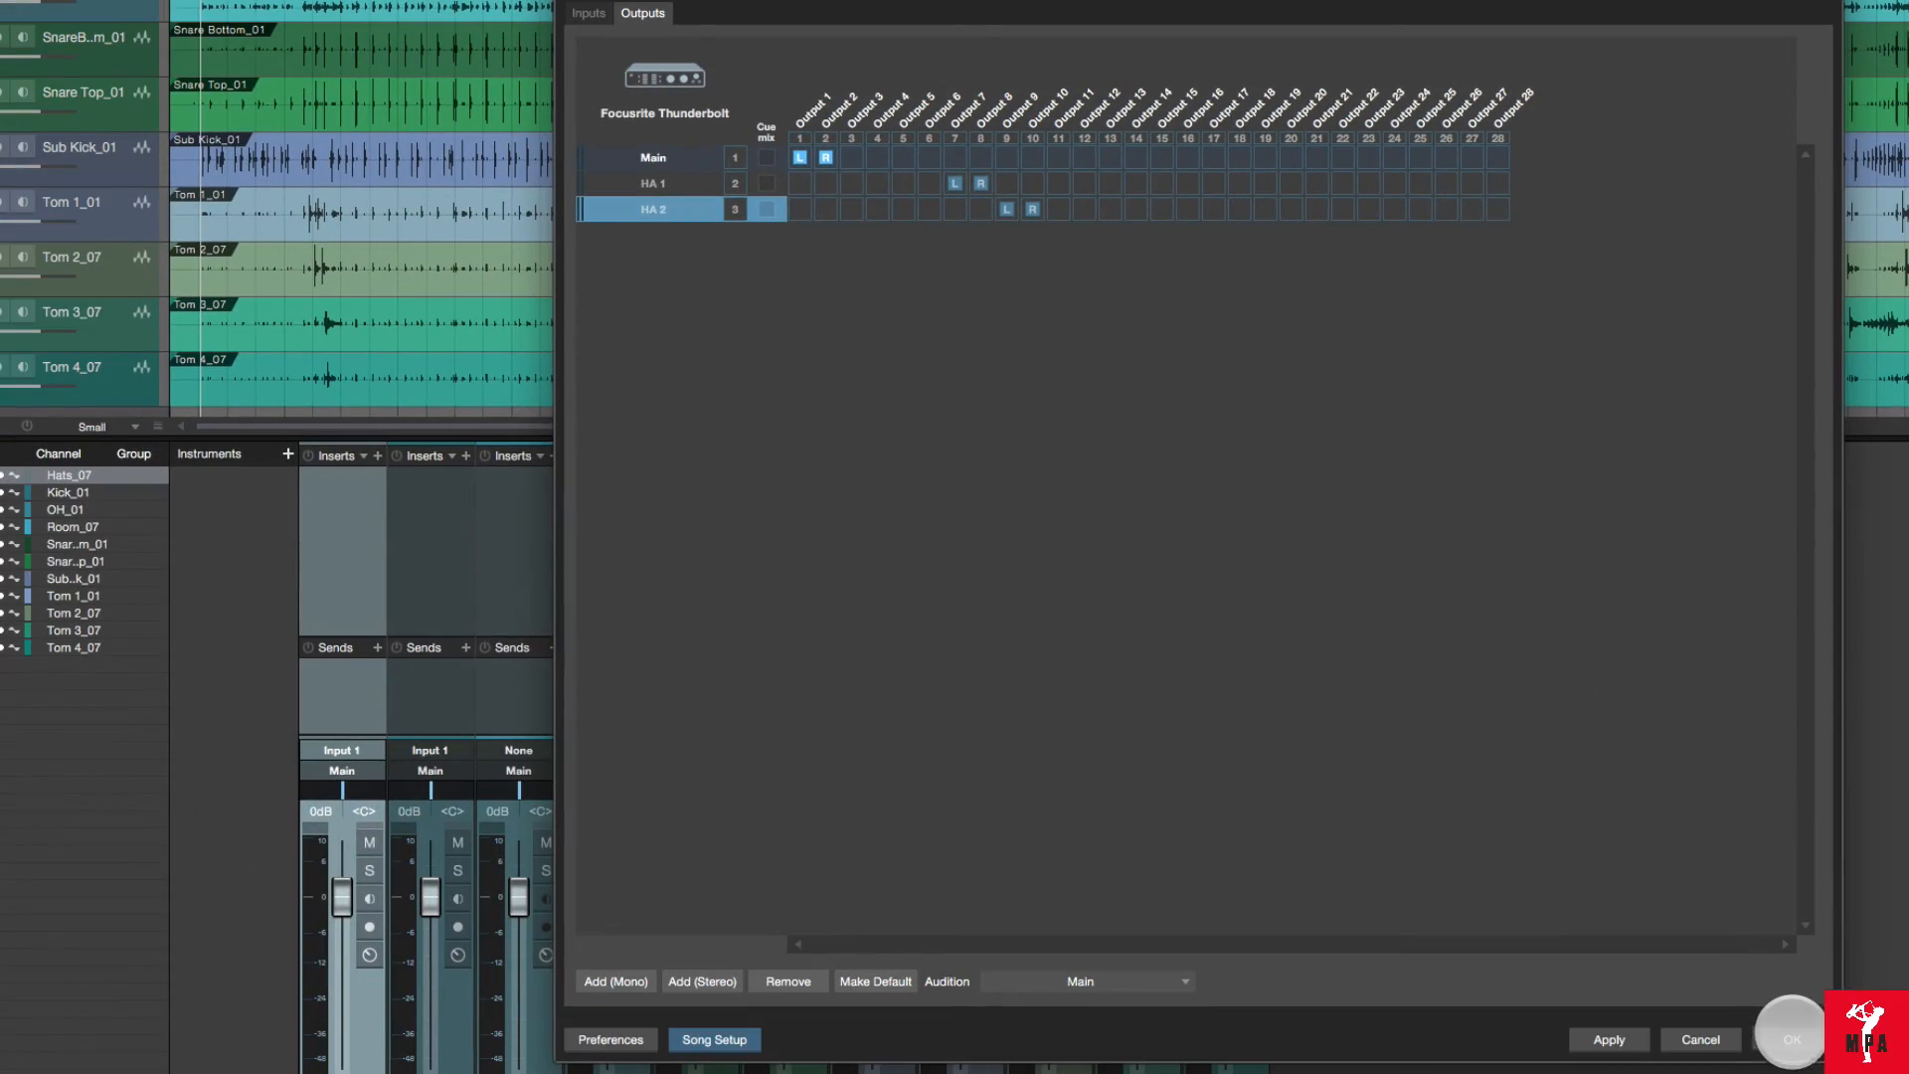
{"action": "left_click", "coordinate": [1793, 1039]}
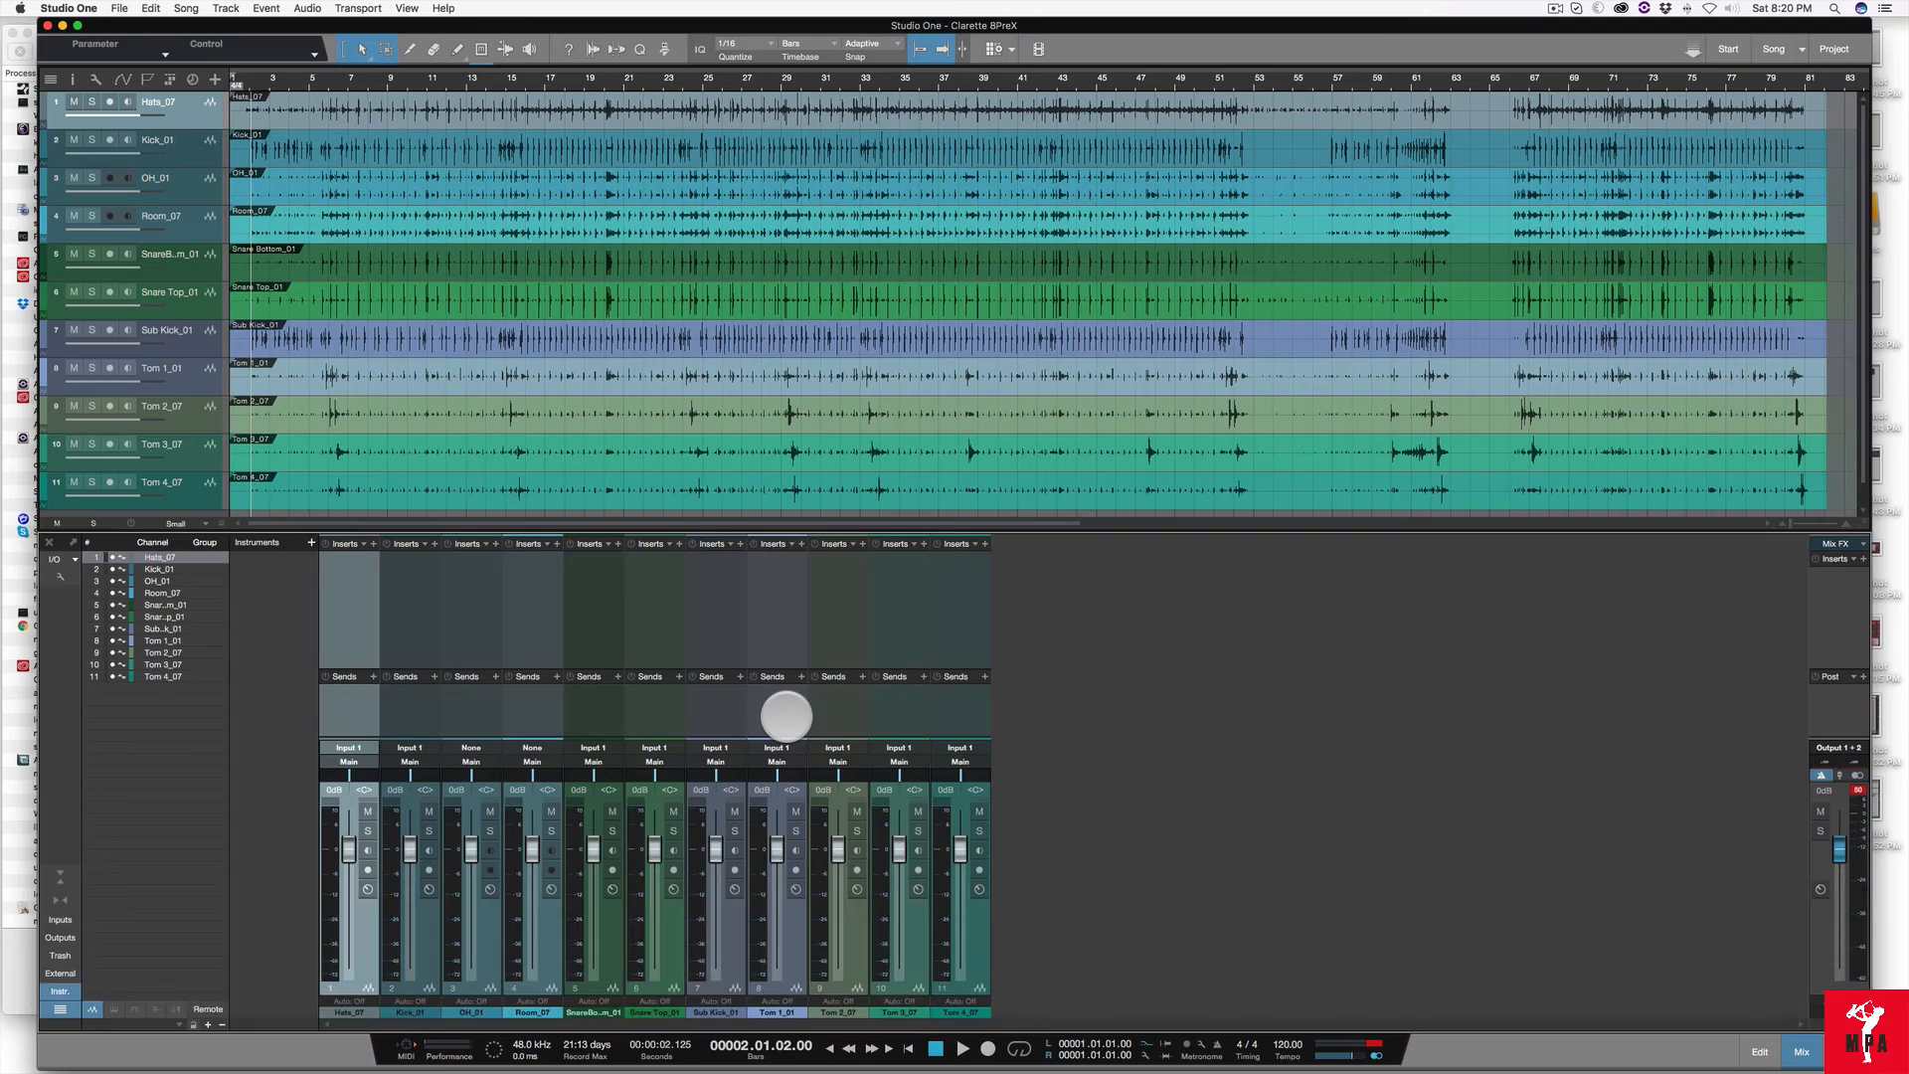
- Turn on the Cue mix option for the HA 1 and HA 2 outputs in the song setup and confirm it
{"action": "key", "text": "super+comma"}
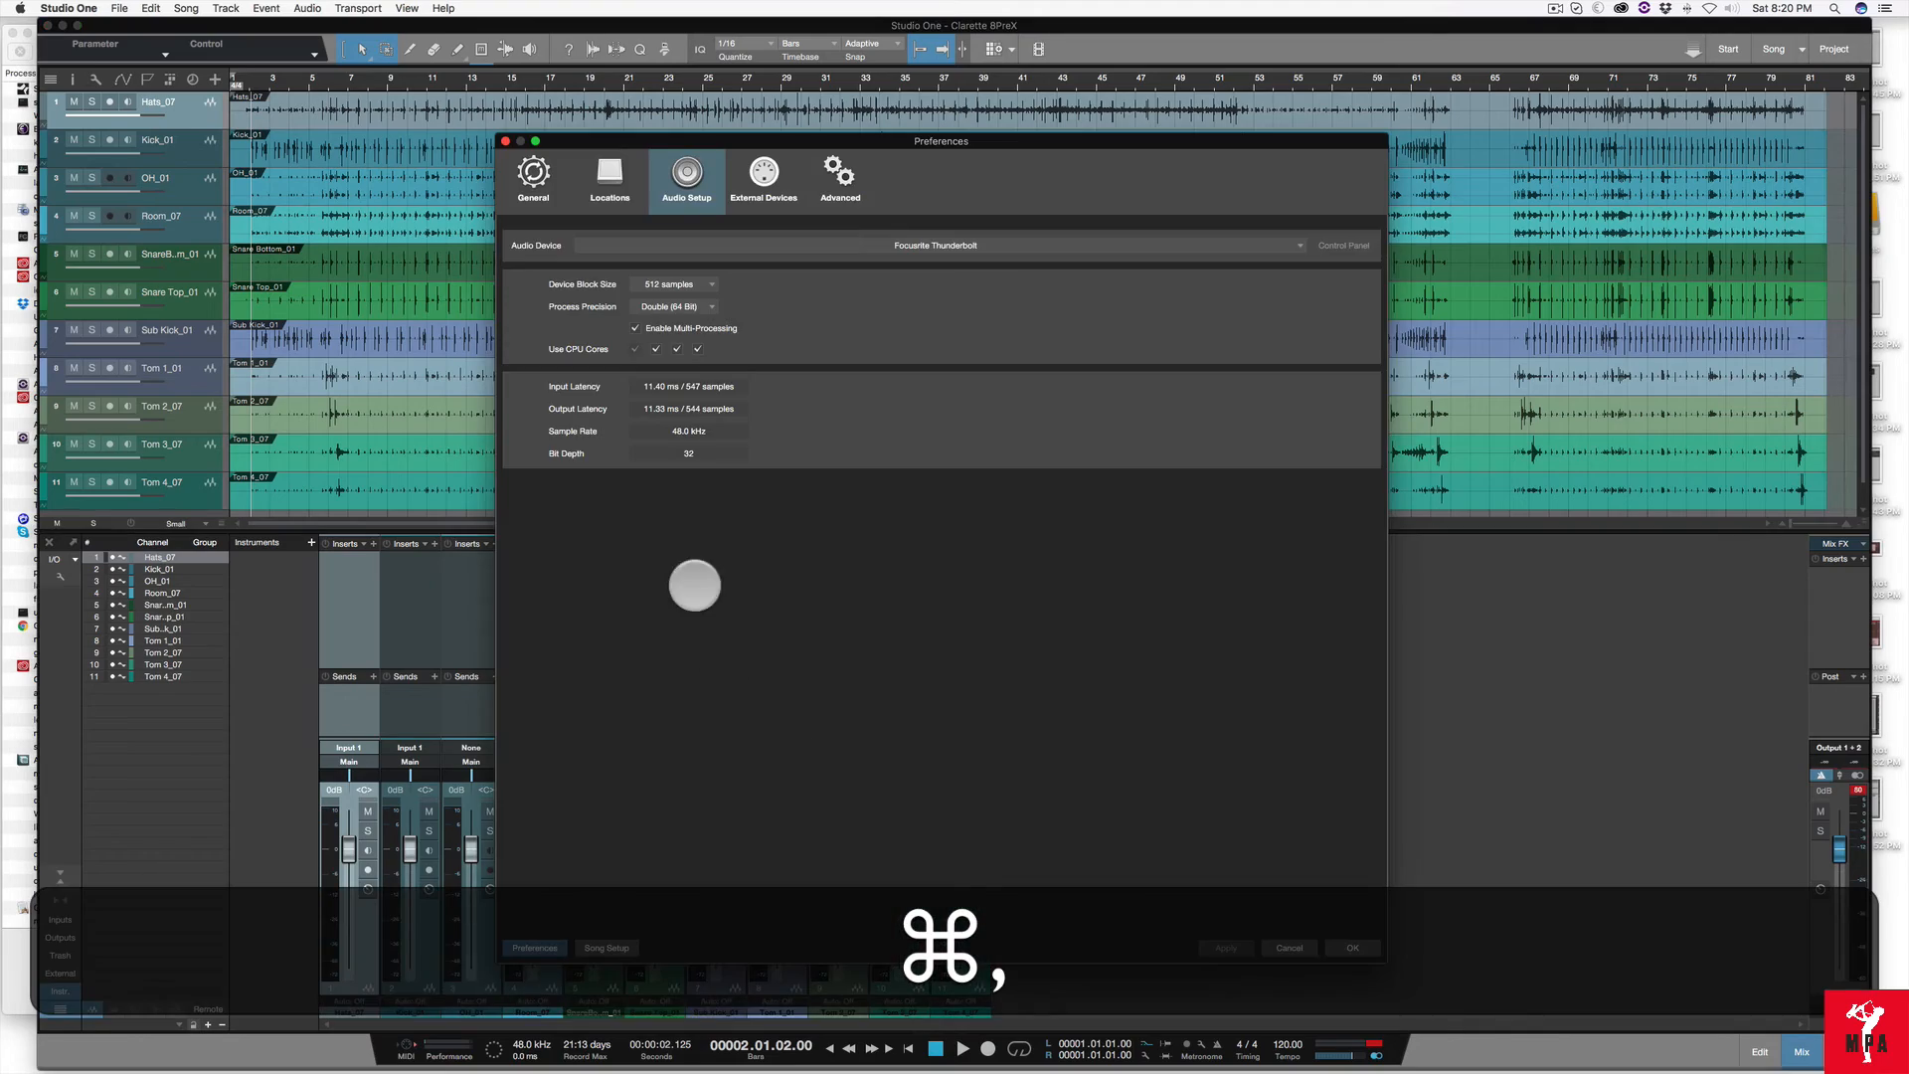
{"action": "left_click", "coordinate": [610, 948]}
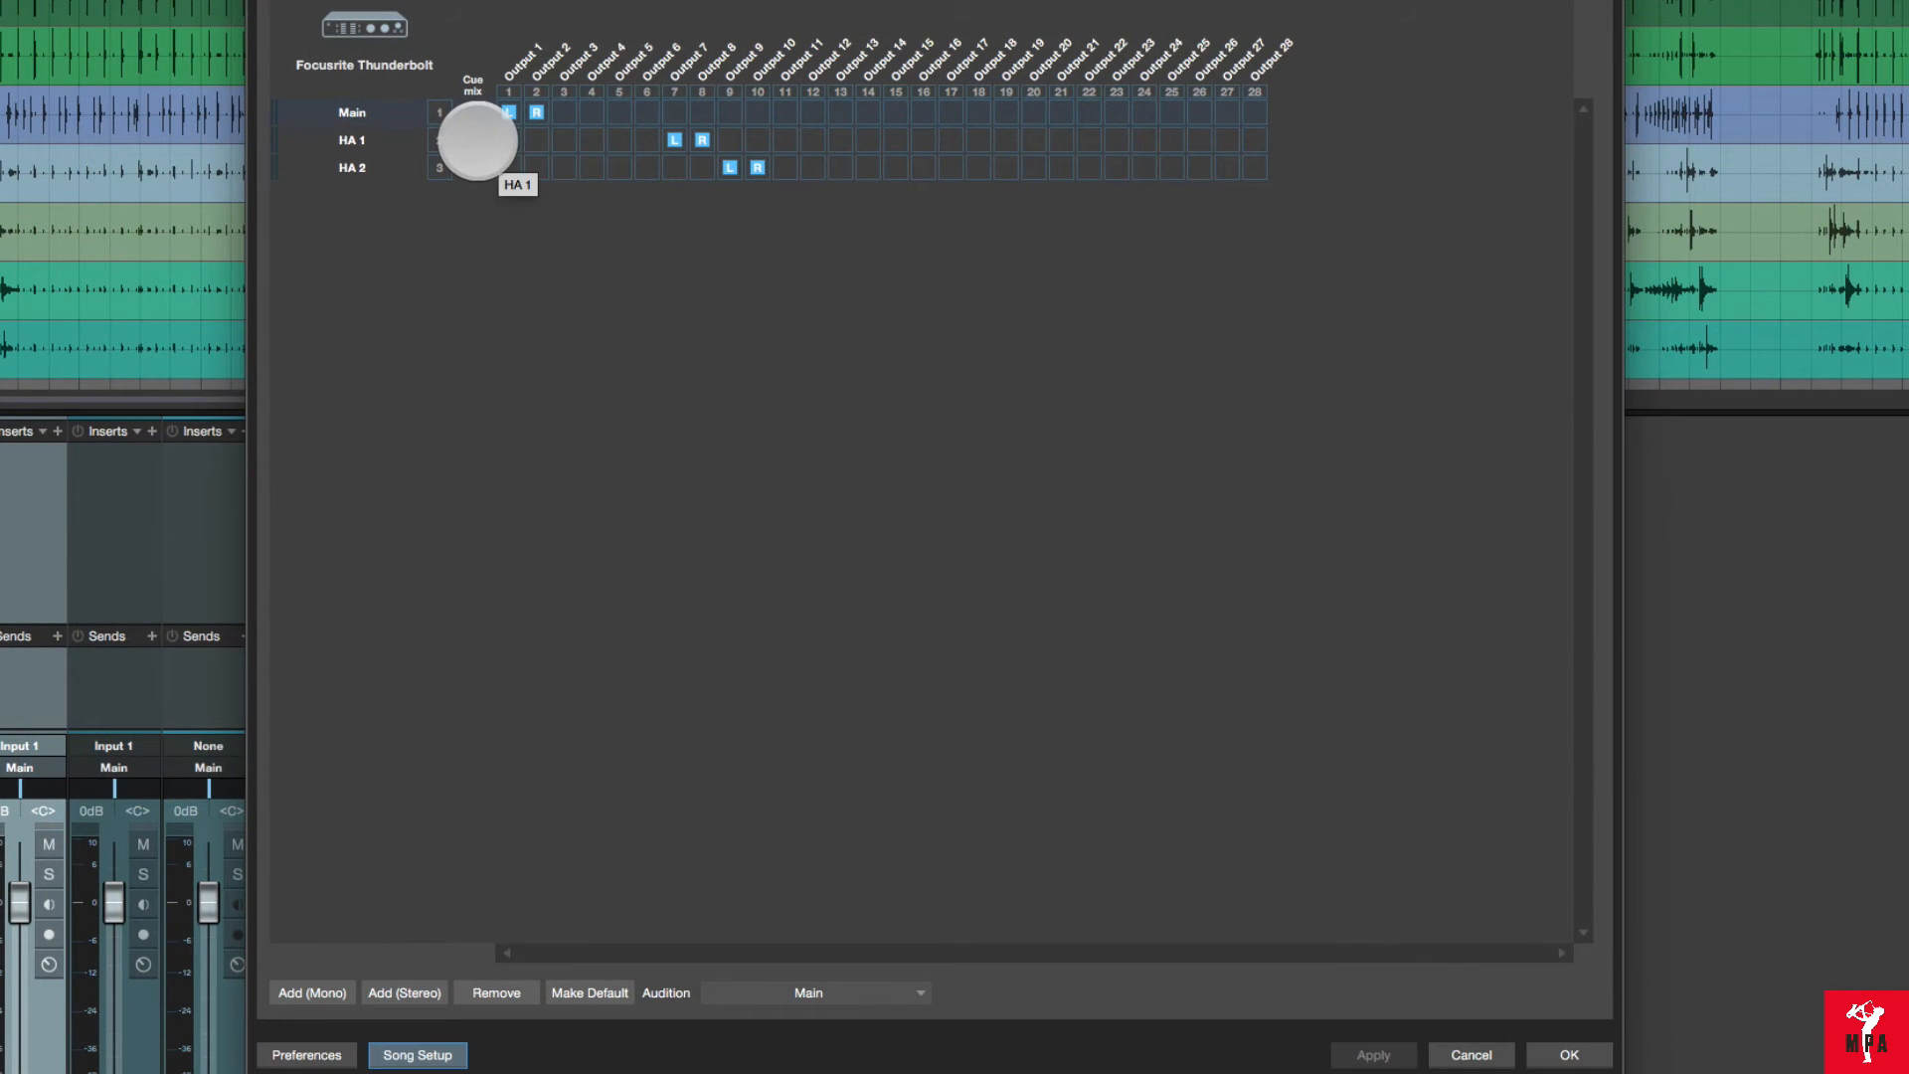
{"action": "left_click", "coordinate": [475, 167]}
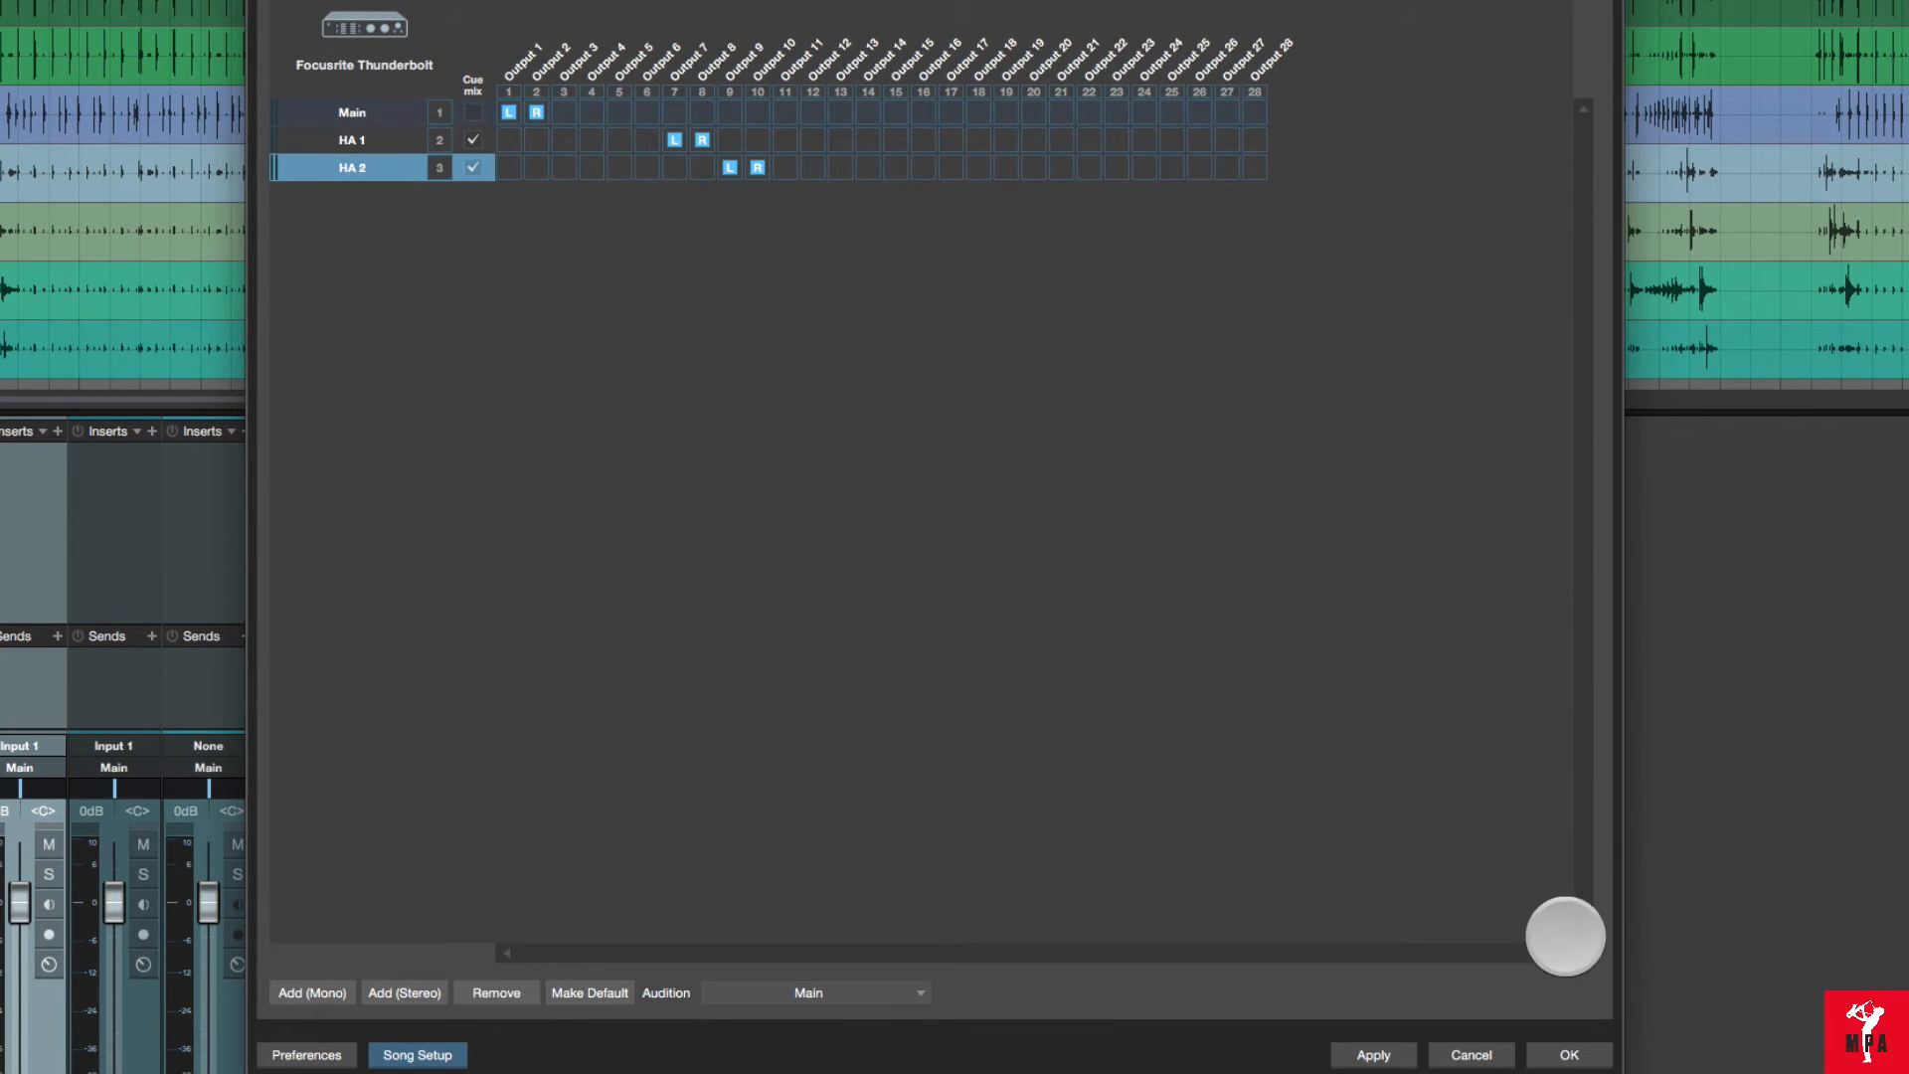
{"action": "left_click", "coordinate": [1551, 1054]}
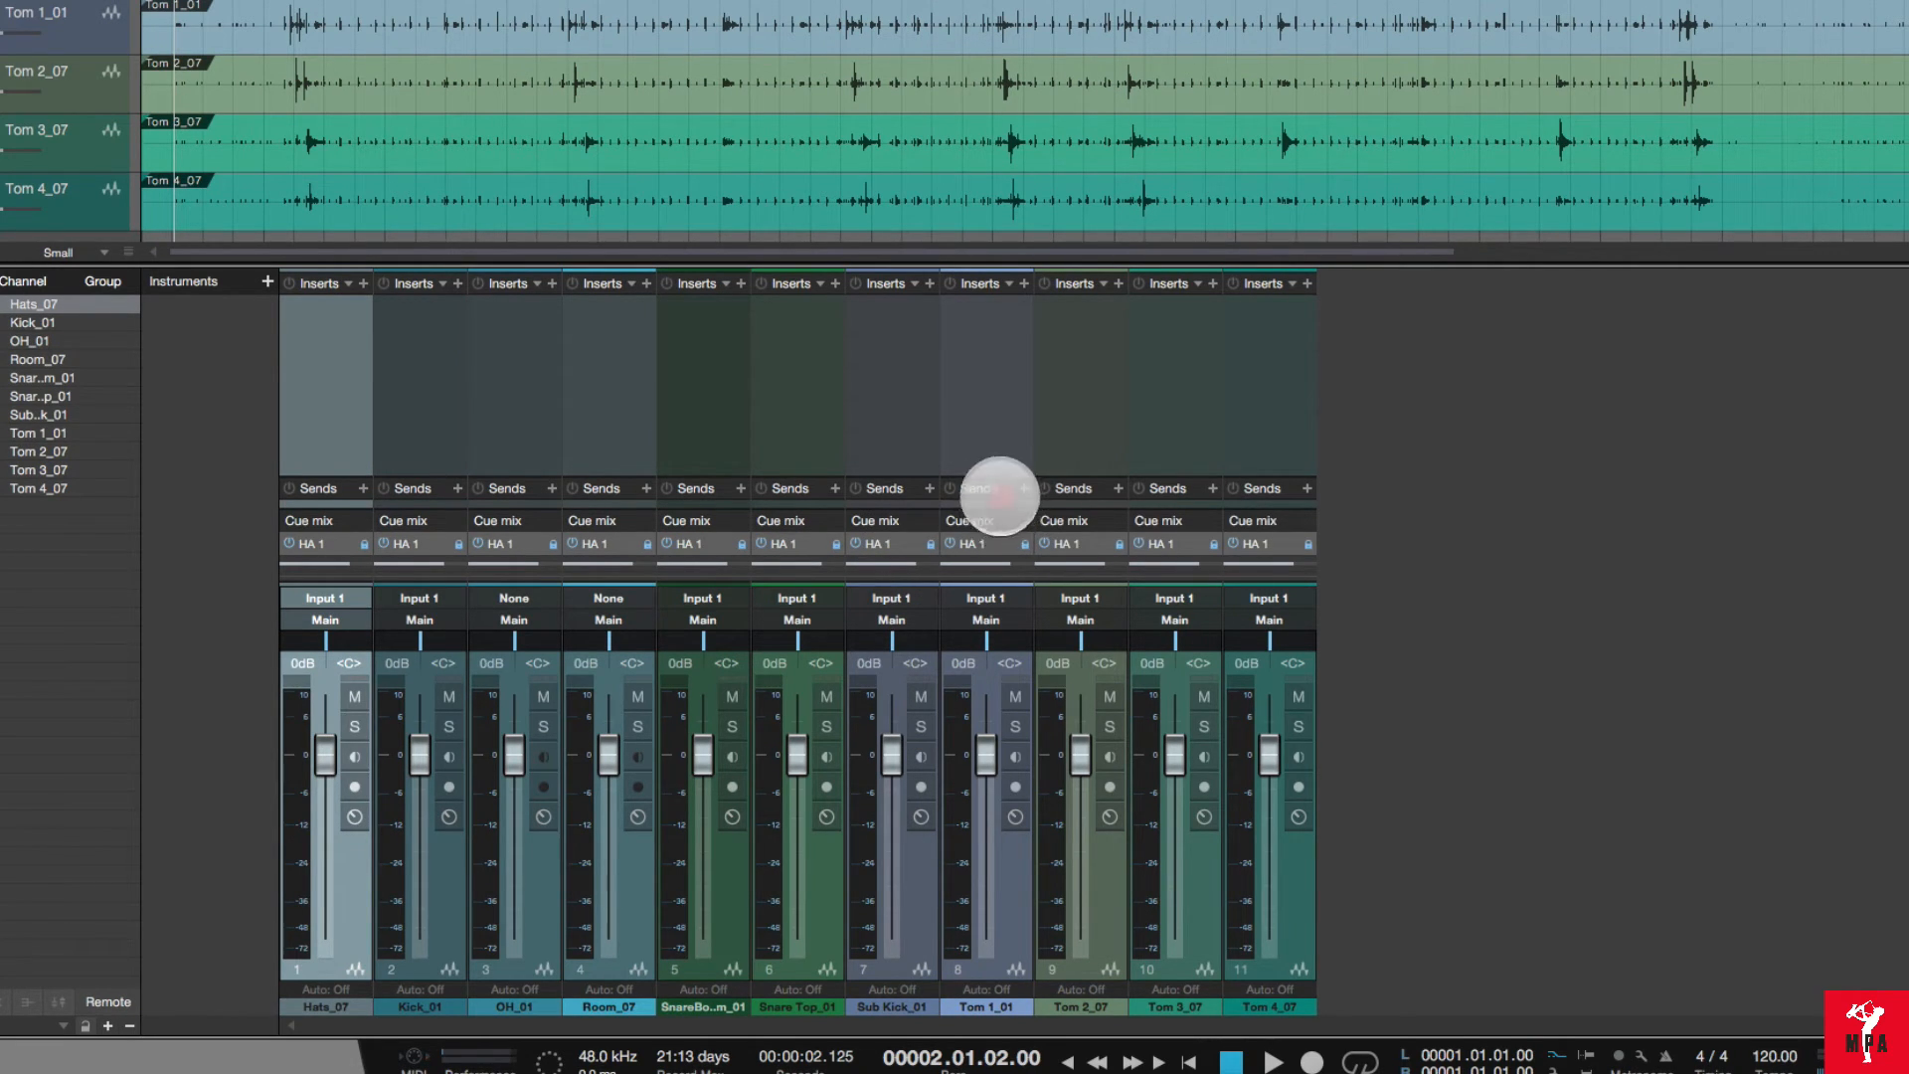
- Enlarge the console's cue mix section so that both the HA 1 and HA 2 sends are shown on every channel
{"action": "left_click_drag", "start_coordinate": [1001, 496], "coordinate": [993, 412]}
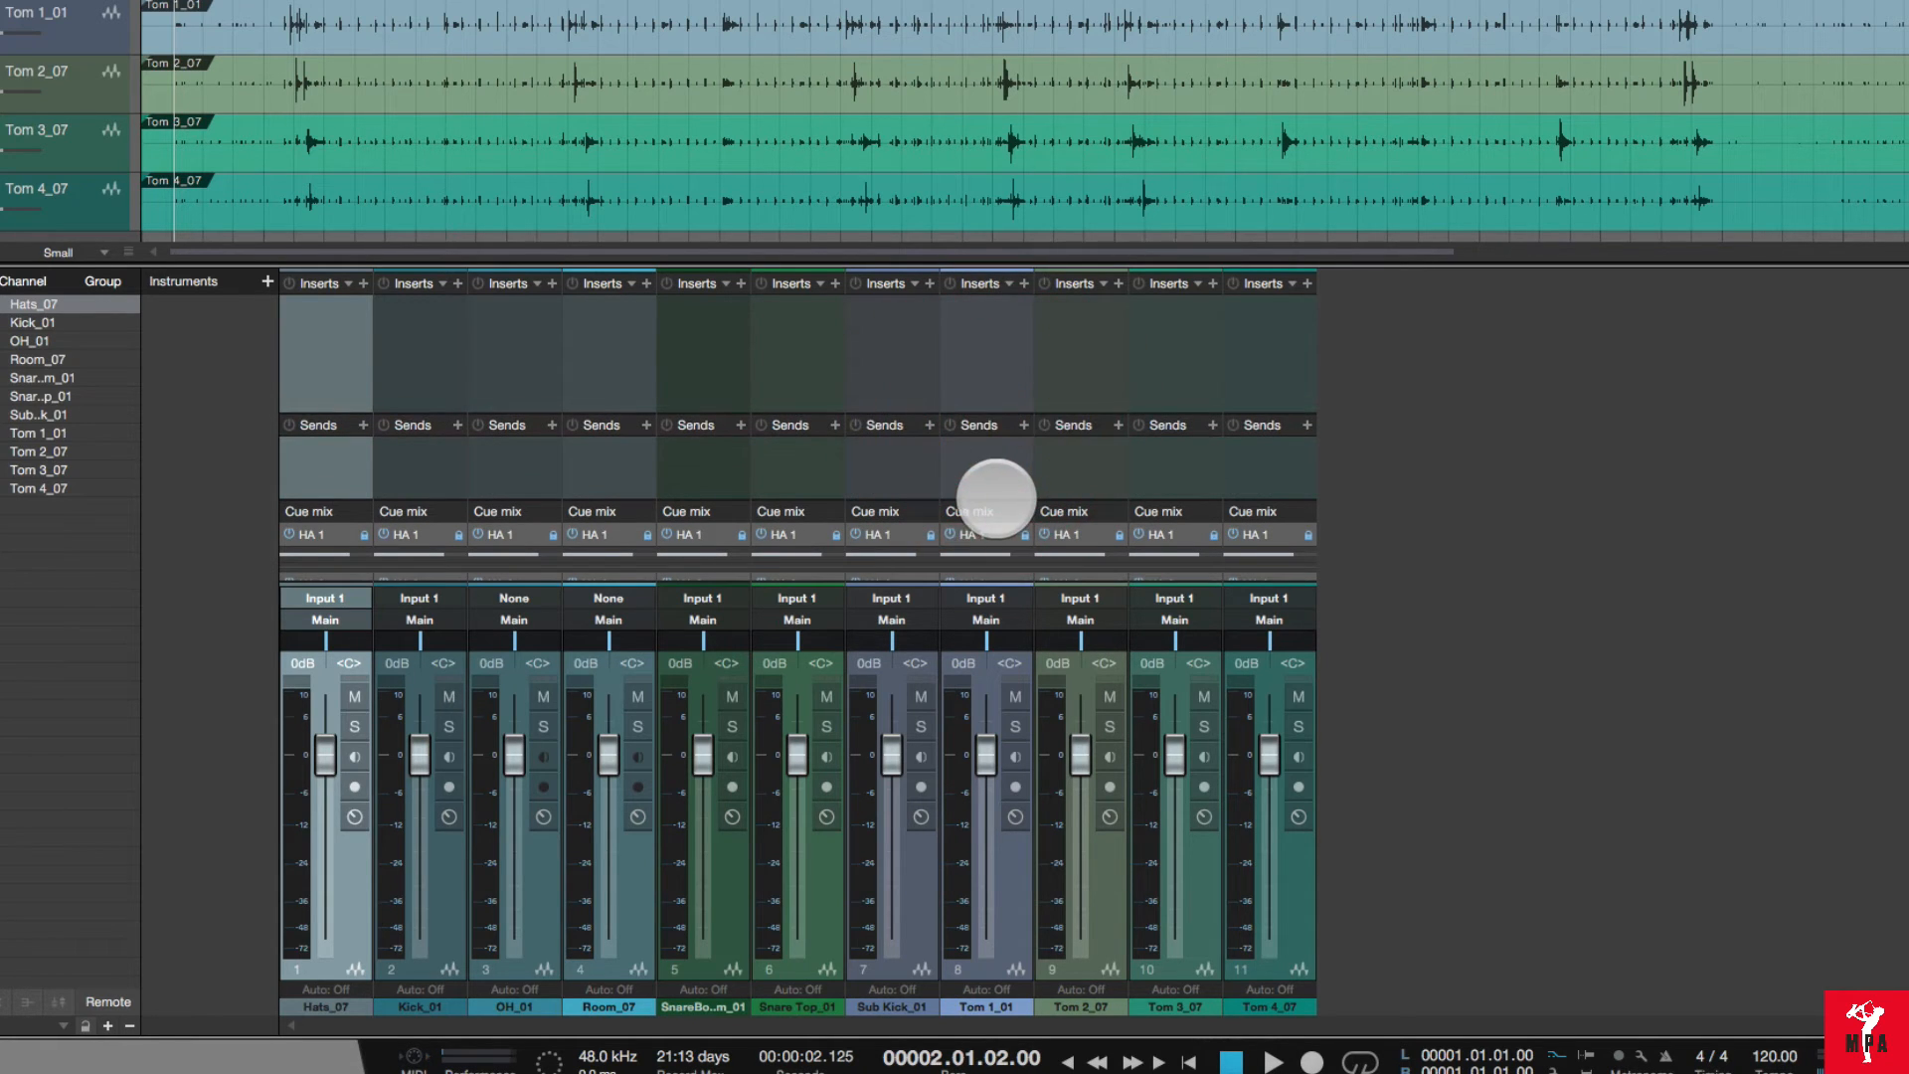
{"action": "left_click_drag", "start_coordinate": [996, 497], "coordinate": [1014, 439]}
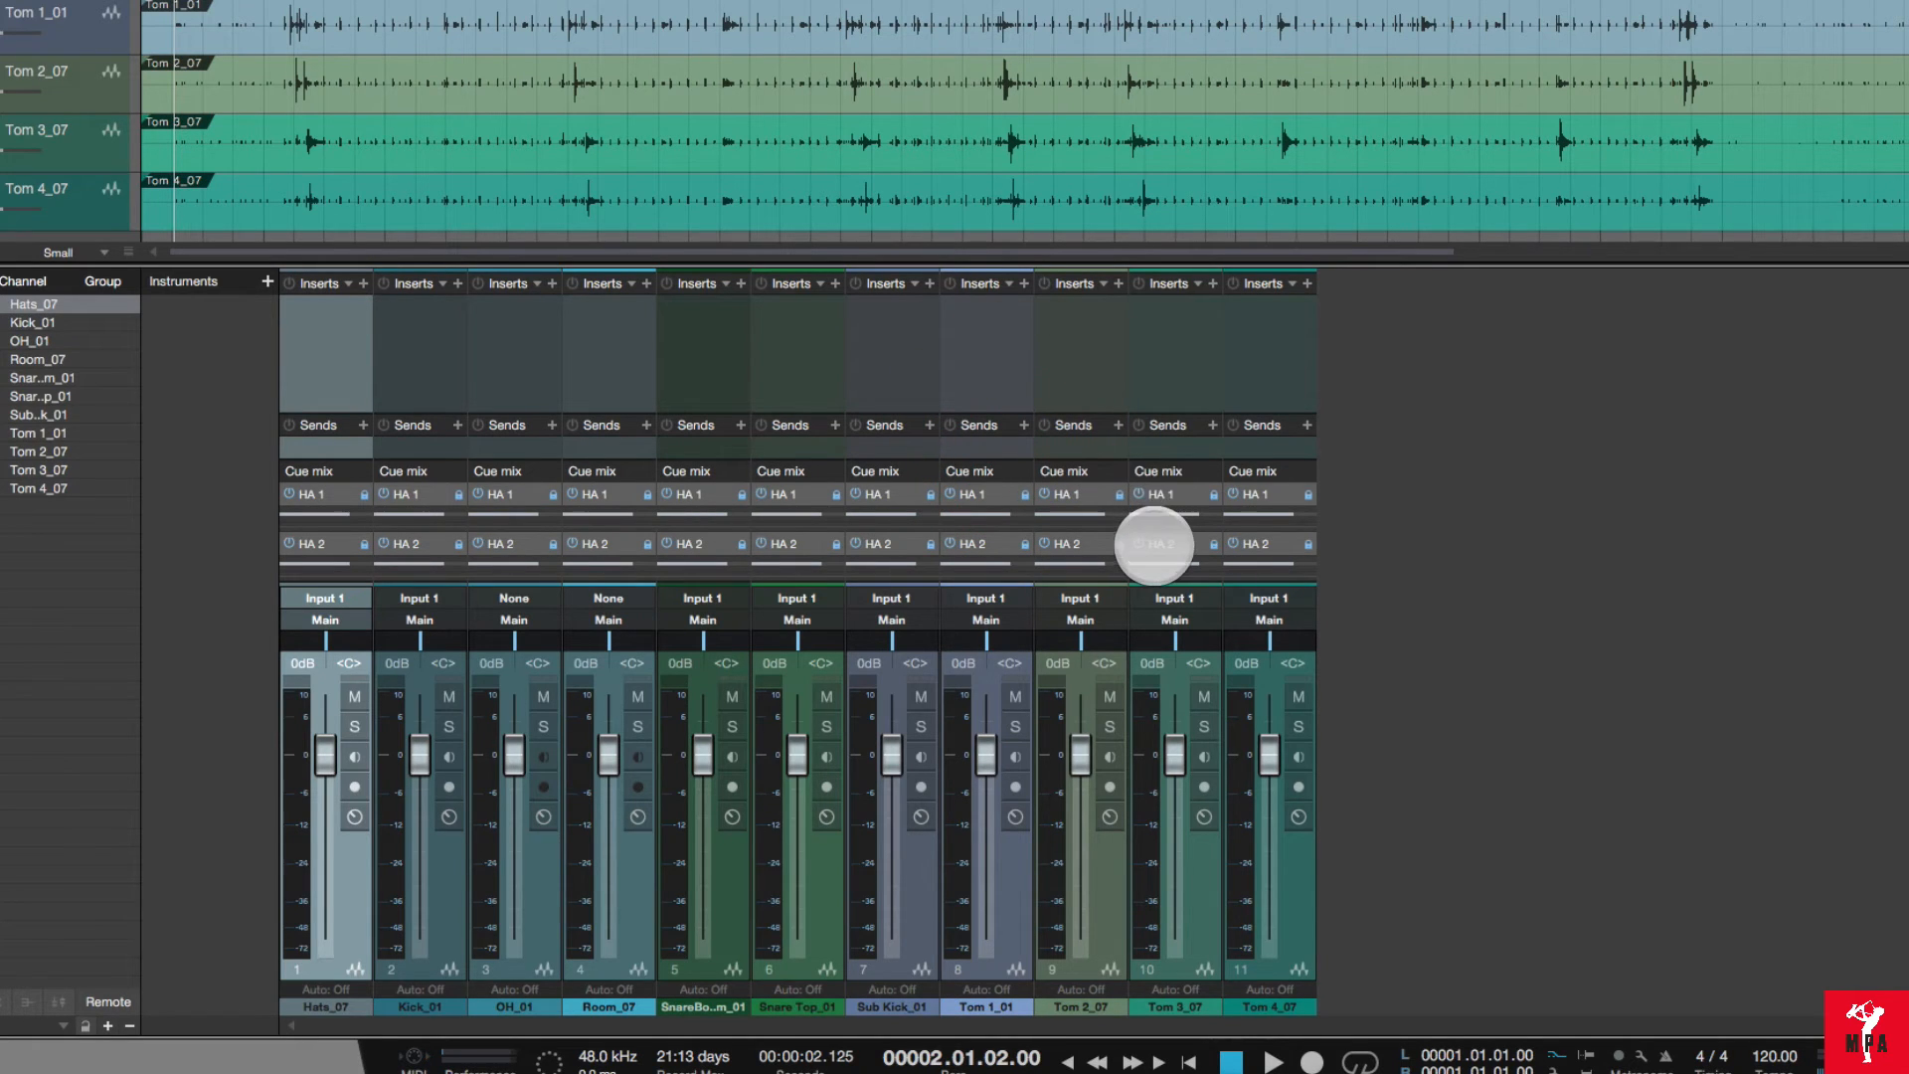
- Play the song and check the levels of the playback pairs in Focusrite Control, then stop playback
{"action": "key", "text": "space"}
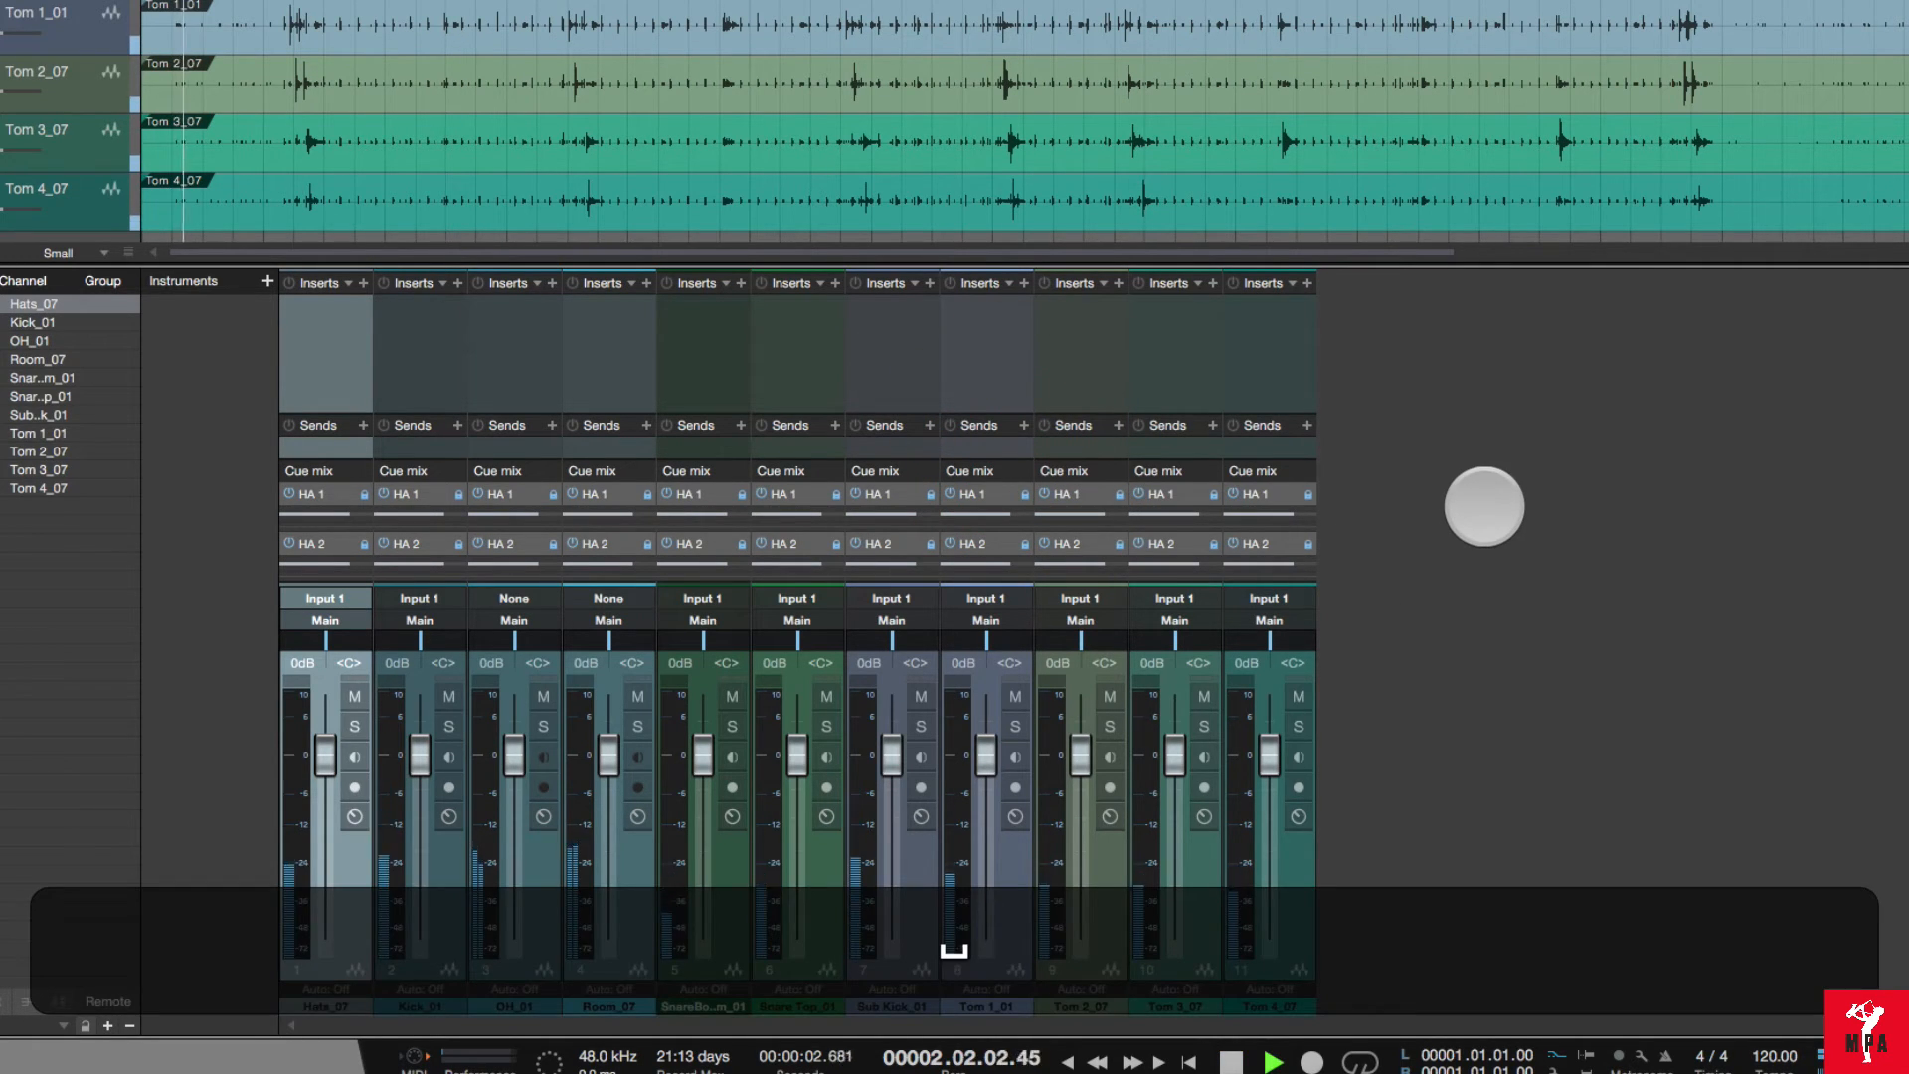
{"action": "key", "text": "space"}
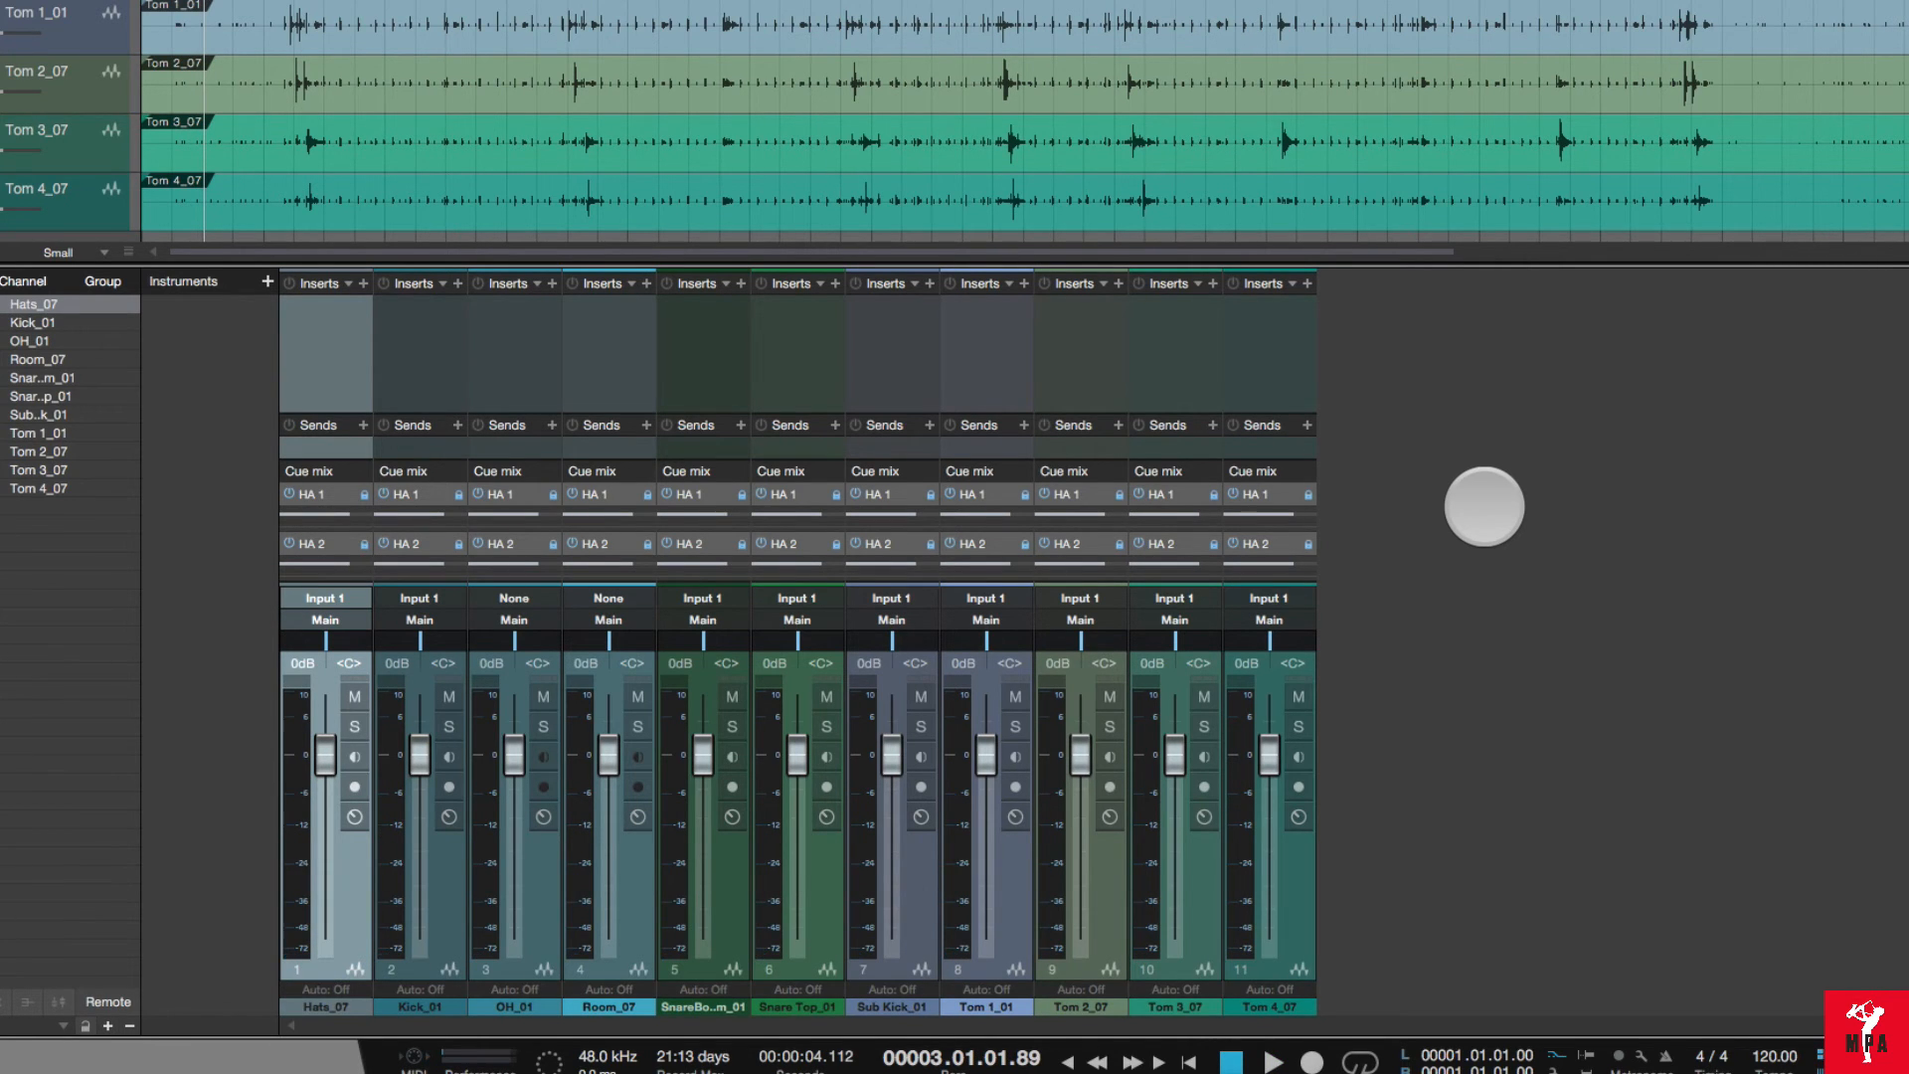
{"action": "key", "text": "super+Tab"}
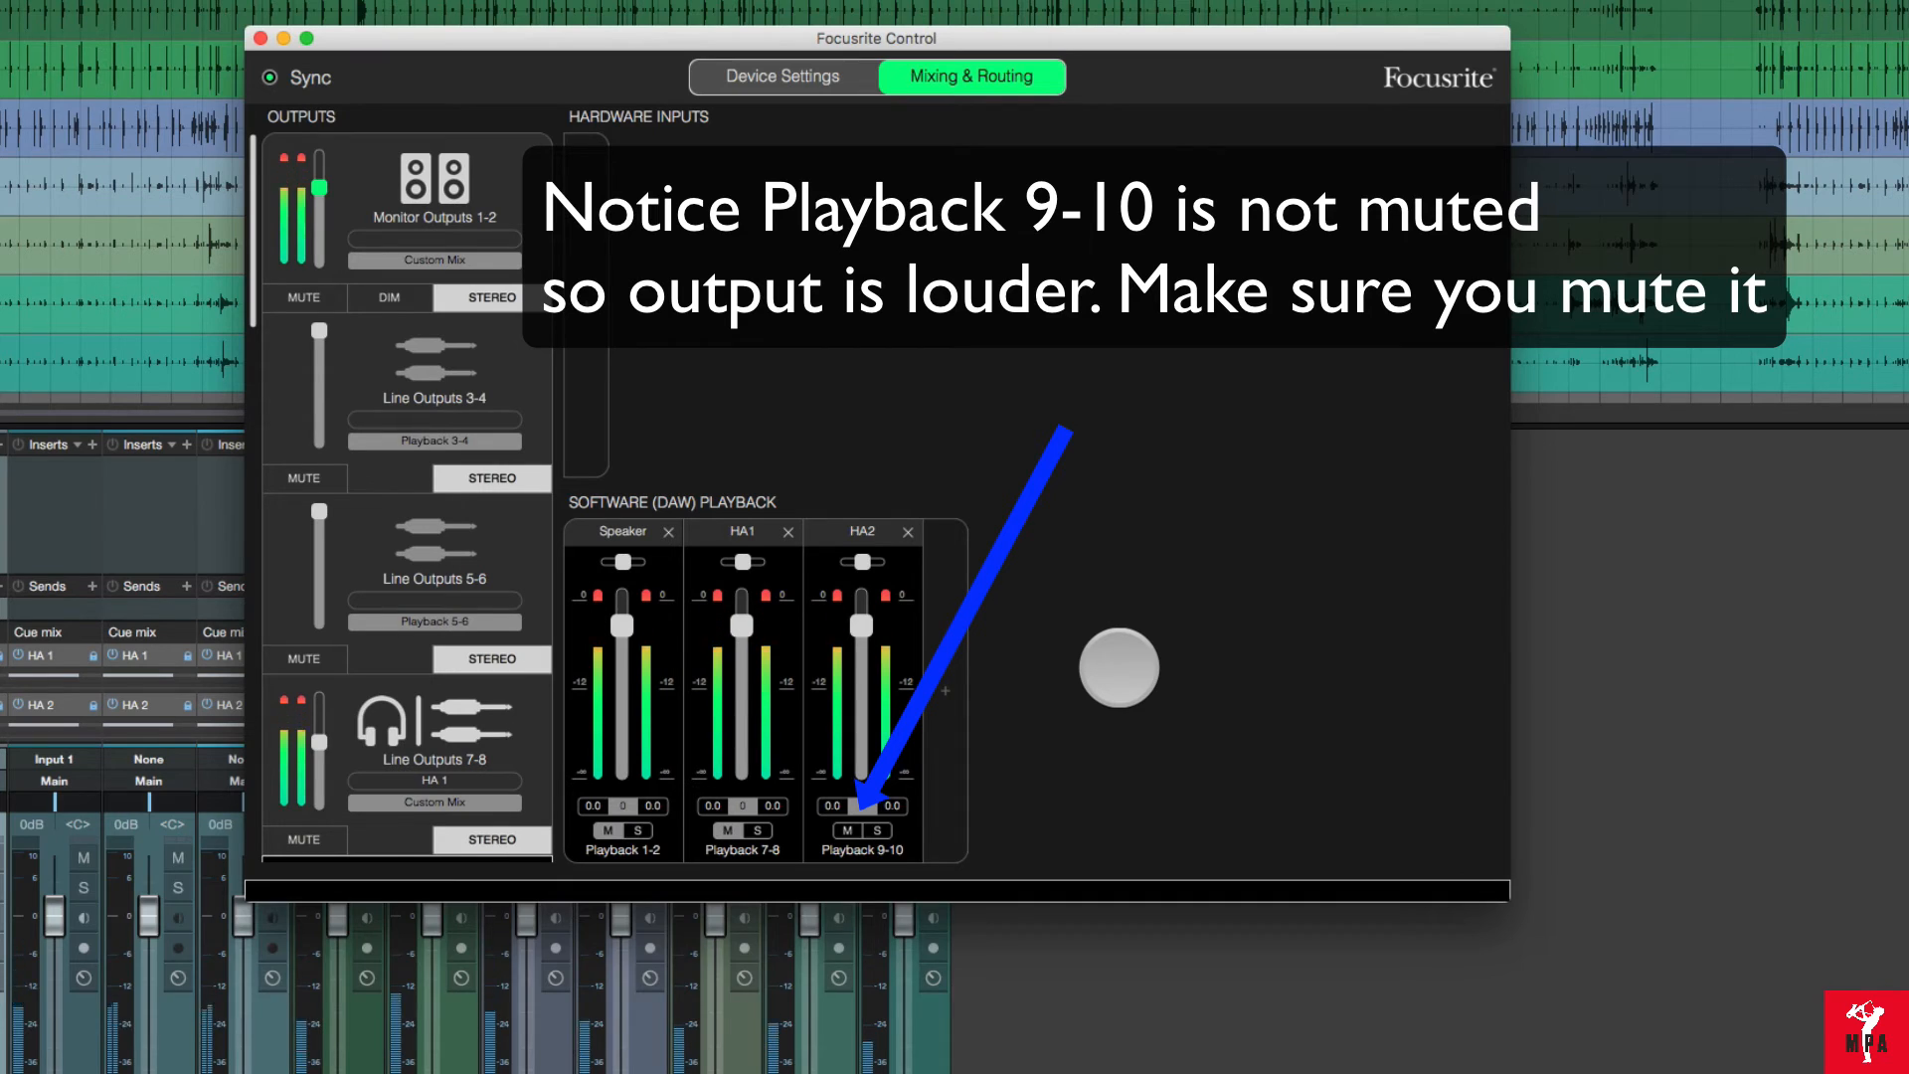
{"action": "key", "text": "space"}
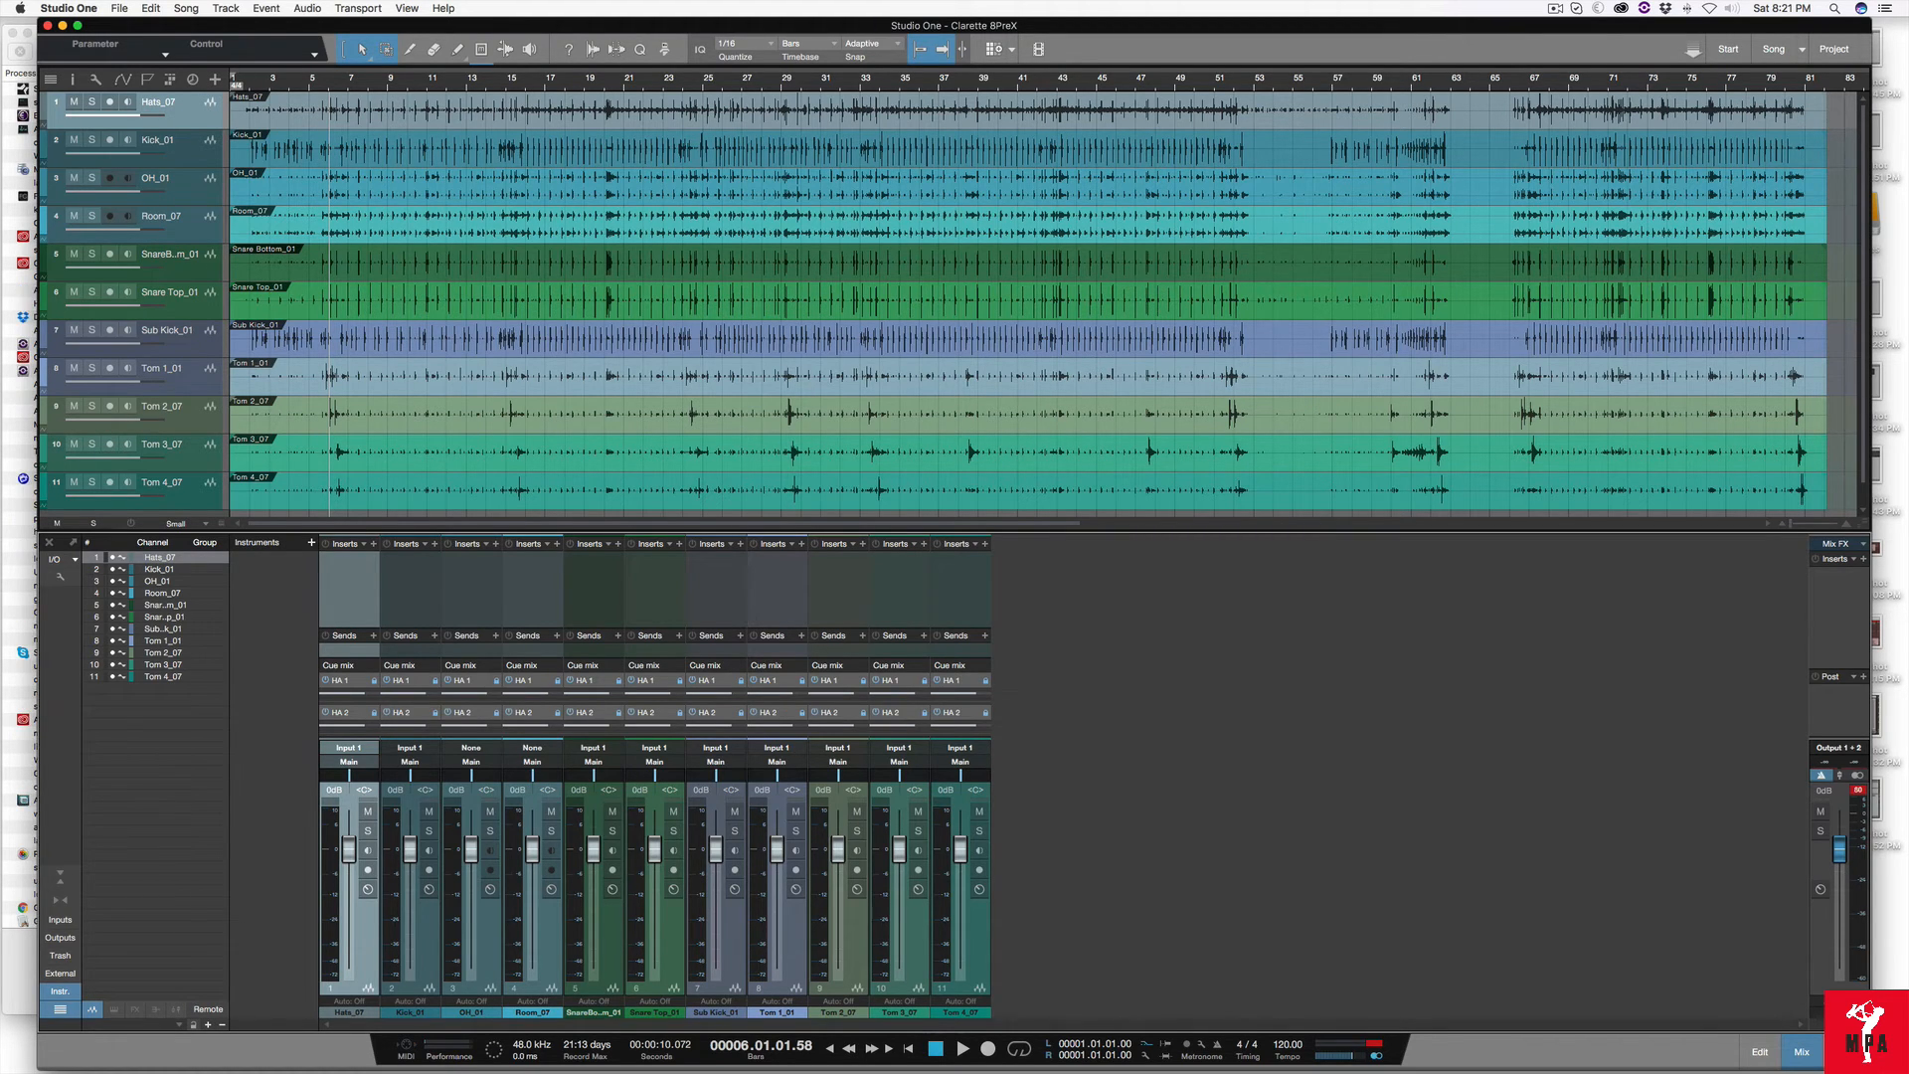
- Add two mono audio tracks named "1" with ascending inputs from Input 1 and output Main
{"action": "key", "text": "t"}
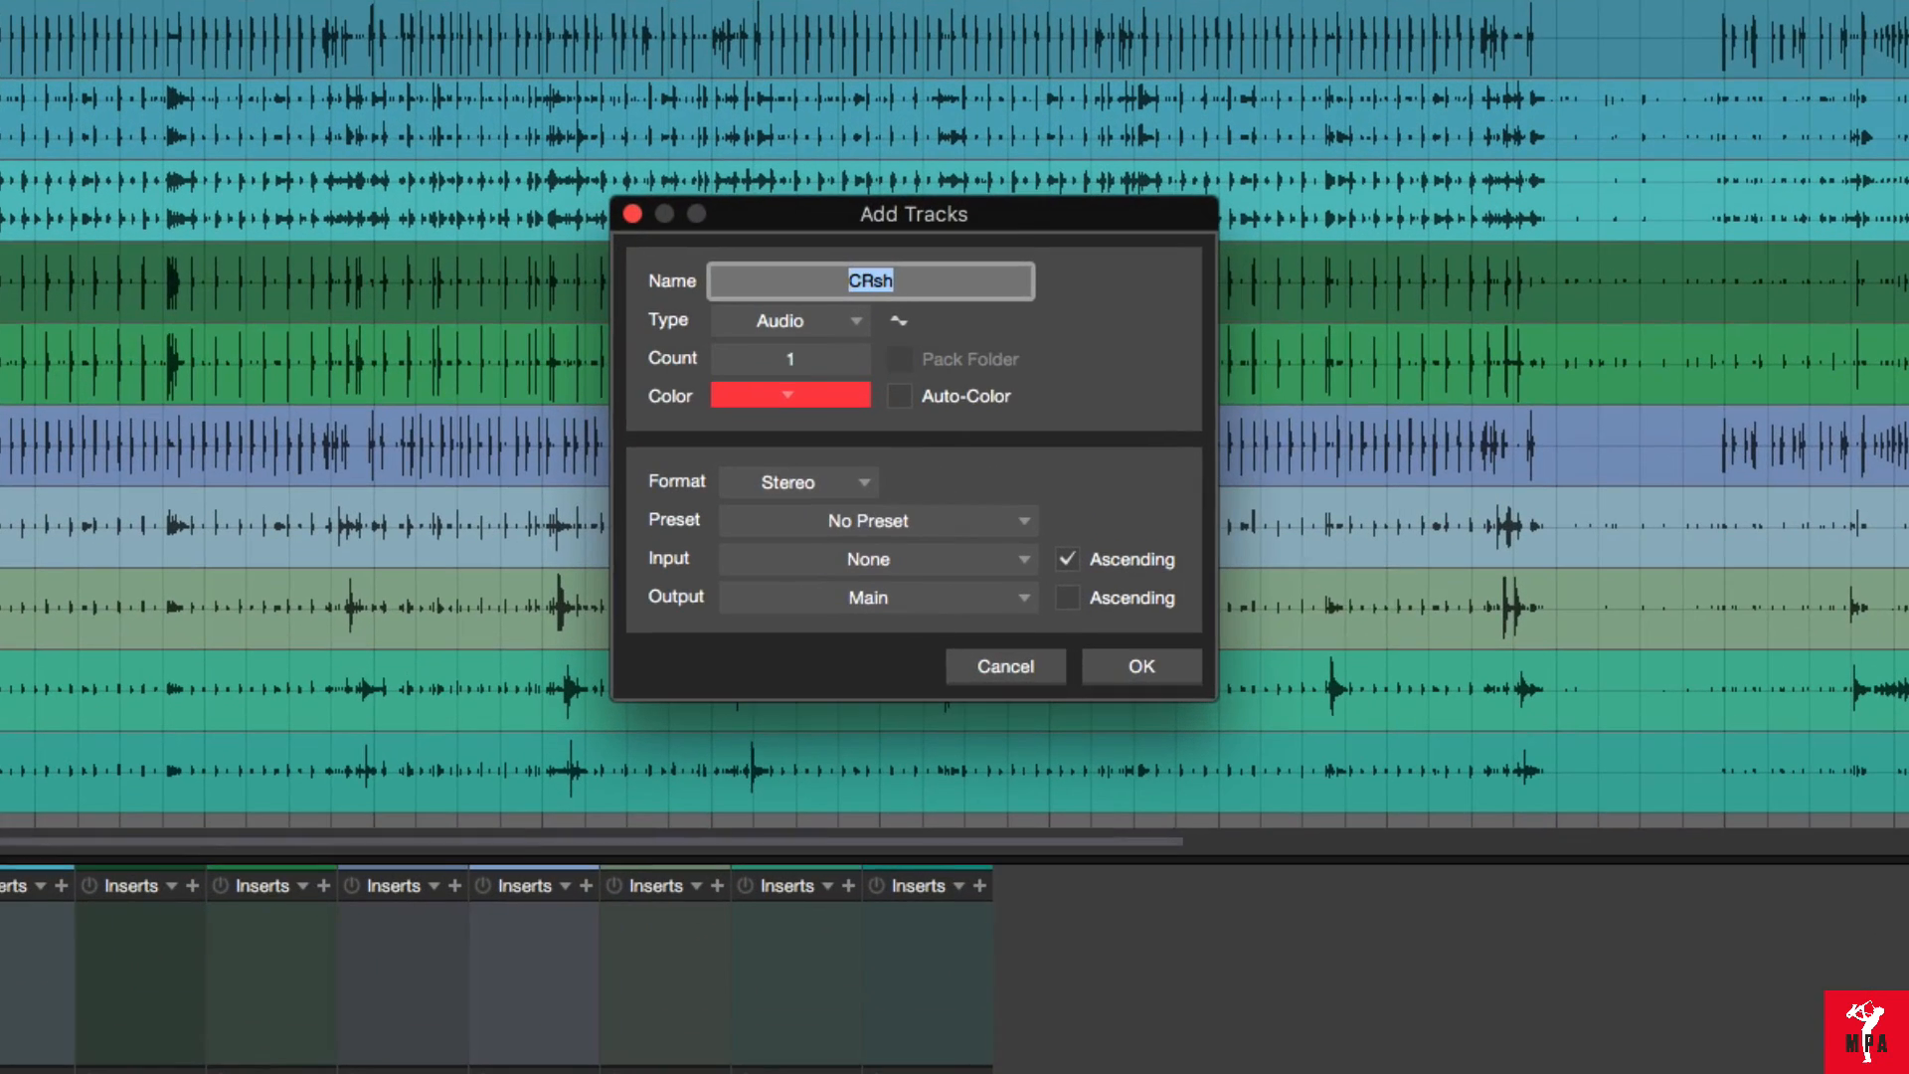
{"action": "left_click", "coordinate": [897, 357]}
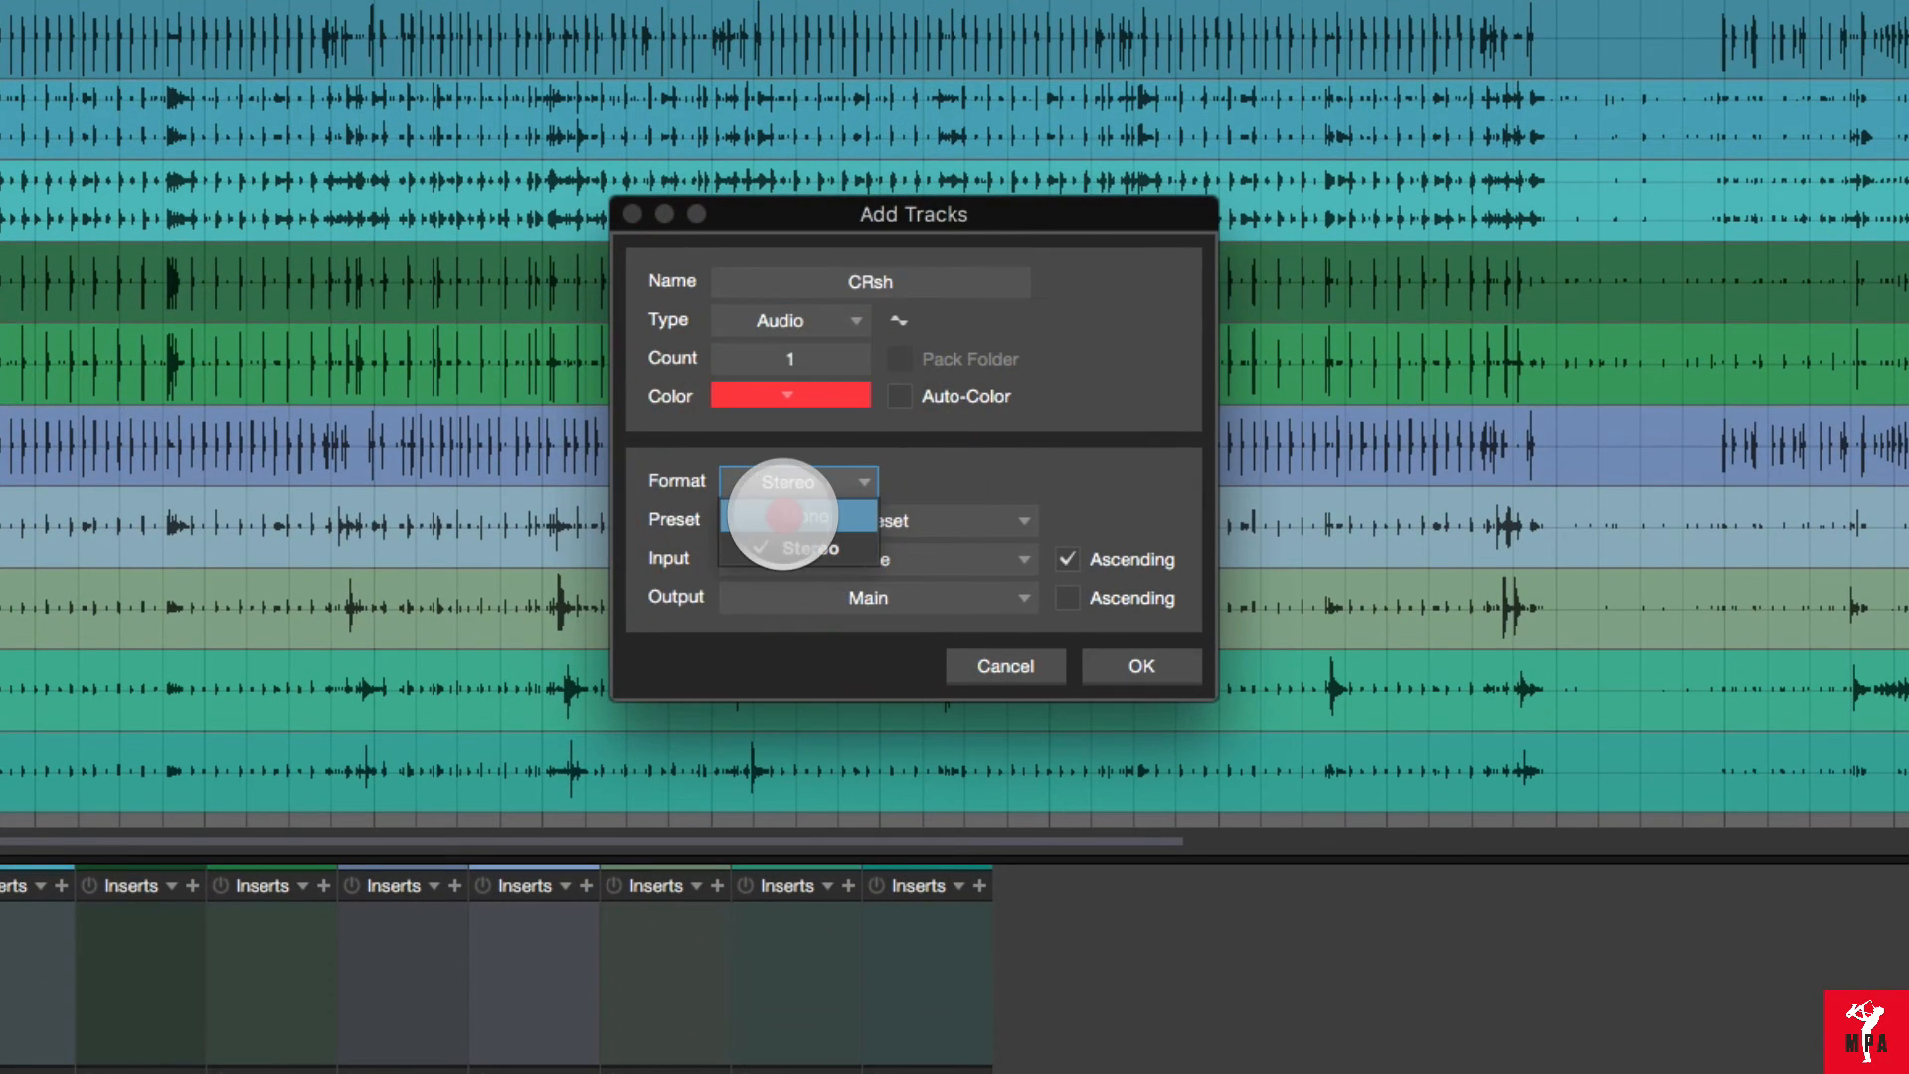
{"action": "left_click", "coordinate": [796, 516]}
{"action": "left_click", "coordinate": [790, 356]}
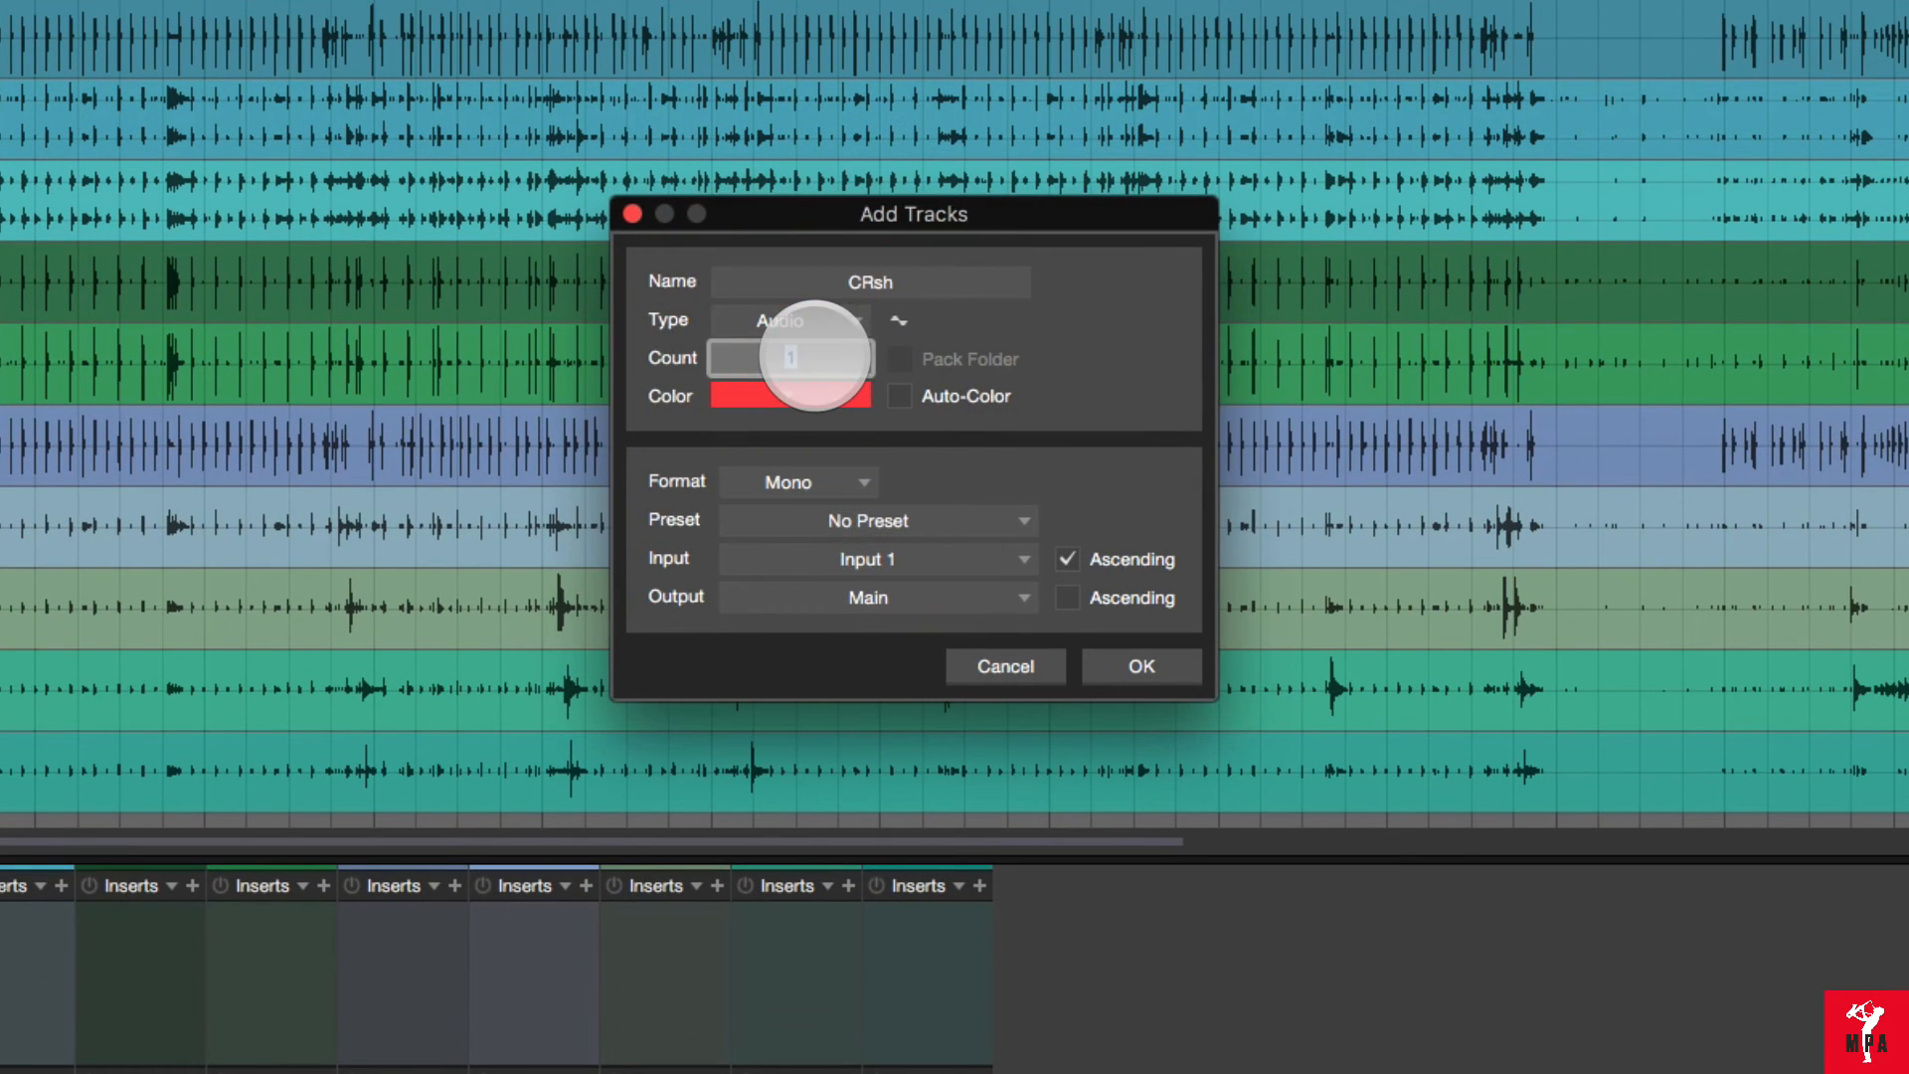
{"action": "type", "text": "2"}
{"action": "left_click", "coordinate": [894, 282]}
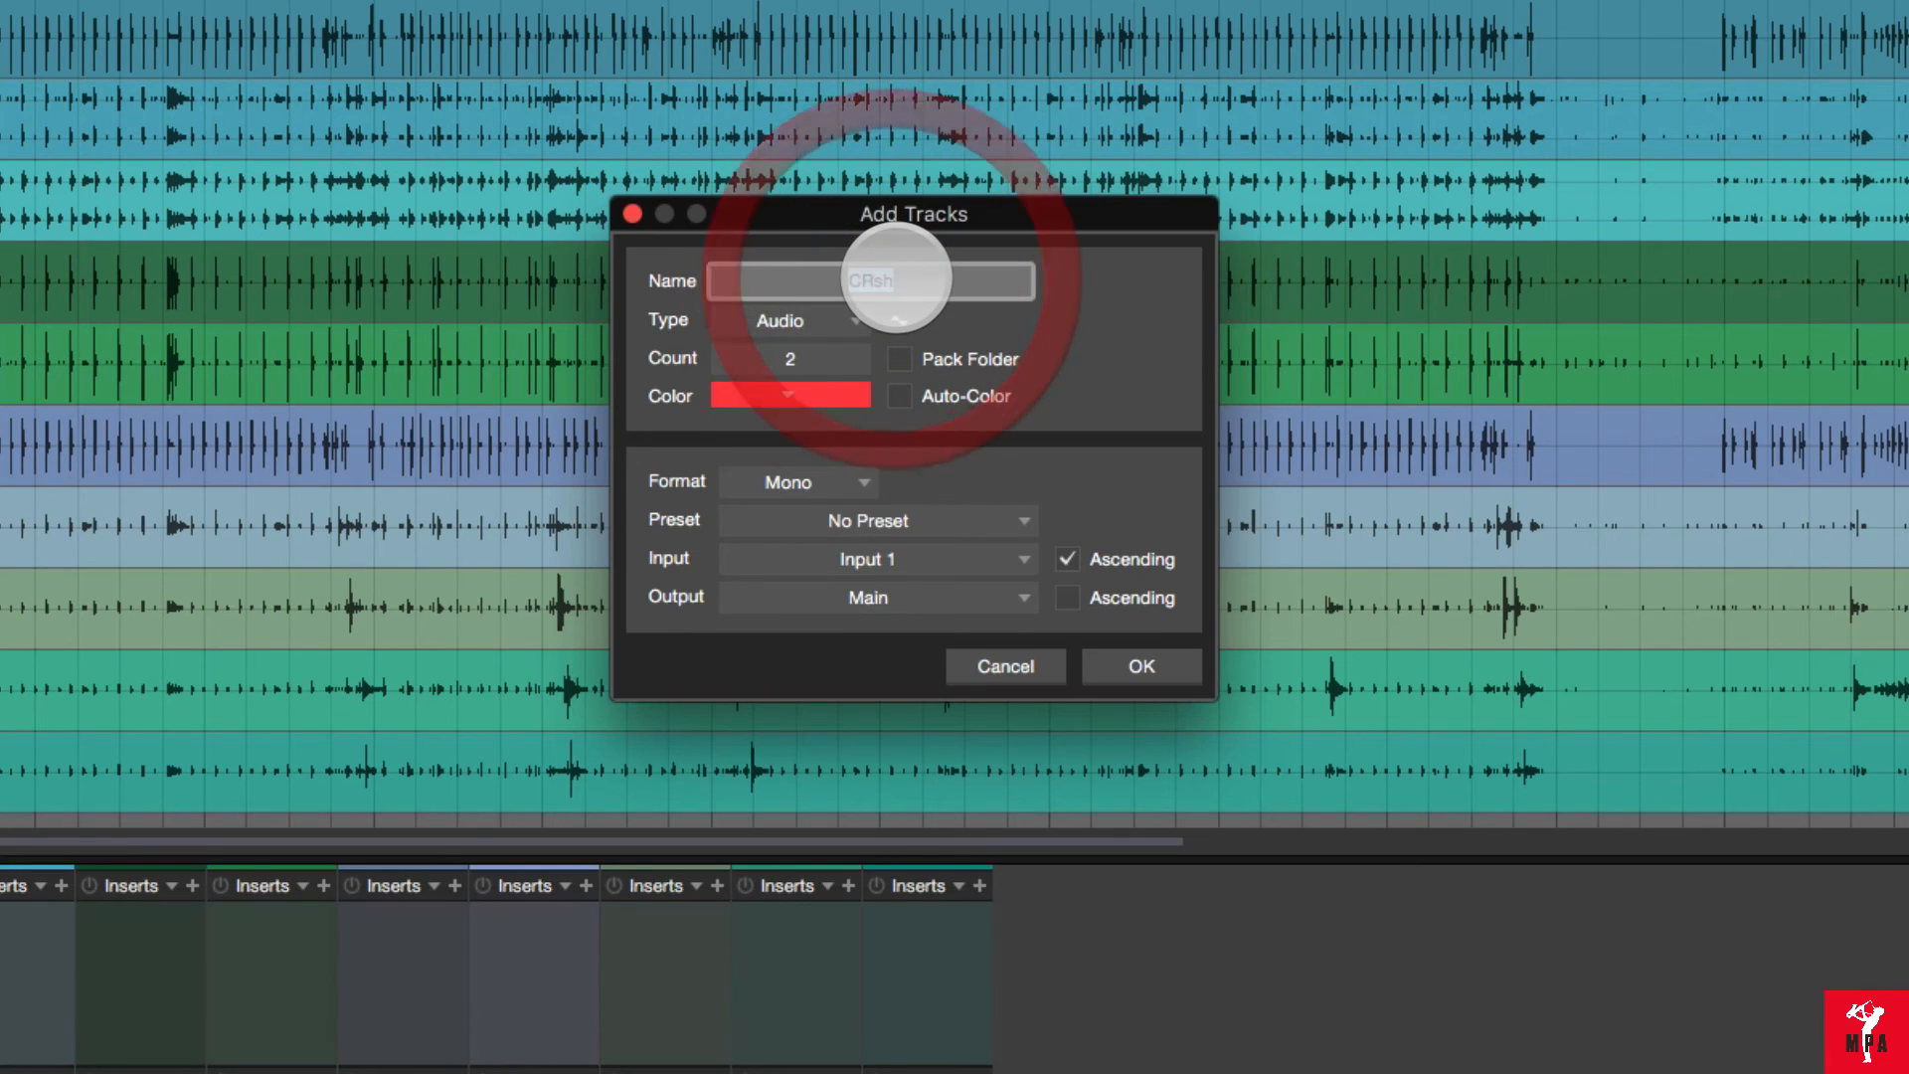
{"action": "type", "text": "1"}
{"action": "left_click", "coordinate": [802, 330]}
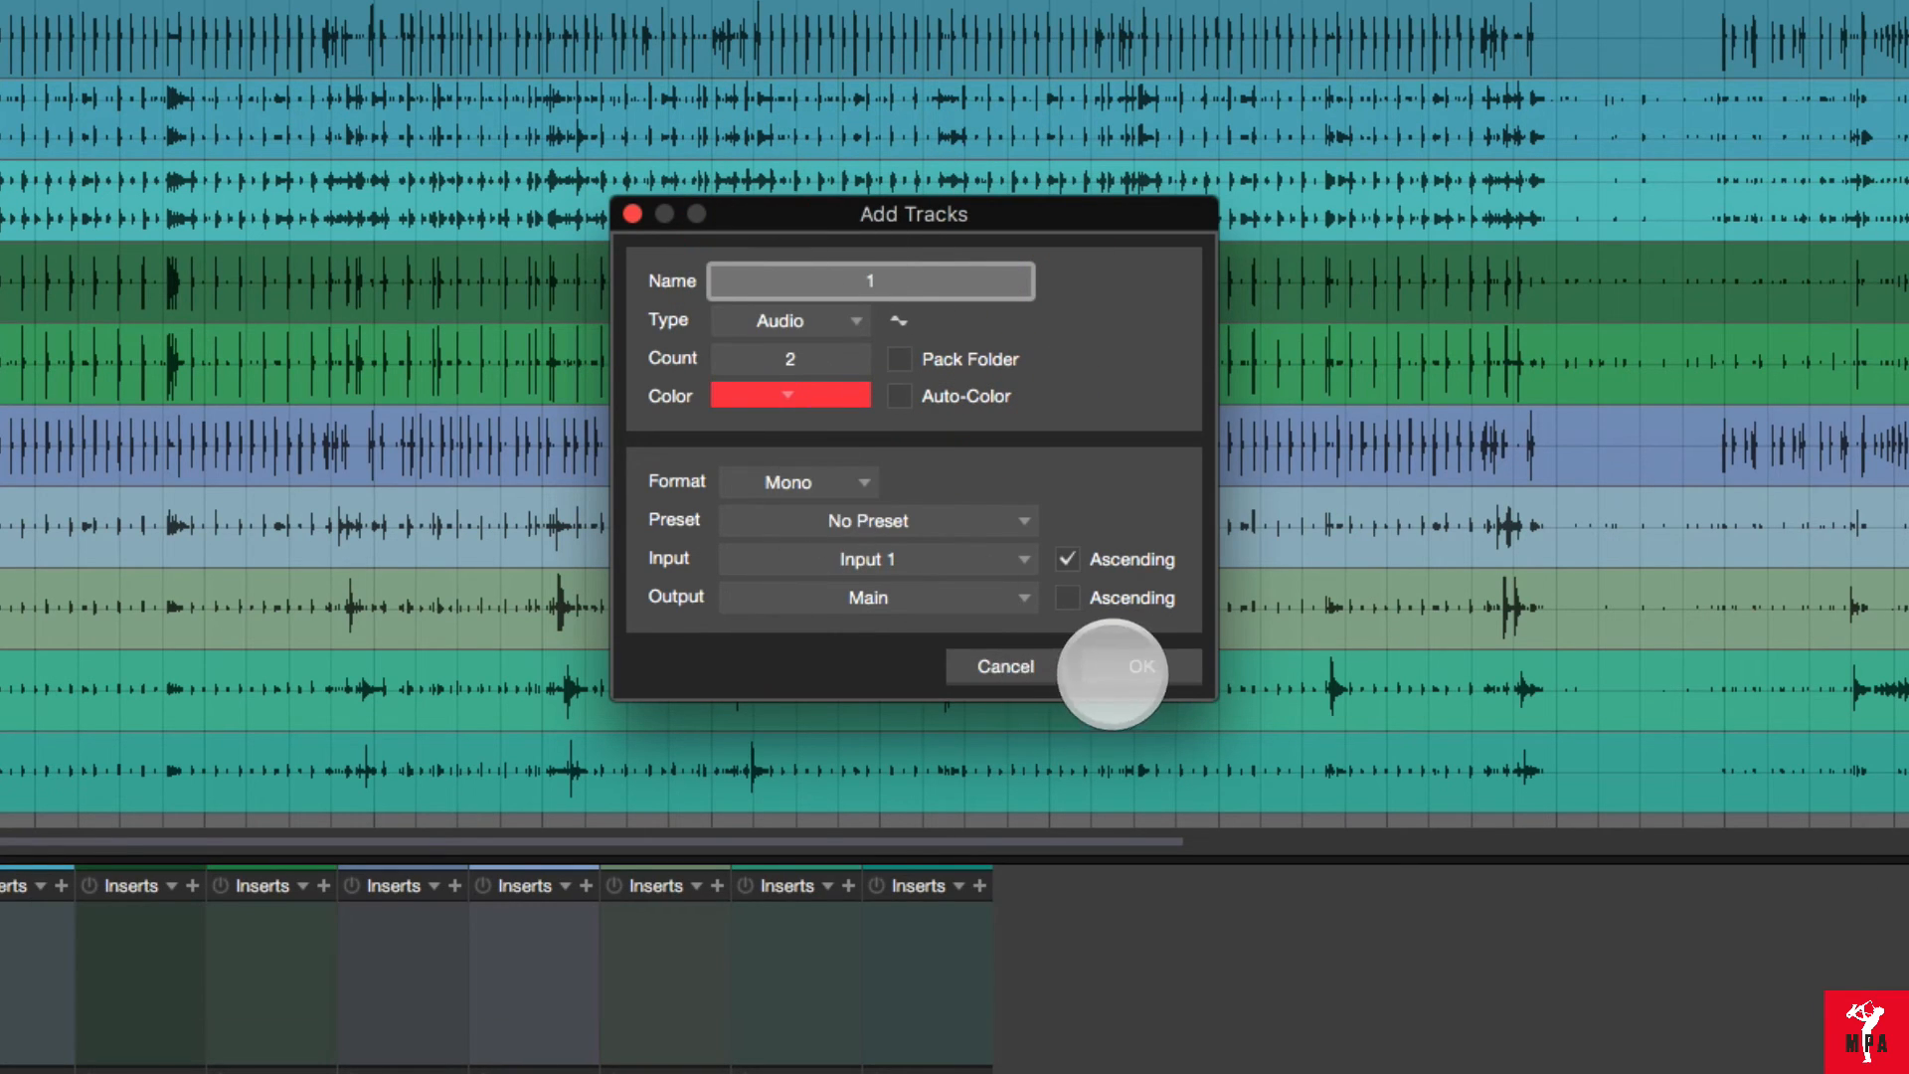
{"action": "left_click", "coordinate": [1124, 667]}
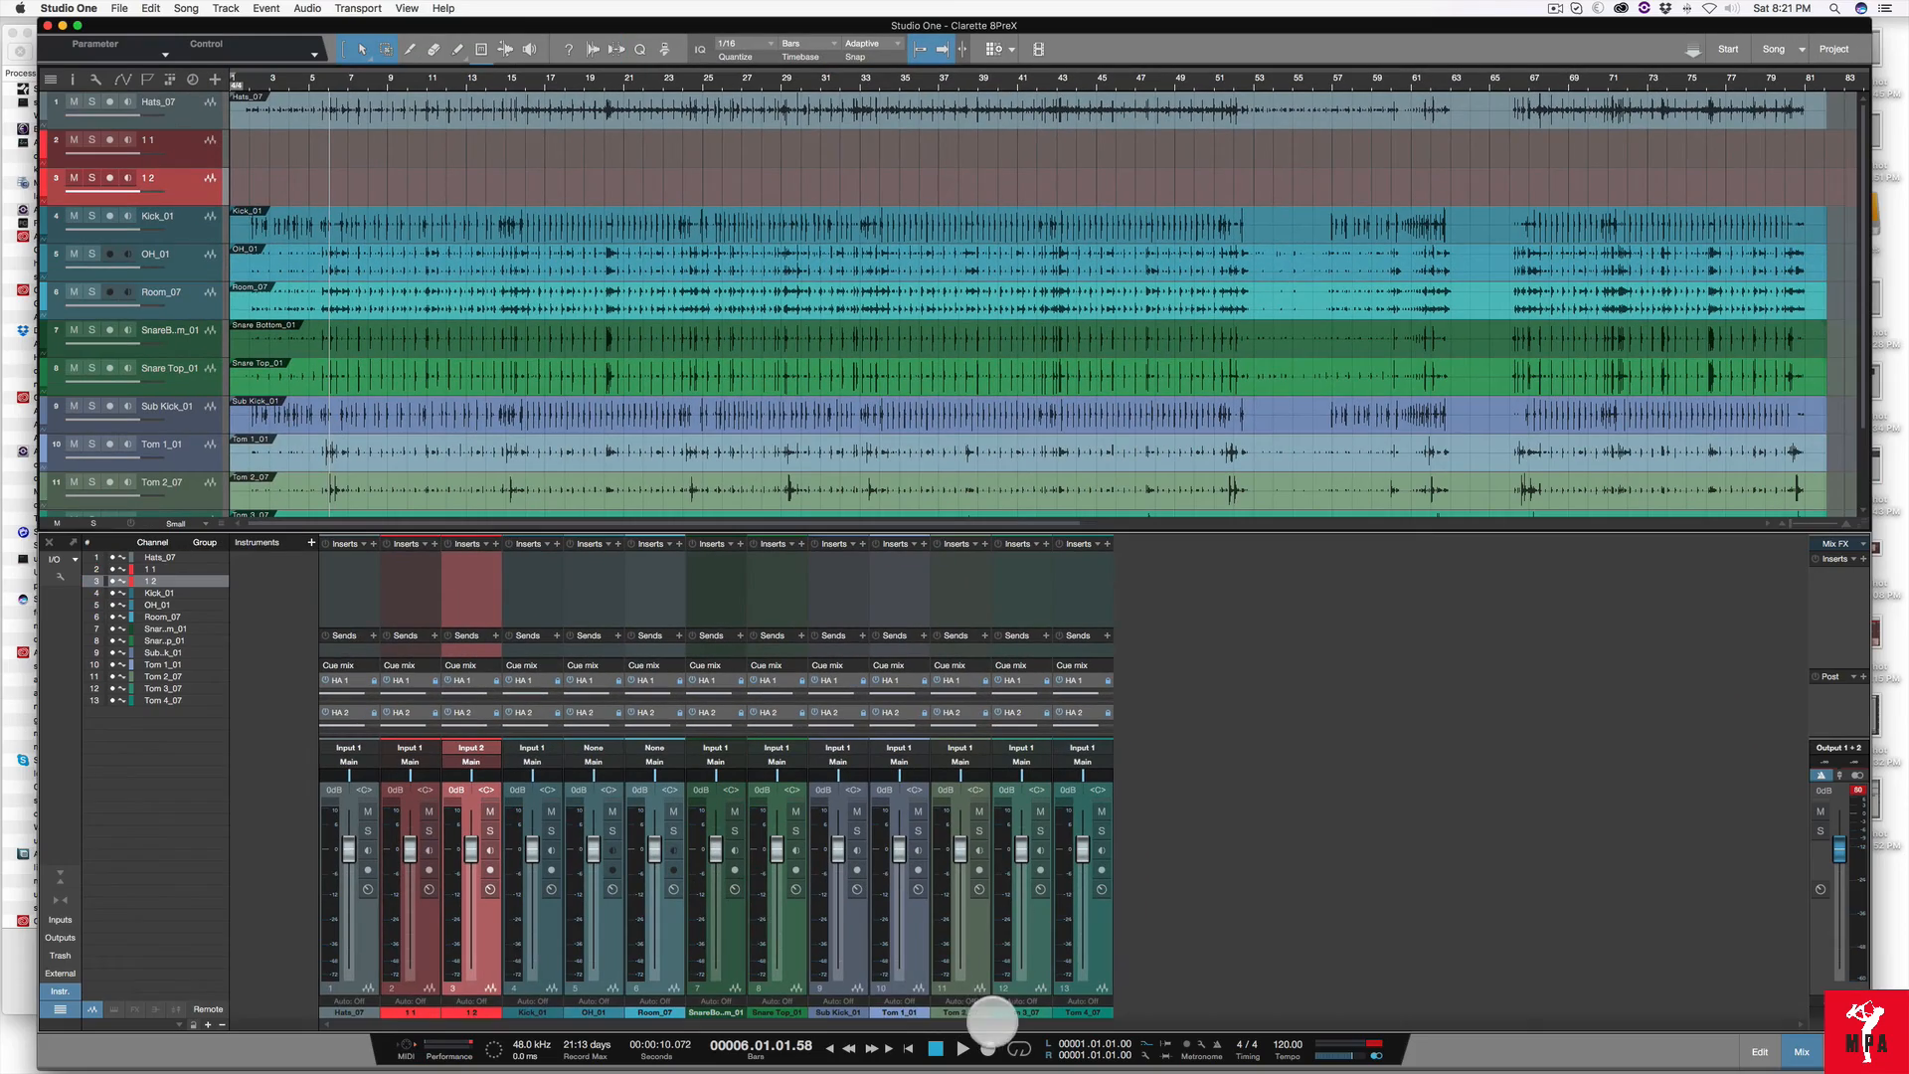
- Move the two new red channels to the end of the console and rename them "Bass" and "Guitar"
{"action": "left_click_drag", "start_coordinate": [405, 946], "coordinate": [1112, 953]}
{"action": "left_click_drag", "start_coordinate": [423, 932], "coordinate": [1138, 946]}
{"action": "double_click", "coordinate": [1033, 1010]}
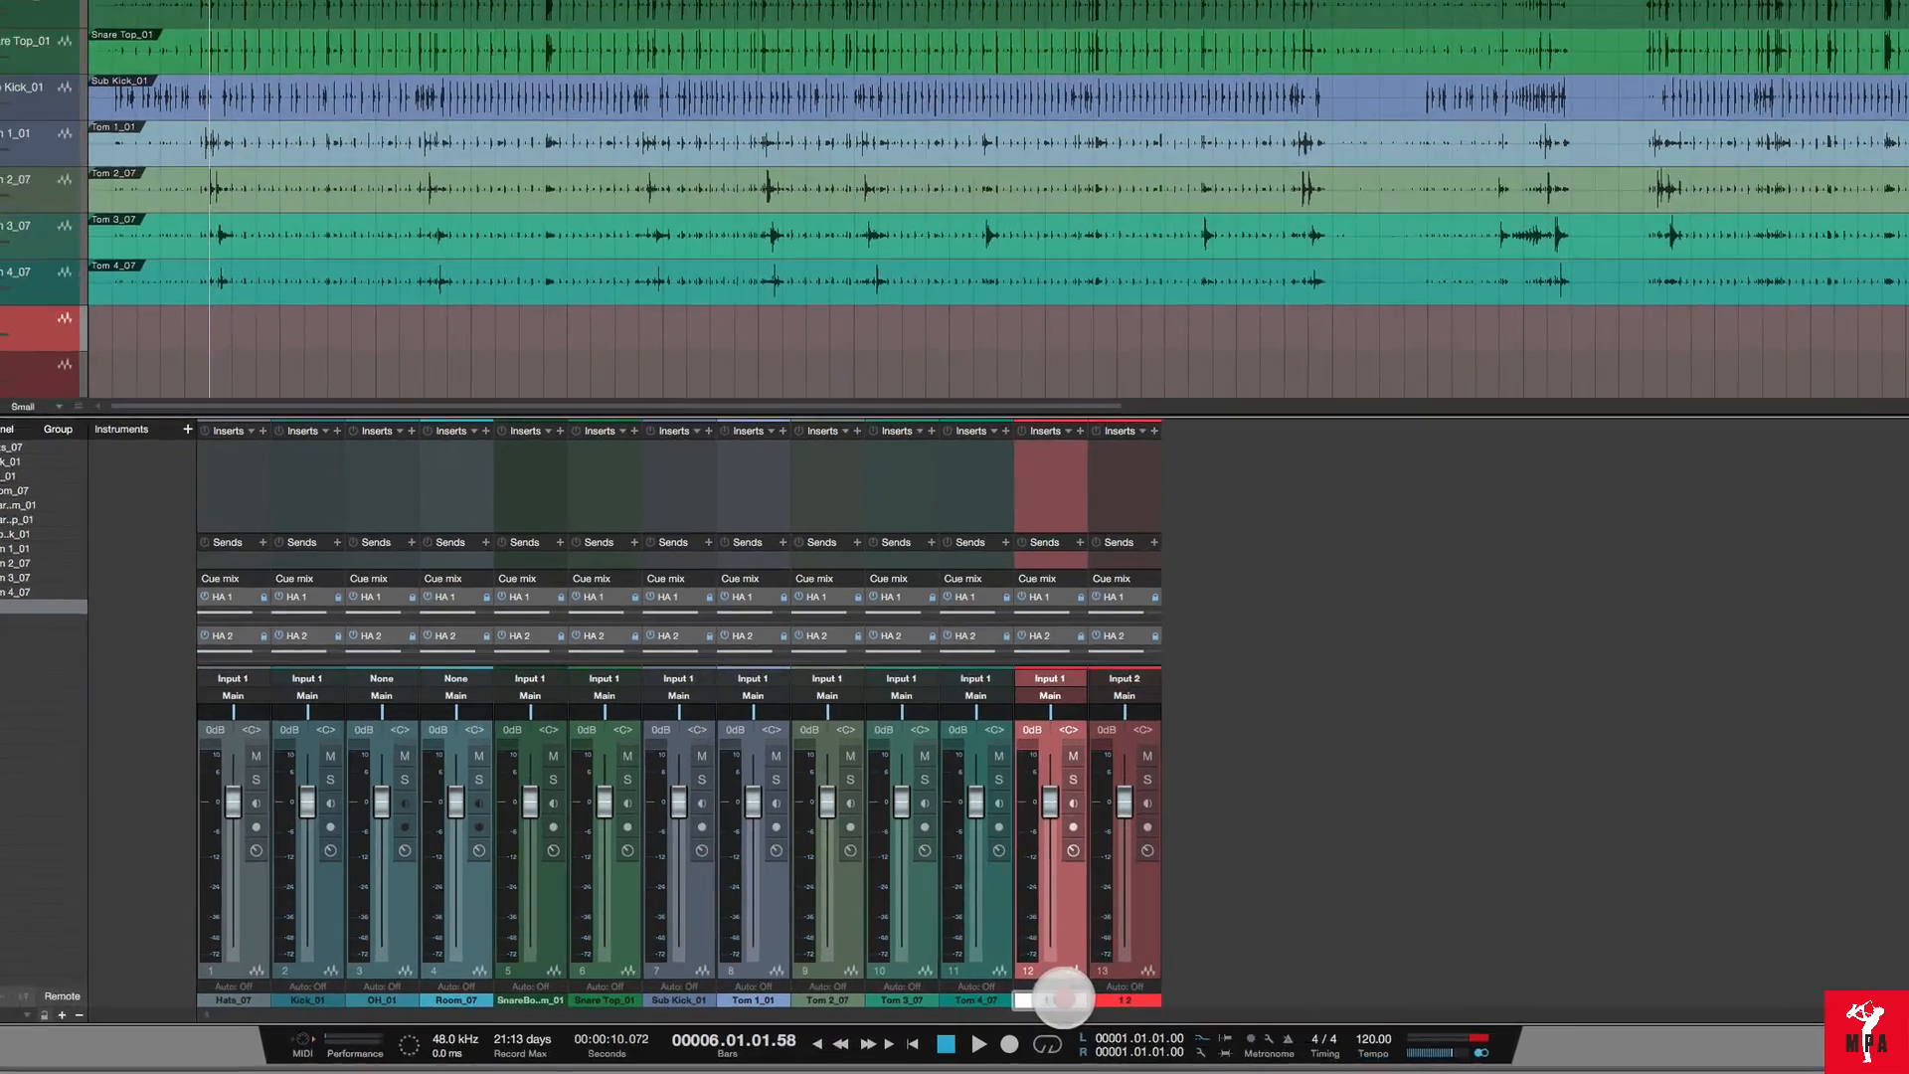
{"action": "type", "text": "Bass"}
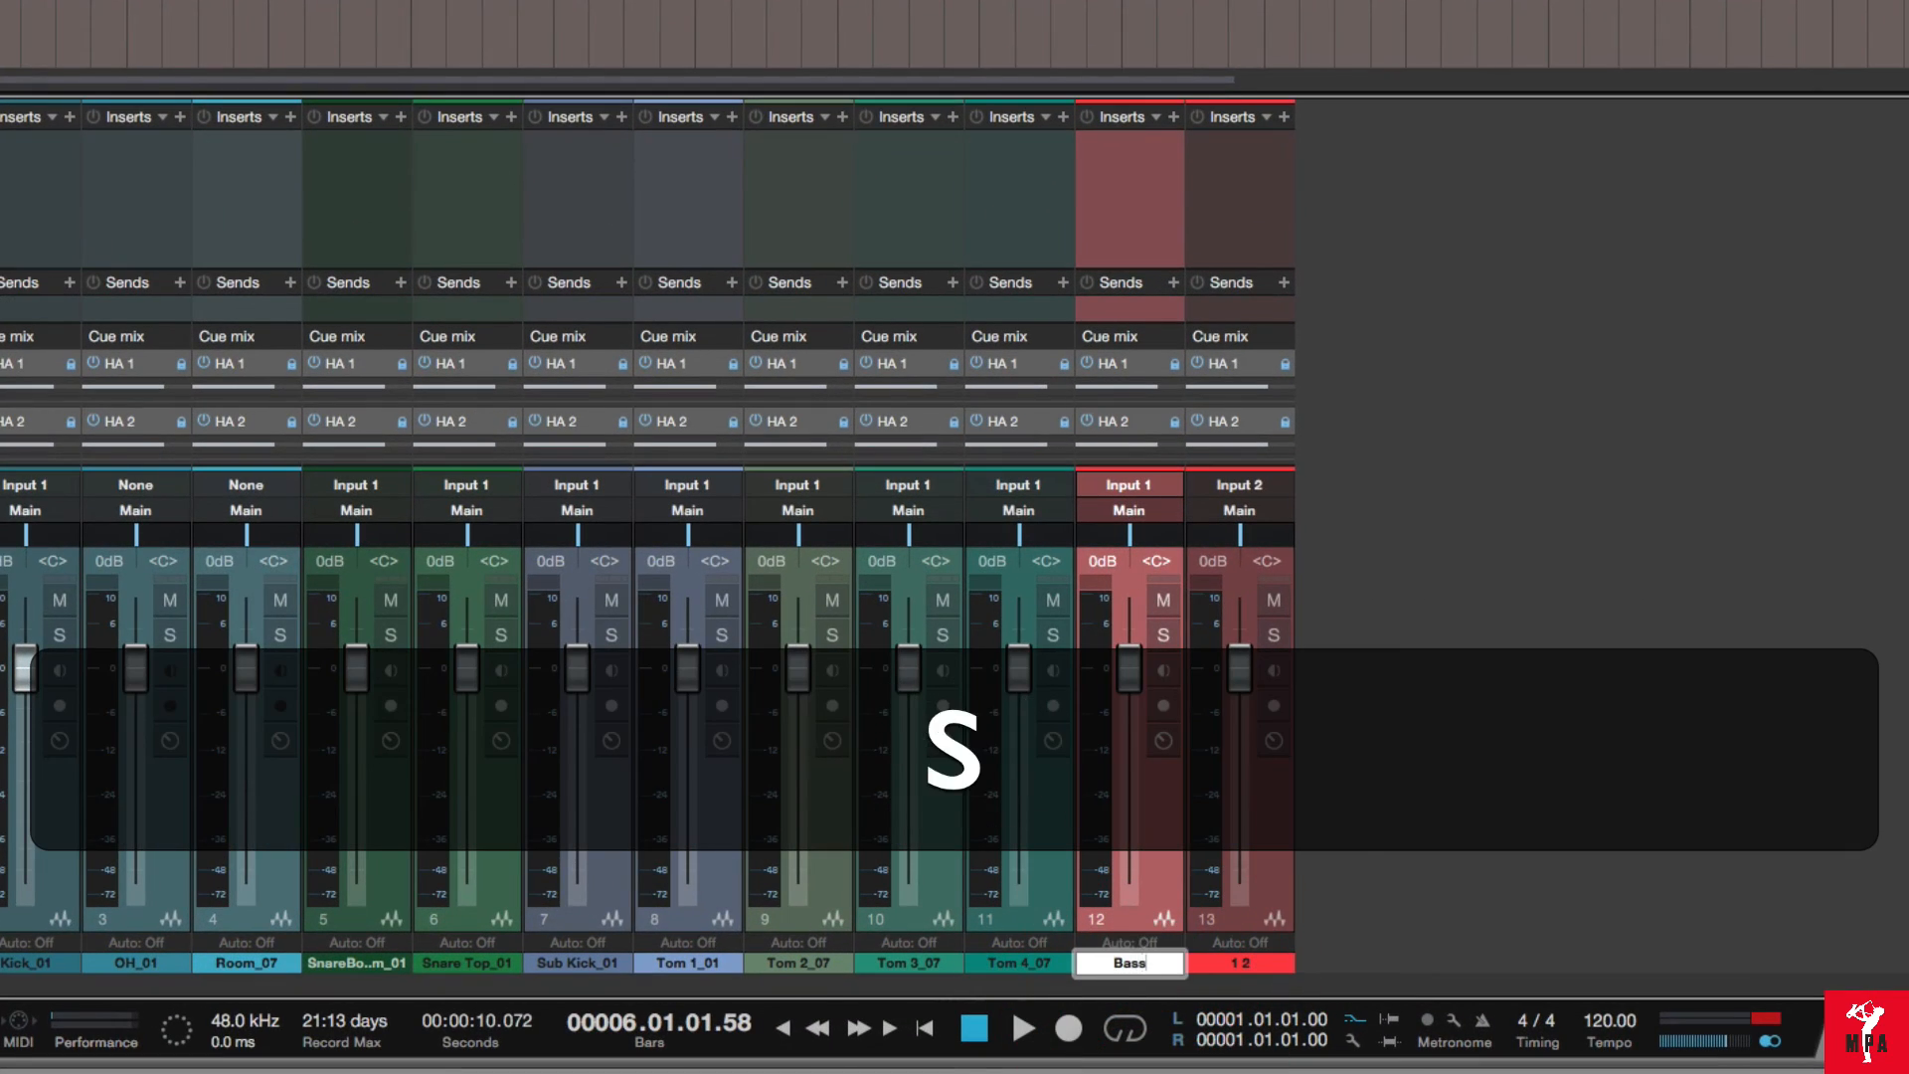
{"action": "key", "text": "Tab"}
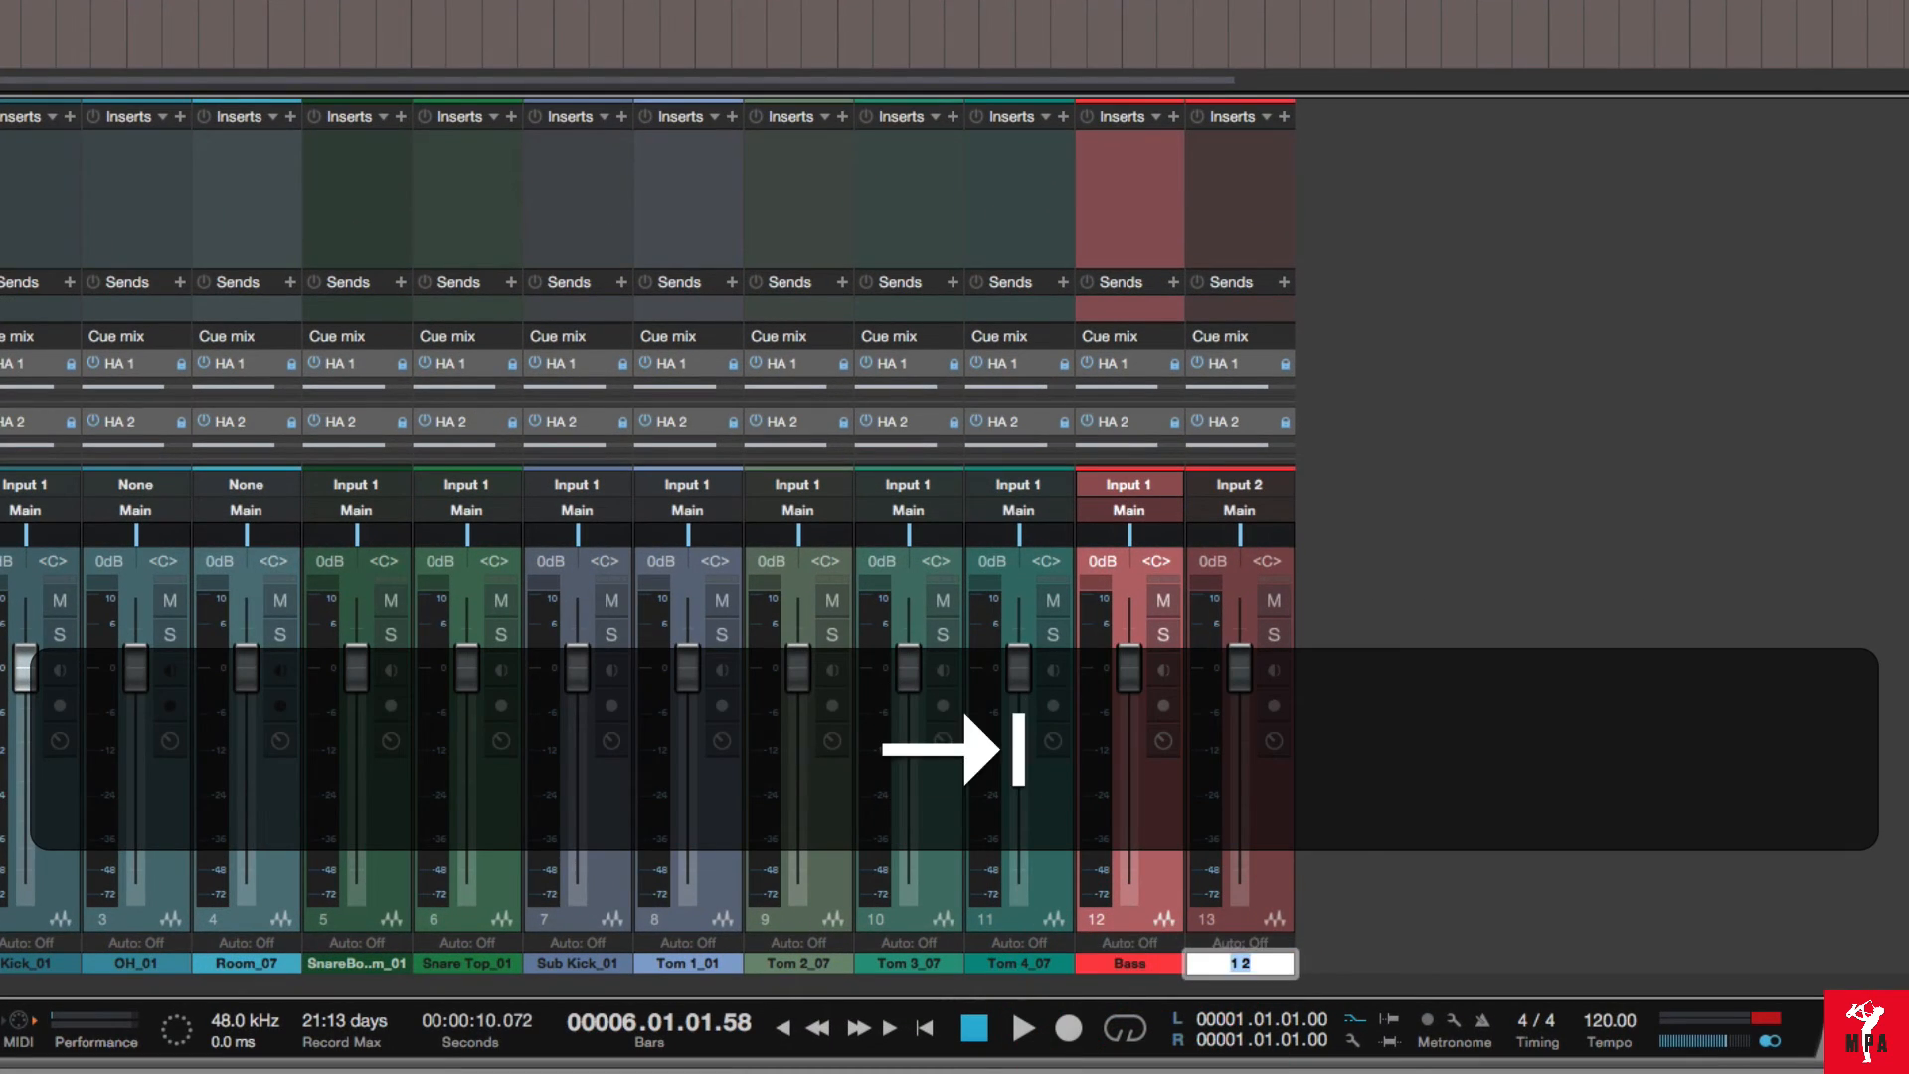
{"action": "type", "text": "Guitar"}
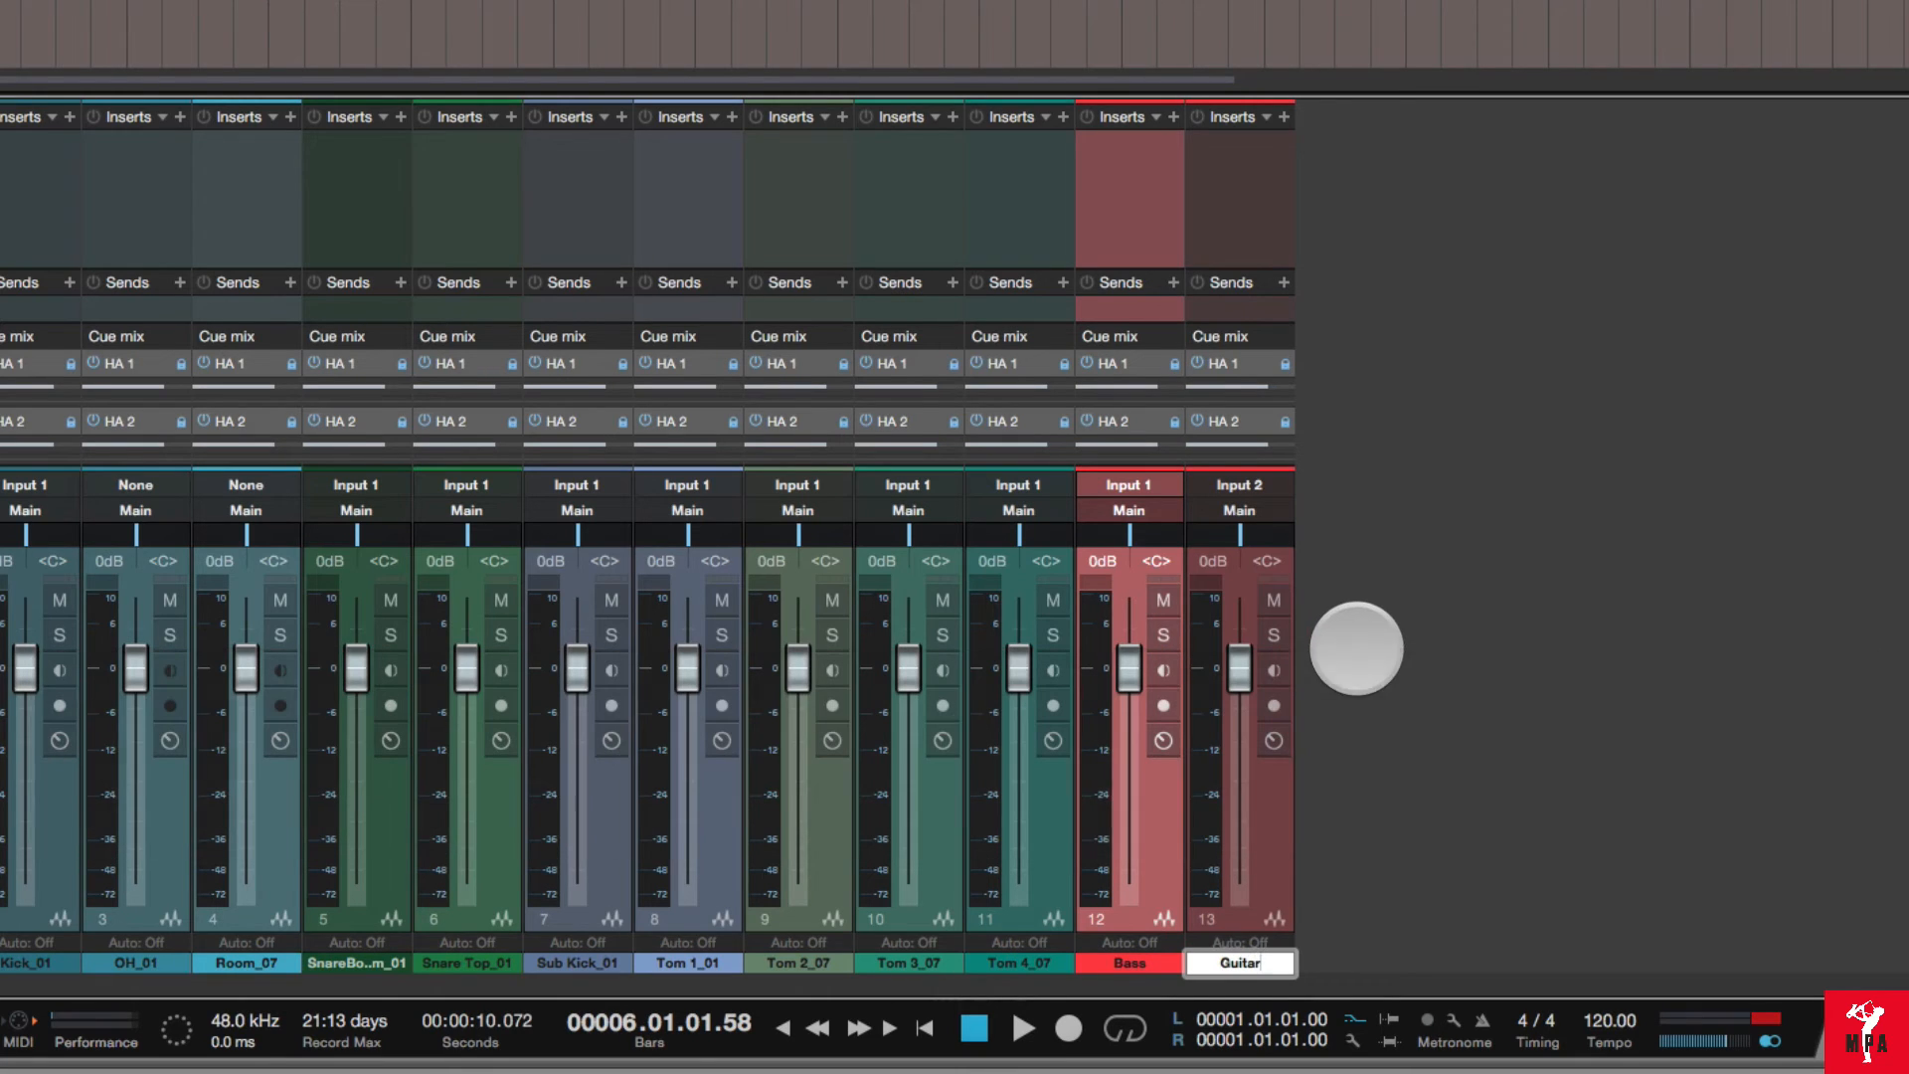
{"action": "left_click", "coordinate": [1356, 648]}
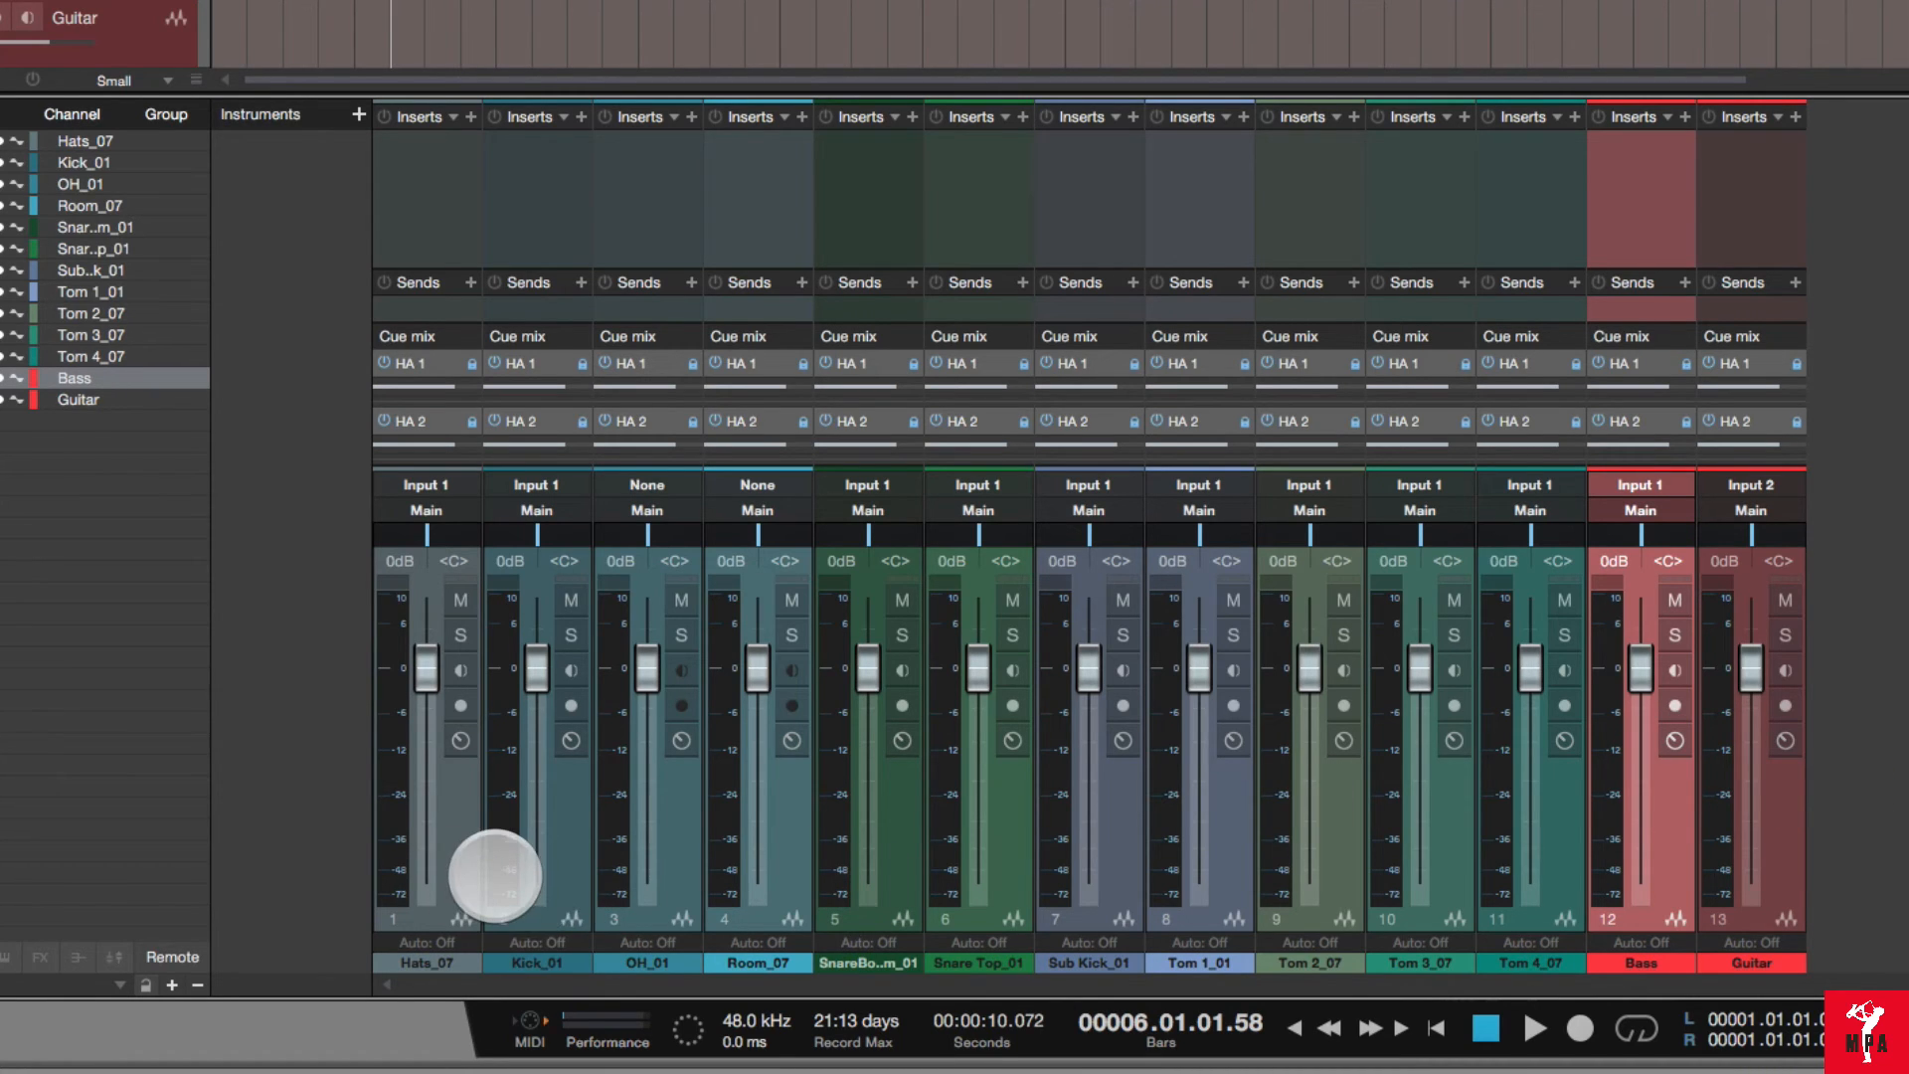
- Color all eleven drum channels light blue and turn their HA 2 and HA 1 cue mix levels fully down
{"action": "left_click", "coordinate": [425, 852]}
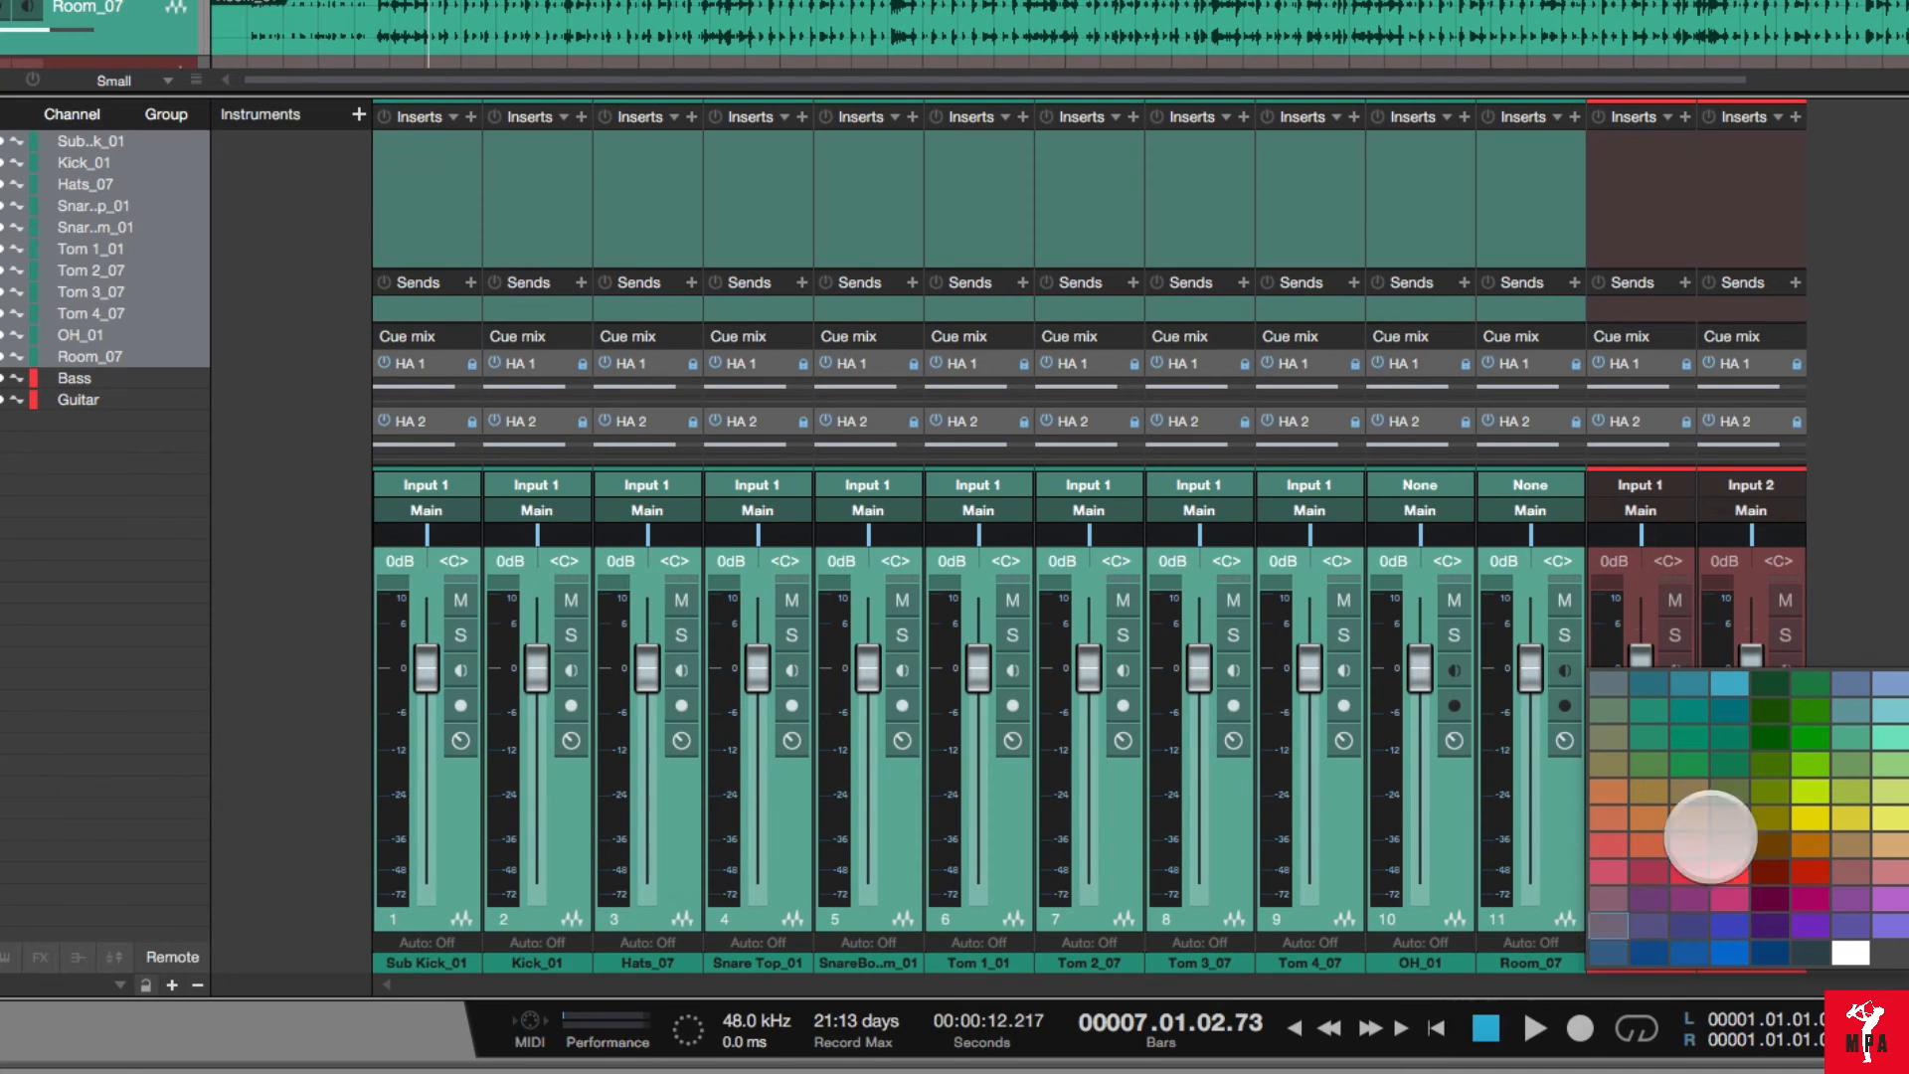
{"action": "left_click", "coordinate": [1882, 685]}
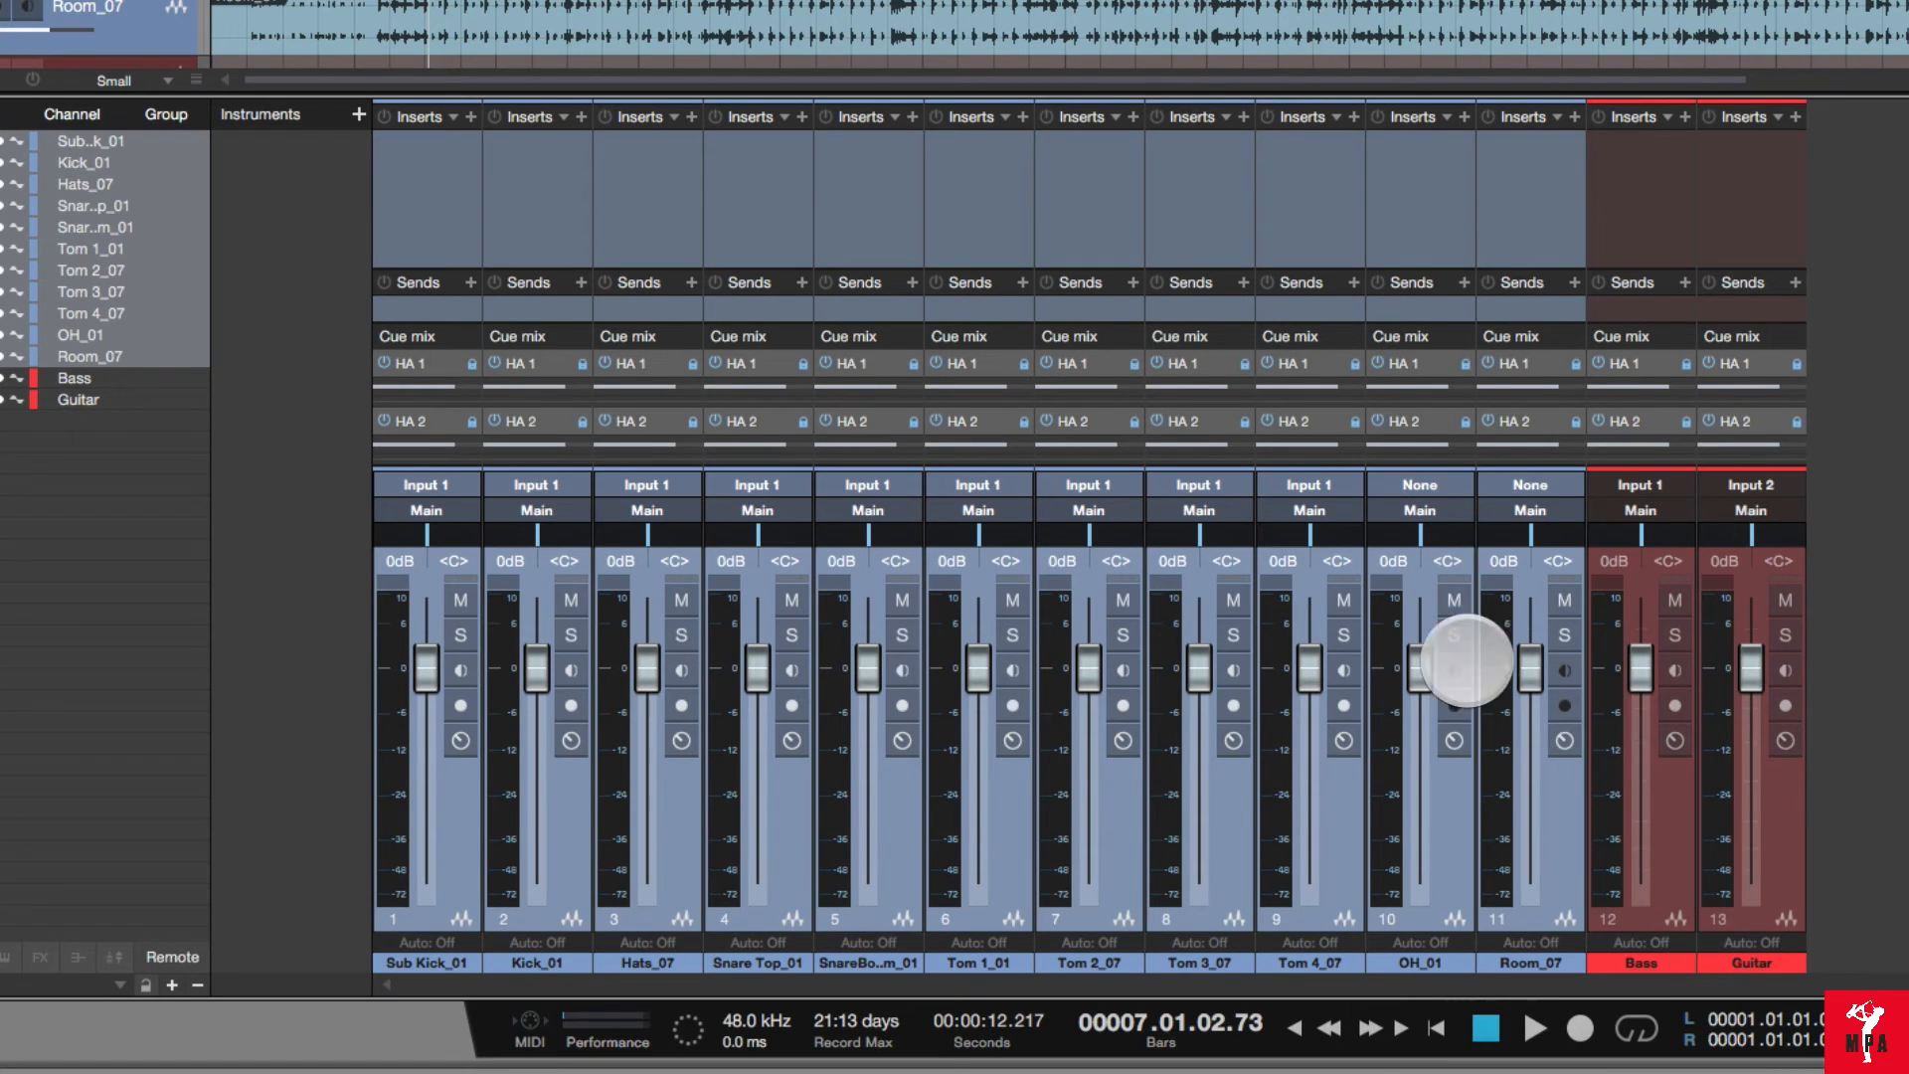
{"action": "left_click_drag", "start_coordinate": [442, 440], "coordinate": [90, 433]}
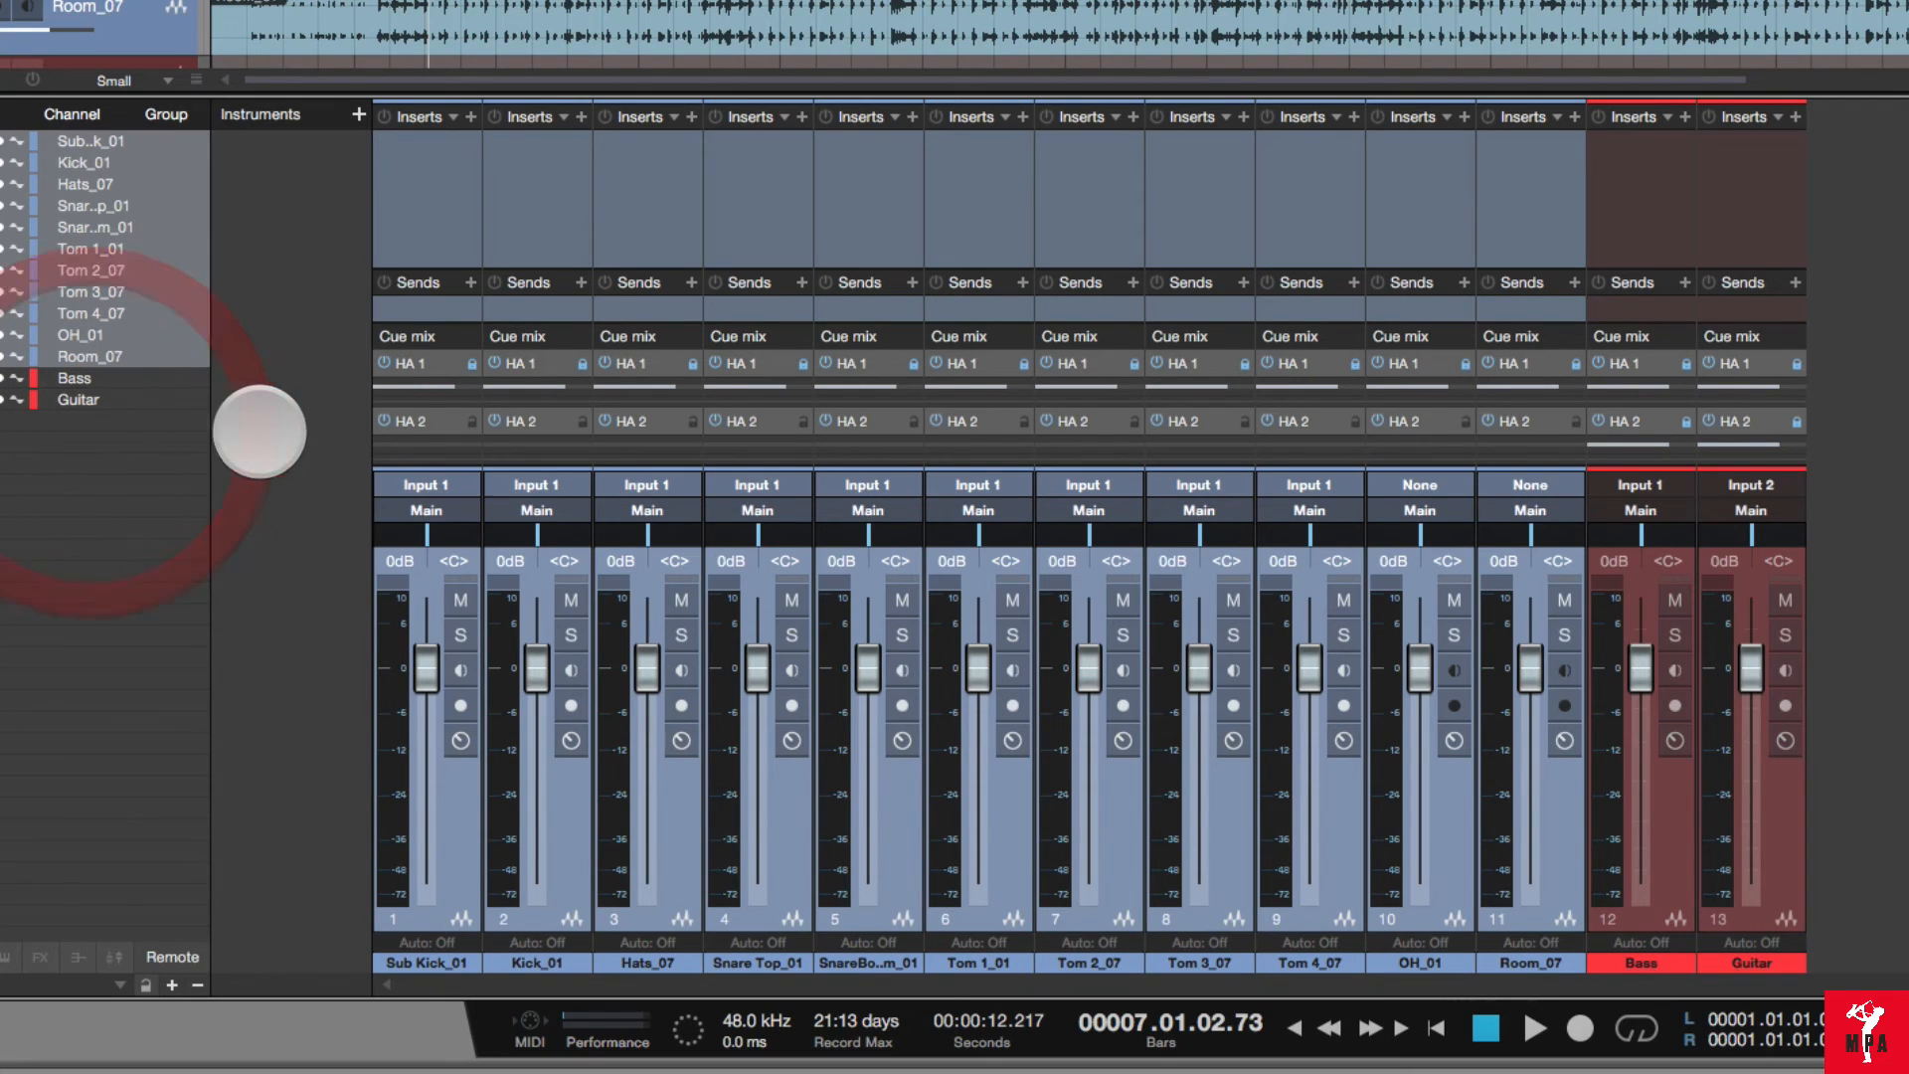
{"action": "left_click_drag", "start_coordinate": [444, 387], "coordinate": [313, 386]}
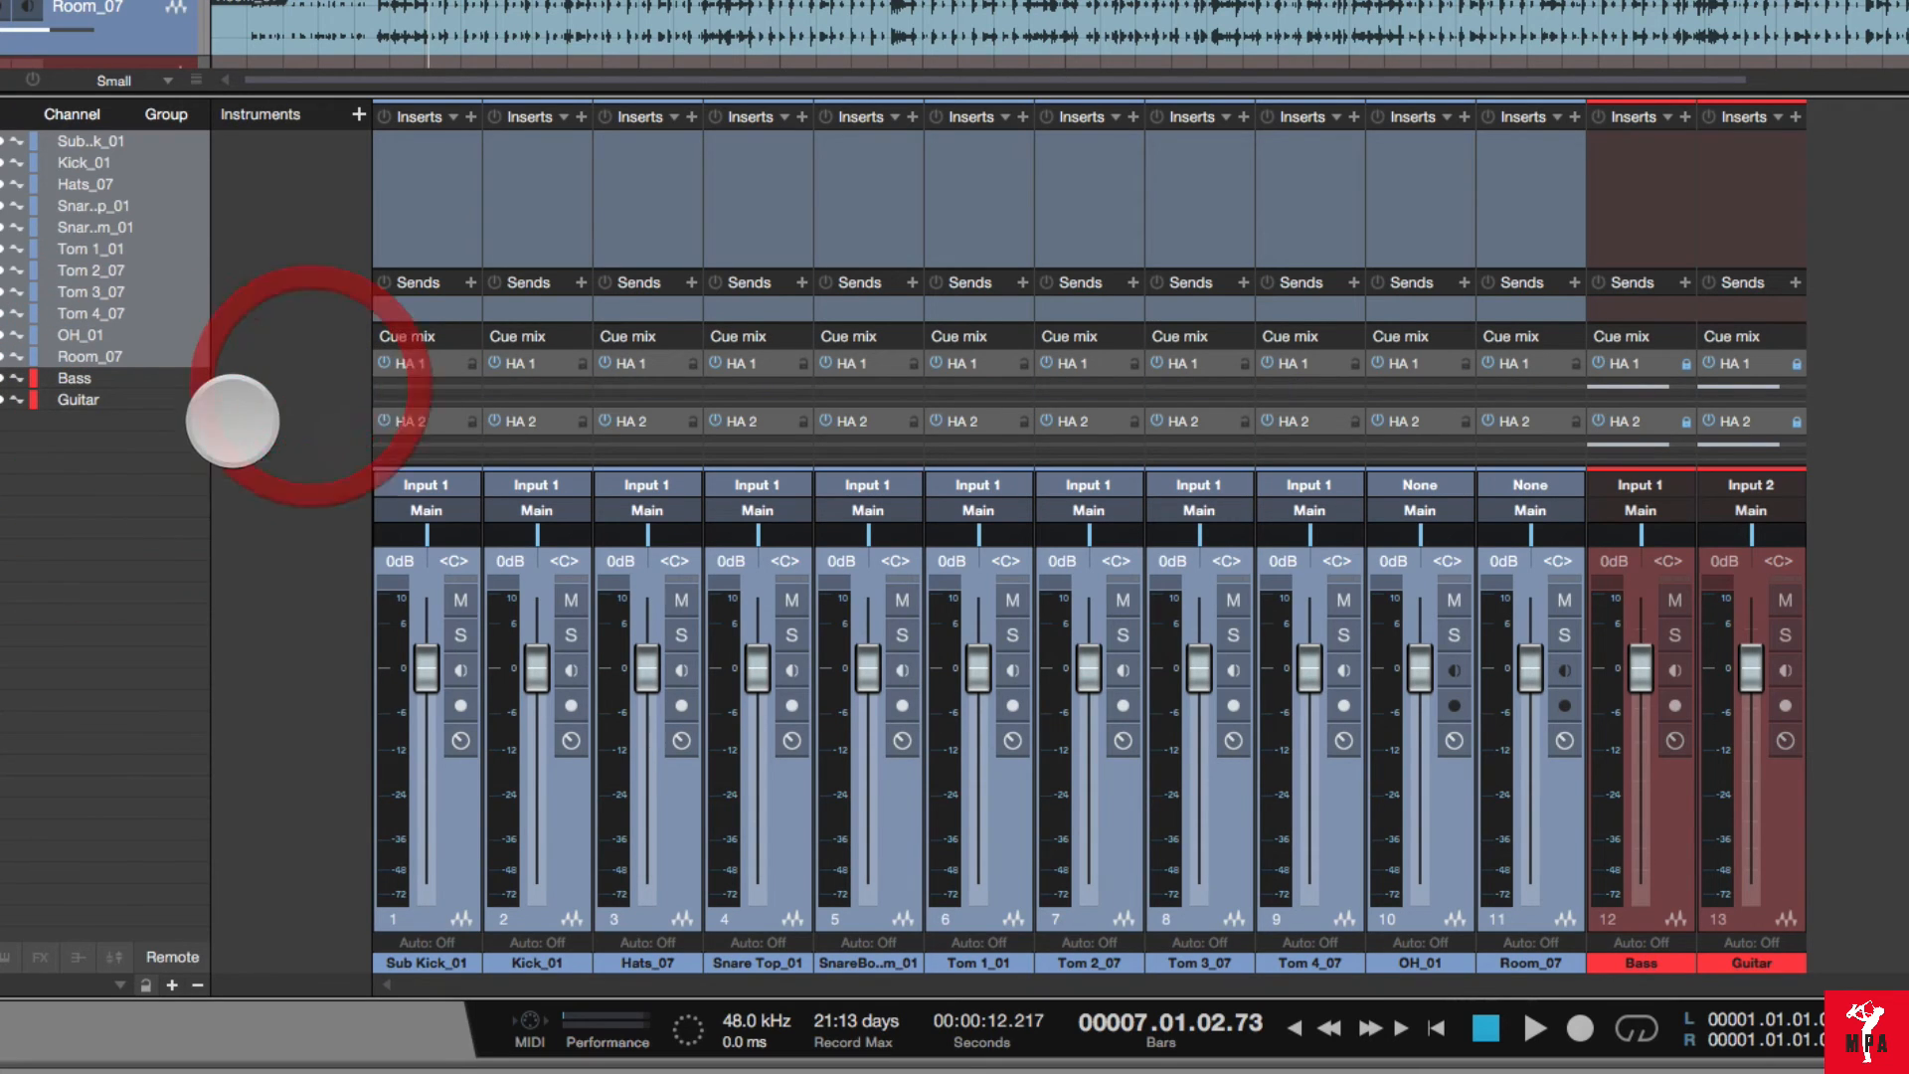
- Raise the HA 1 cue mix levels of the Sub Kick, Kick, Hats and Snare Top channels individually, and play the song
{"action": "left_click", "coordinate": [459, 818]}
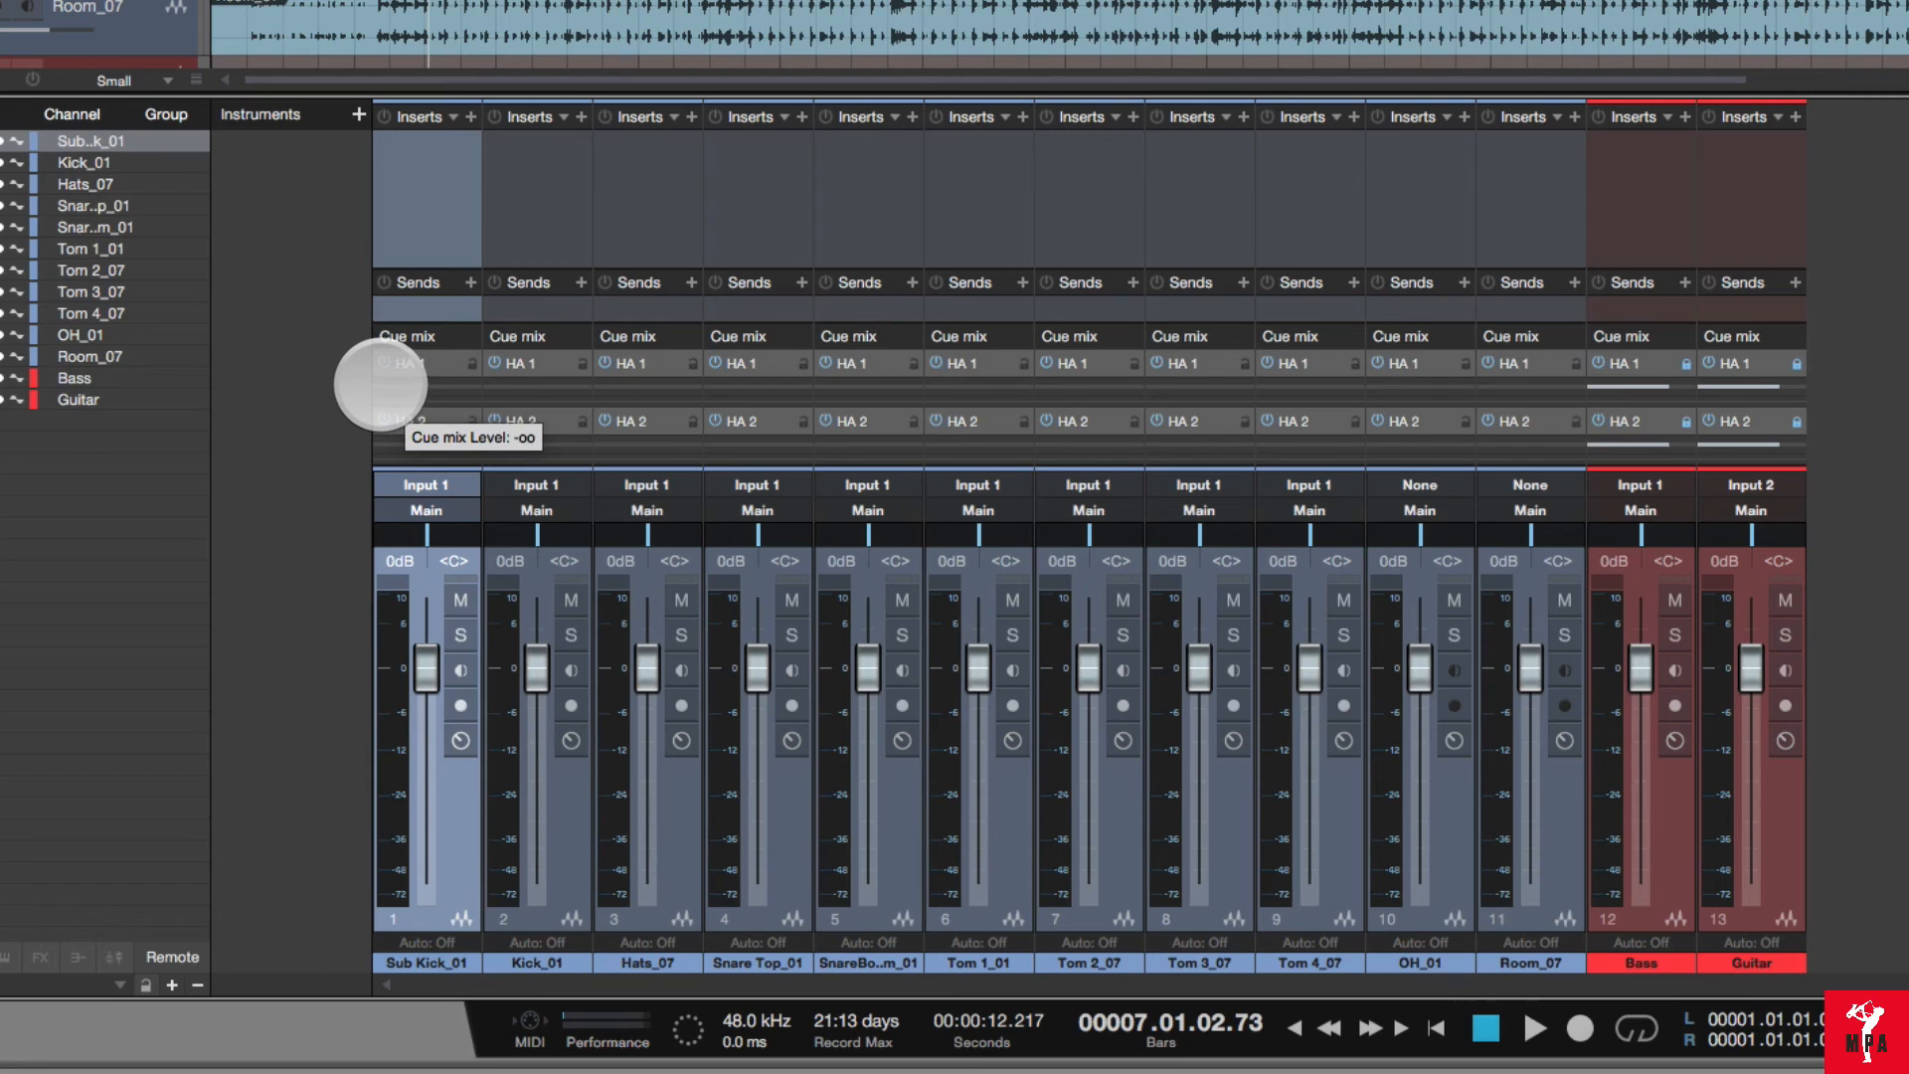
{"action": "left_click_drag", "start_coordinate": [378, 386], "coordinate": [453, 388]}
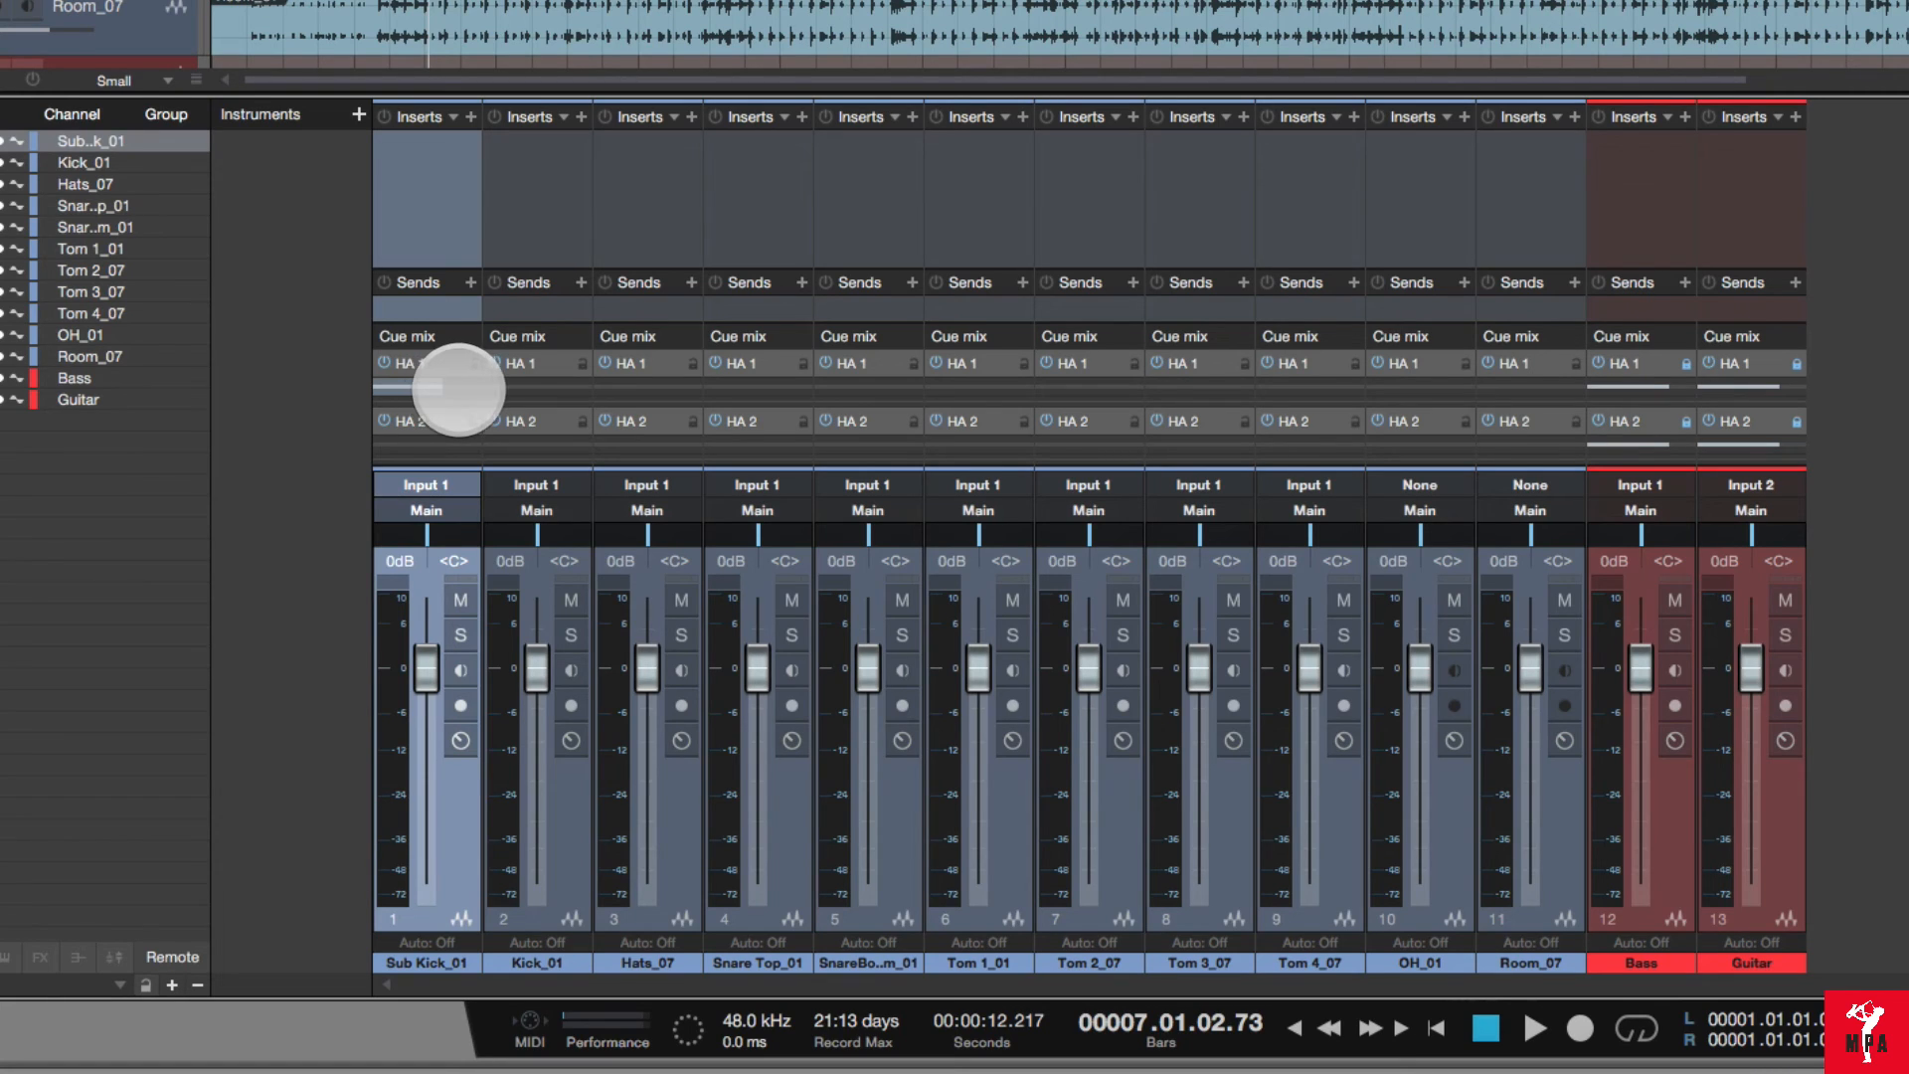
{"action": "left_click_drag", "start_coordinate": [527, 390], "coordinate": [774, 386]}
{"action": "key", "text": "space"}
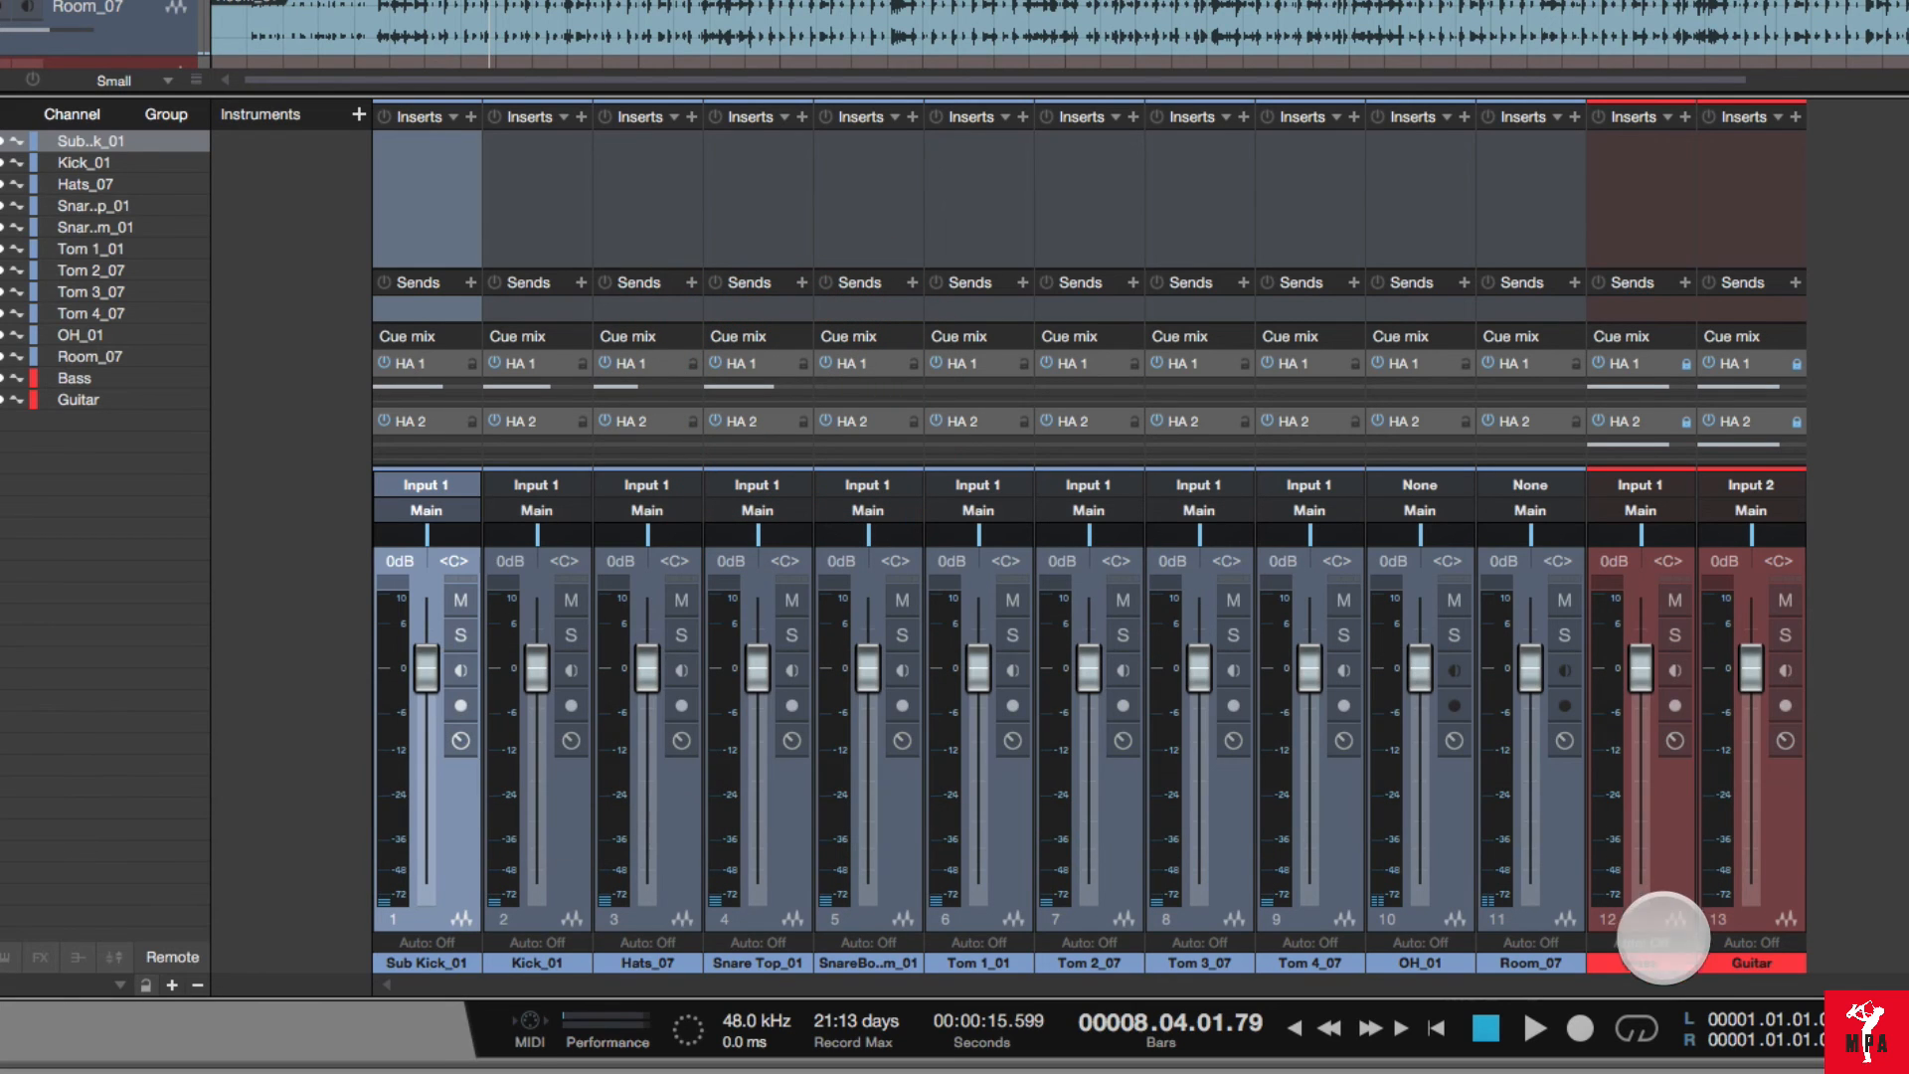
- Rename the Bass channel "Bass HA1"
{"action": "left_click", "coordinate": [1662, 963]}
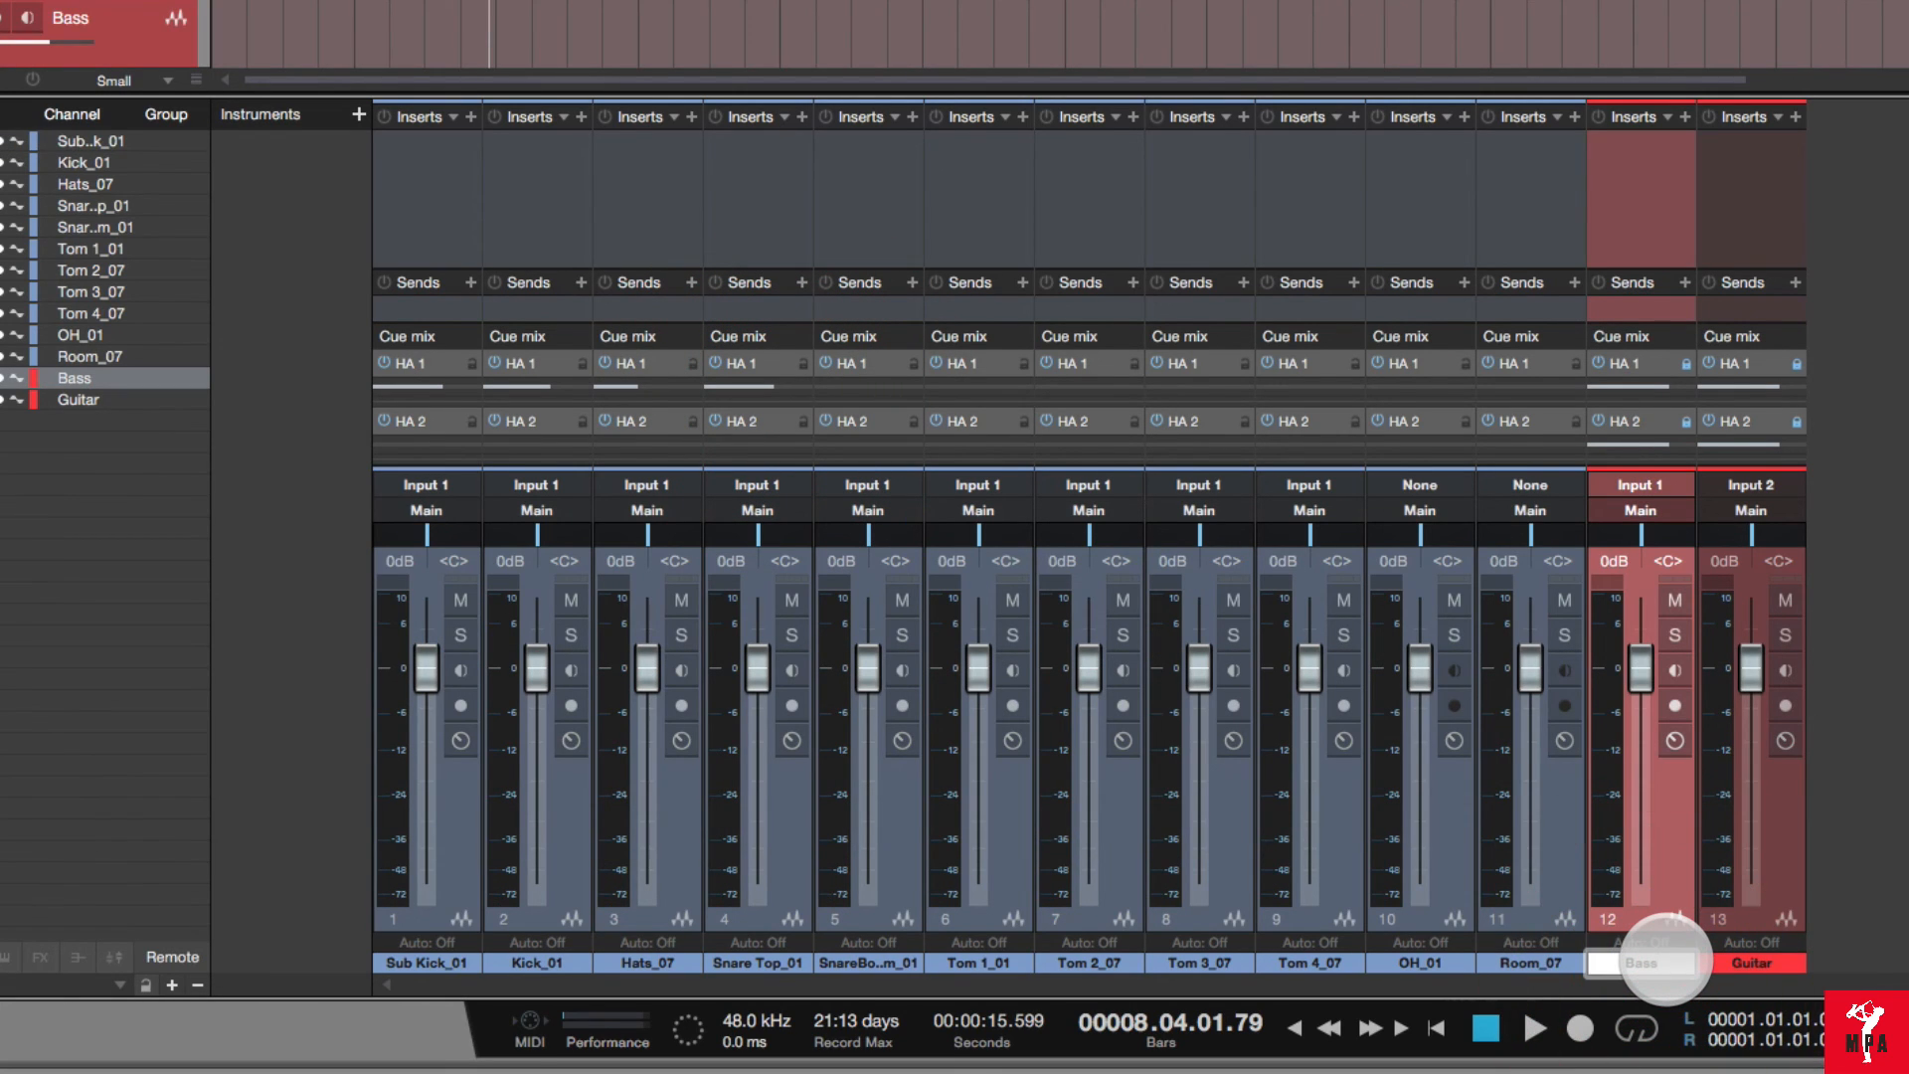
{"action": "type", "text": "HA"}
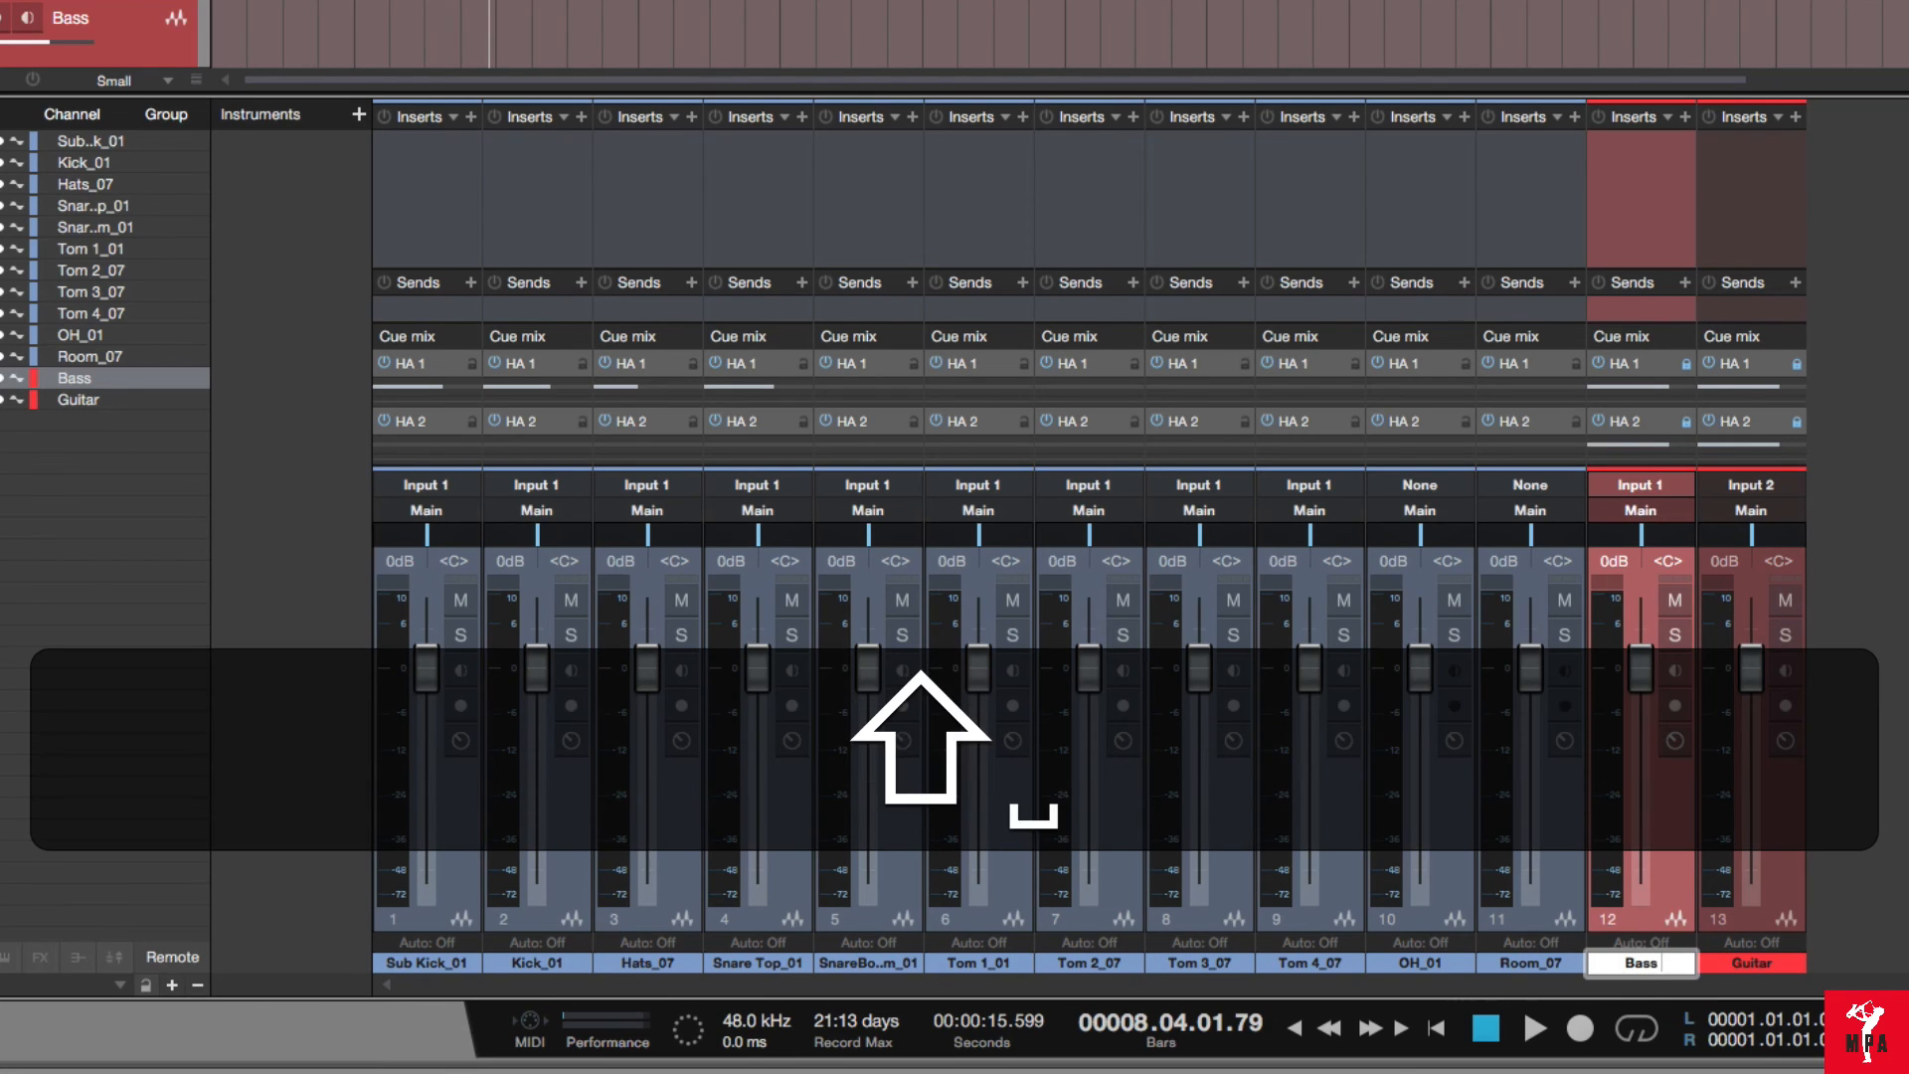
{"action": "type", "text": "1"}
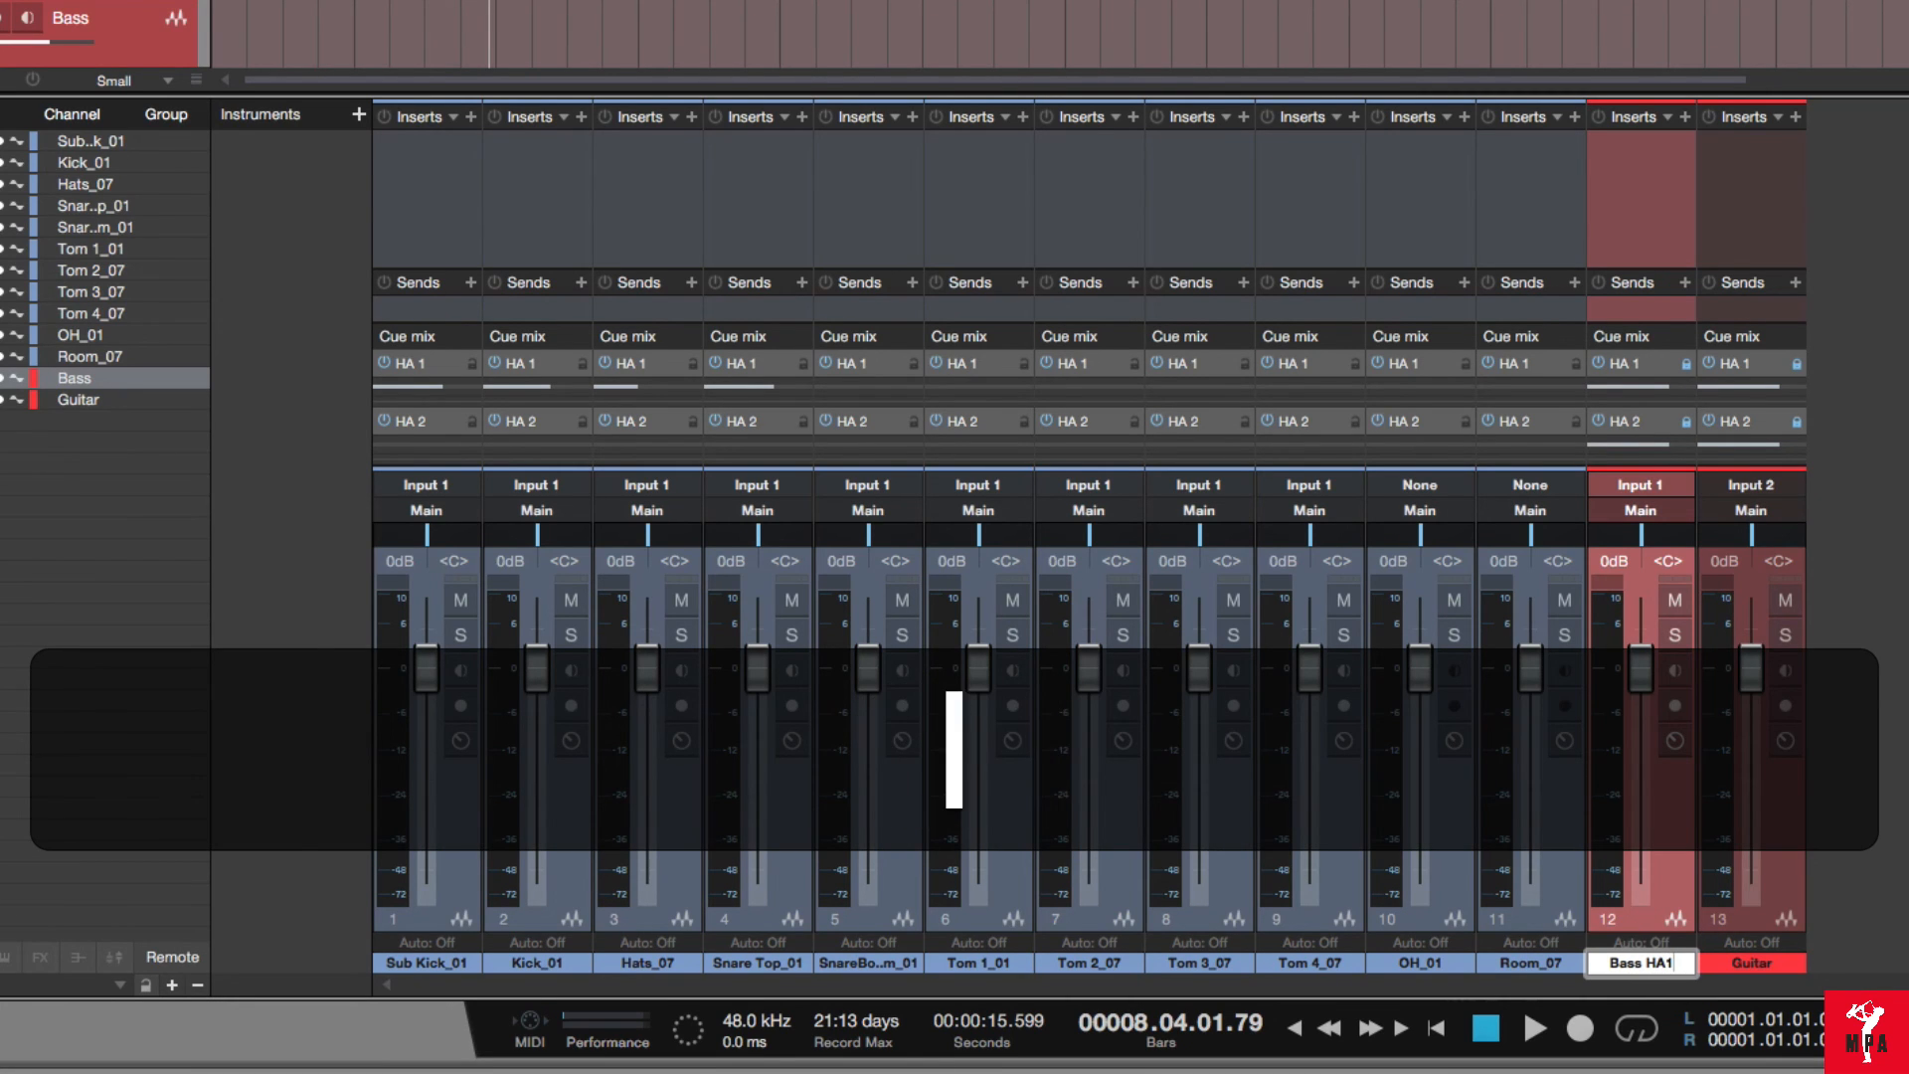
{"action": "left_click", "coordinate": [1627, 792]}
- Rename the HA 1 cue mix output "Bass C" in the song's audio output setup
{"action": "key", "text": "super+comma"}
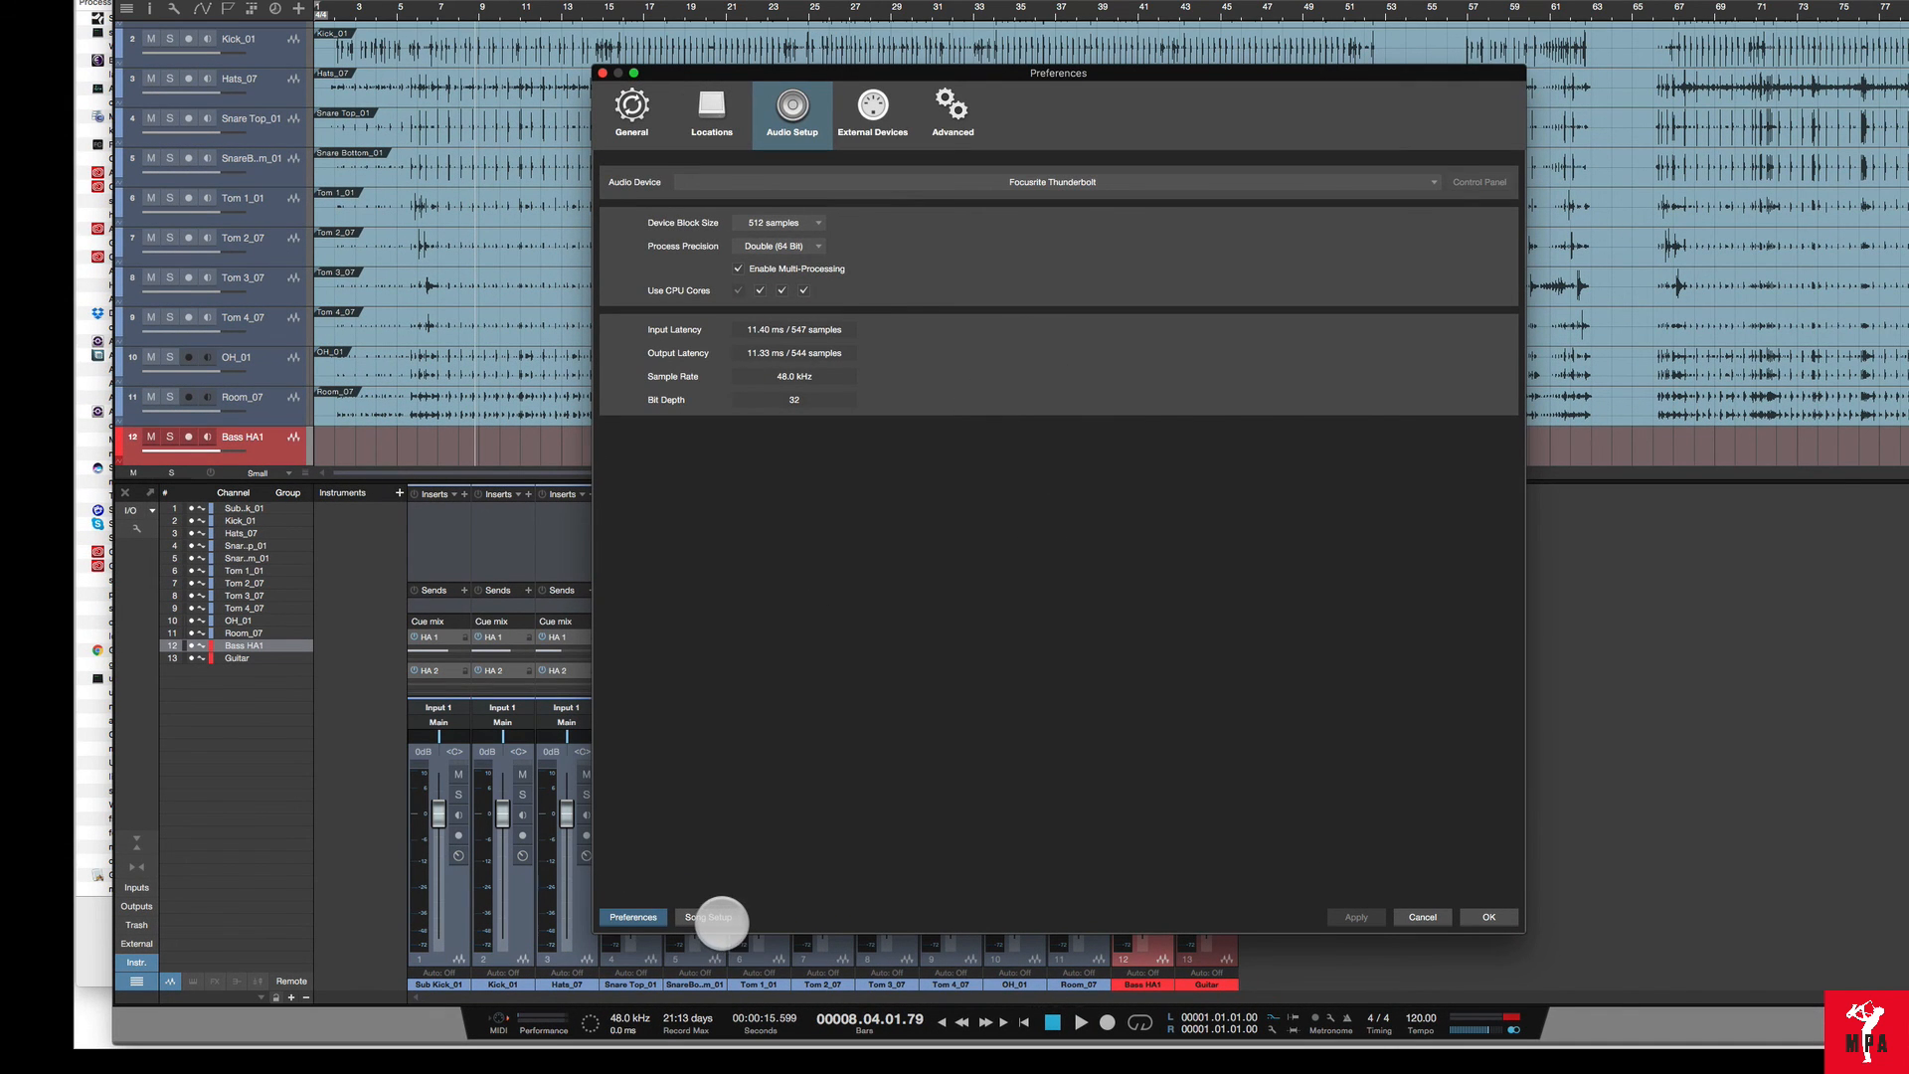
{"action": "left_click", "coordinate": [718, 917]}
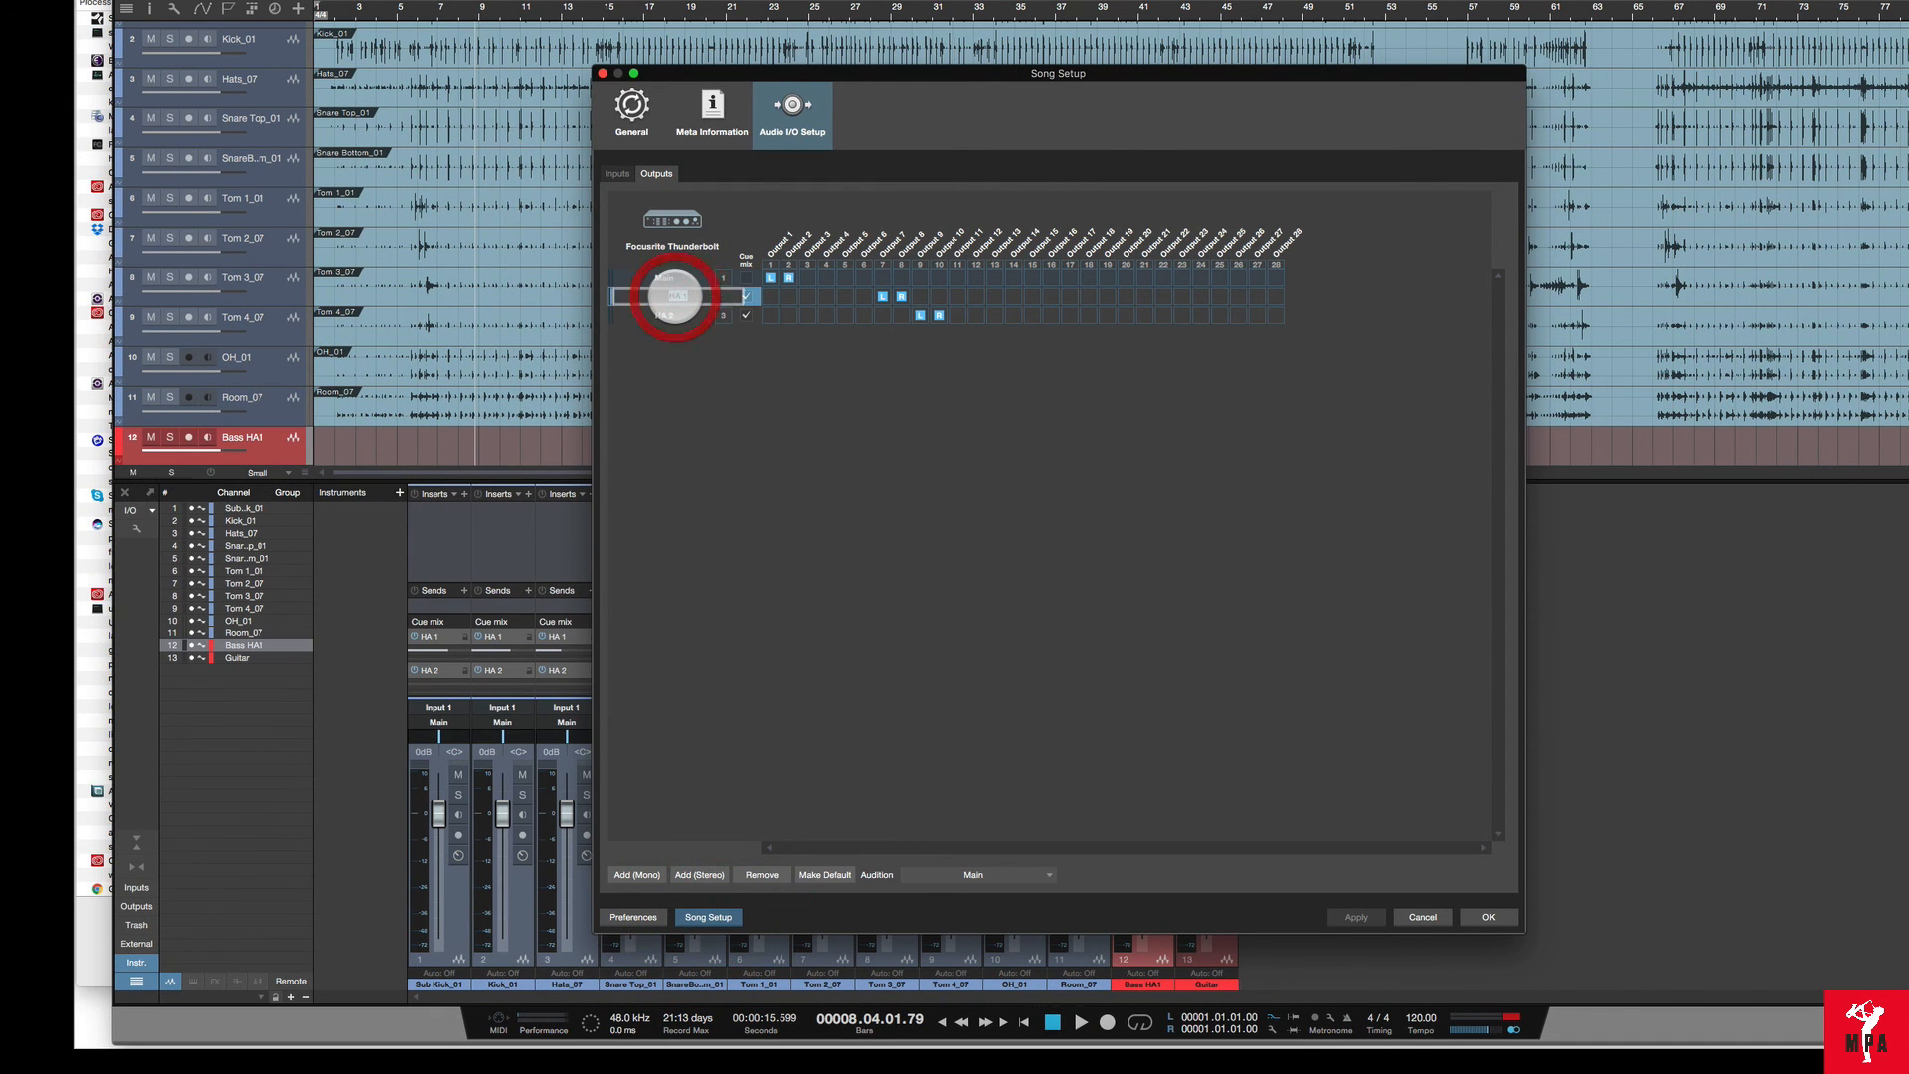
{"action": "type", "text": "Bass C"}
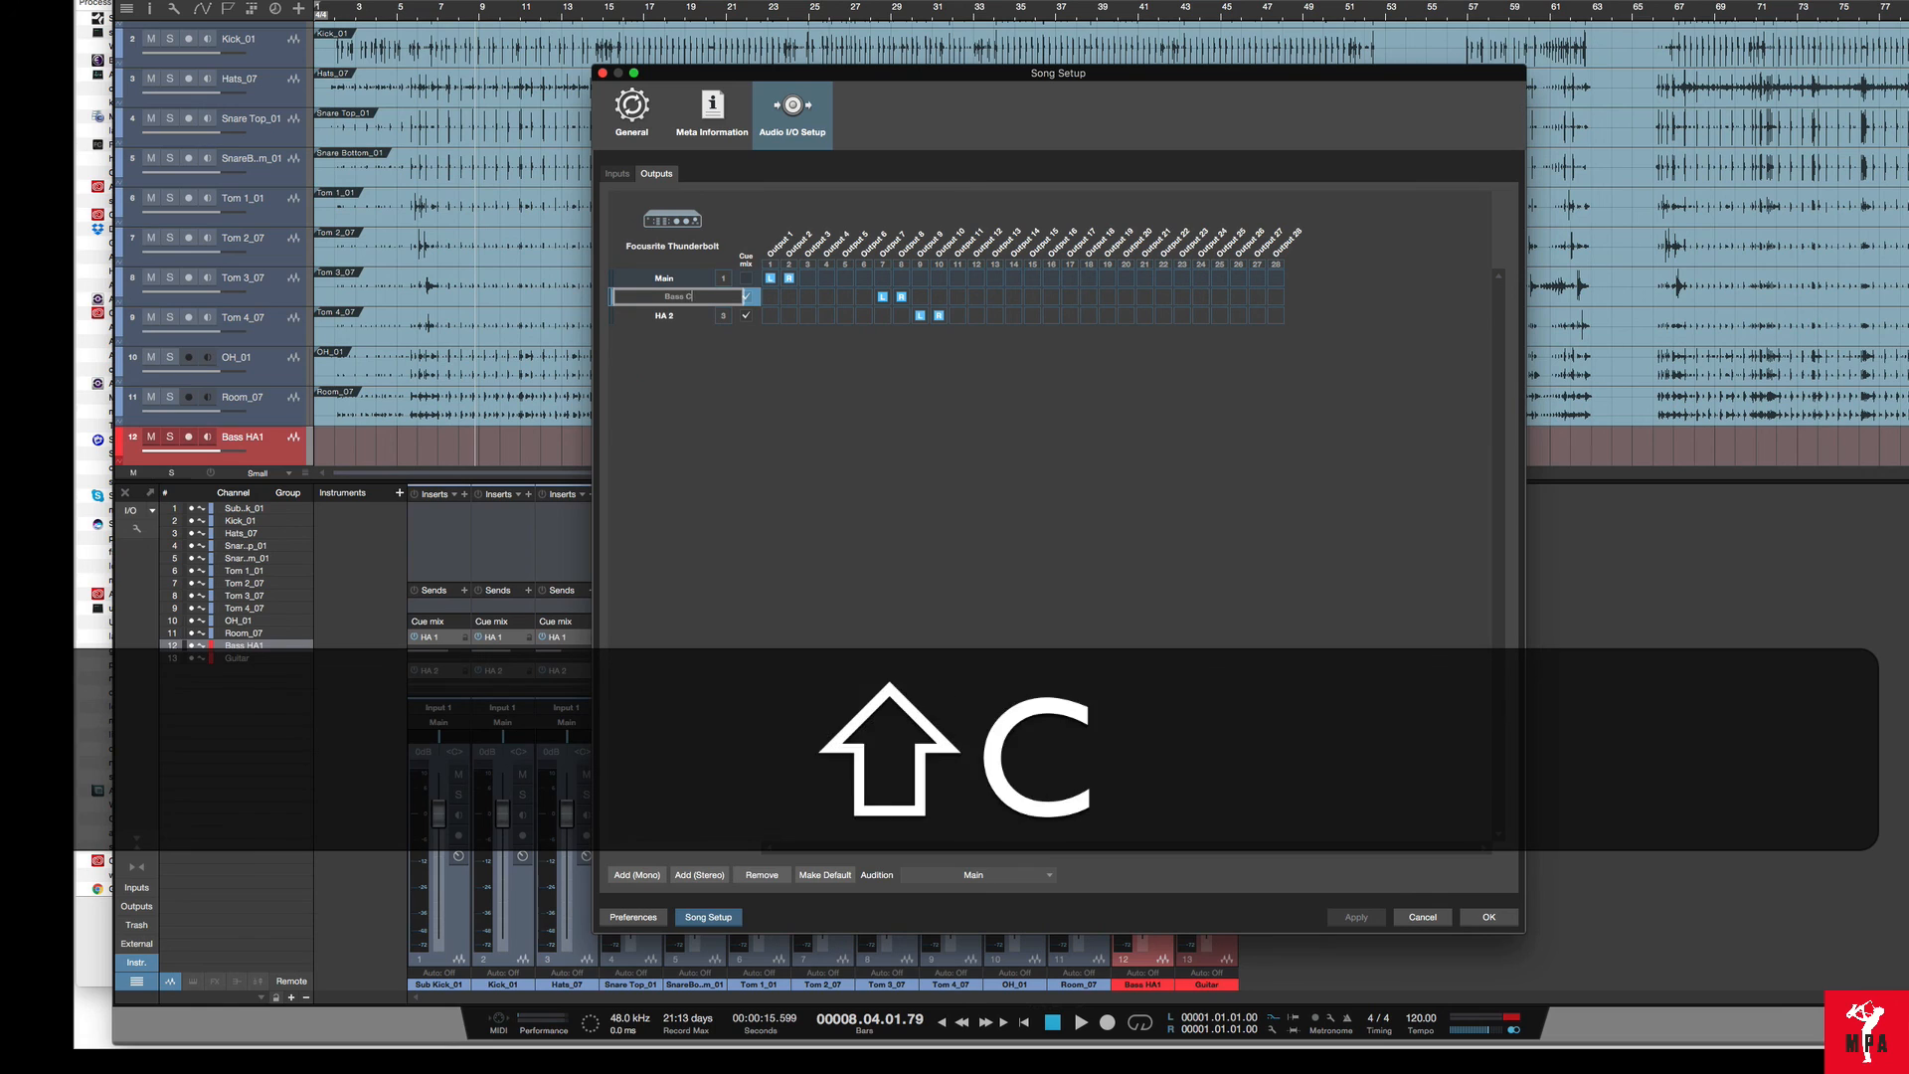
{"action": "type", "text": "ue"}
{"action": "key", "text": "BackSpace"}
{"action": "key", "text": "BackSpace"}
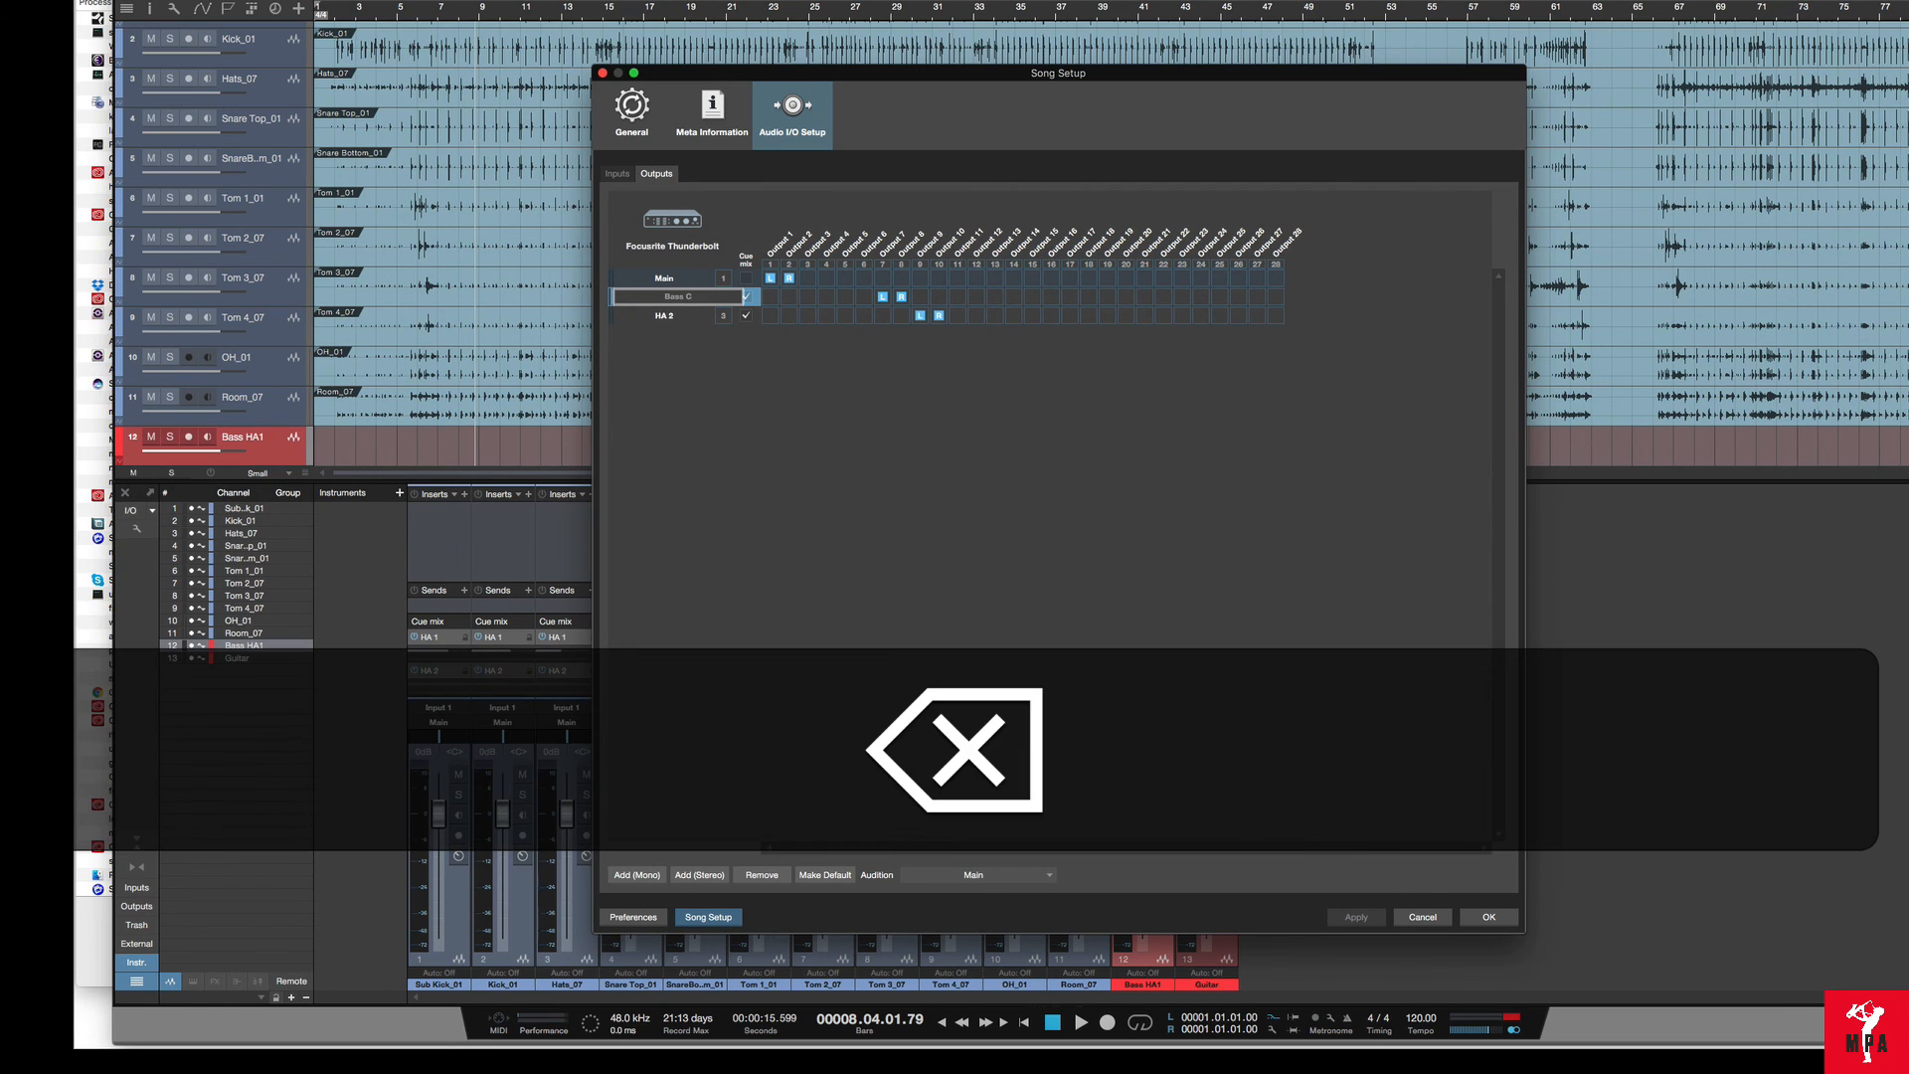
- Rename the HA 2 cue mix output "Guitar C" and apply the song setup
{"action": "double_click", "coordinate": [664, 317]}
{"action": "type", "text": "G"}
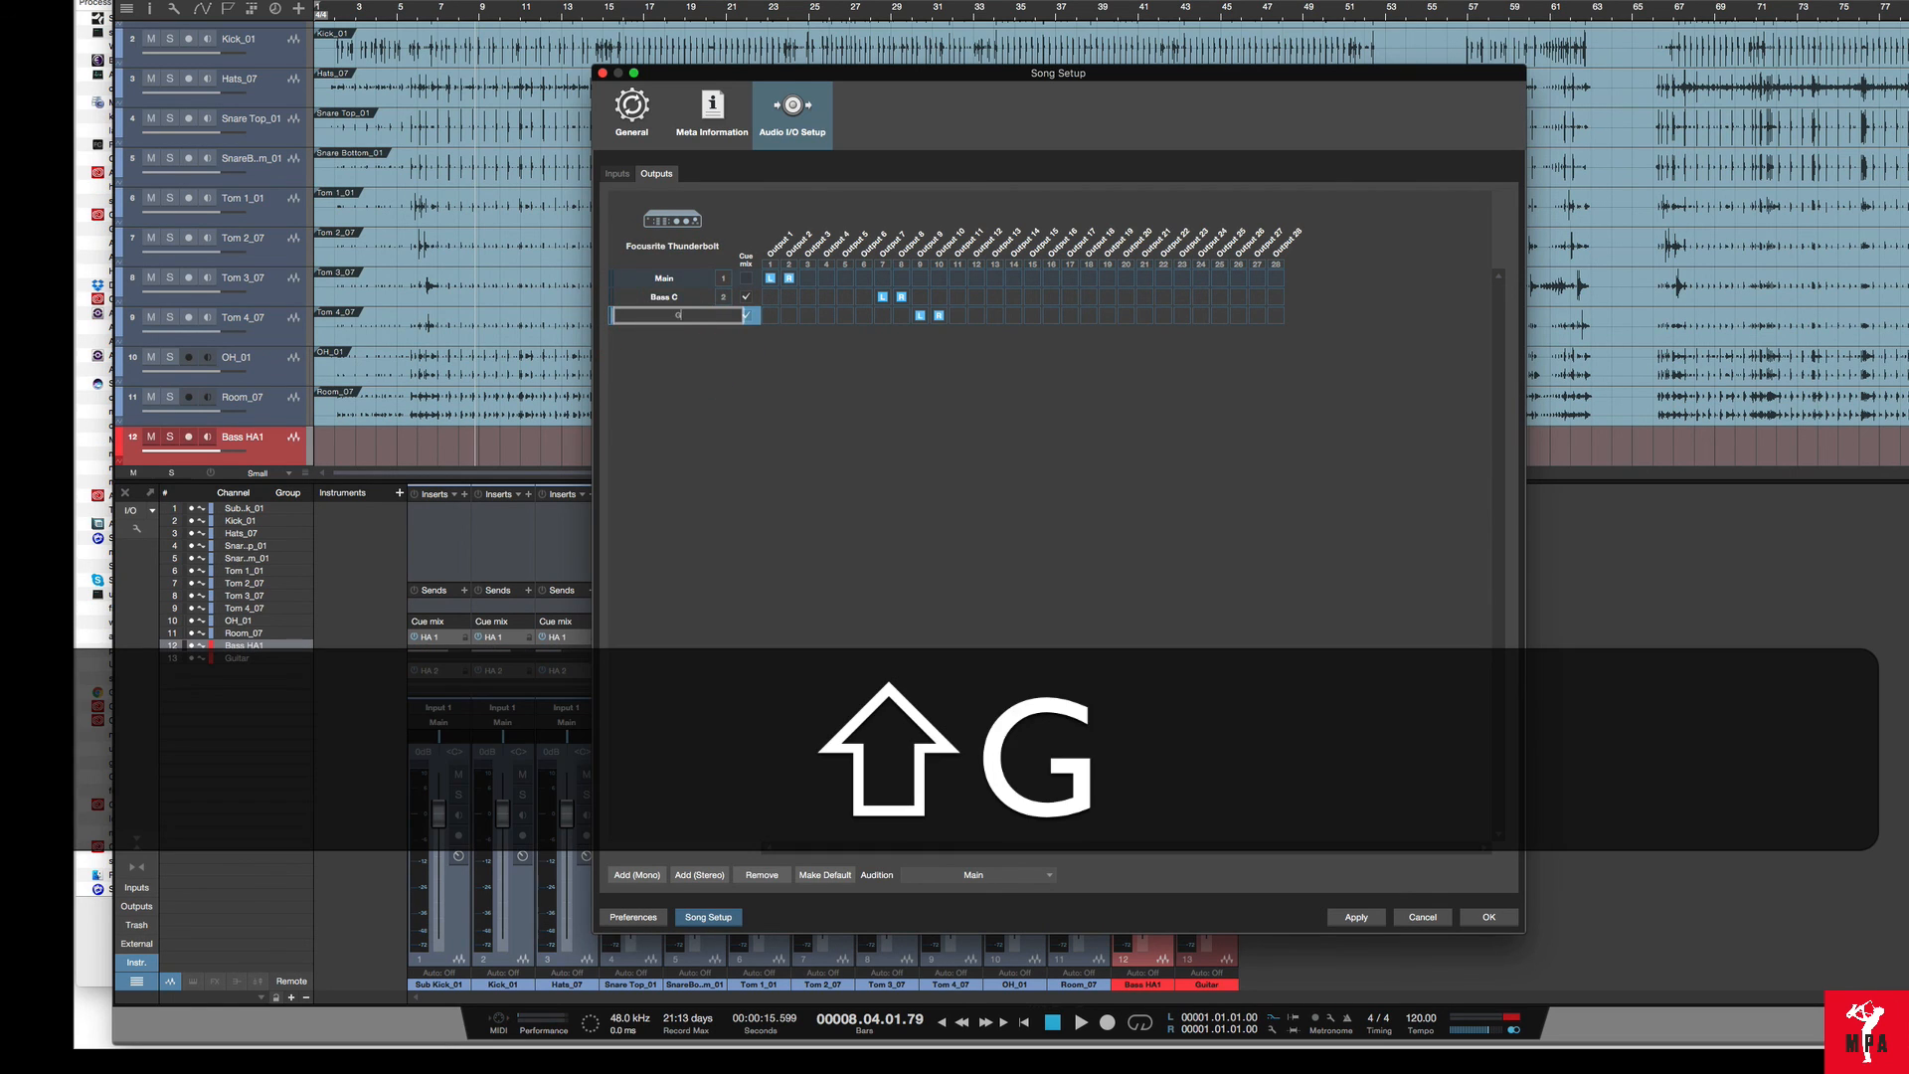
{"action": "type", "text": "uitar C"}
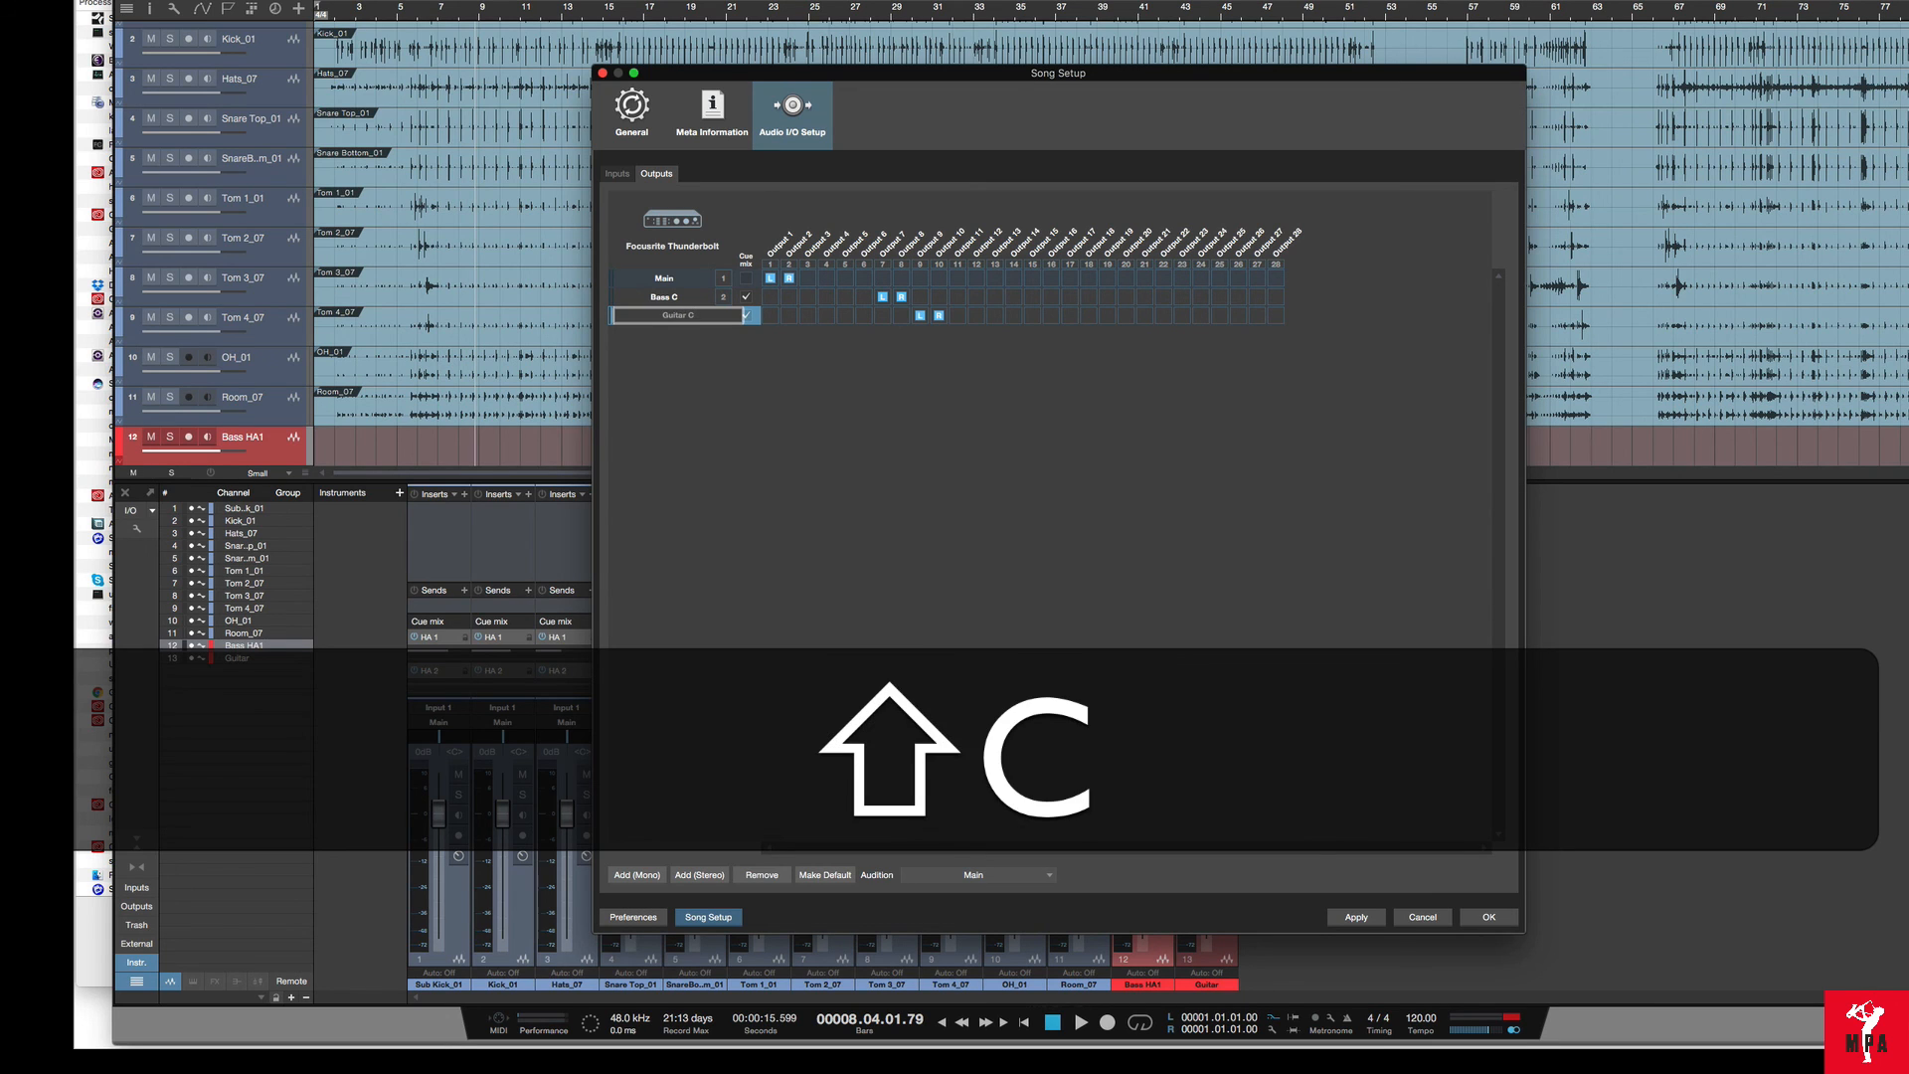
{"action": "left_click", "coordinate": [873, 528]}
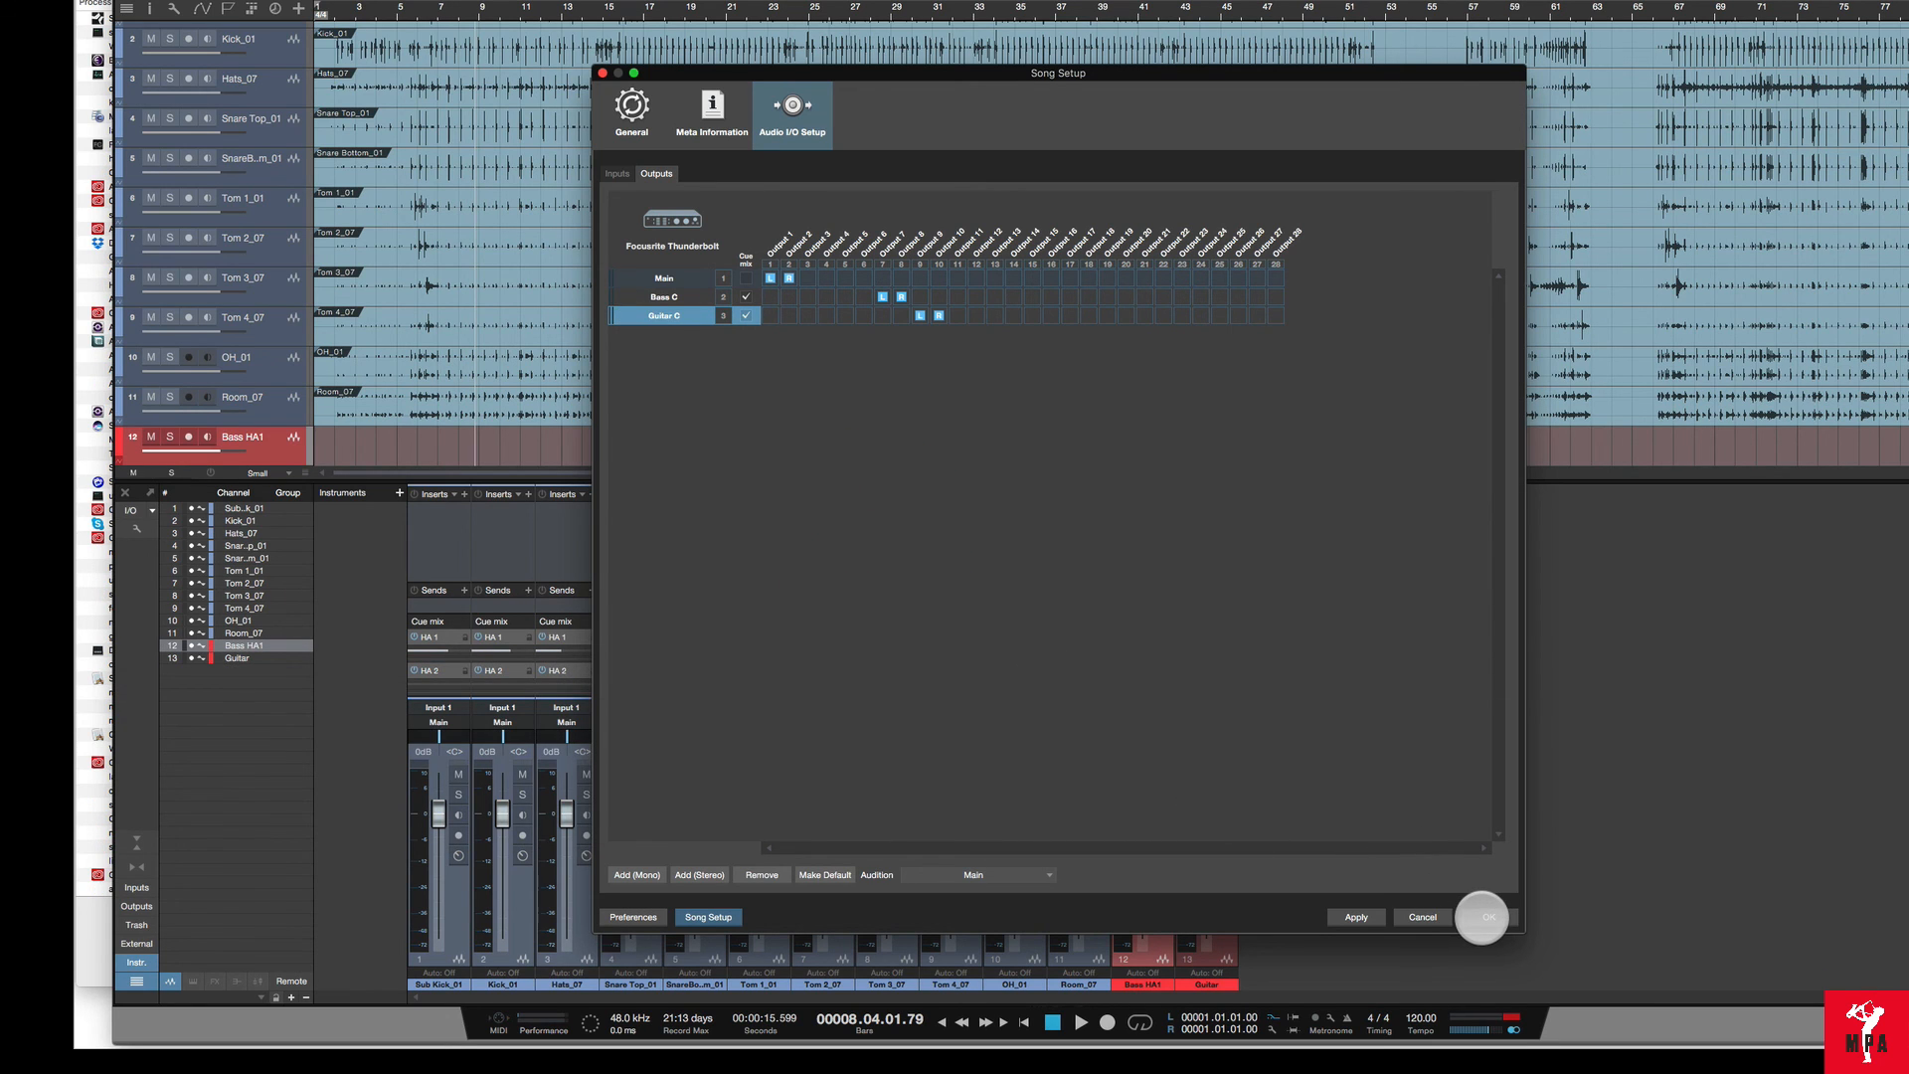
{"action": "left_click", "coordinate": [1482, 917]}
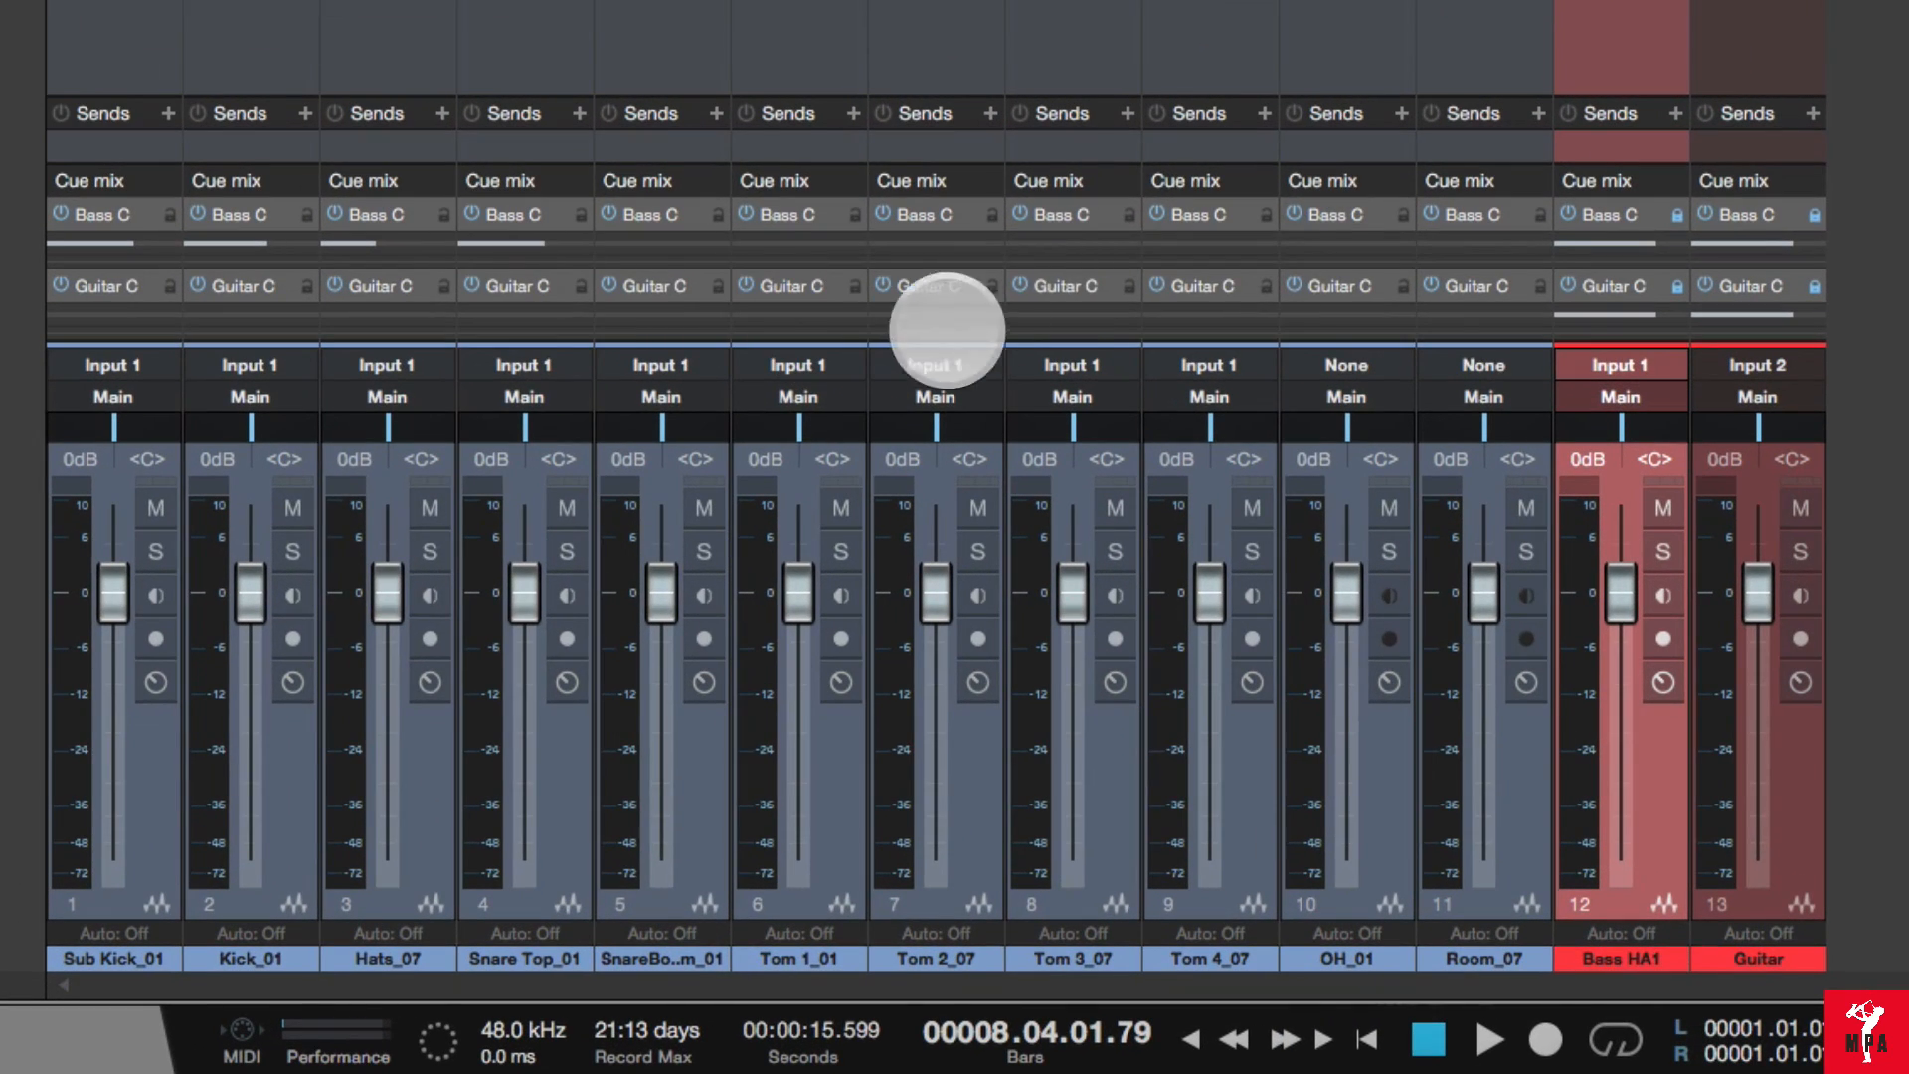
- Raise the Guitar C cue mix levels partway: Sub Kick to about -27, Hats to about -24.8, plus Kick, Snare Top, Snare Bottom and OH
{"action": "left_click", "coordinate": [82, 316]}
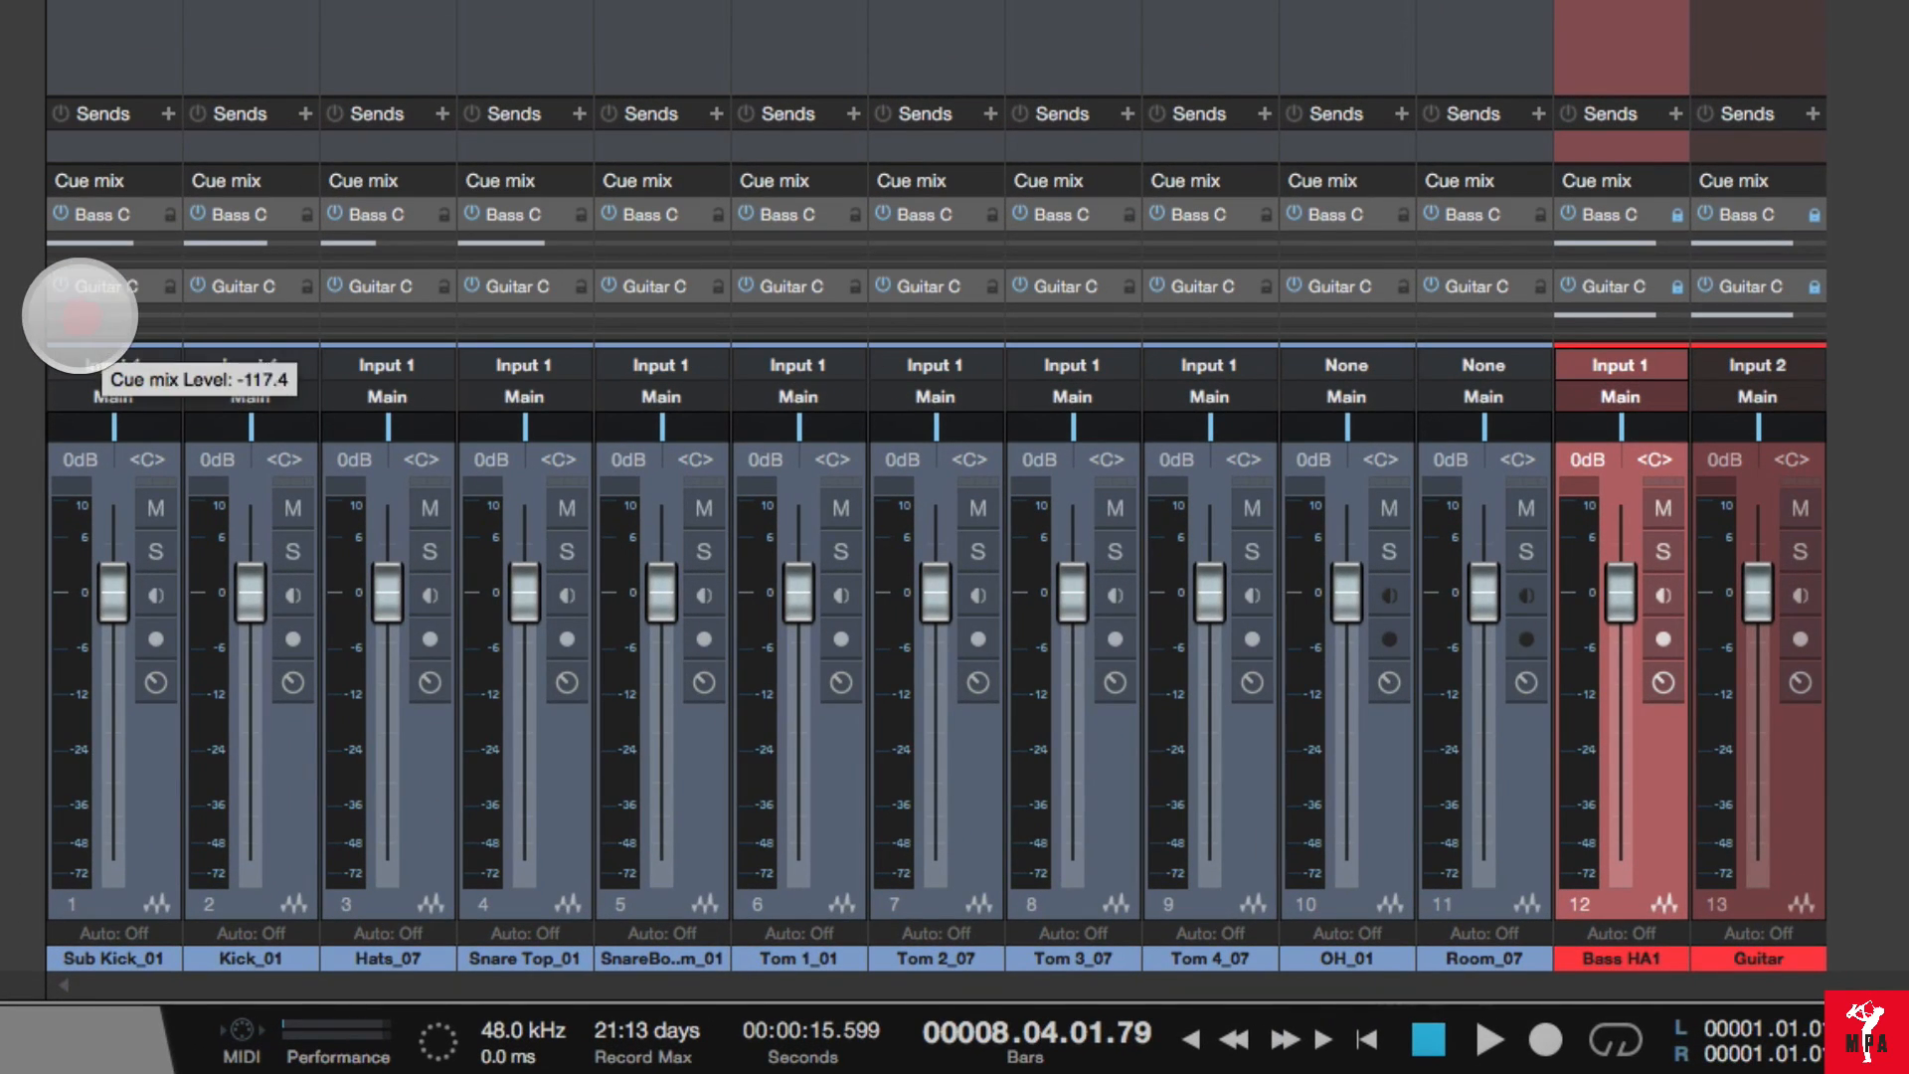
{"action": "left_click_drag", "start_coordinate": [81, 316], "coordinate": [93, 312]}
{"action": "left_click", "coordinate": [228, 318]}
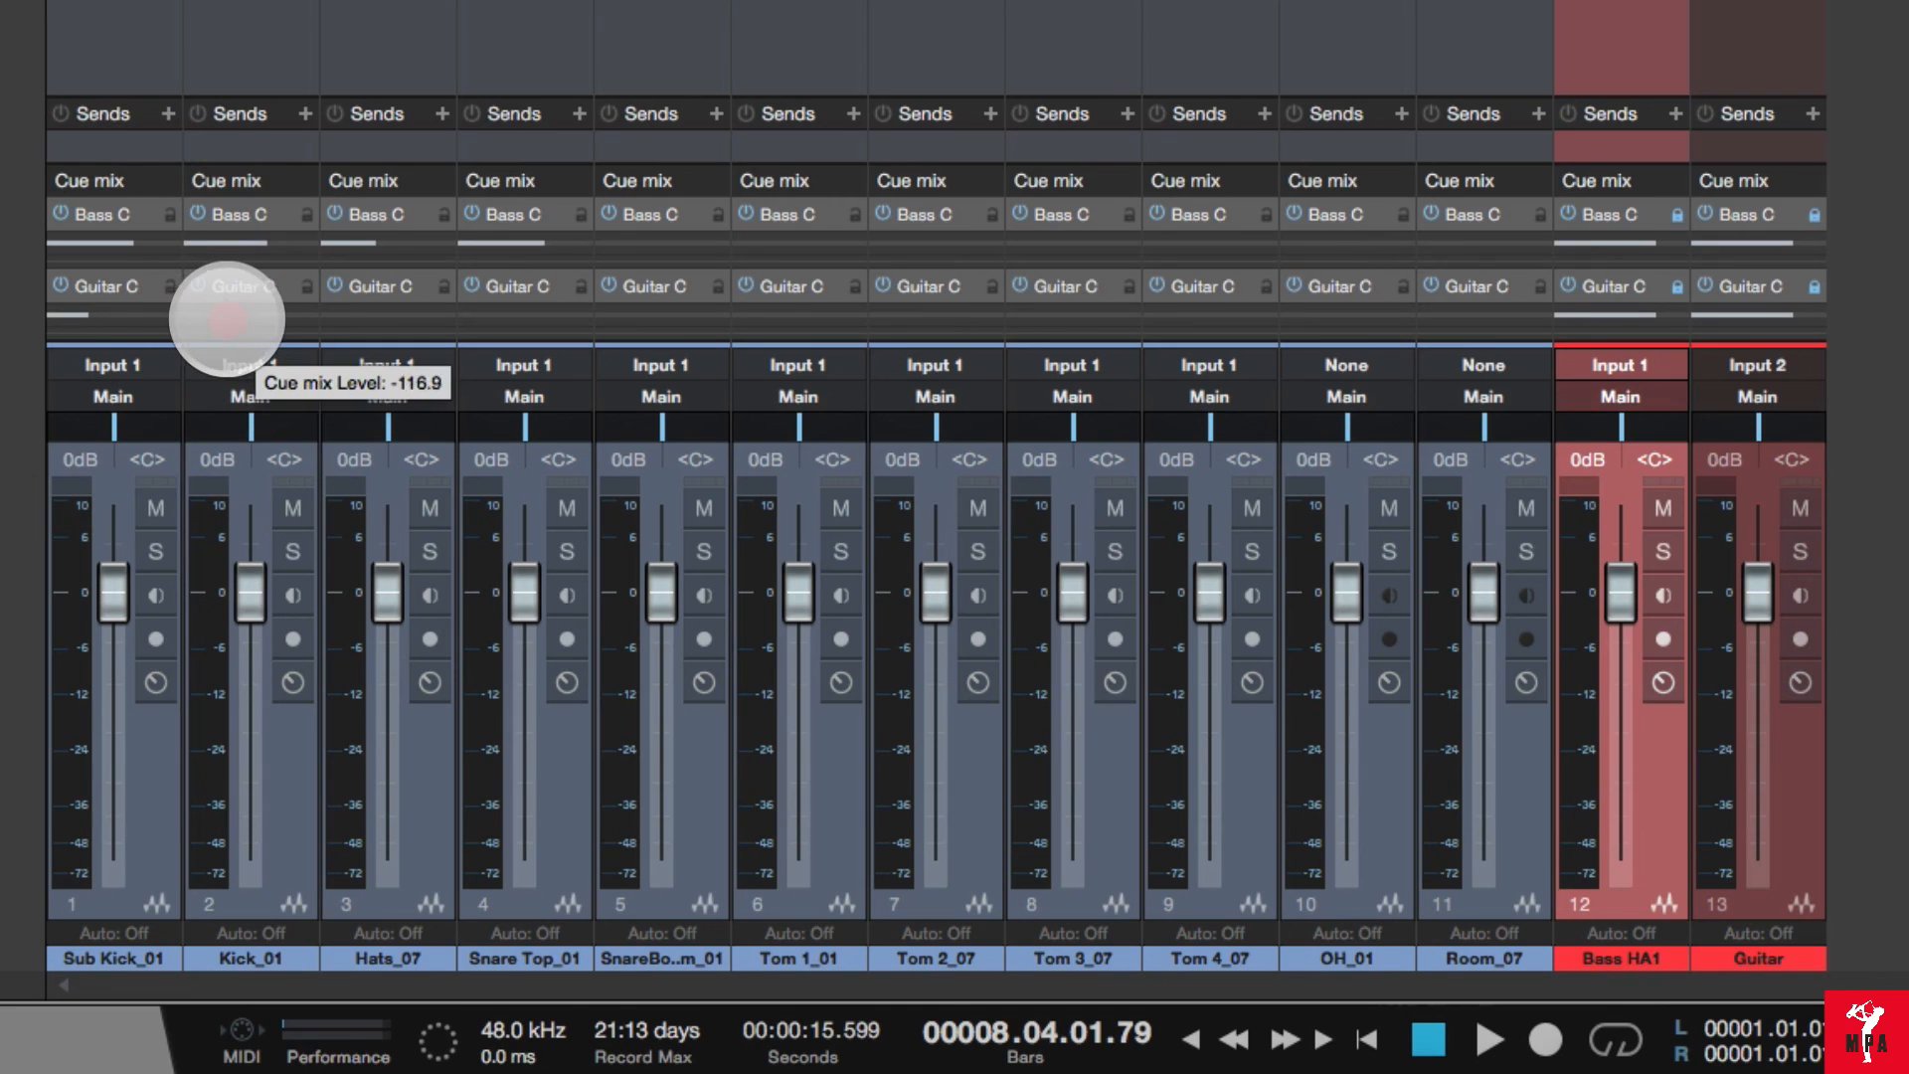
{"action": "left_click_drag", "start_coordinate": [227, 318], "coordinate": [343, 316]}
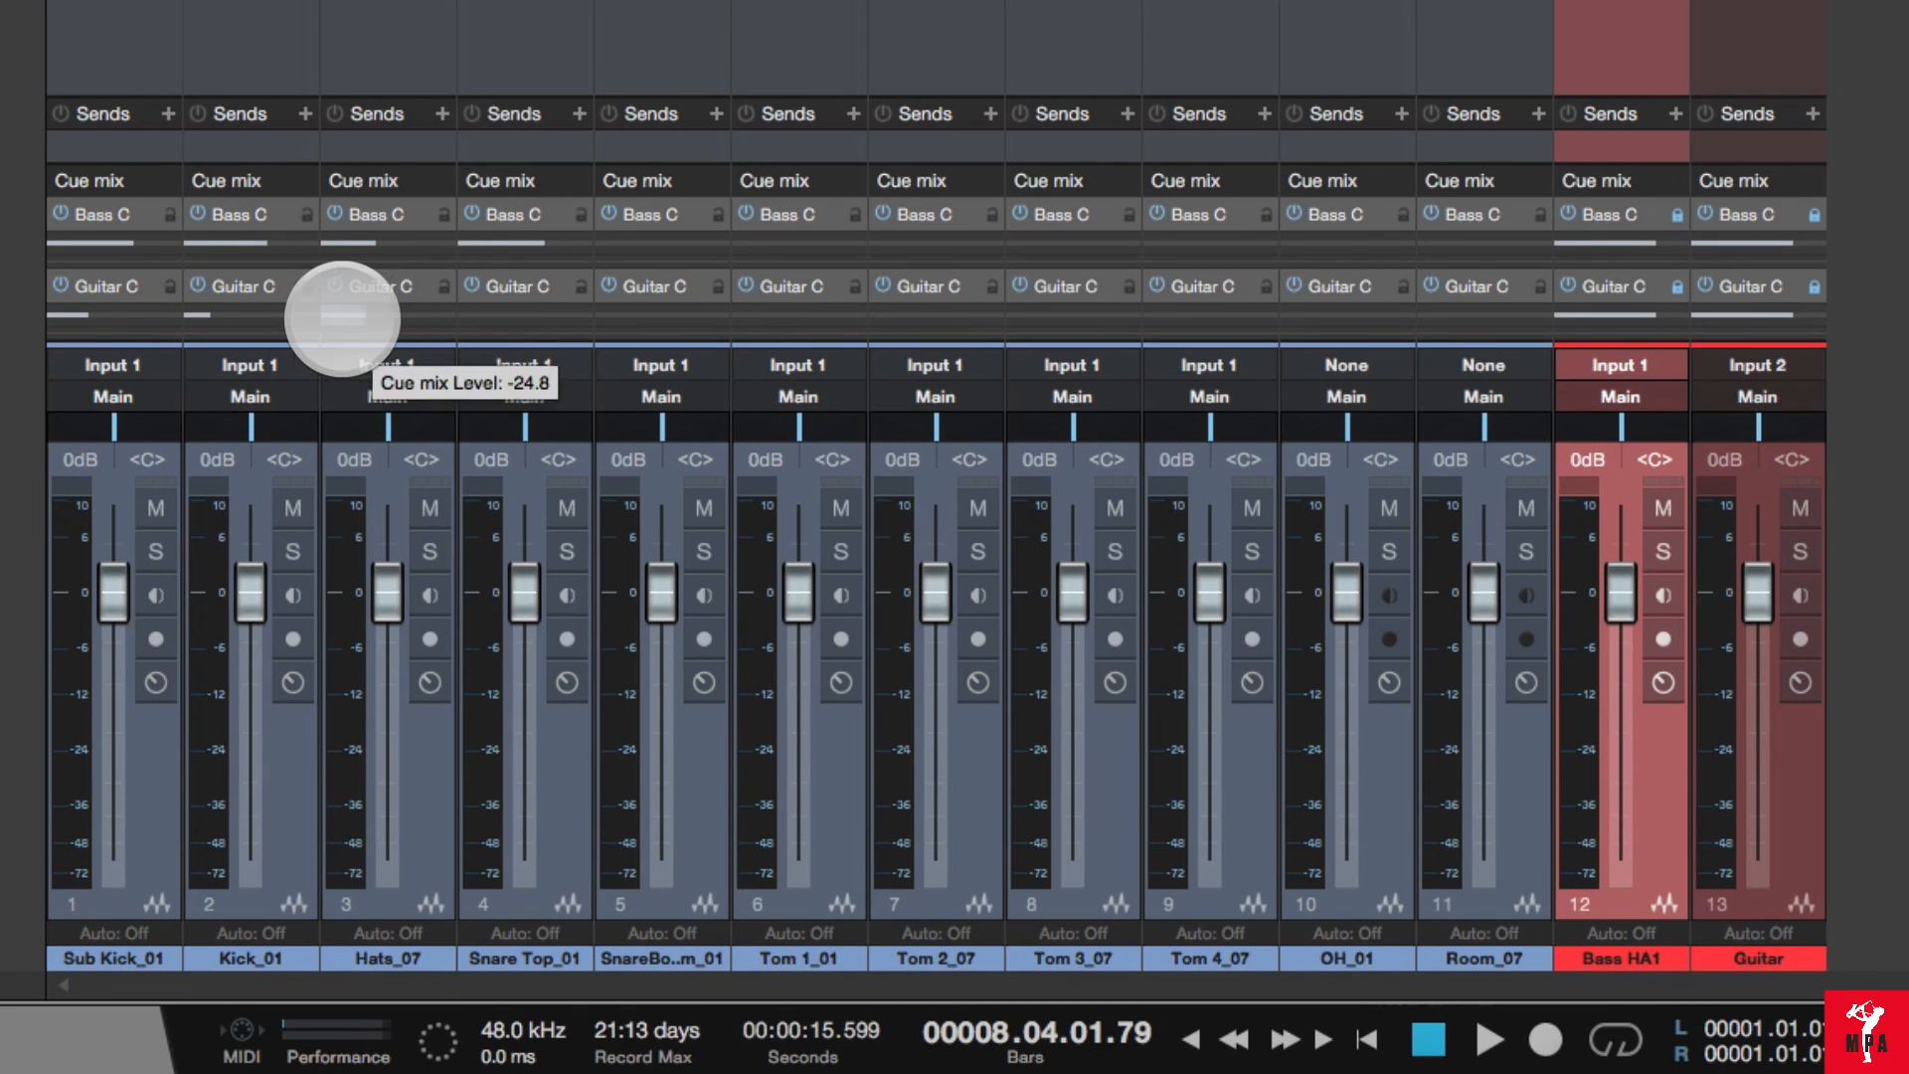
{"action": "left_click_drag", "start_coordinate": [477, 313], "coordinate": [647, 311]}
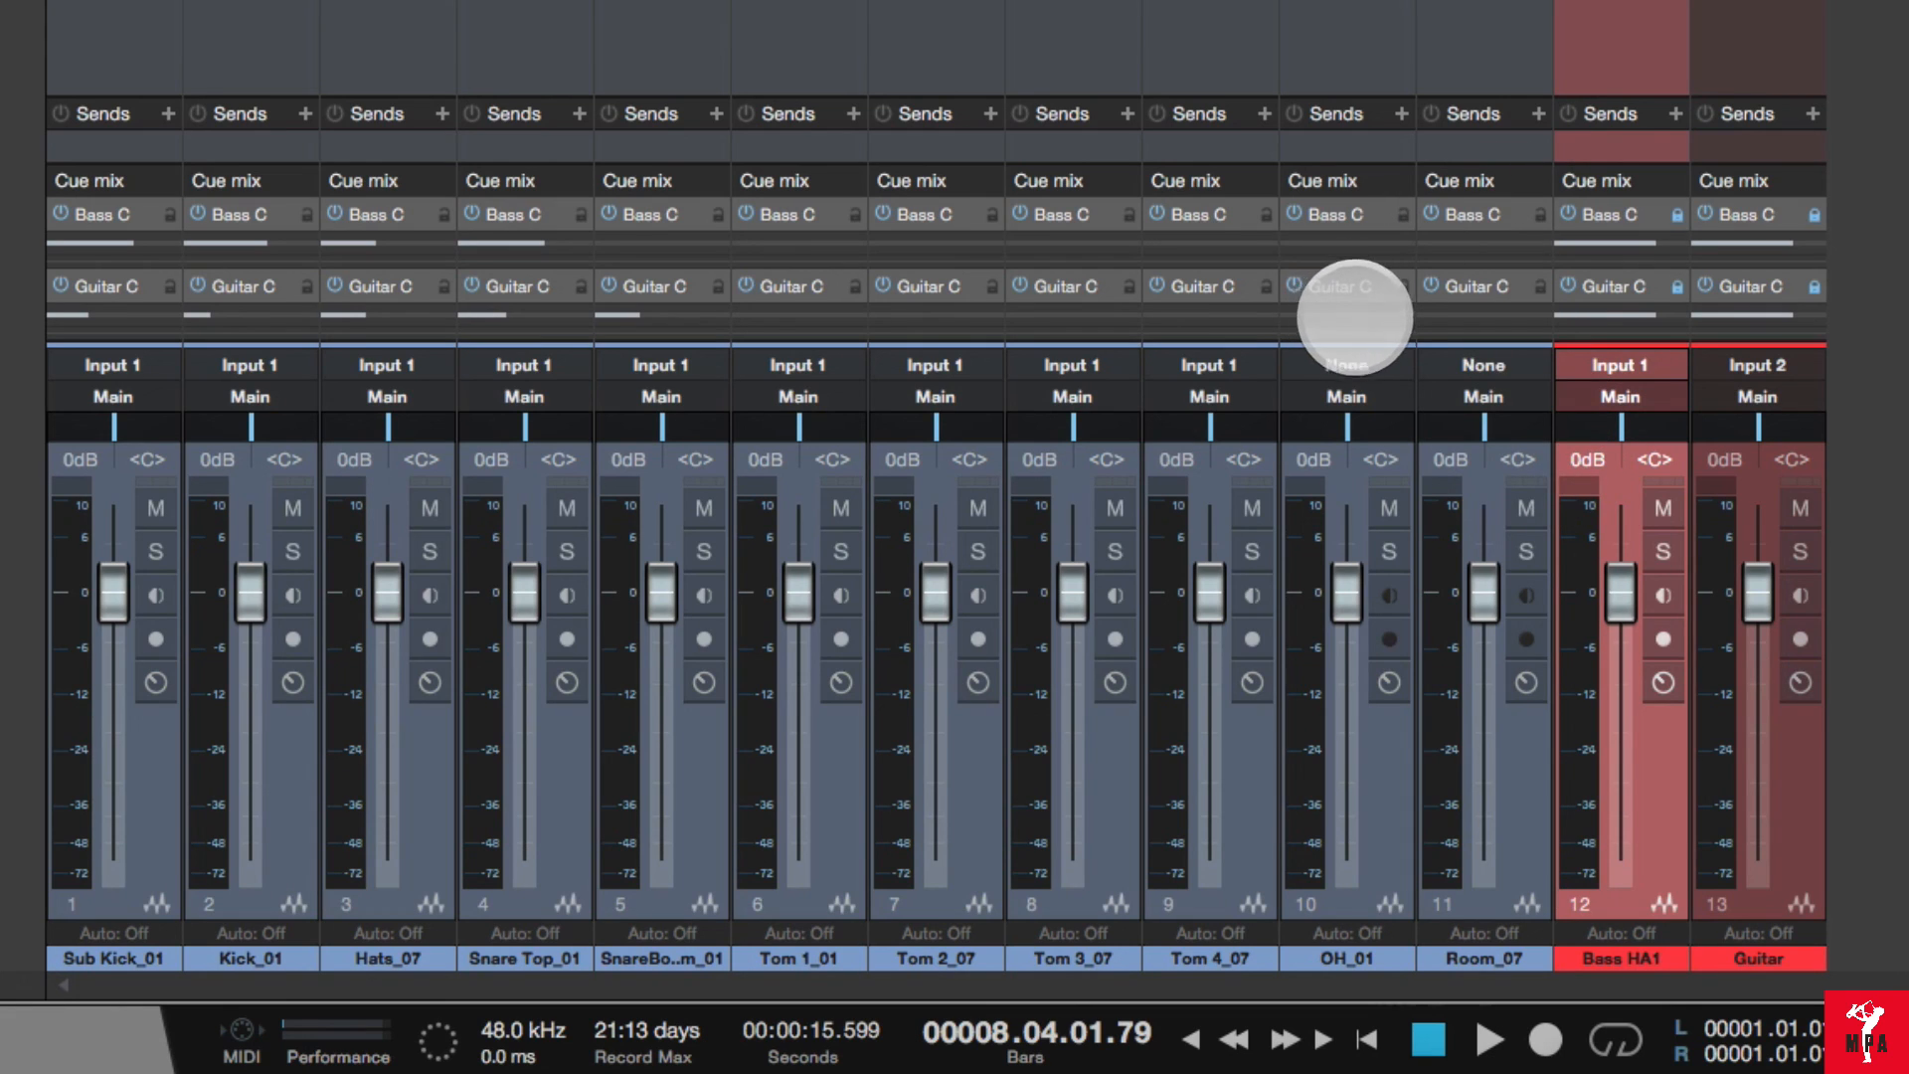
{"action": "left_click_drag", "start_coordinate": [1292, 312], "coordinate": [1365, 314]}
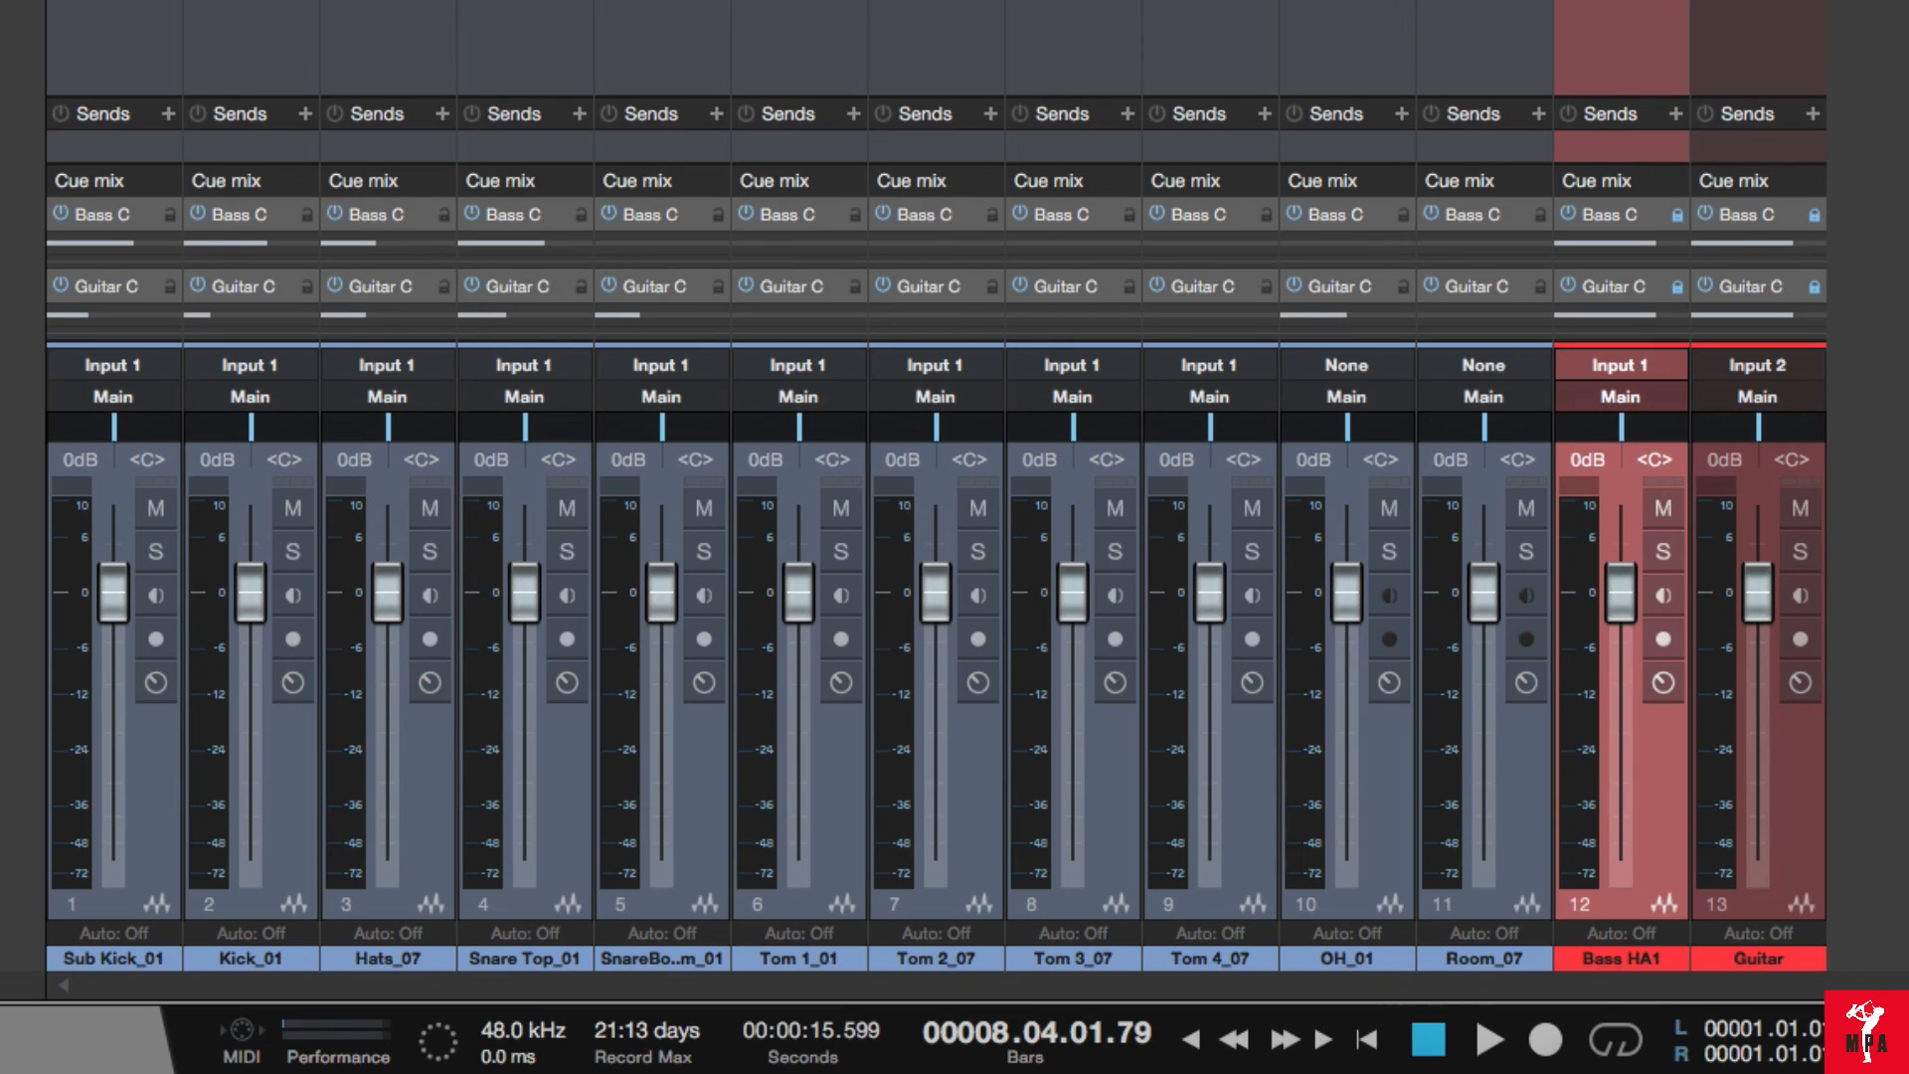
- Play the song briefly to hear the cue mix, stop playback, and check the Sub Kick channel's Guitar C level
{"action": "key", "text": "space"}
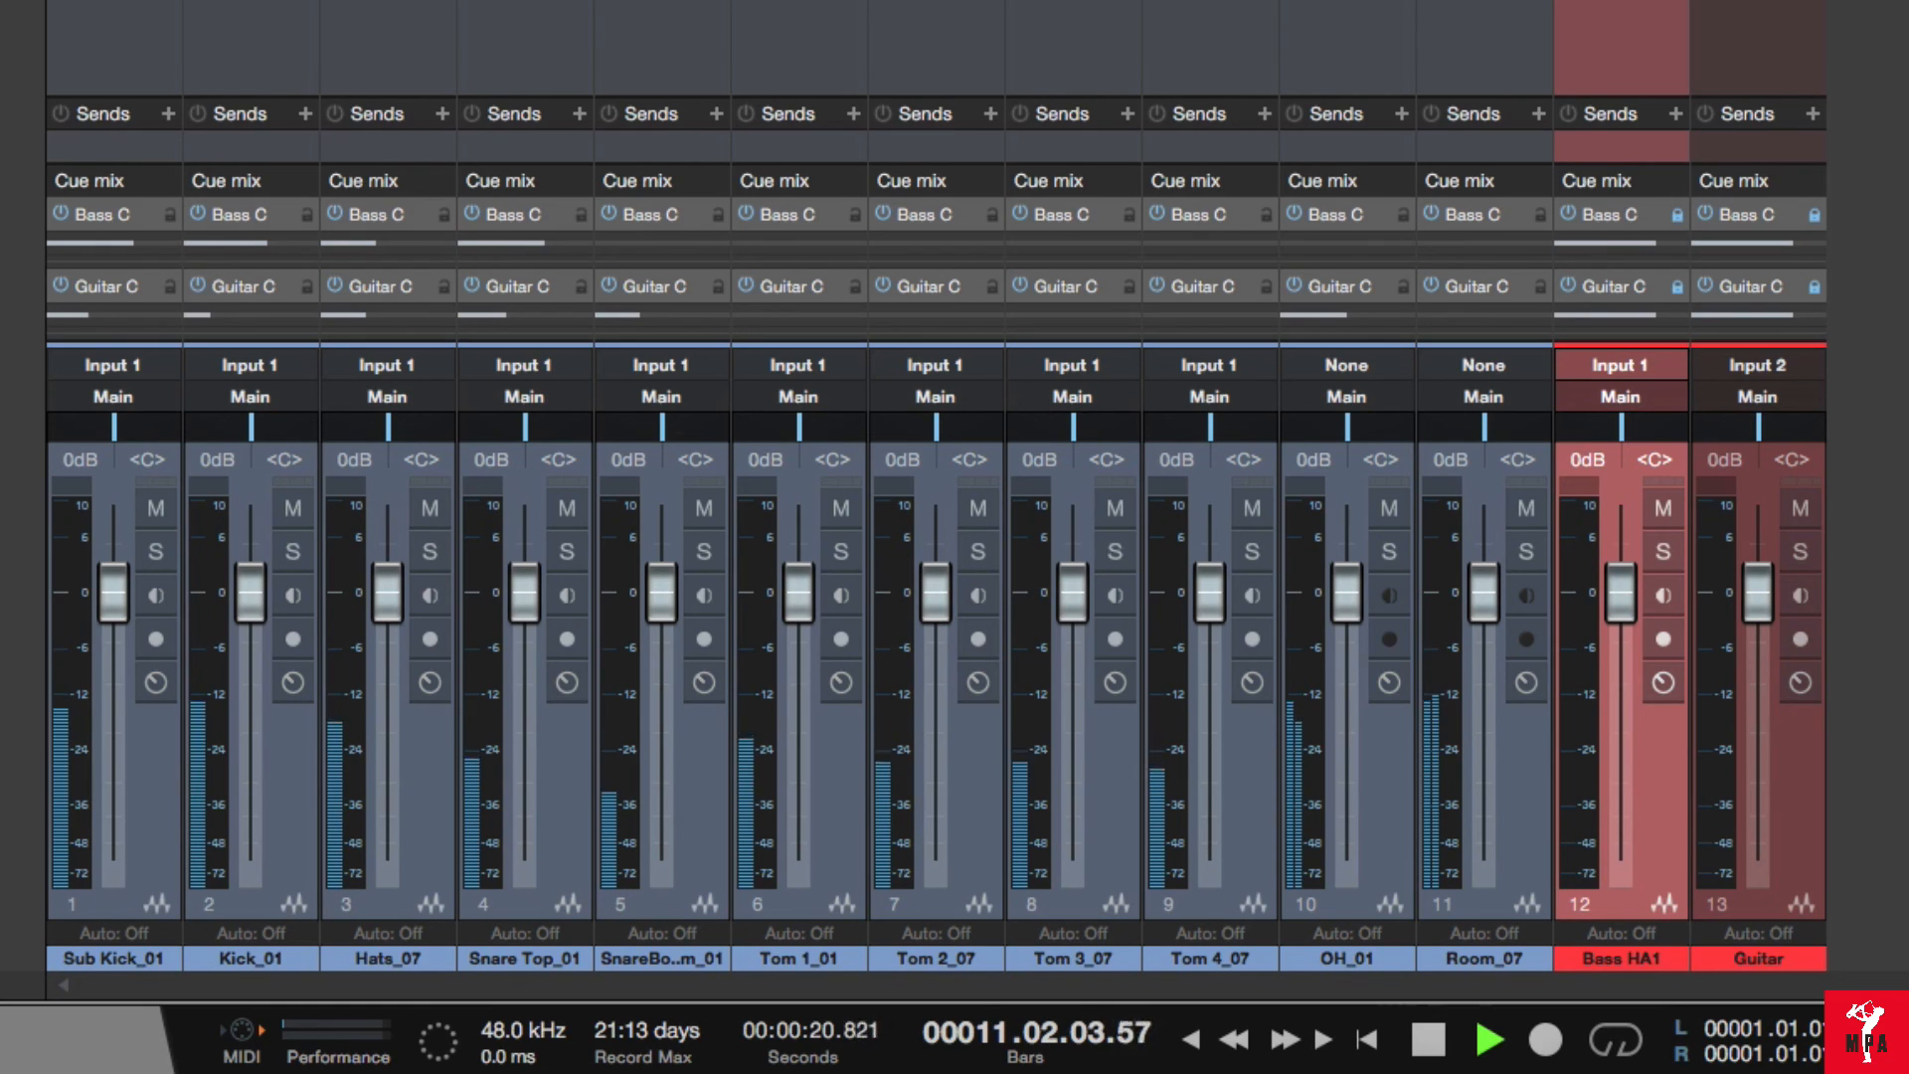
{"action": "key", "text": "space"}
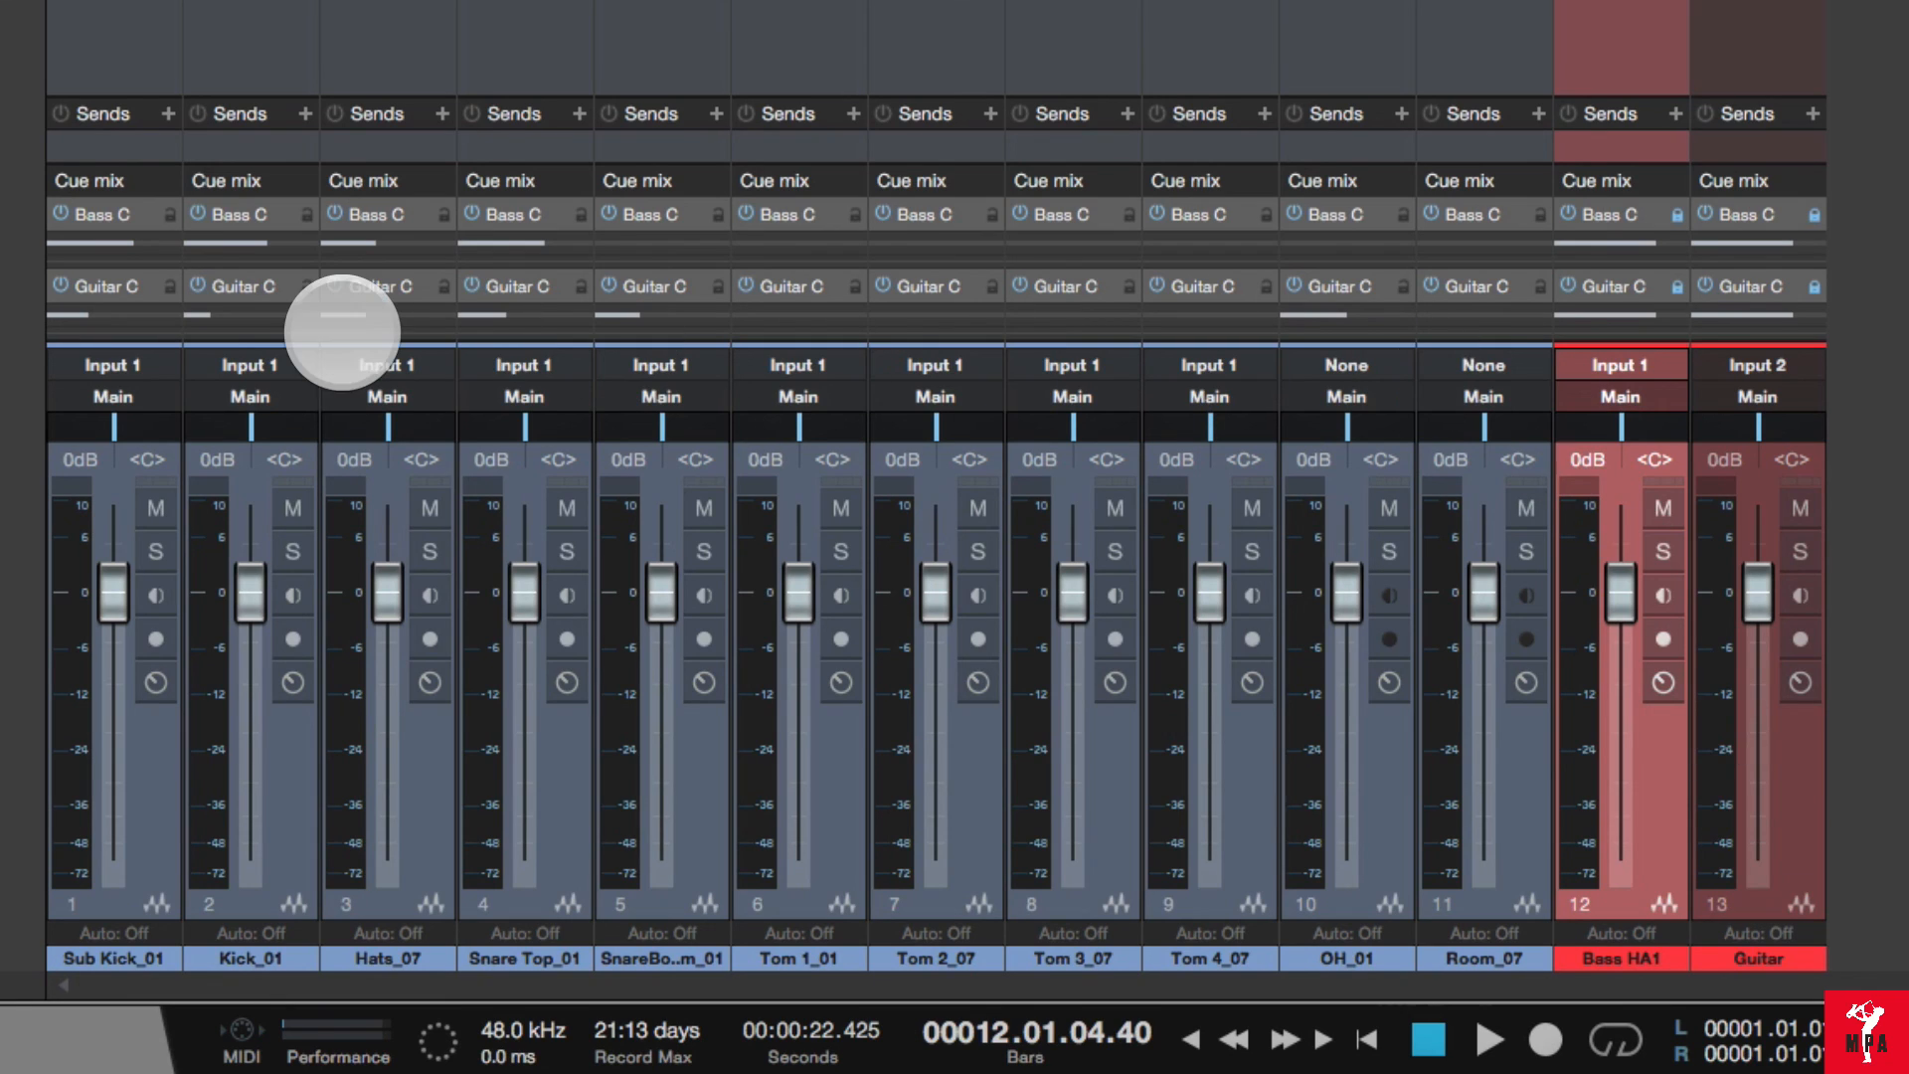
{"action": "mouse_move", "coordinate": [65, 316]}
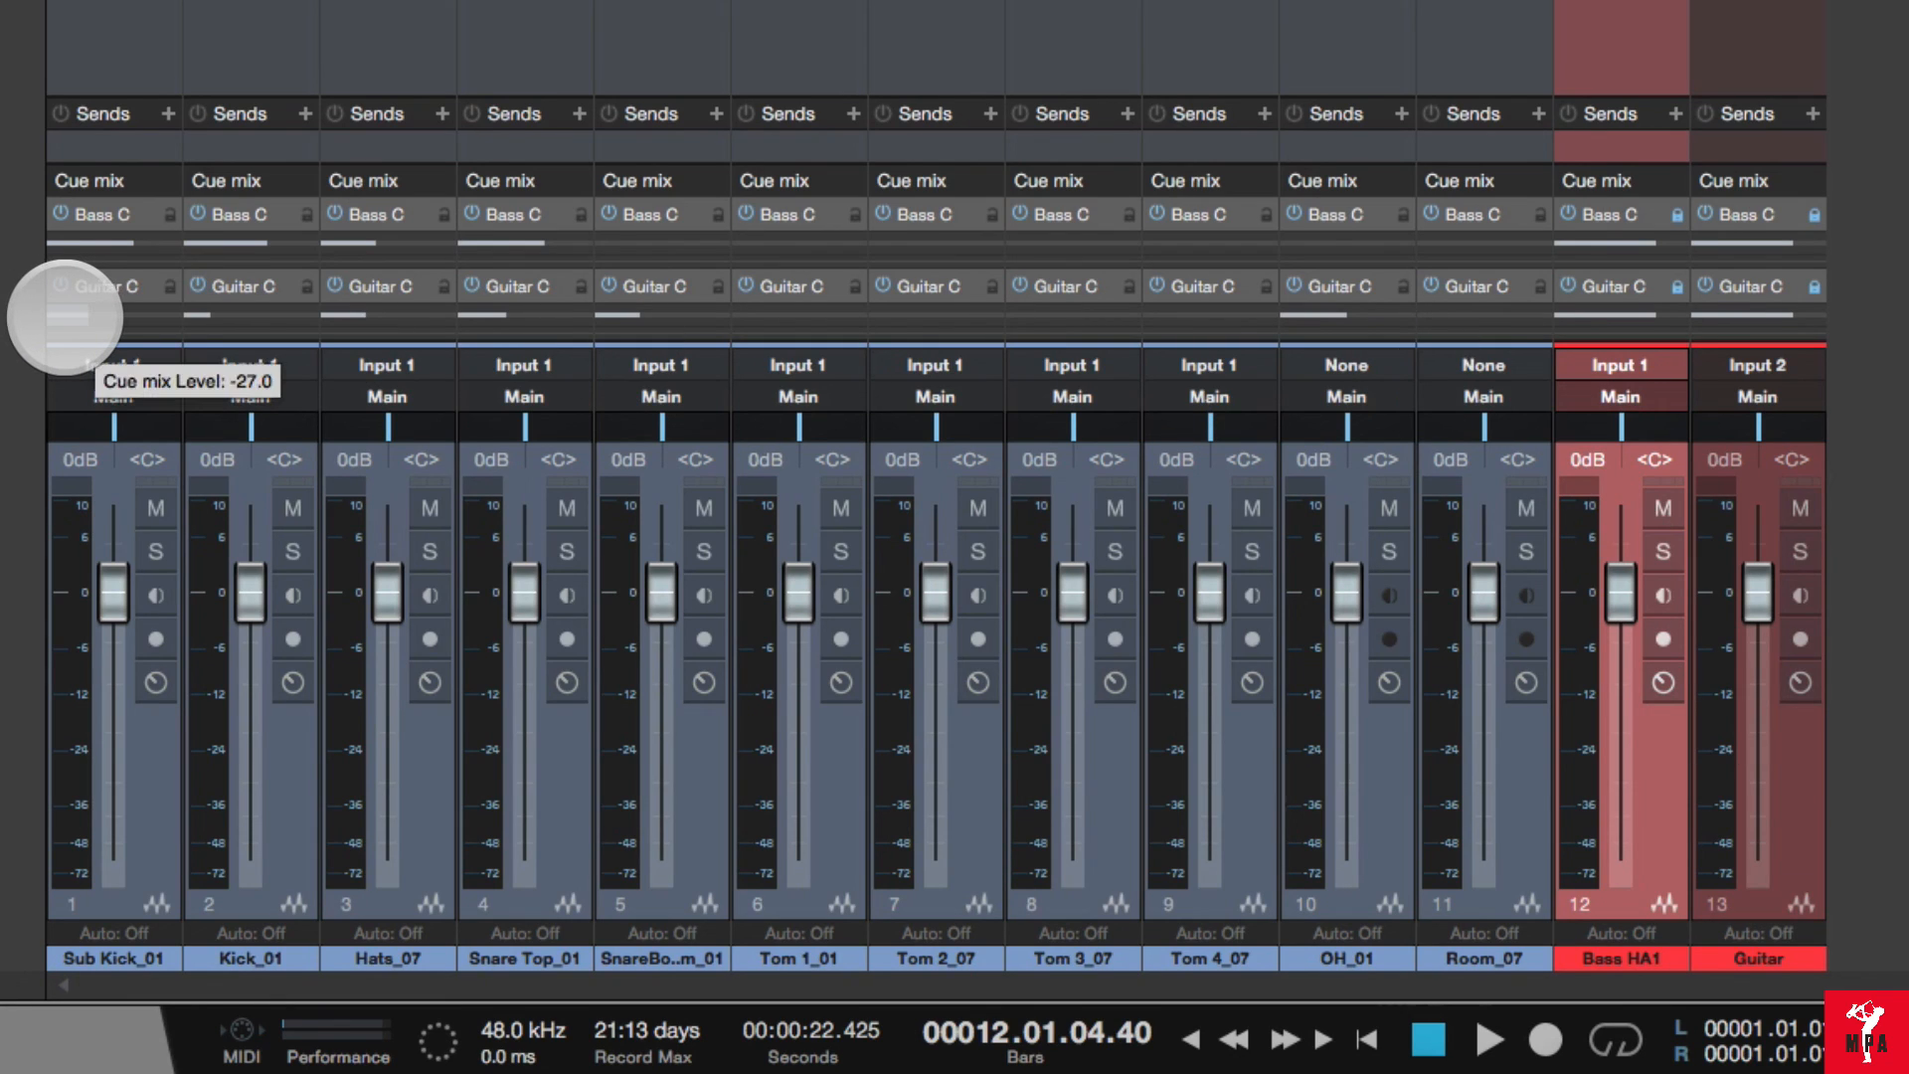